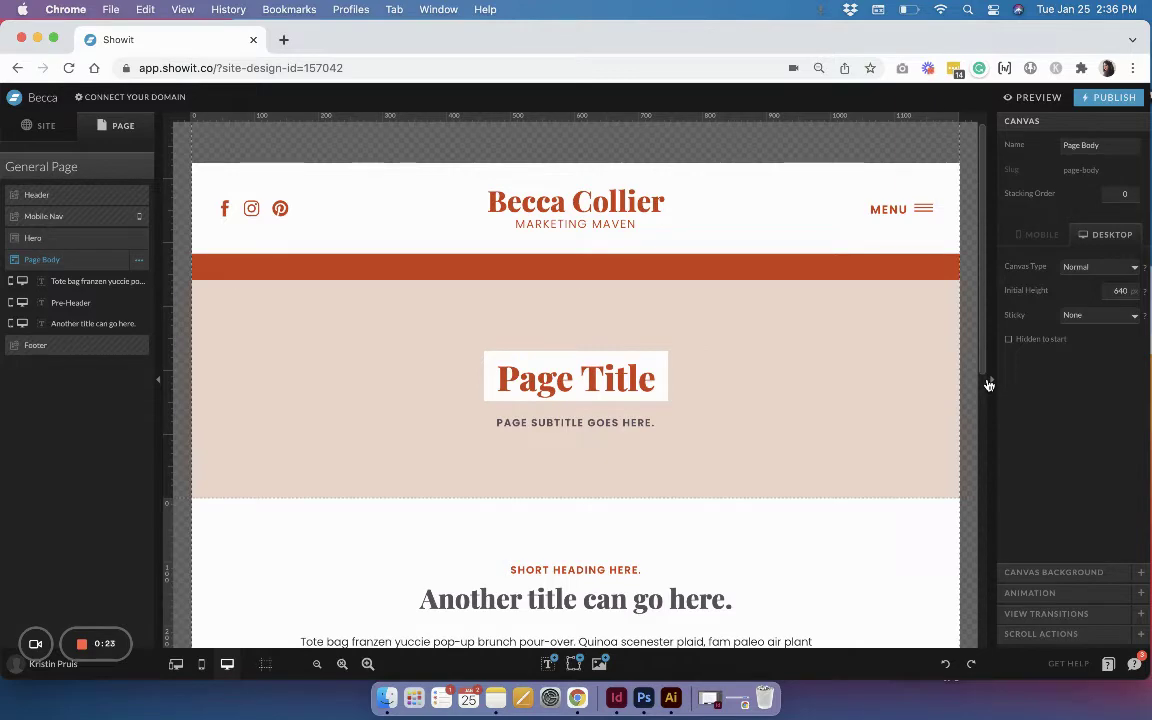
- Extend the desktop Page Body canvas below the paragraph to a height of about 1124 px
{"action": "scroll", "coordinate": [870, 424], "scroll_direction": "down", "scroll_amount": 4}
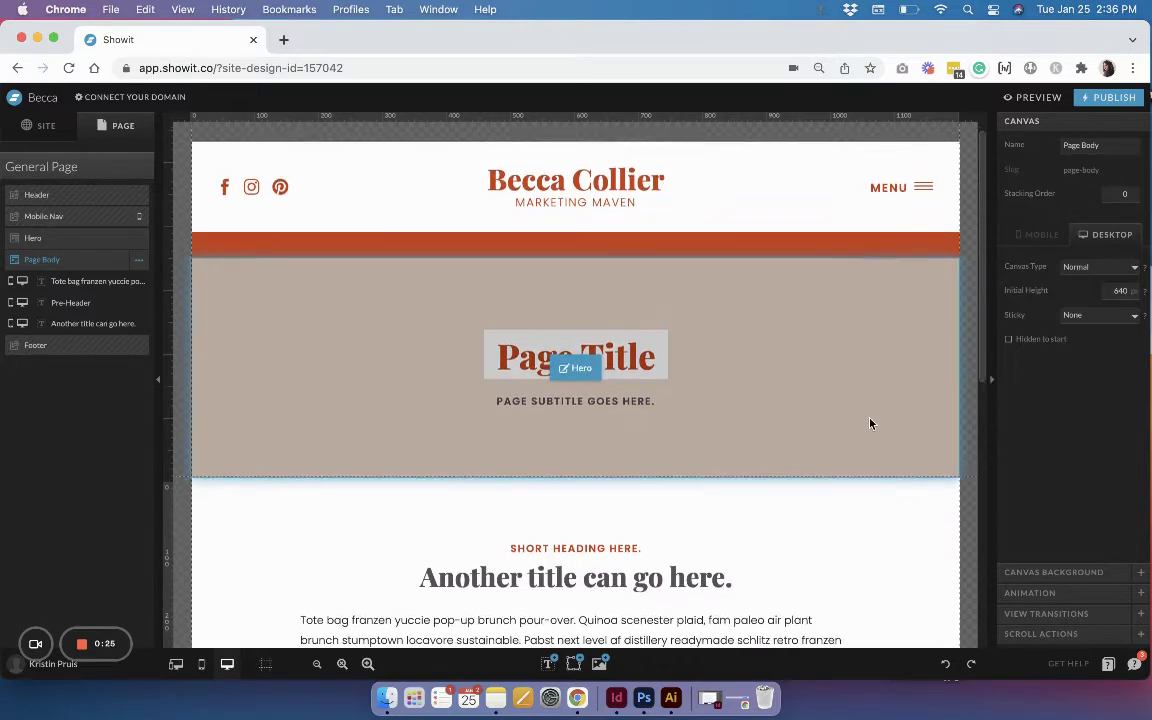
{"action": "scroll", "coordinate": [870, 424], "scroll_direction": "down", "scroll_amount": 2}
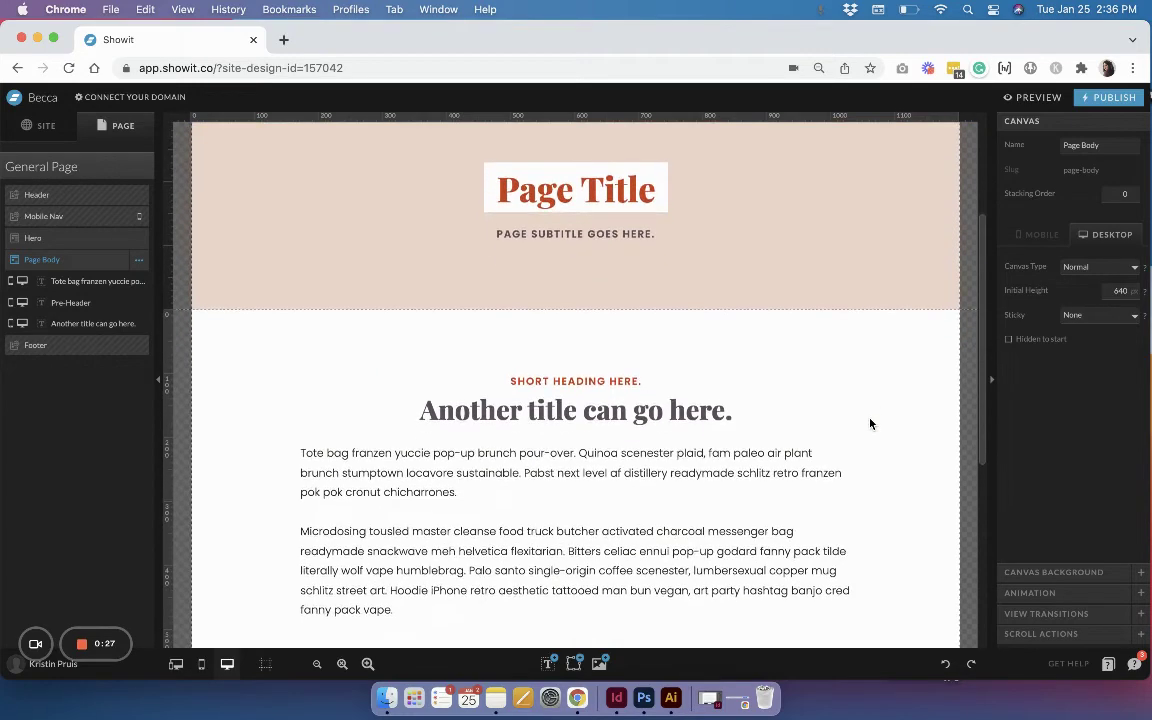
{"action": "scroll", "coordinate": [870, 424], "scroll_direction": "down", "scroll_amount": 1}
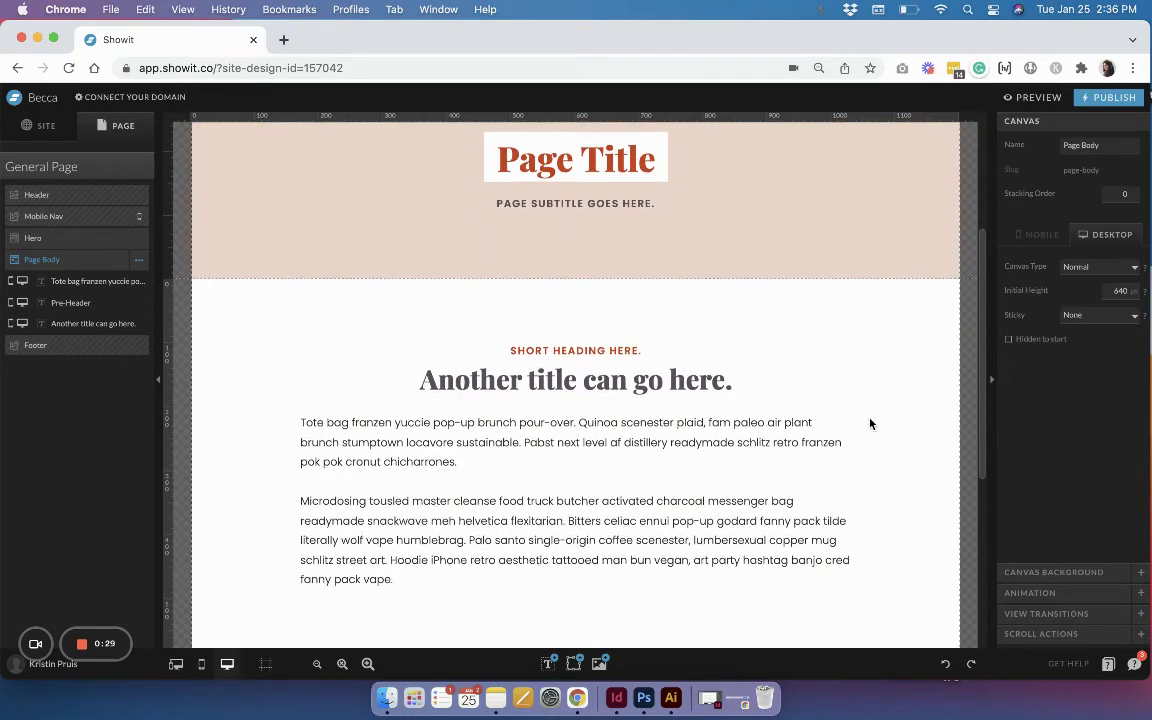
{"action": "scroll", "coordinate": [870, 424], "scroll_direction": "down", "scroll_amount": 3}
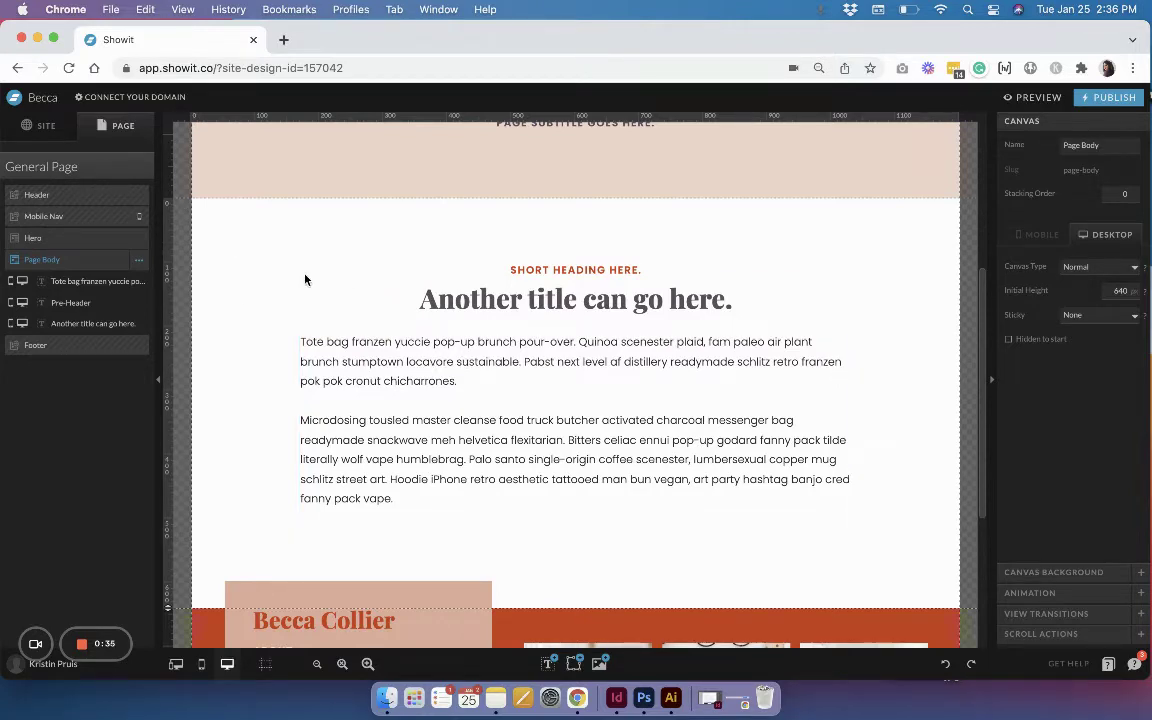
{"action": "scroll", "coordinate": [305, 280], "scroll_direction": "down", "scroll_amount": 2}
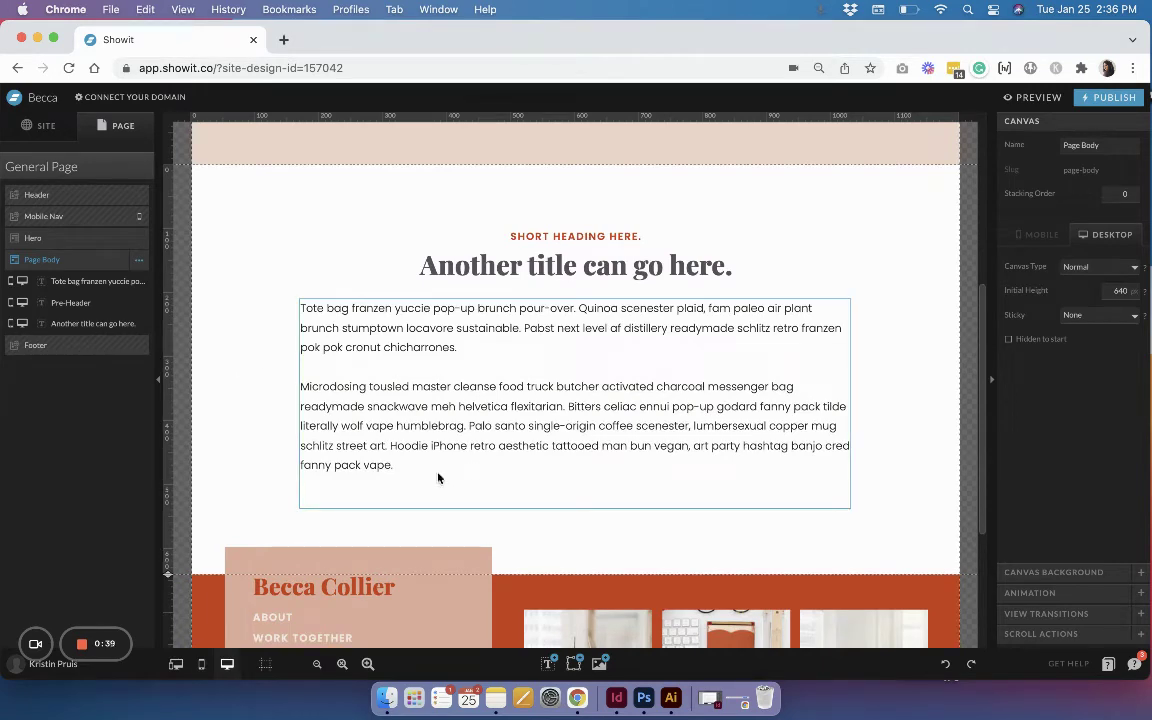
{"action": "scroll", "coordinate": [321, 501], "scroll_direction": "down", "scroll_amount": 2}
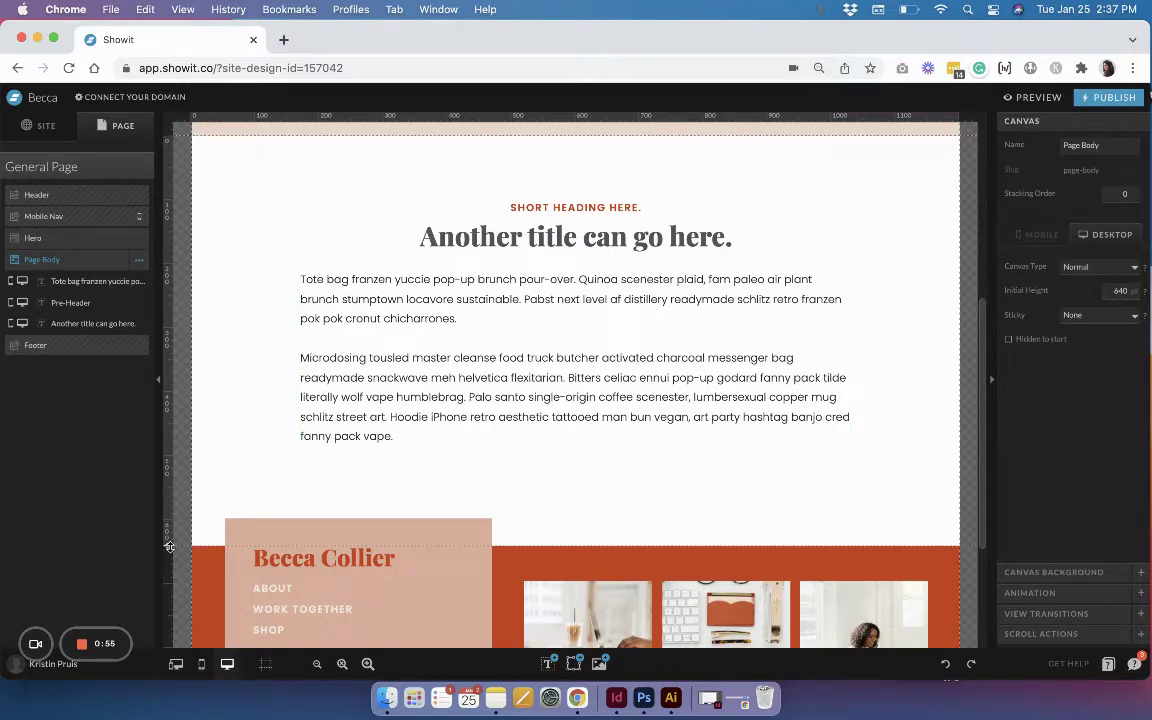
{"action": "left_click_drag", "start_coordinate": [170, 581], "coordinate": [155, 630]}
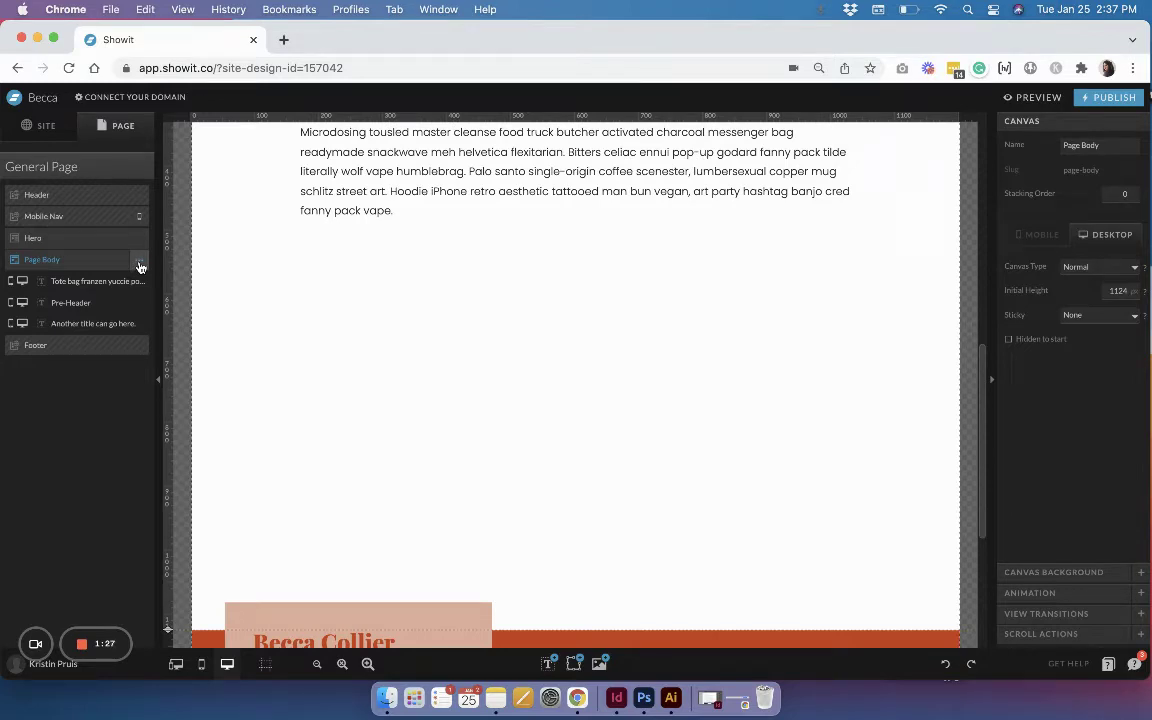
- Add two canvas views to the Page Body canvas
{"action": "left_click", "coordinate": [139, 264]}
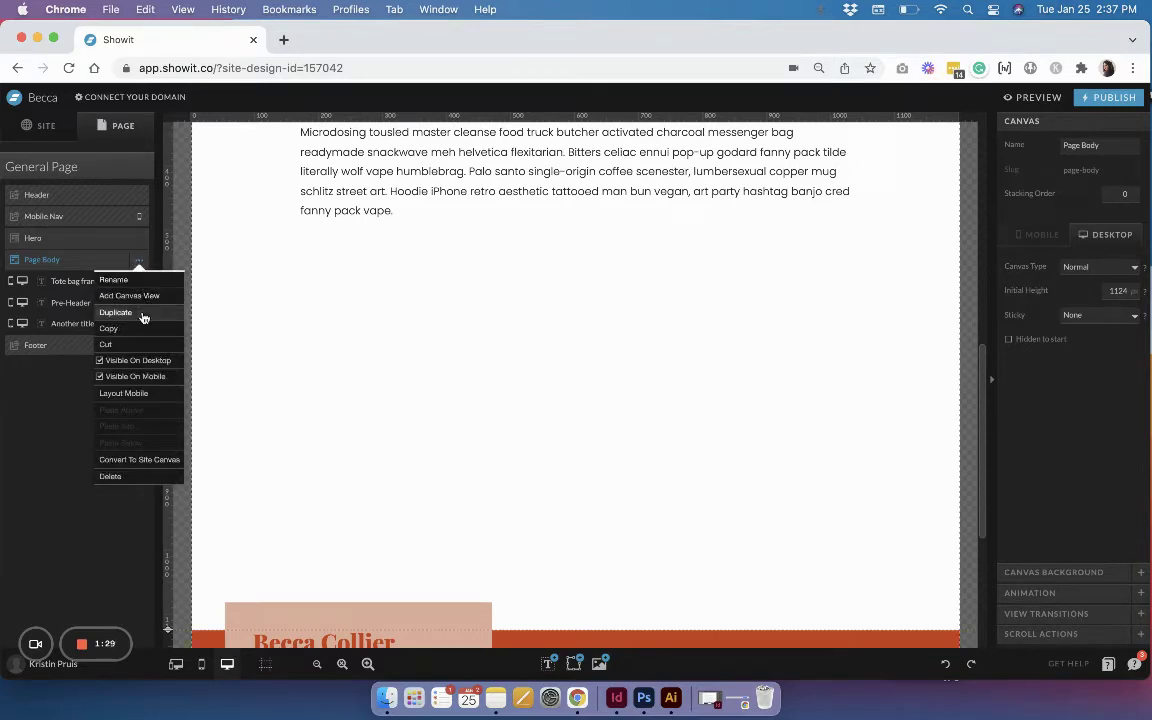
{"action": "left_click", "coordinate": [149, 296]}
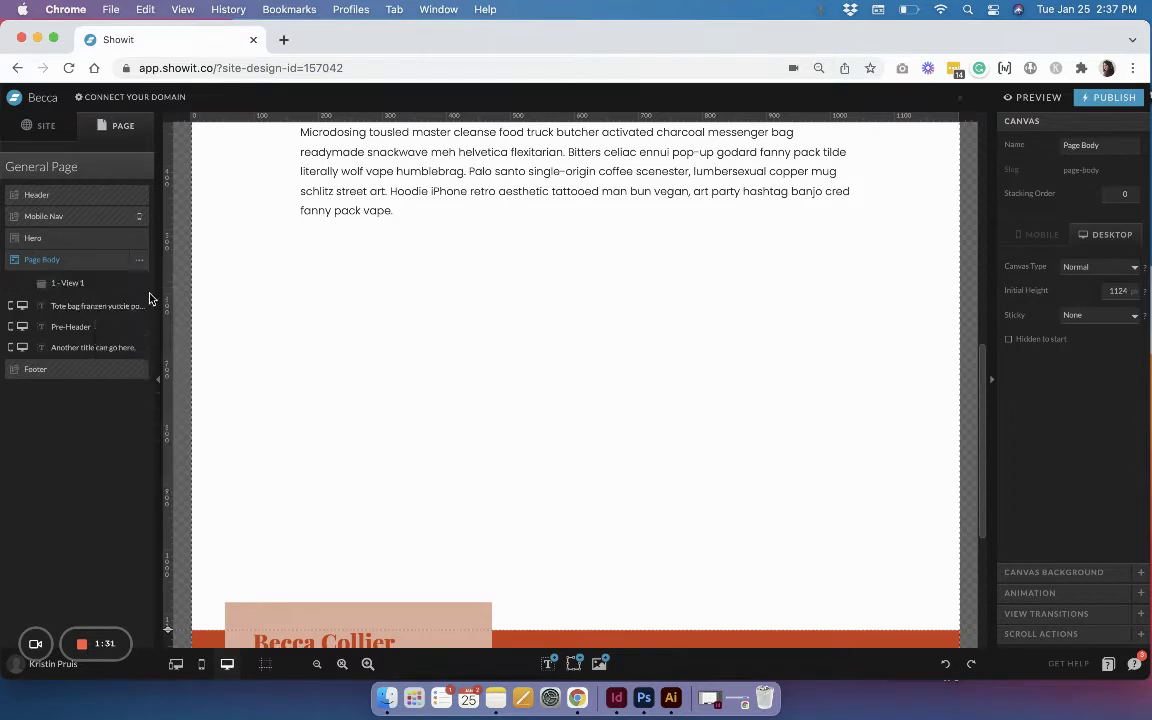
{"action": "left_click", "coordinate": [139, 260]}
{"action": "left_click", "coordinate": [144, 297]}
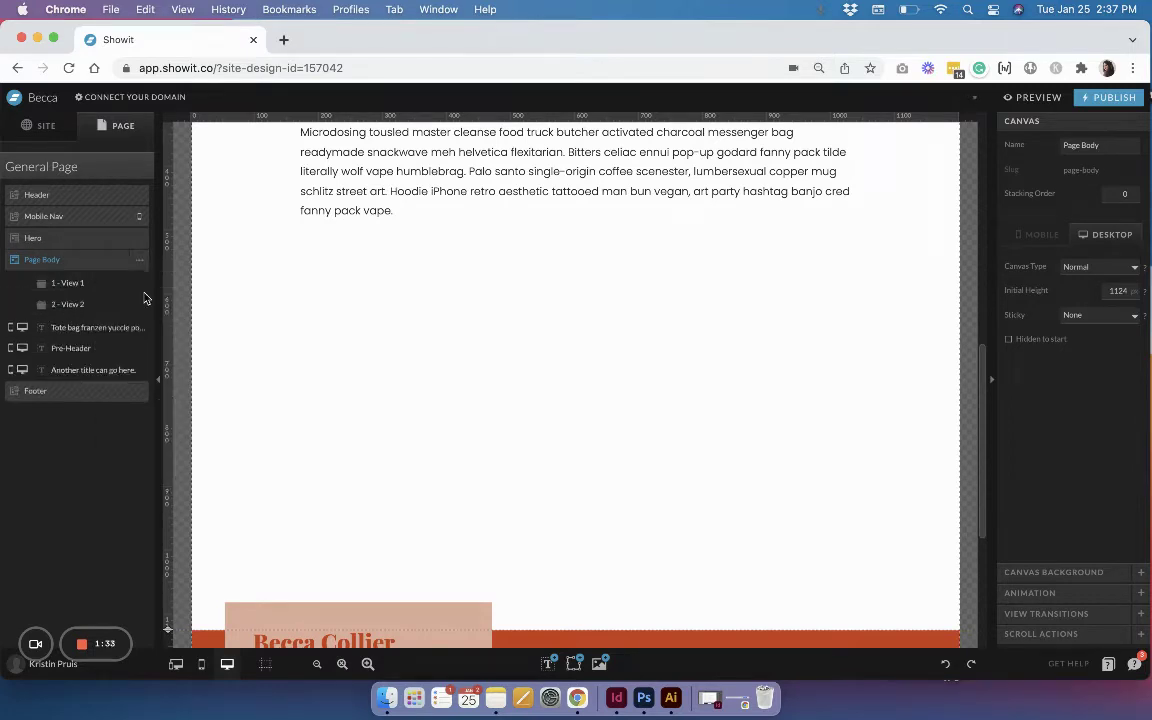
- Add a rectangle to View 1 and shape it into a bar about 865 by 71 px just below the paragraph text
{"action": "left_click", "coordinate": [78, 287]}
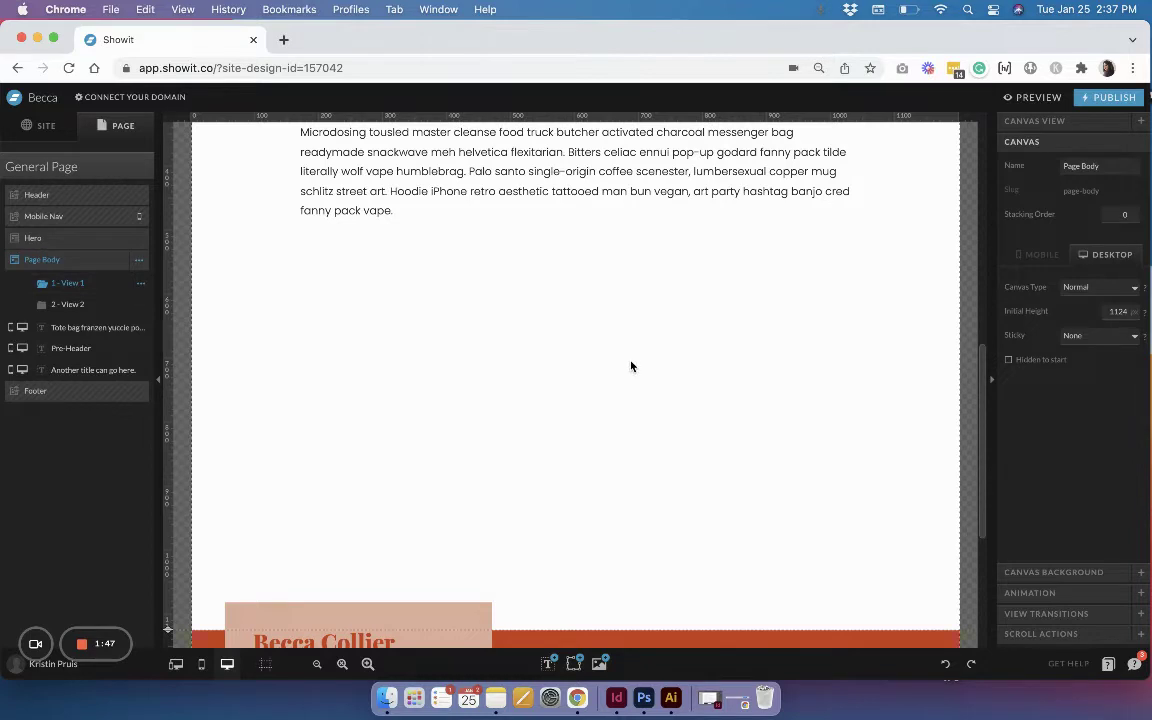
{"action": "mouse_move", "coordinate": [575, 666]}
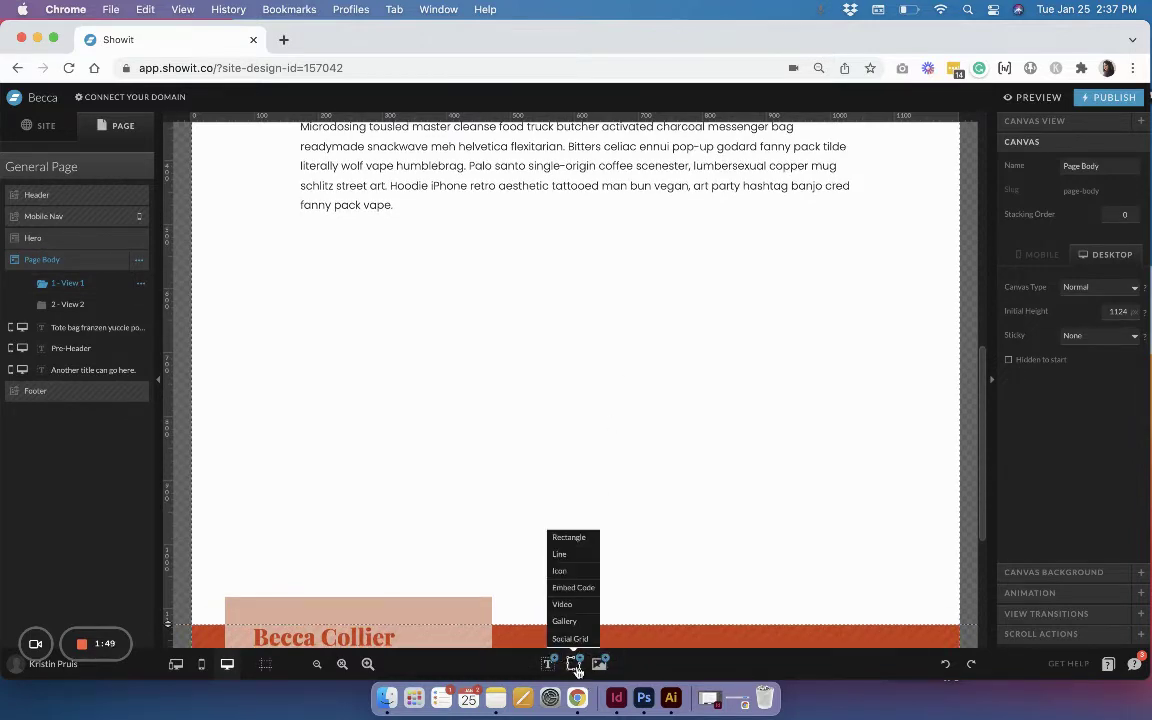
{"action": "left_click", "coordinate": [569, 537]}
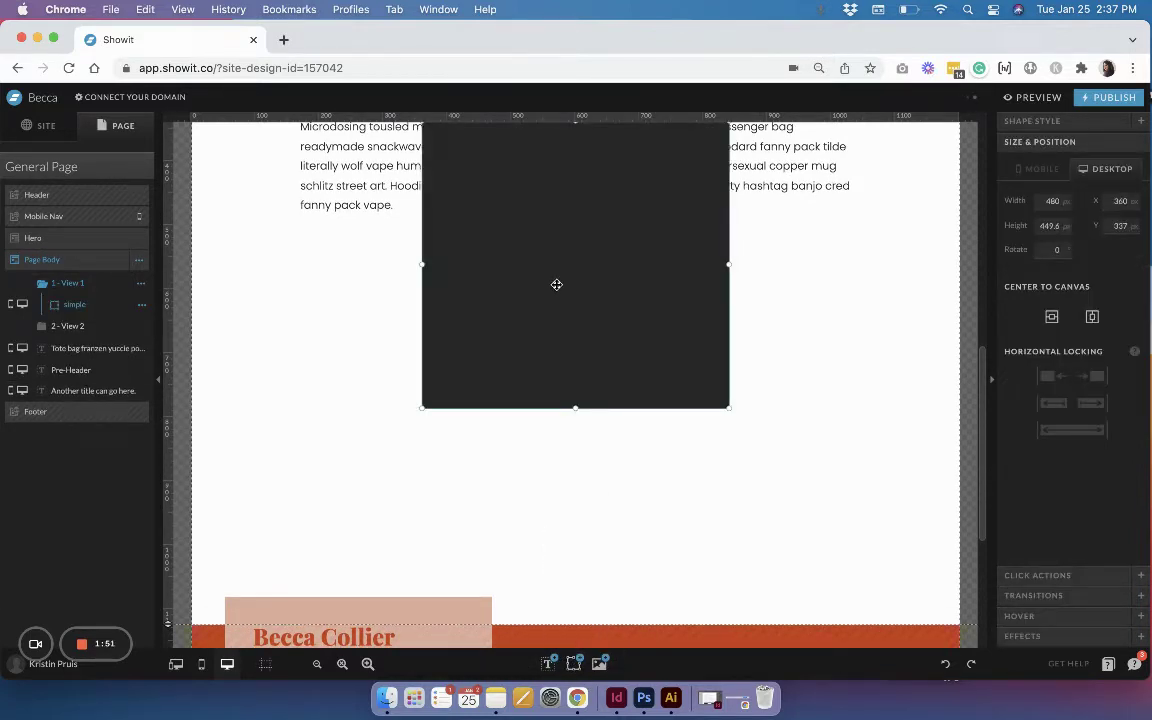
{"action": "scroll", "coordinate": [556, 284], "scroll_direction": "up", "scroll_amount": 2}
{"action": "left_click_drag", "start_coordinate": [574, 181], "coordinate": [465, 345]}
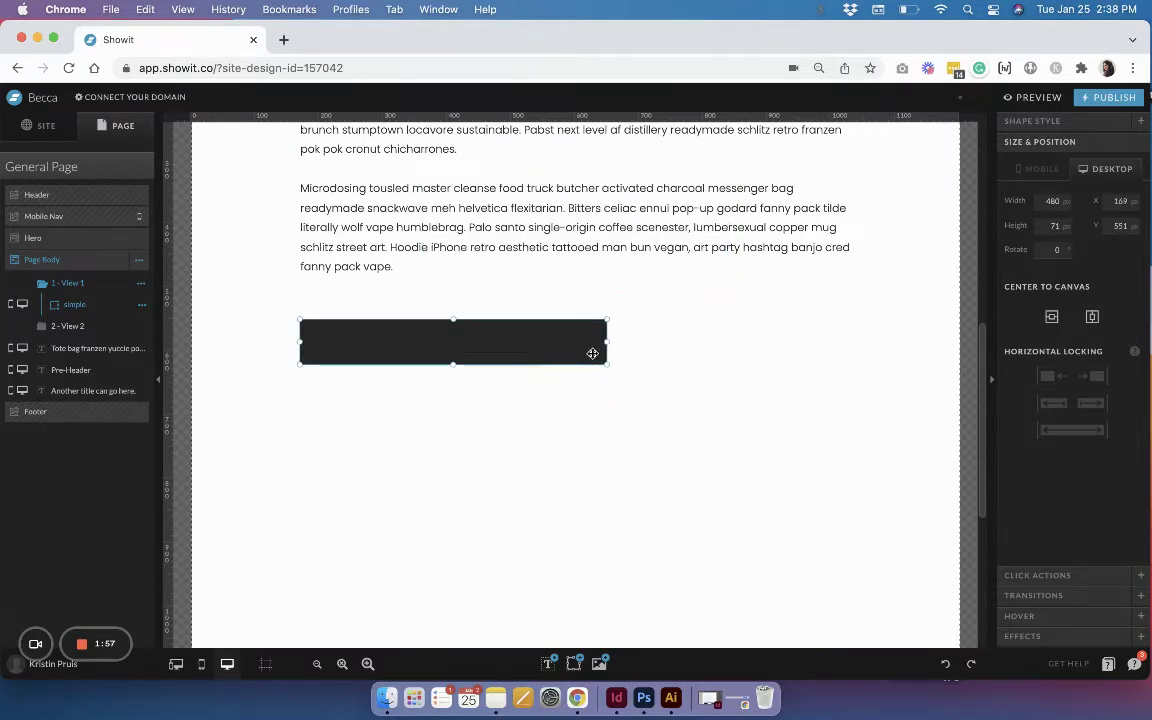
{"action": "left_click_drag", "start_coordinate": [607, 342], "coordinate": [853, 351]}
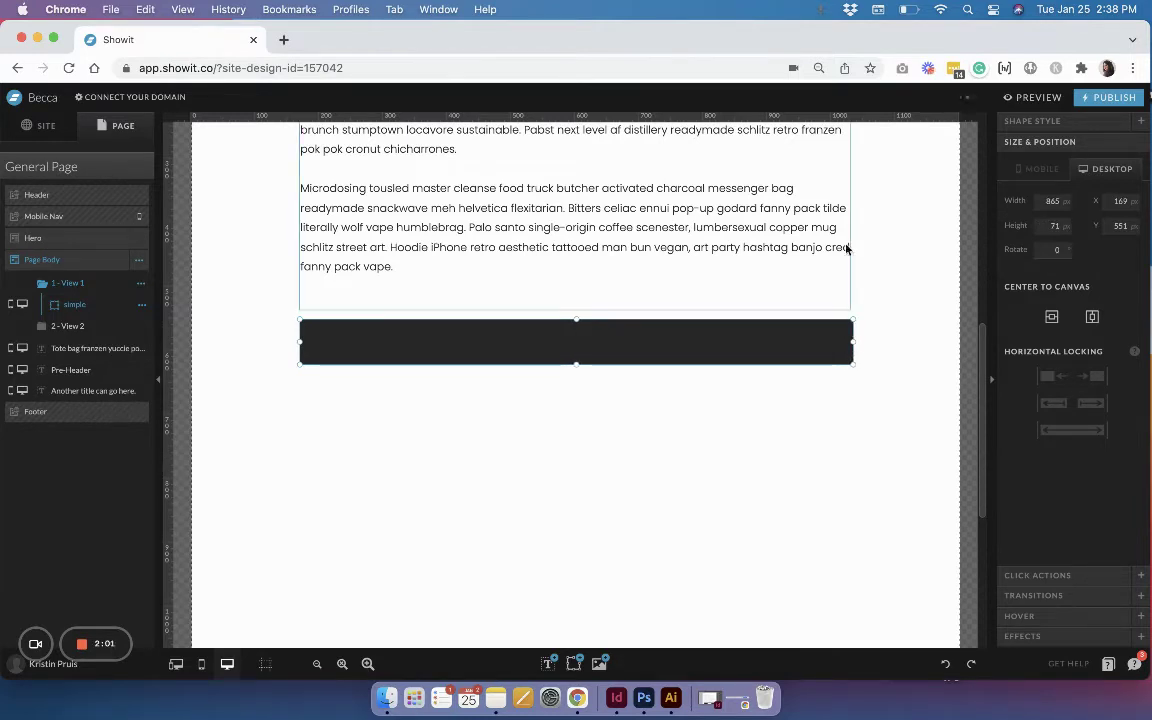
- Match the desktop bar to the paragraph by setting its width to 860 px and centering it horizontally on the canvas
{"action": "left_click", "coordinate": [846, 248]}
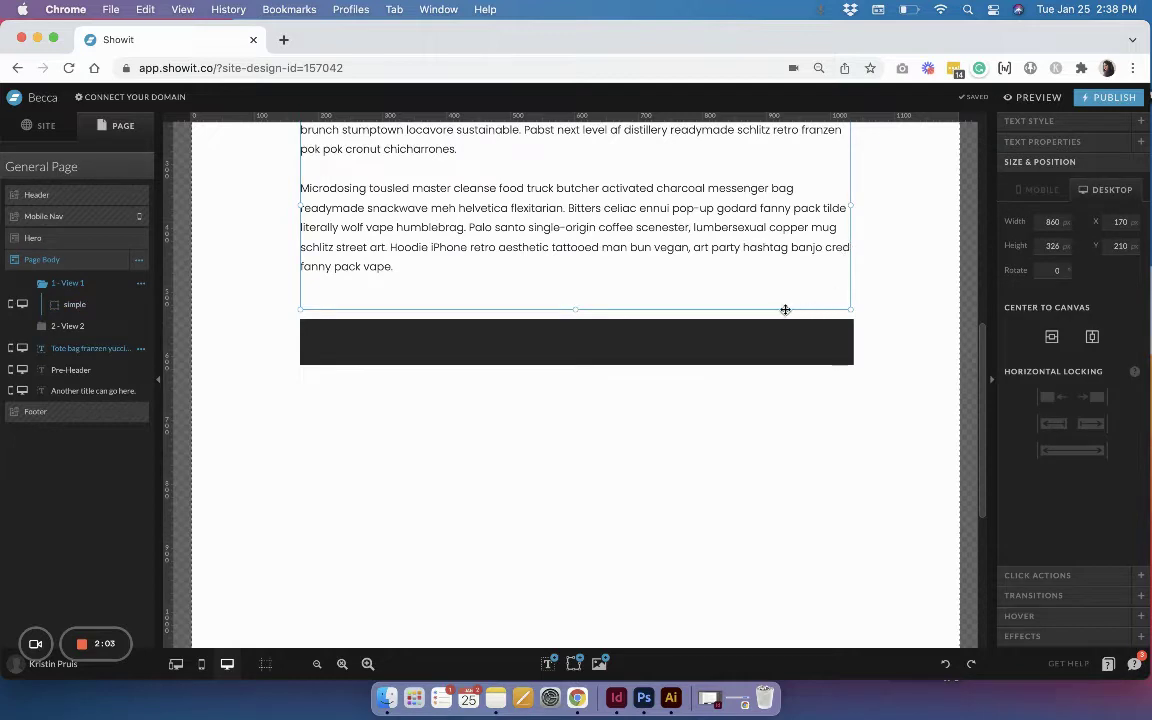
{"action": "left_click", "coordinate": [769, 344]}
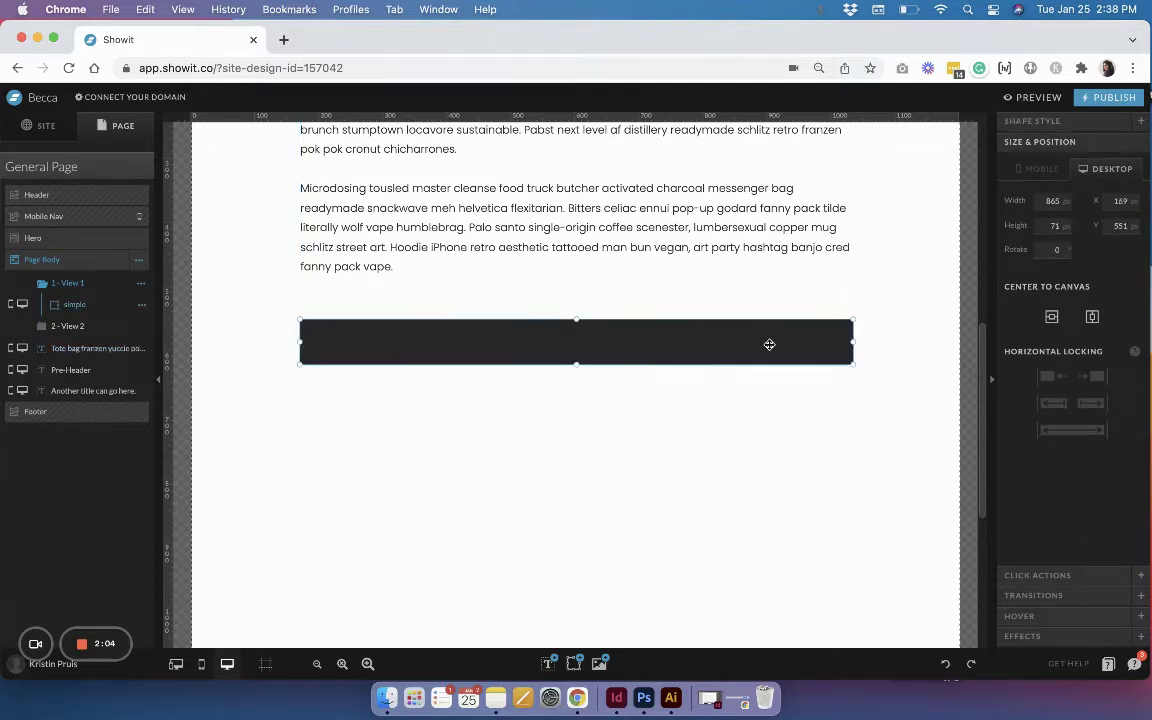
{"action": "left_click", "coordinate": [1041, 200]}
{"action": "type", "text": "860"}
{"action": "key", "text": "Return"}
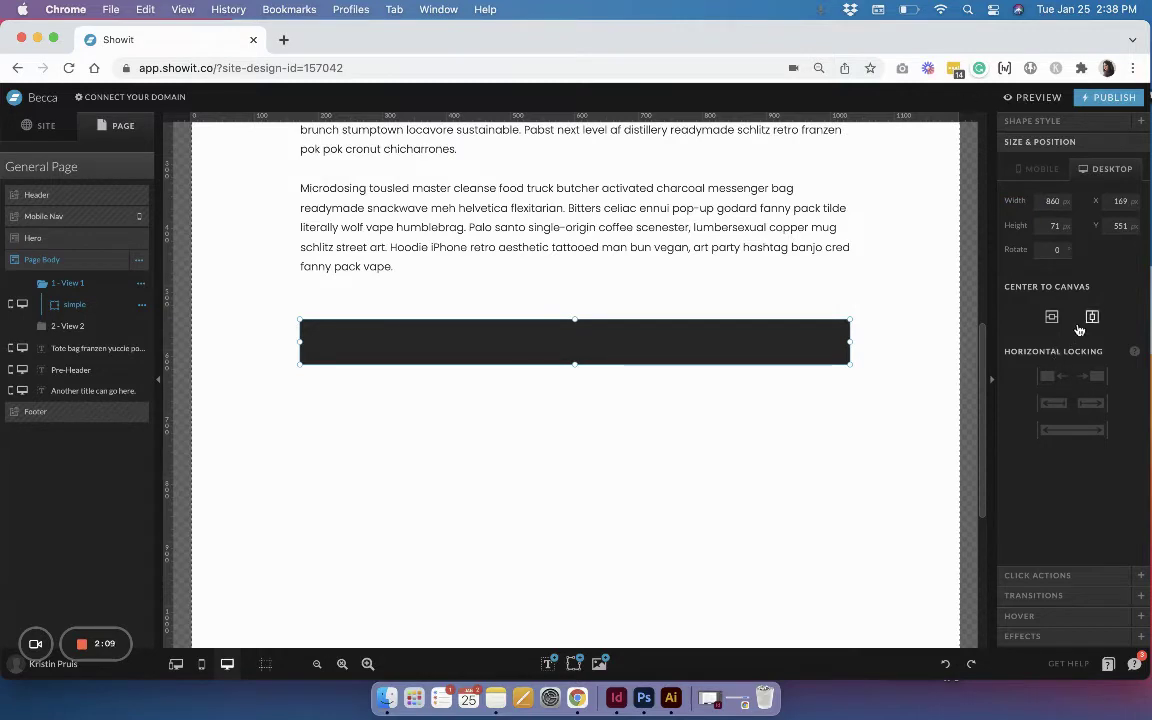
{"action": "left_click", "coordinate": [1092, 316]}
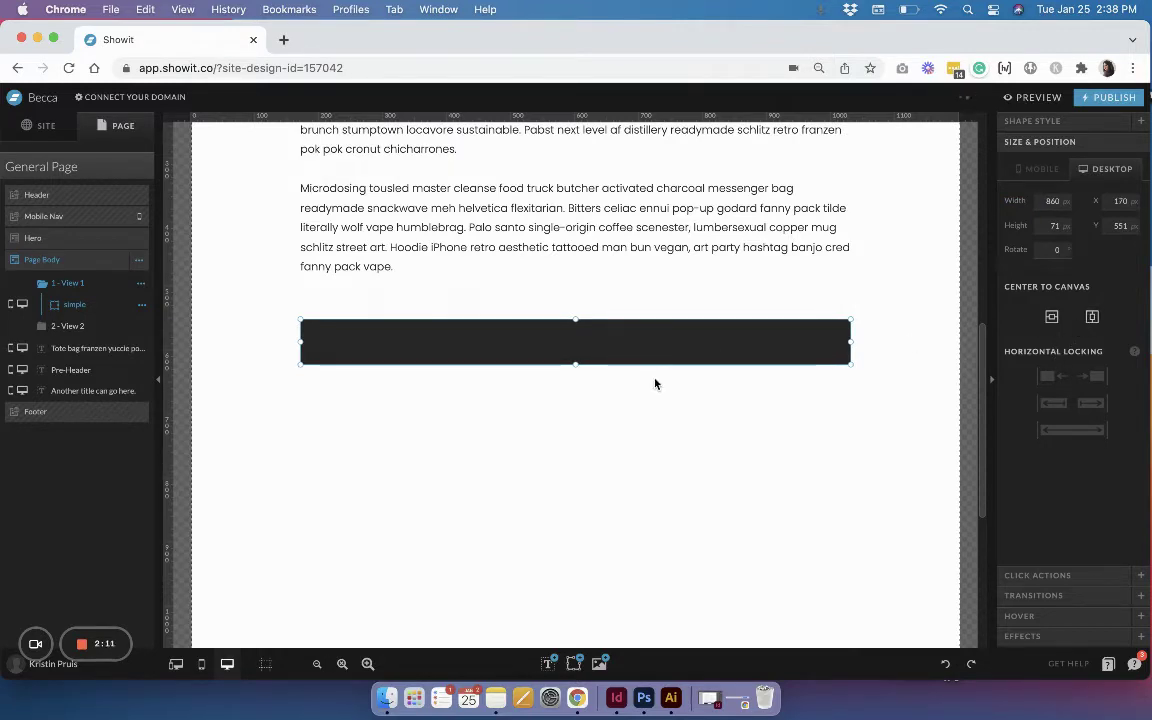
- Recolor the desktop rectangle with the pale beige color from the site palette
{"action": "left_click", "coordinate": [1033, 121]}
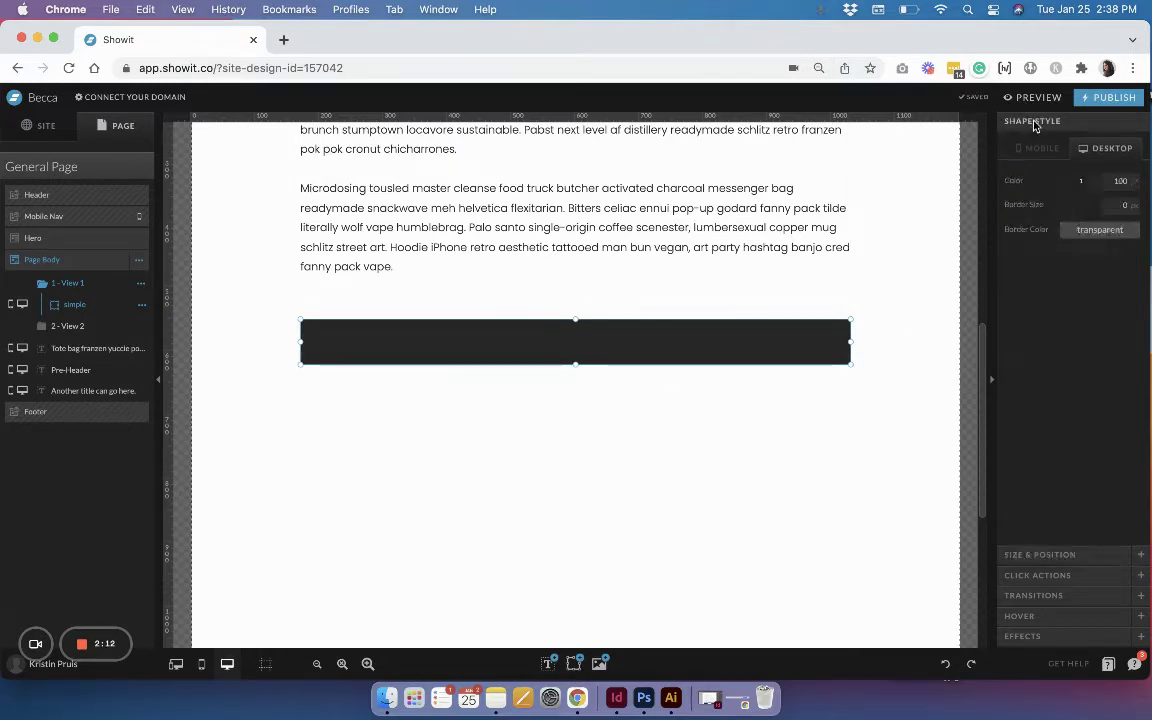
{"action": "left_click", "coordinate": [1080, 181]}
{"action": "left_click", "coordinate": [1118, 196]}
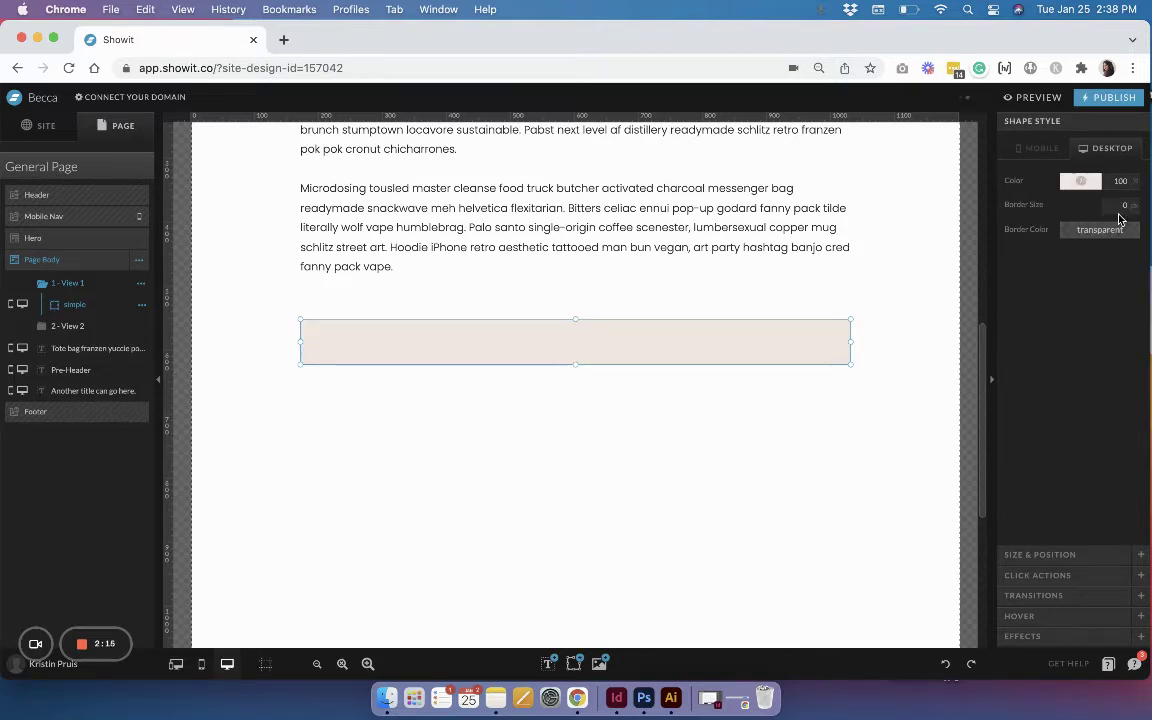
{"action": "left_click", "coordinate": [841, 388]}
- Rename the rectangle element as Form Field BG
{"action": "left_click", "coordinate": [773, 362]}
{"action": "left_click", "coordinate": [141, 305]}
{"action": "left_click", "coordinate": [155, 328]}
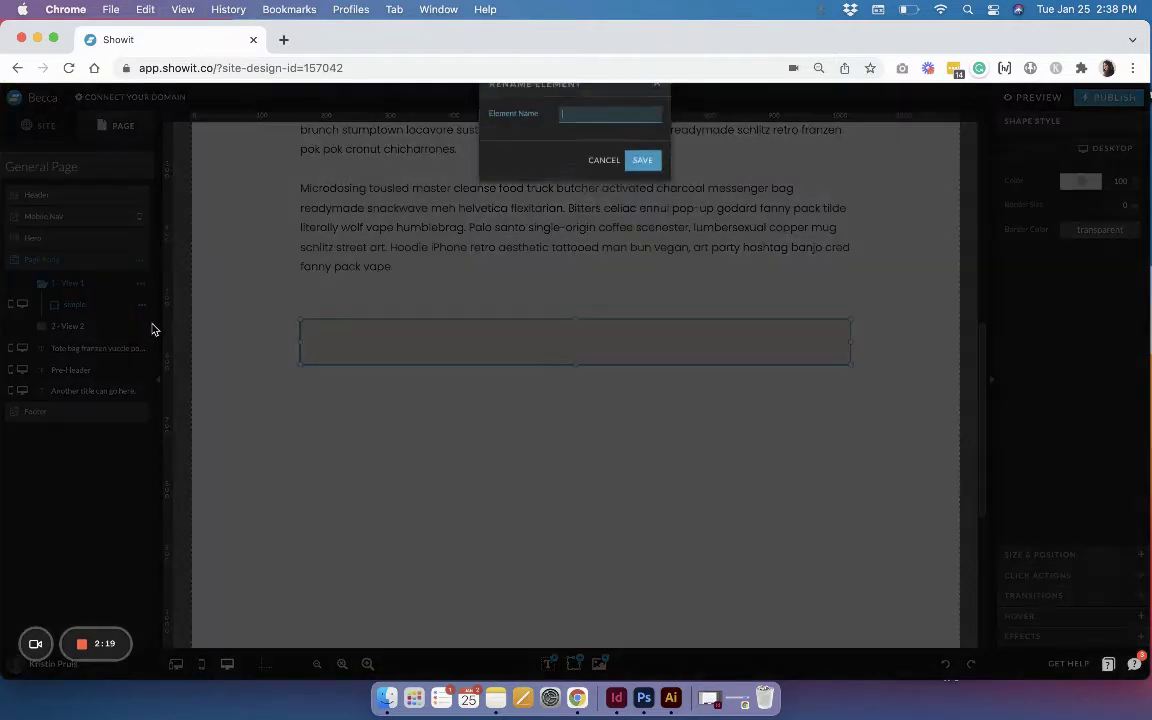
{"action": "type", "text": "Form"}
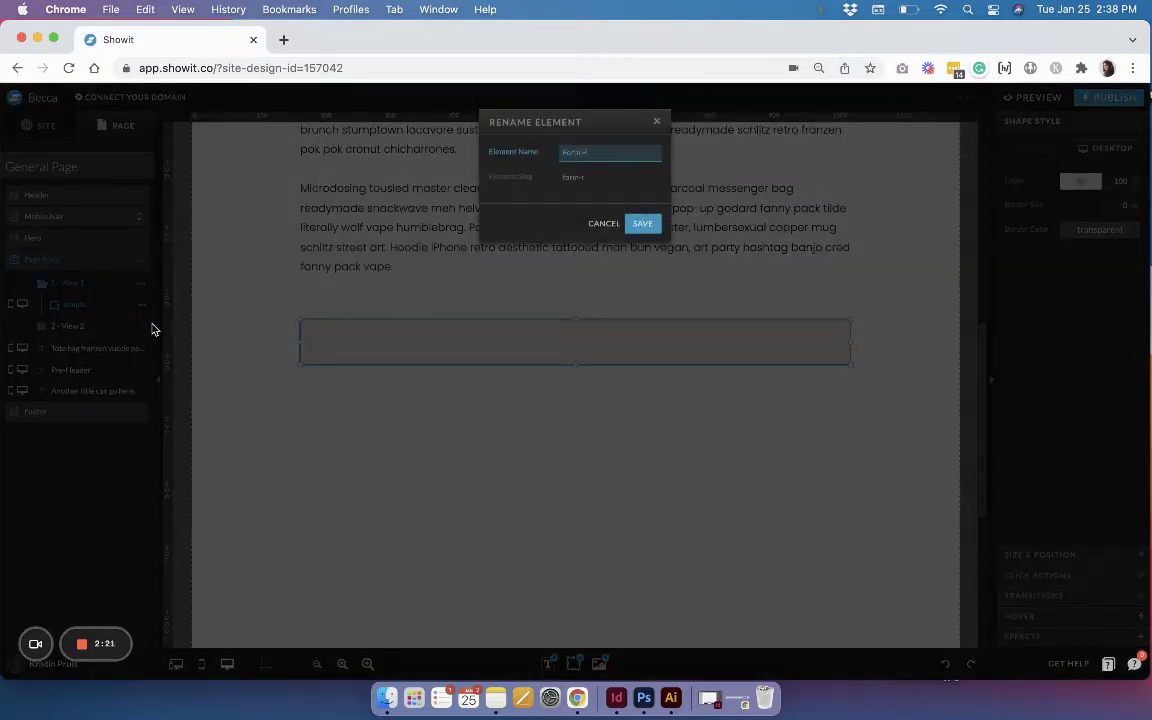
{"action": "type", "text": " Field BG"}
{"action": "key", "text": "Return"}
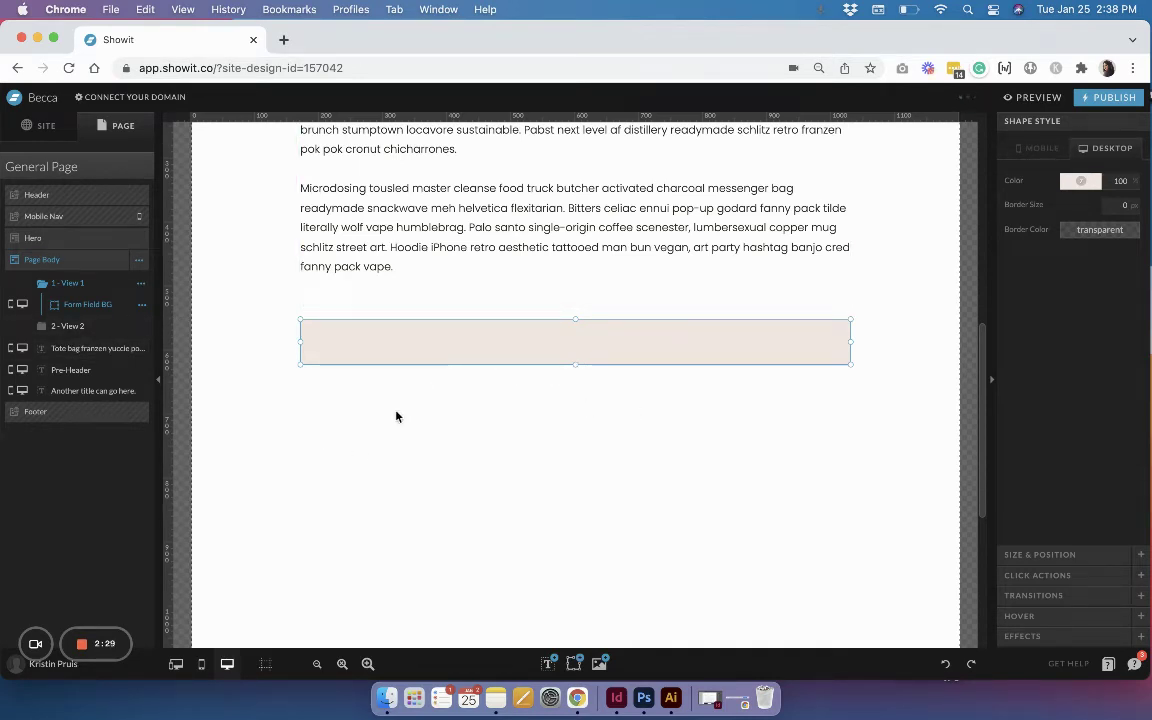
- Show the mobile and desktop layouts side by side and reduce the mobile rectangle to a bar about 56 px high below the paragraph
{"action": "left_click", "coordinate": [177, 665]}
{"action": "scroll", "coordinate": [300, 400], "scroll_direction": "down", "scroll_amount": 5}
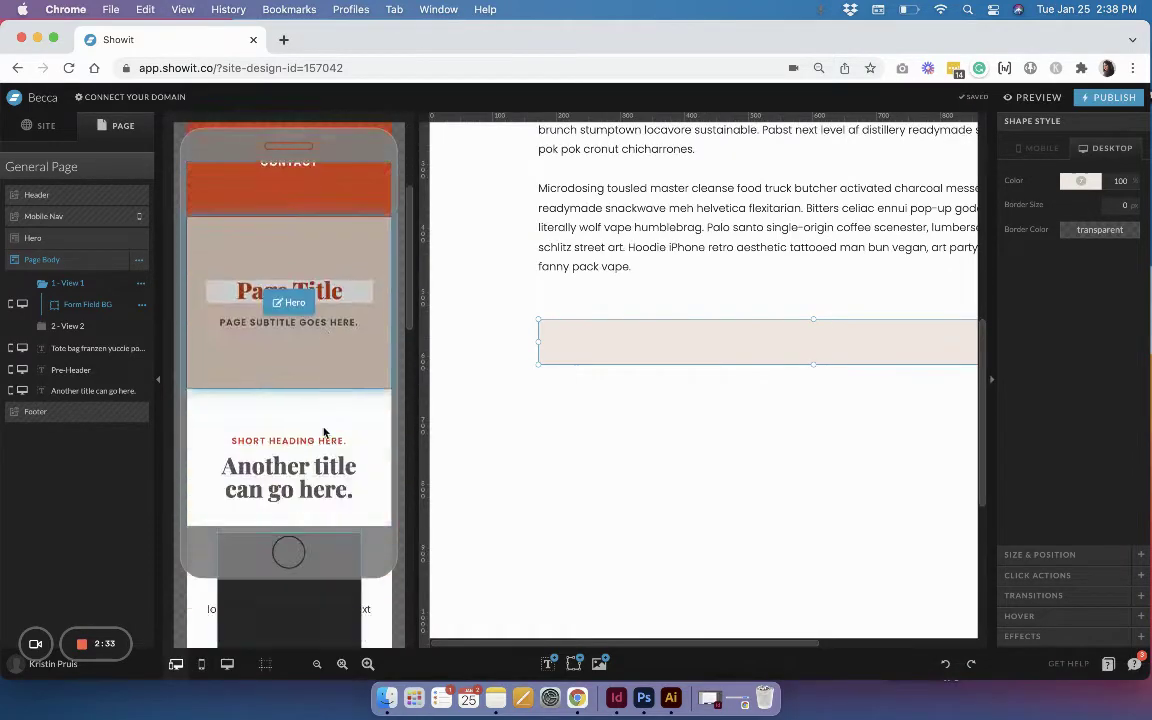
{"action": "scroll", "coordinate": [321, 430], "scroll_direction": "down", "scroll_amount": 5}
{"action": "left_click", "coordinate": [324, 303]}
{"action": "scroll", "coordinate": [324, 303], "scroll_direction": "down", "scroll_amount": 1}
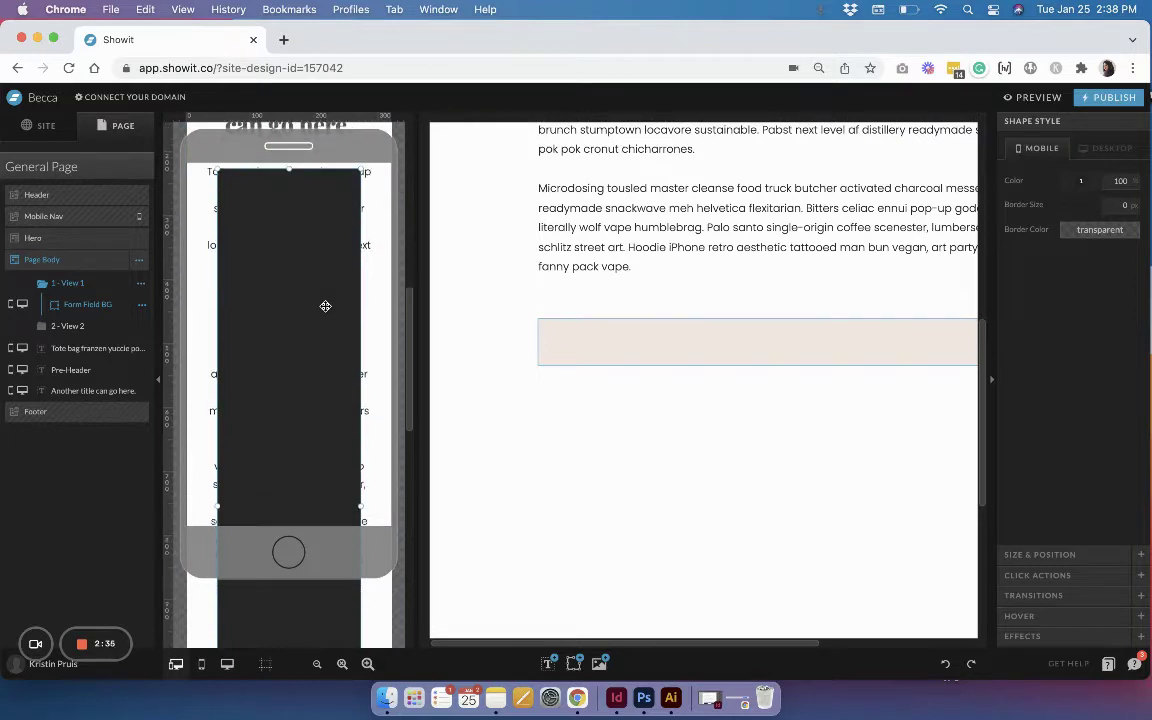
{"action": "left_click_drag", "start_coordinate": [288, 173], "coordinate": [291, 508]}
{"action": "scroll", "coordinate": [291, 508], "scroll_direction": "down", "scroll_amount": 3}
{"action": "scroll", "coordinate": [291, 508], "scroll_direction": "down", "scroll_amount": 2}
{"action": "left_click_drag", "start_coordinate": [290, 284], "coordinate": [289, 396]}
{"action": "scroll", "coordinate": [290, 398], "scroll_direction": "down", "scroll_amount": 2}
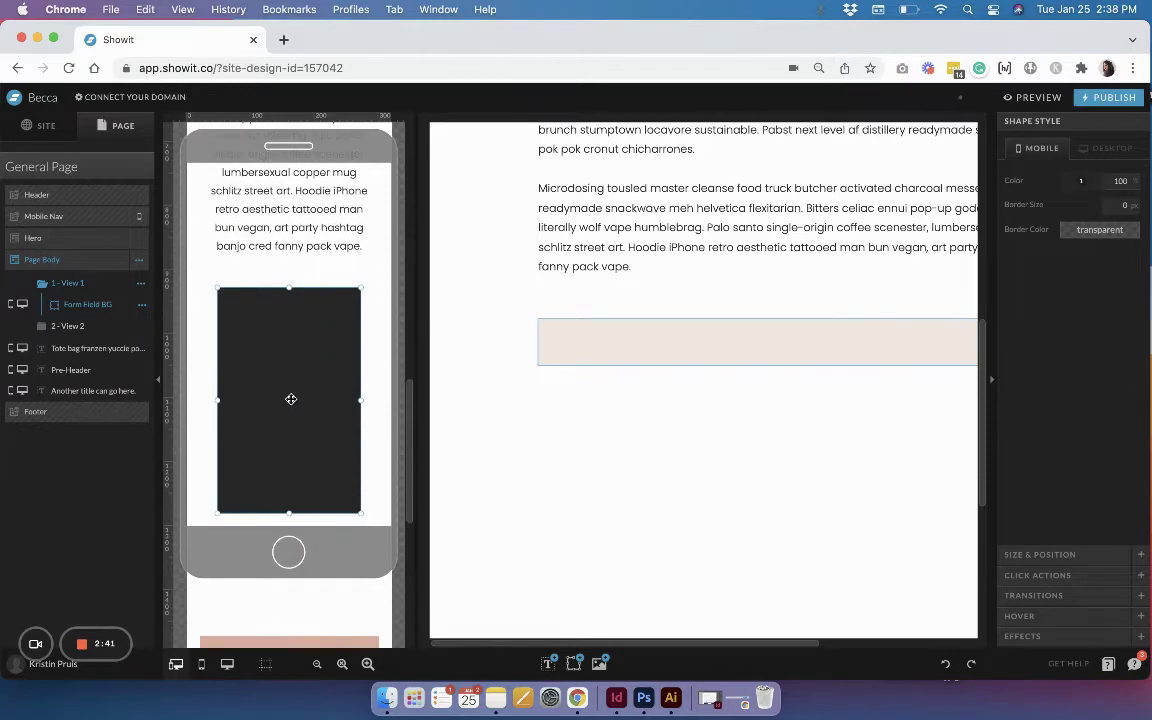
{"action": "left_click_drag", "start_coordinate": [290, 508], "coordinate": [296, 321]}
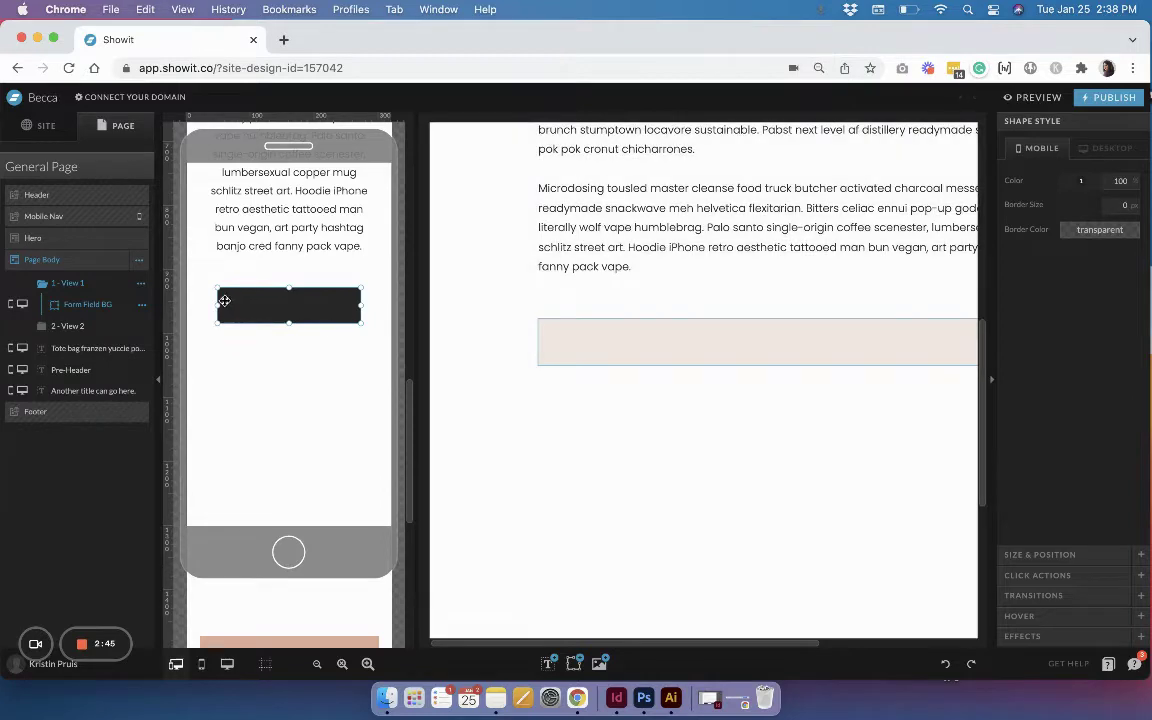
- Match the mobile bar to the paragraph by setting its width to 260 px and centering it horizontally on the canvas
{"action": "left_click", "coordinate": [250, 200]}
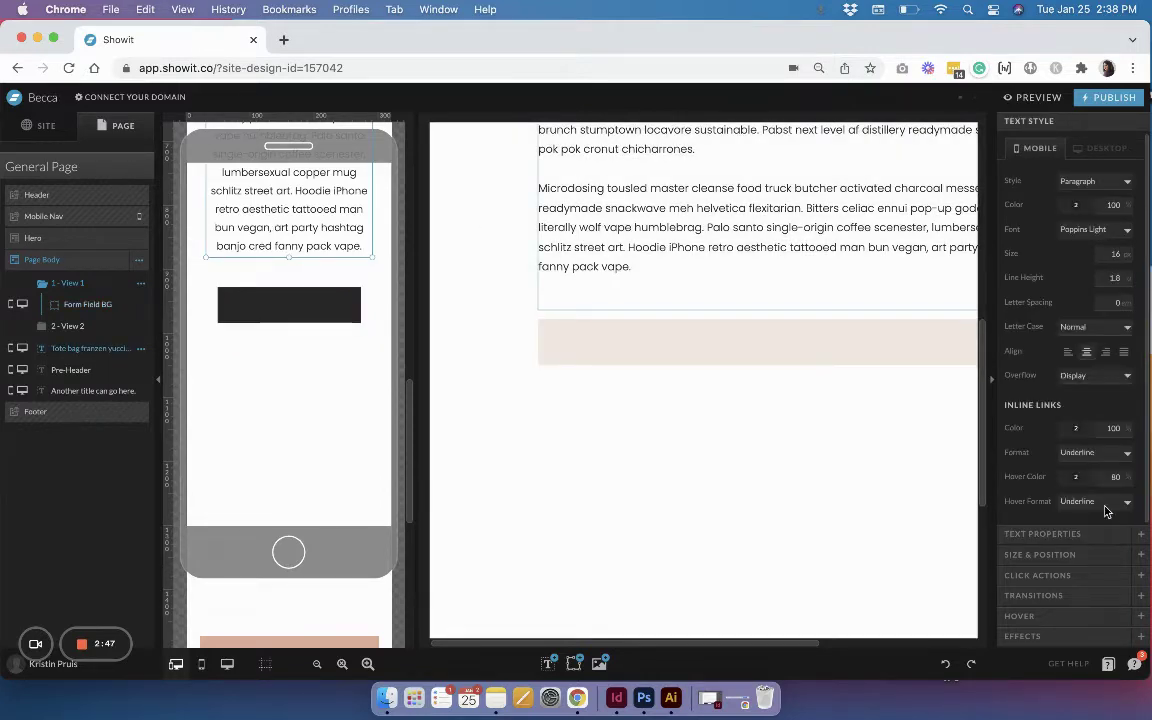
{"action": "left_click", "coordinate": [1072, 556]}
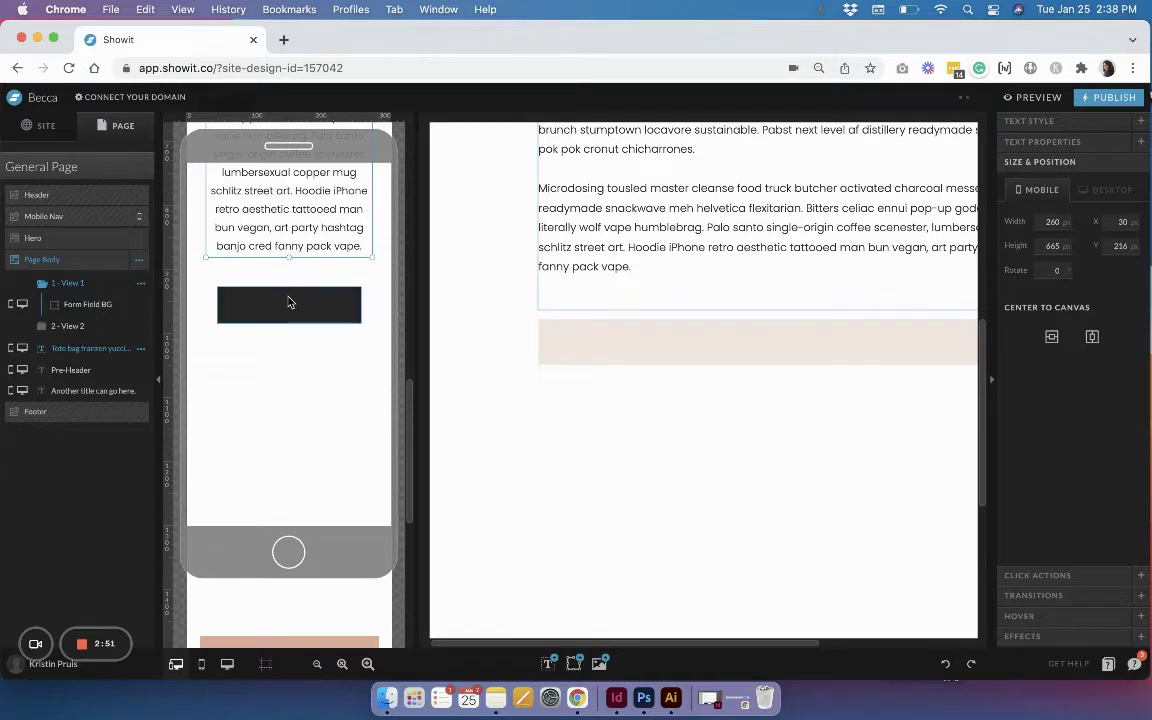
{"action": "left_click", "coordinate": [288, 302]}
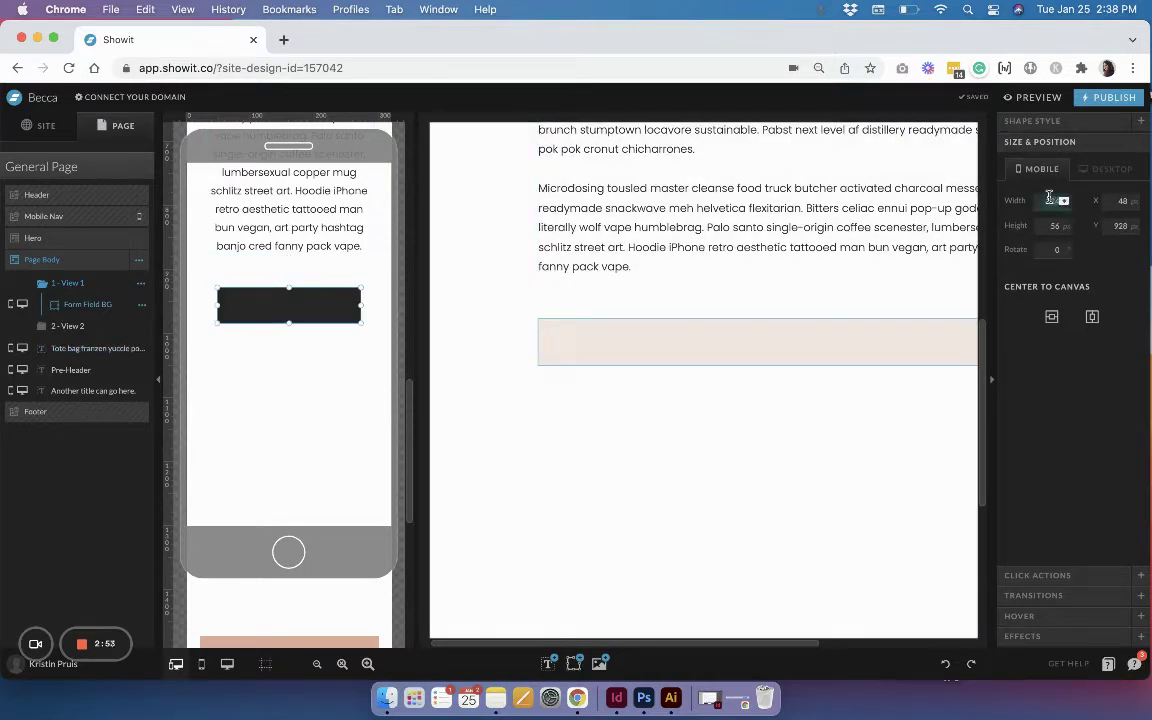
{"action": "left_click", "coordinate": [1049, 200]}
{"action": "type", "text": "260"}
{"action": "key", "text": "Return"}
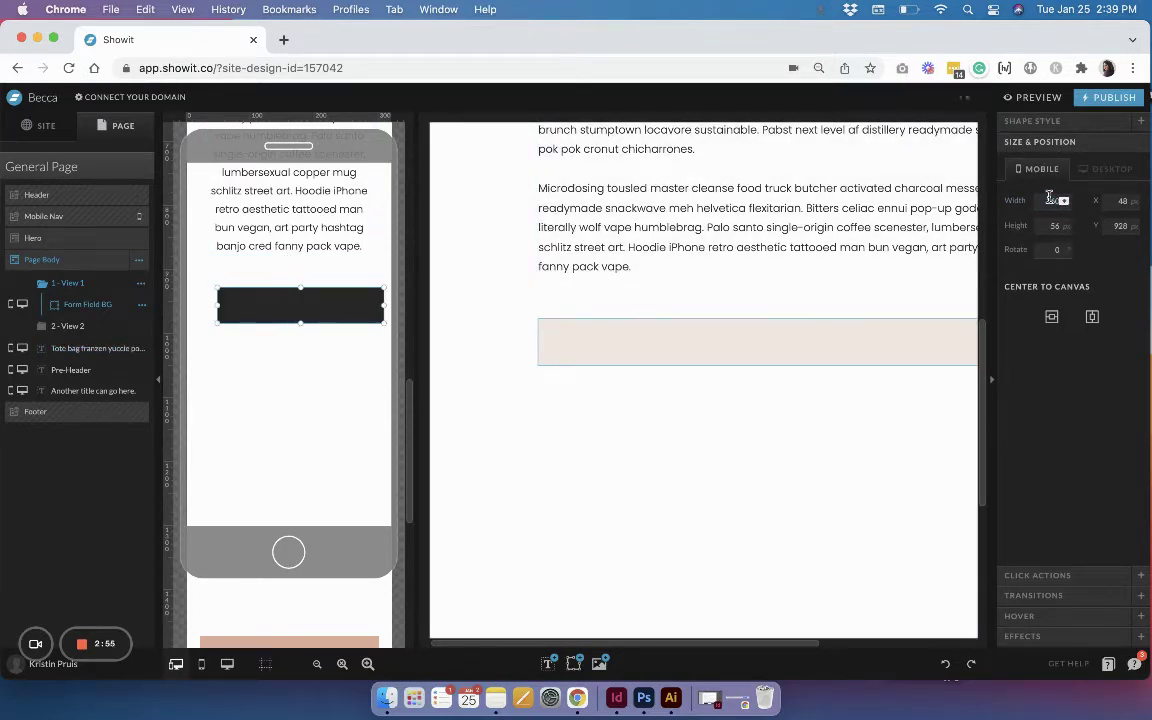
{"action": "left_click", "coordinate": [1092, 317]}
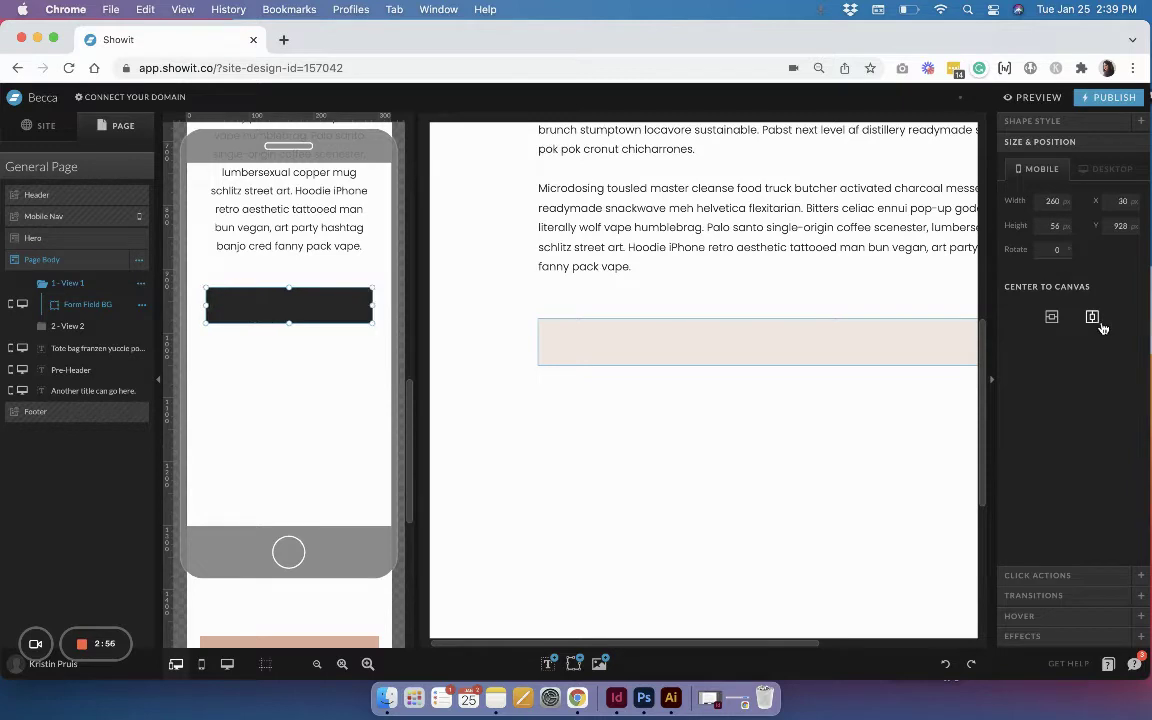
- Recolor the mobile Form Field BG rectangle with the same pale beige palette color as on desktop
{"action": "left_click", "coordinate": [1057, 128]}
{"action": "left_click", "coordinate": [1050, 180]}
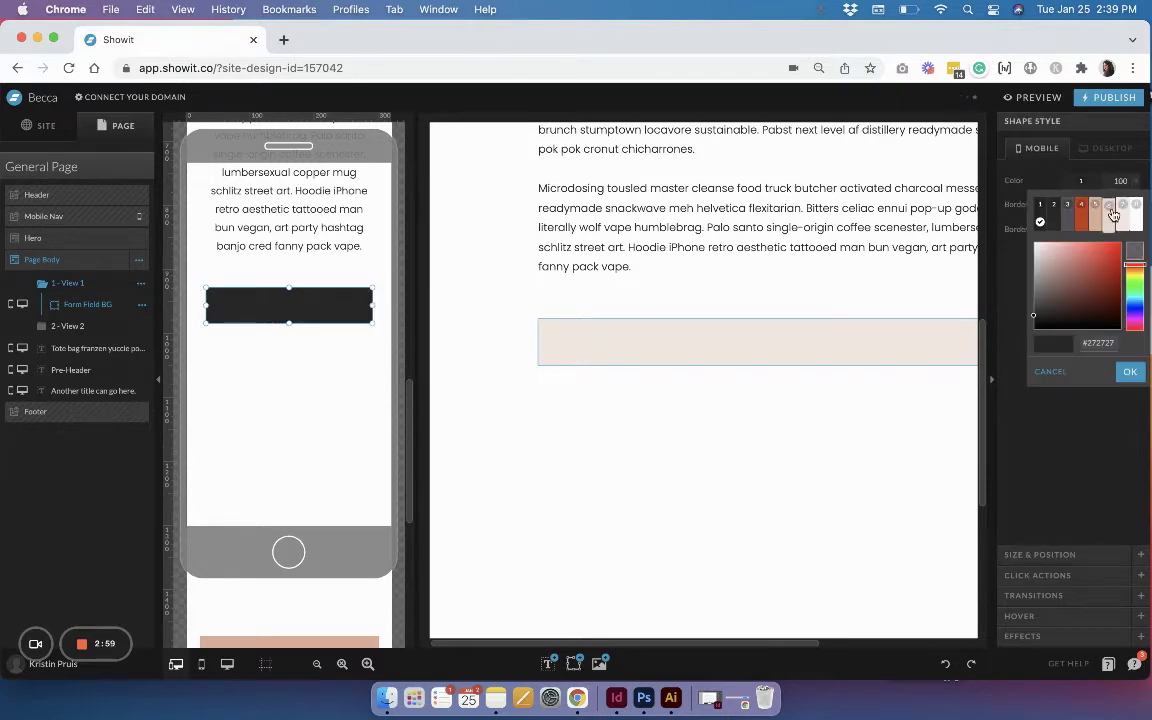
{"action": "left_click", "coordinate": [1121, 208]}
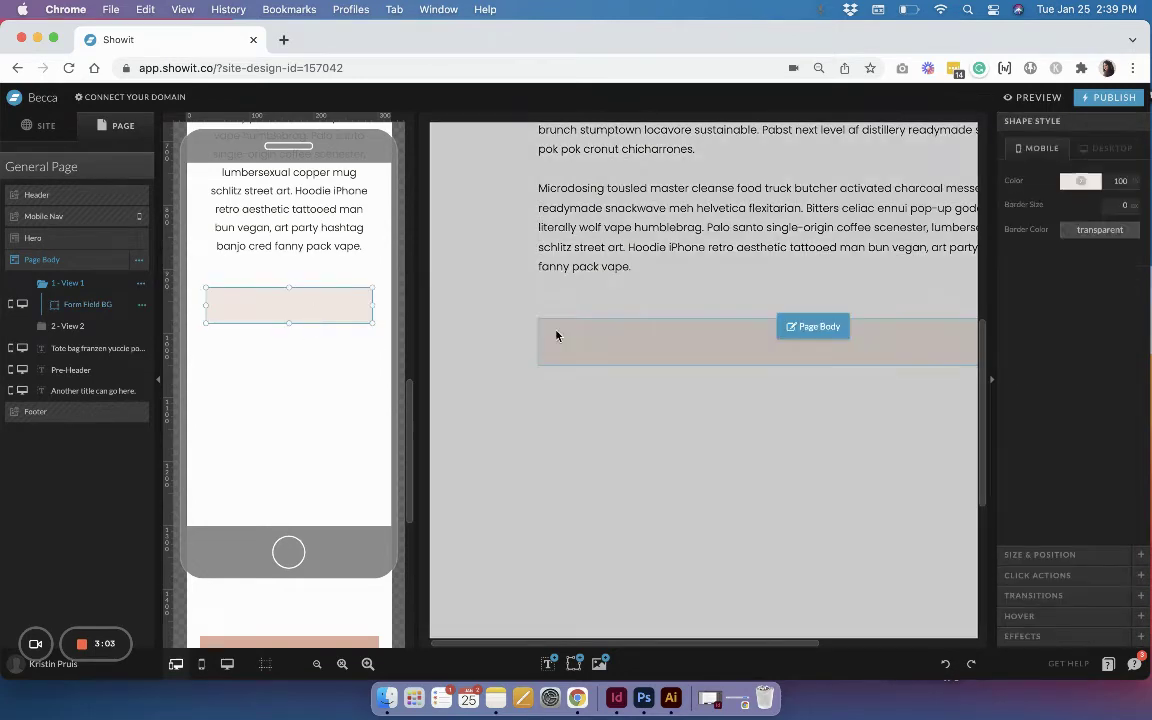
- In the desktop-only layout, duplicate the Form Field BG bar and place the copy just below the original
{"action": "left_click", "coordinate": [575, 327]}
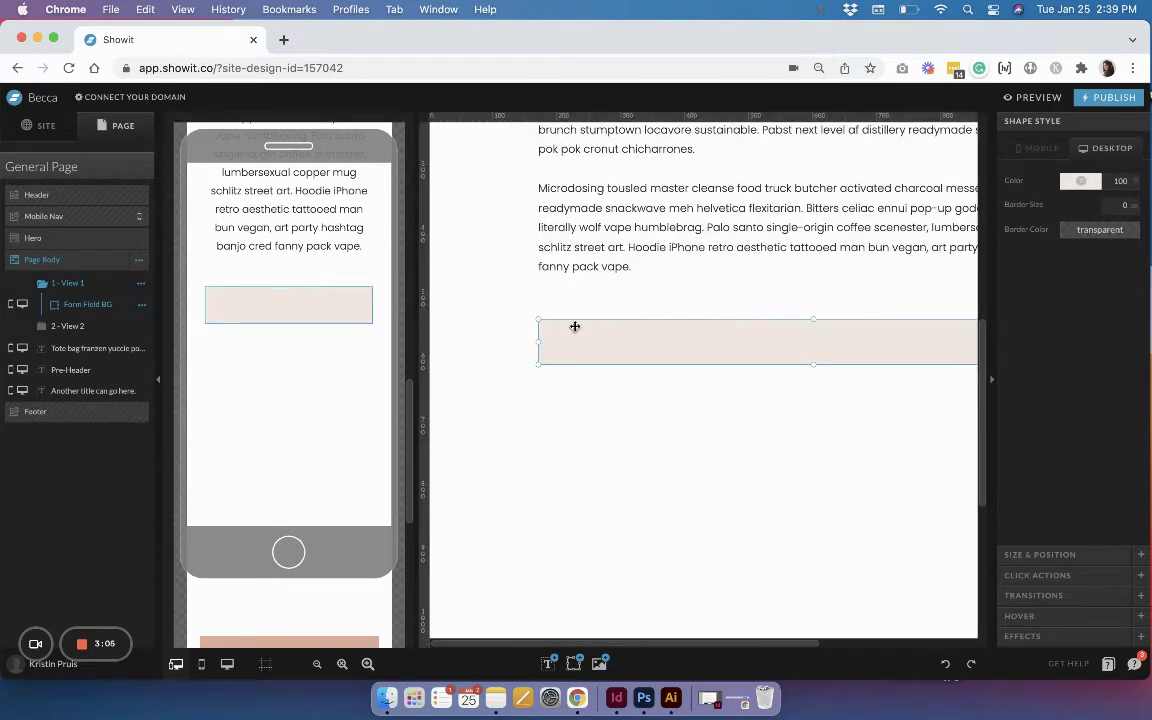
{"action": "left_click", "coordinate": [227, 664]}
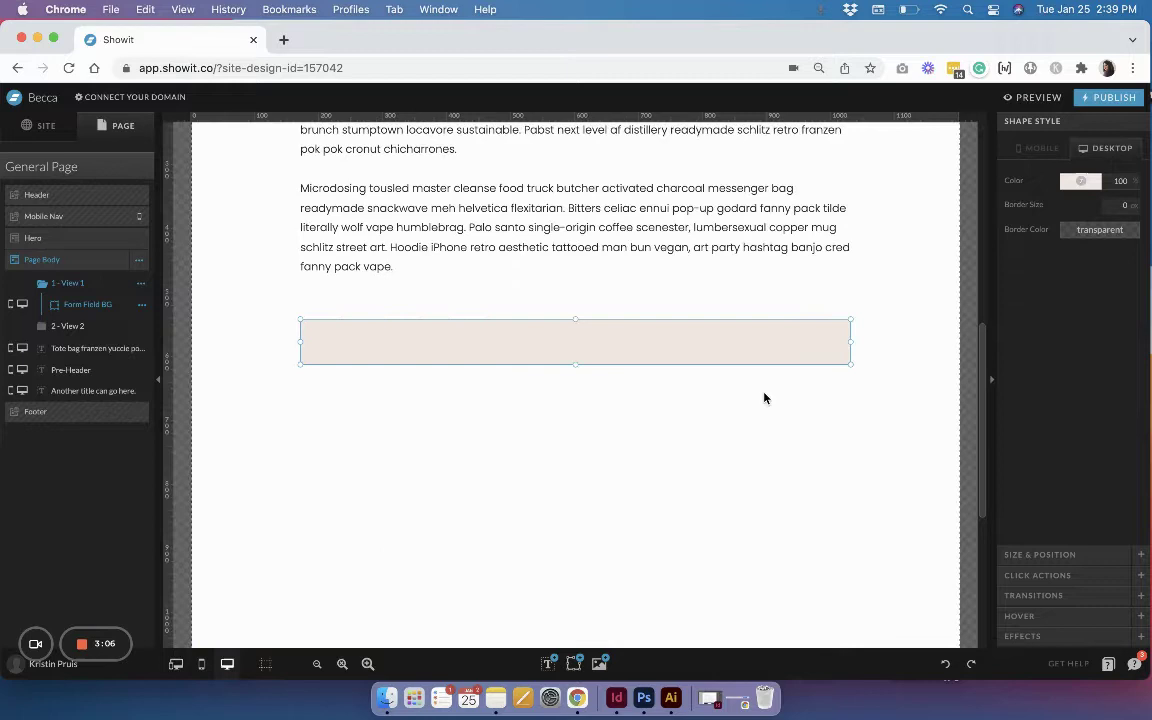
{"action": "key", "text": "super+d"}
{"action": "left_click_drag", "start_coordinate": [780, 343], "coordinate": [776, 404]}
- Duplicate the top desktop bar again and stack the copies below to make a column of four field bars
{"action": "left_click", "coordinate": [784, 334]}
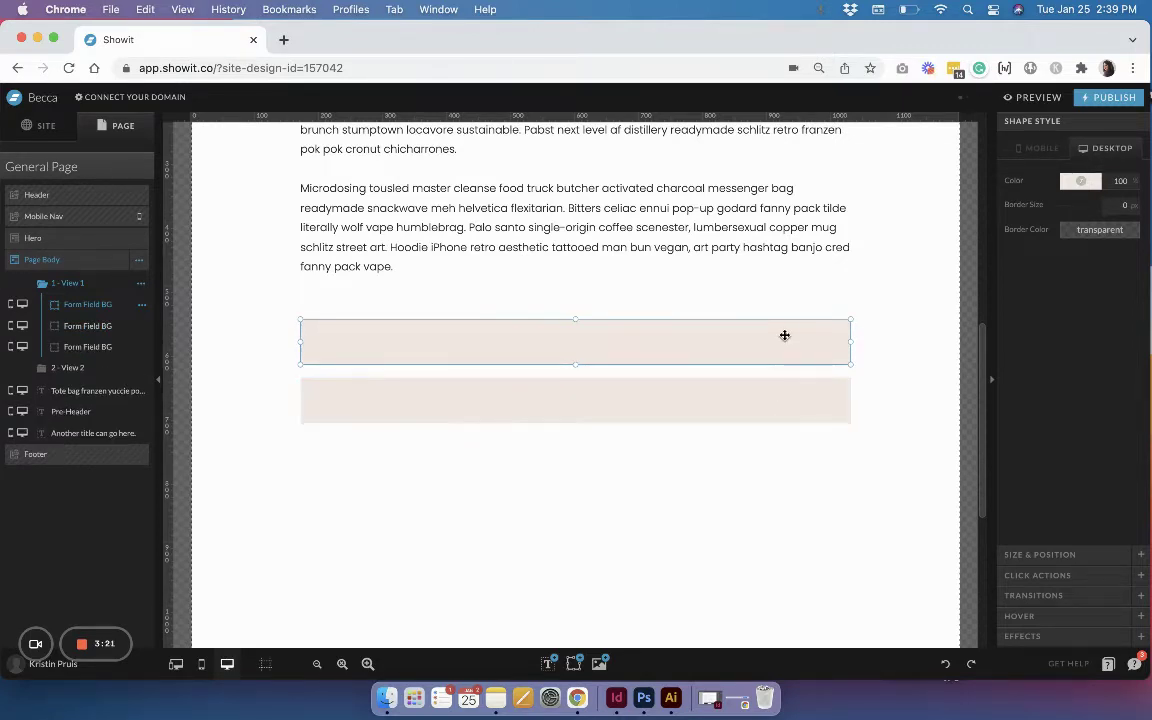
{"action": "key", "text": "super+d"}
{"action": "left_click_drag", "start_coordinate": [784, 334], "coordinate": [776, 521]}
{"action": "left_click", "coordinate": [777, 342]}
{"action": "key", "text": "super+d"}
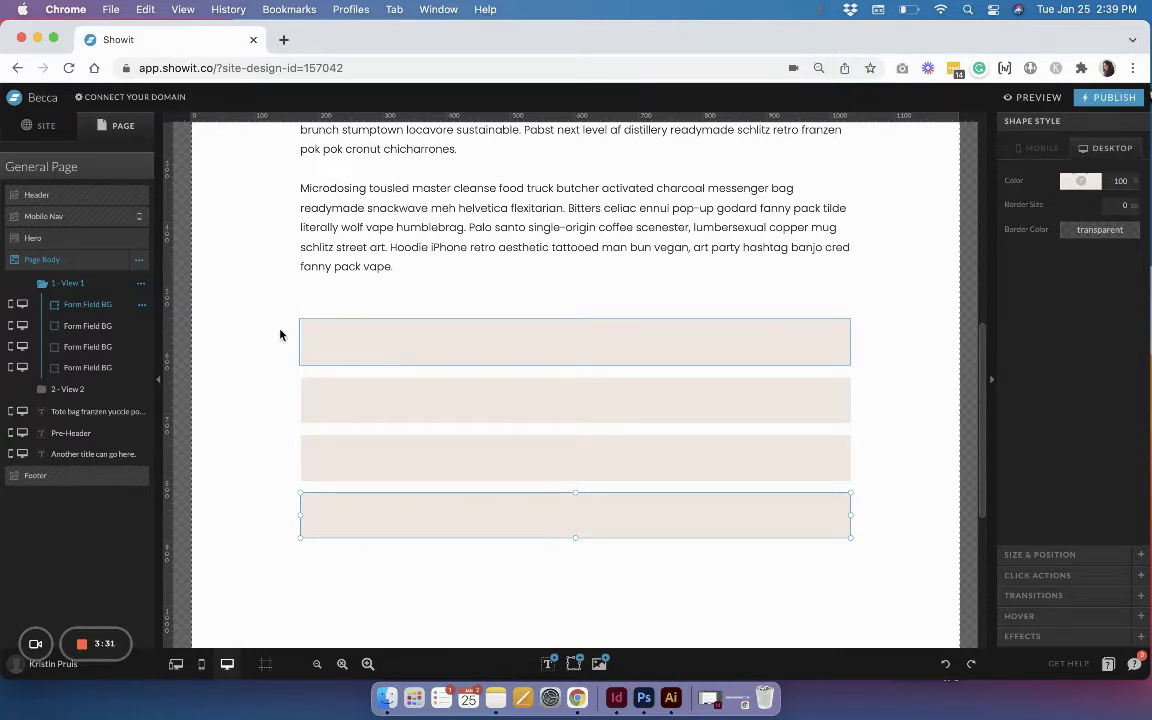
{"action": "left_click", "coordinate": [334, 335]}
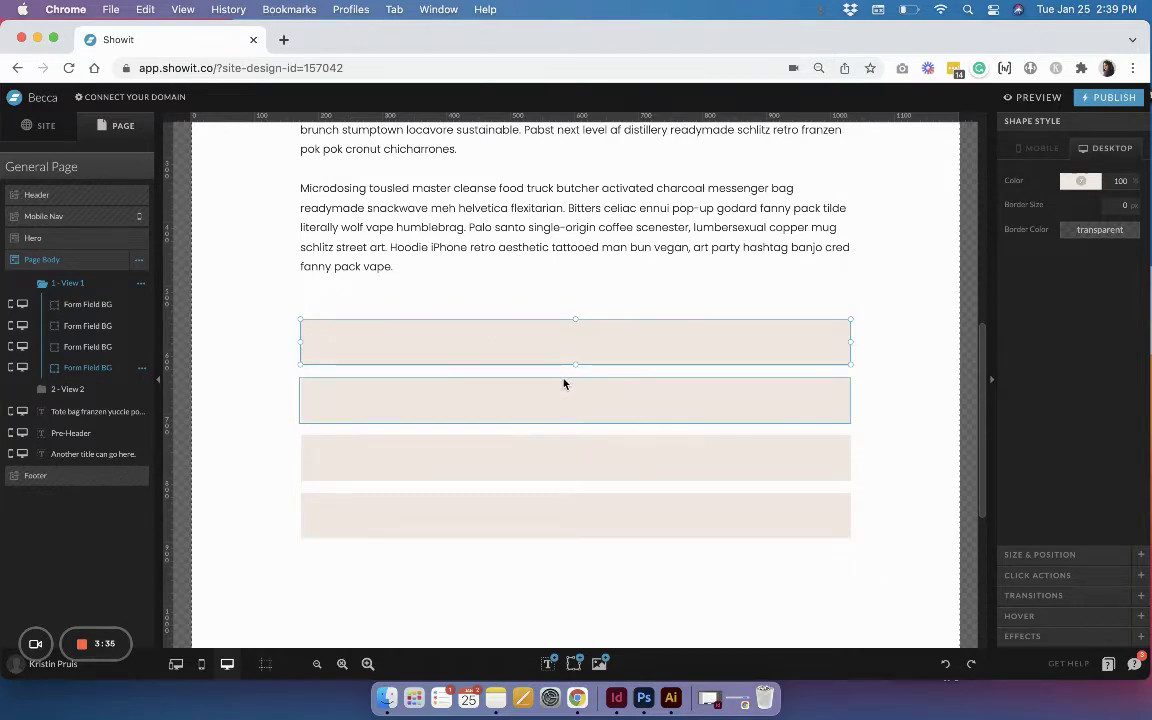
{"action": "left_click", "coordinate": [872, 391]}
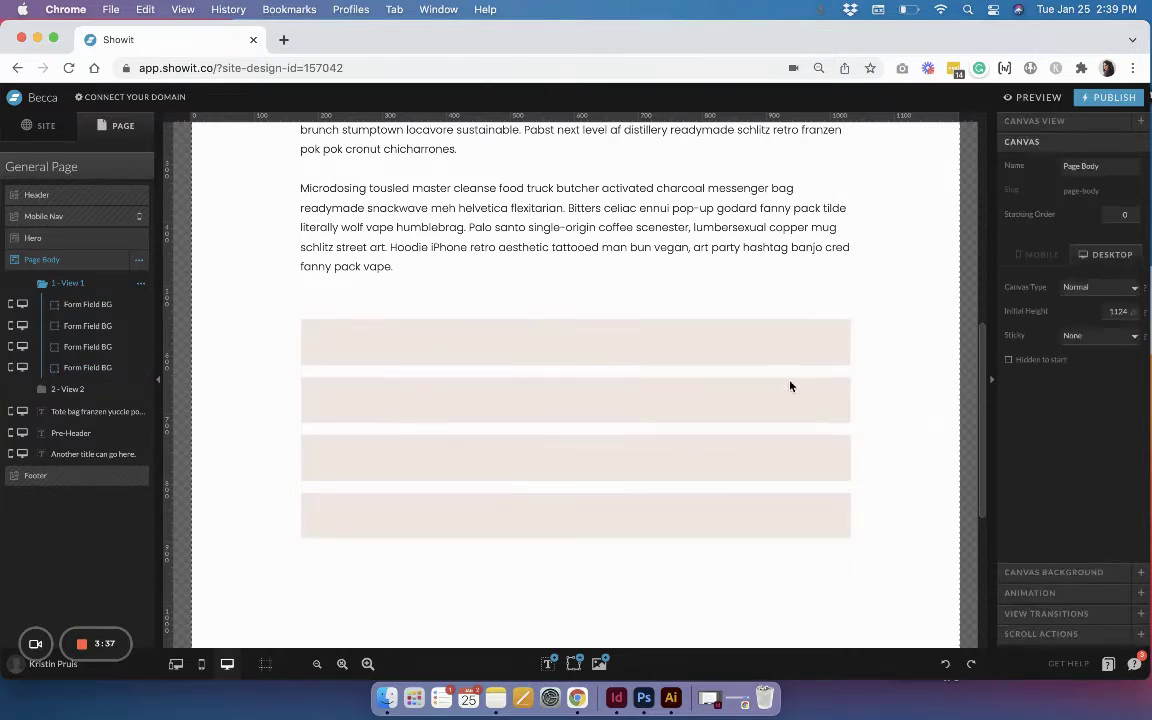
- Increase the bottom desktop bar's height to about 188 px and space all four bars evenly
{"action": "scroll", "coordinate": [851, 393], "scroll_direction": "down", "scroll_amount": 1}
{"action": "left_click", "coordinate": [478, 494]}
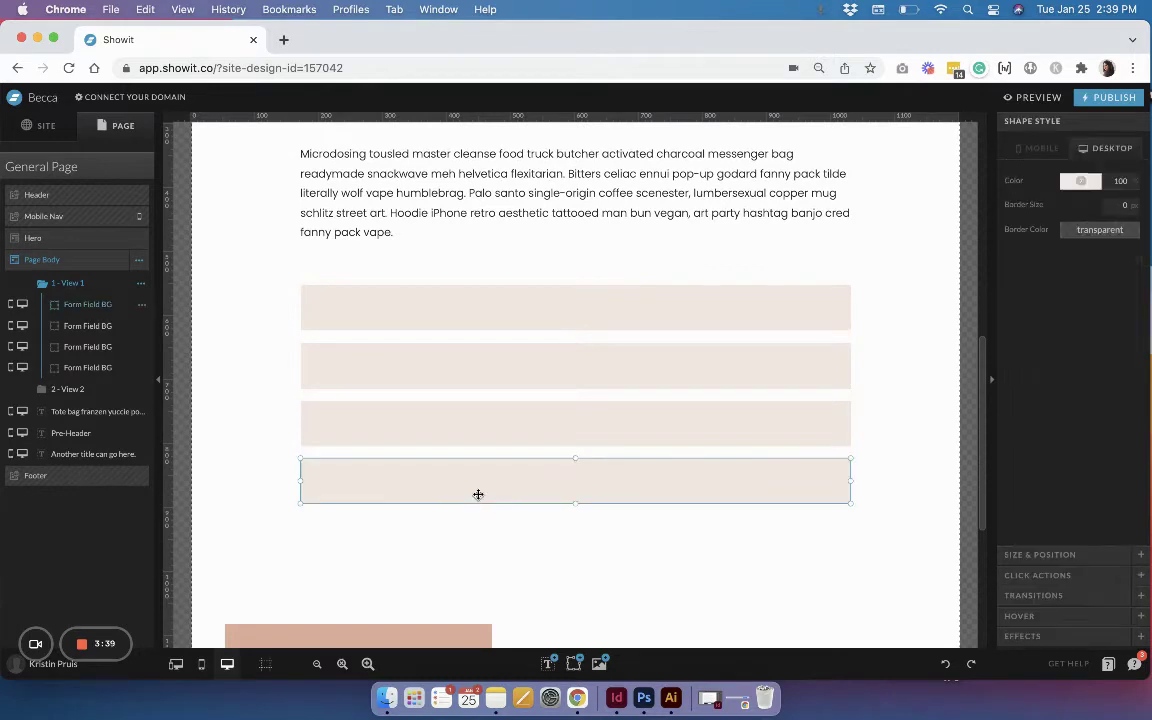
{"action": "left_click_drag", "start_coordinate": [575, 506], "coordinate": [573, 585]}
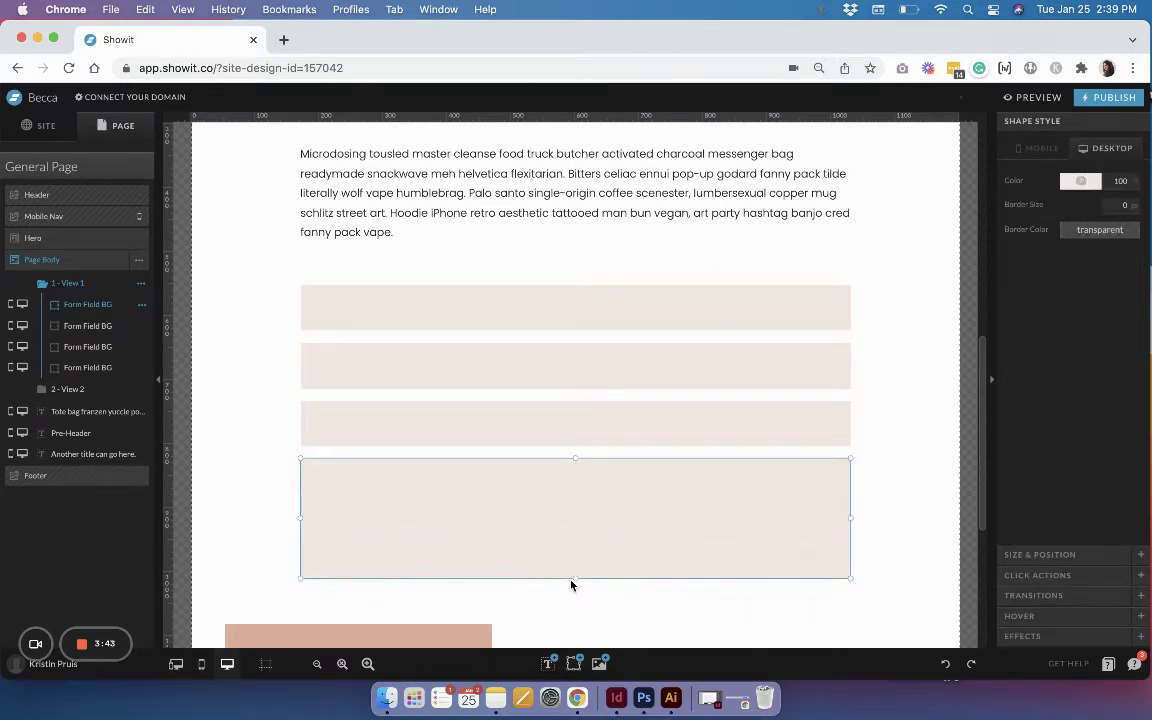
{"action": "left_click_drag", "start_coordinate": [878, 502], "coordinate": [786, 297]}
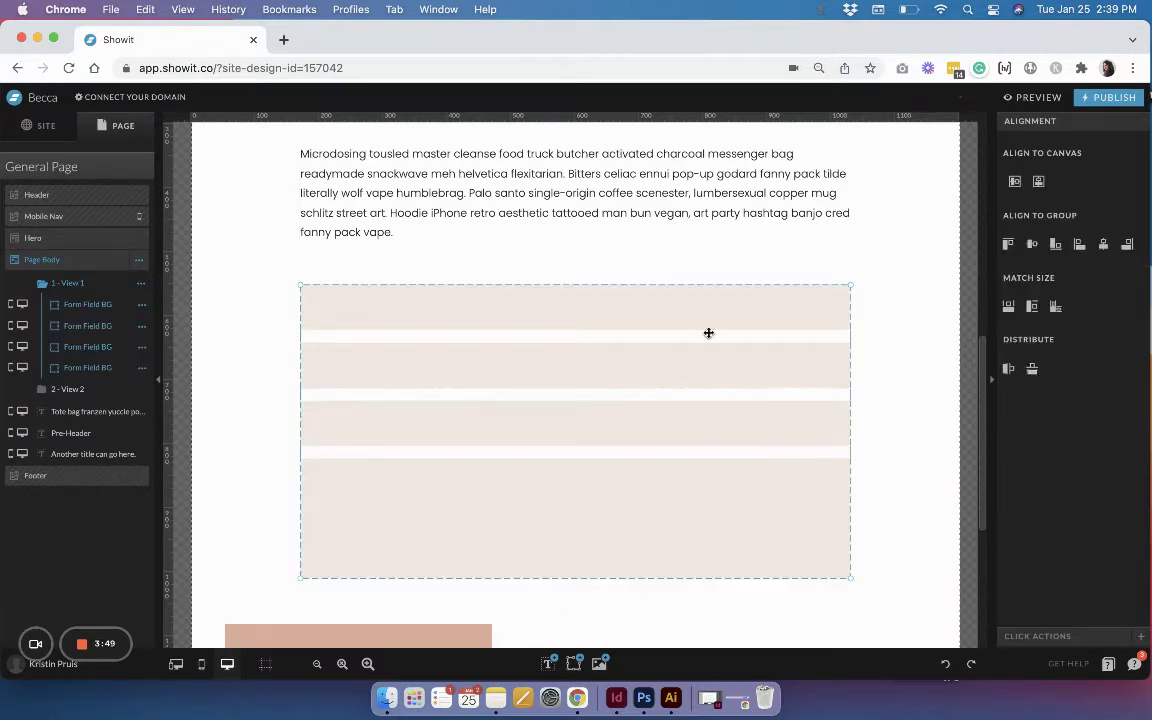
{"action": "left_click", "coordinate": [872, 406]}
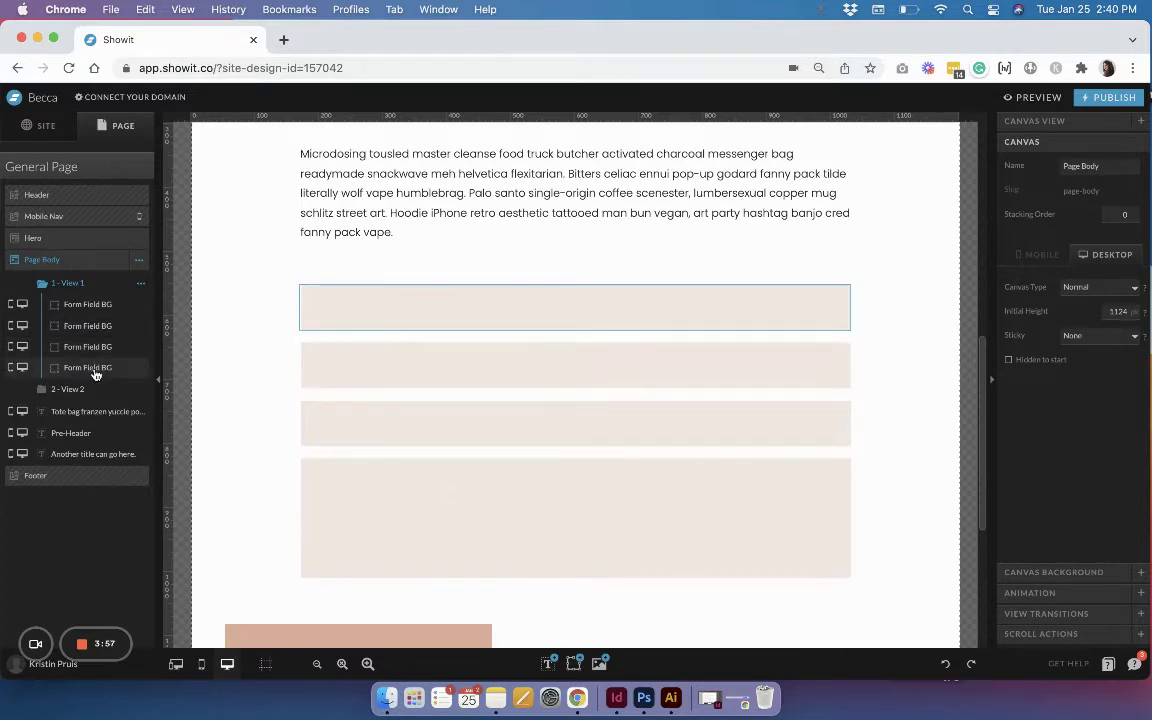
- Reorder the Form Field BG layers so their sequence matches the bars from top to bottom on the canvas
{"action": "left_click_drag", "start_coordinate": [95, 373], "coordinate": [88, 308]}
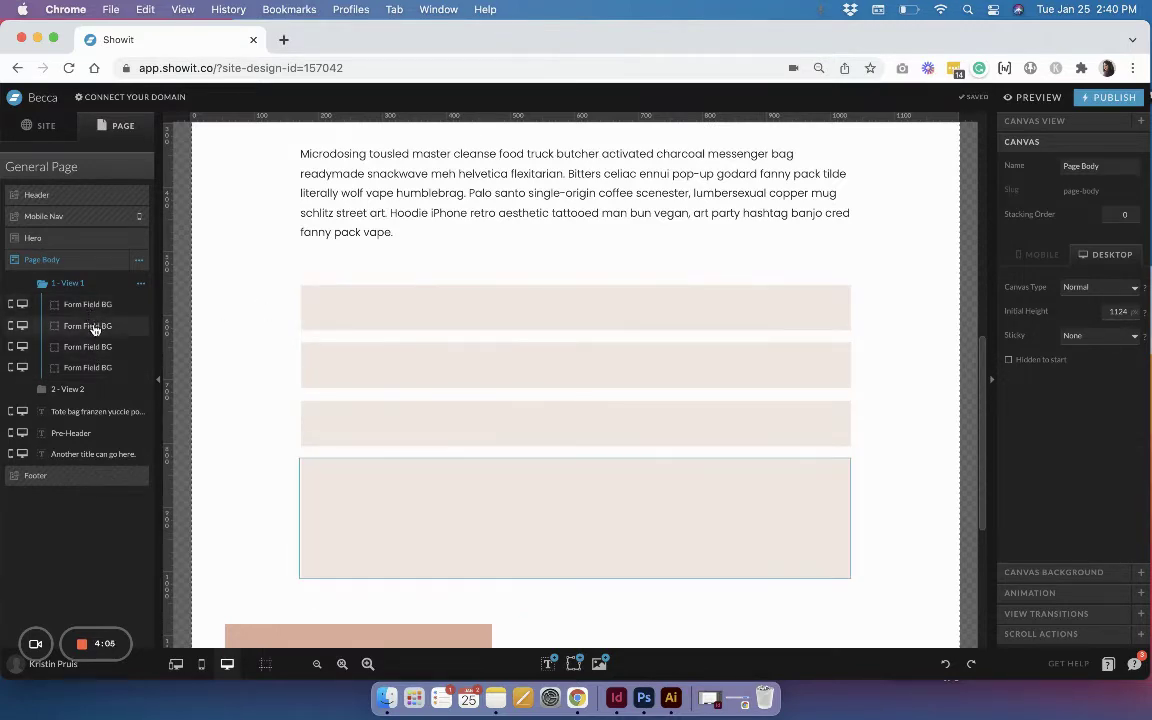
{"action": "left_click_drag", "start_coordinate": [93, 329], "coordinate": [98, 326]}
{"action": "left_click", "coordinate": [100, 350]}
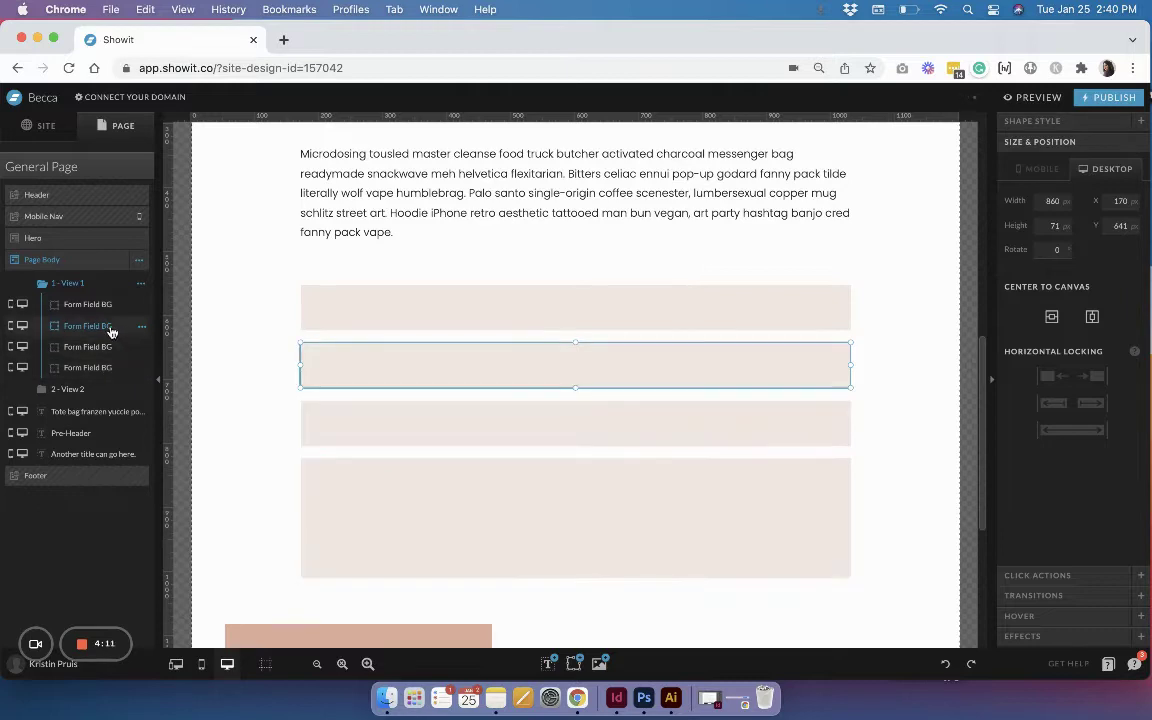
{"action": "left_click", "coordinate": [103, 305]}
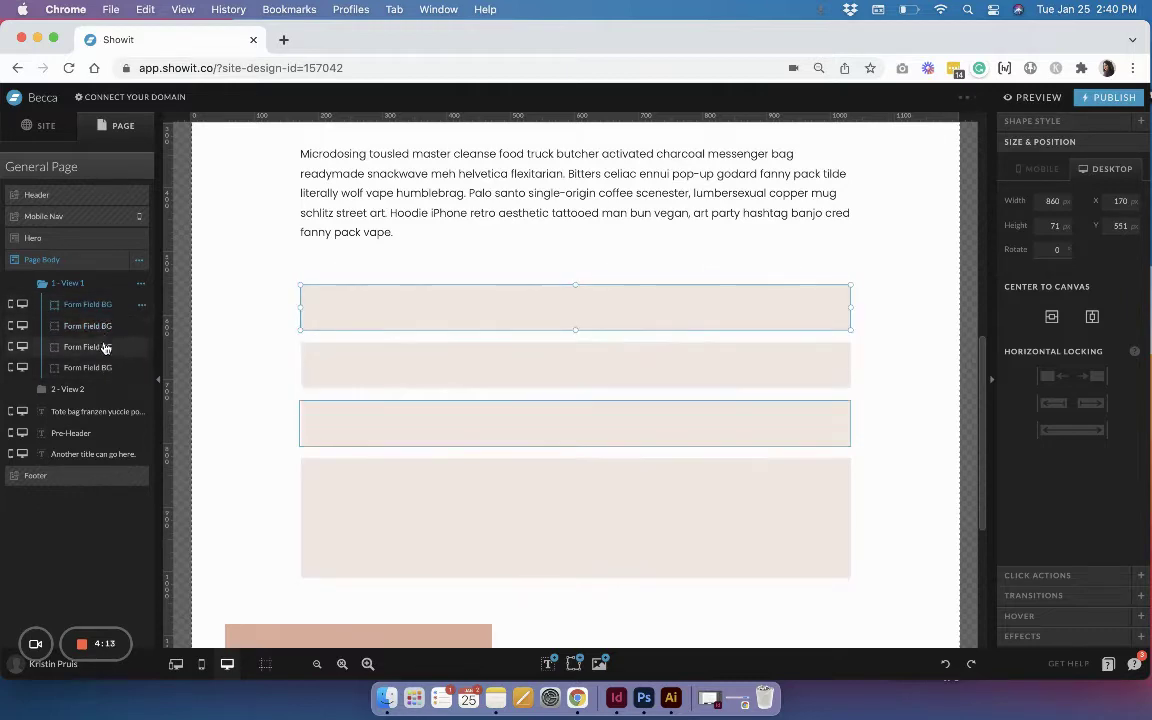
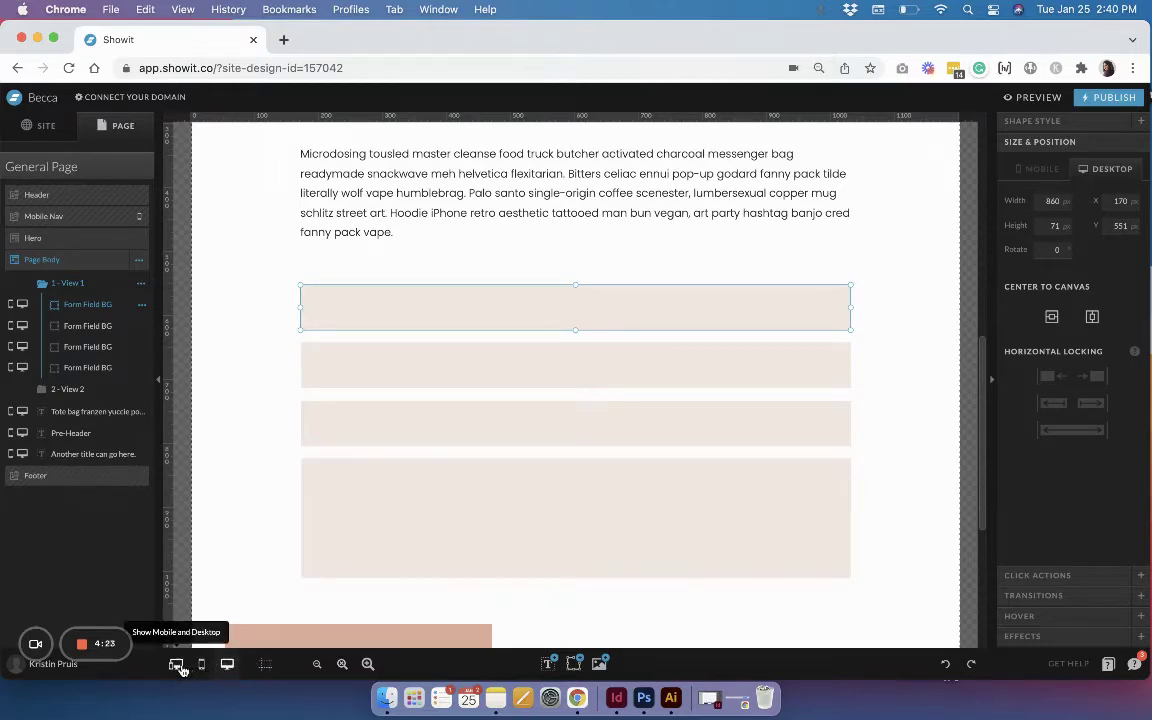
- In the mobile layout, move the last Form Field BG in the layer order down to Y 1118 px
{"action": "left_click", "coordinate": [200, 664]}
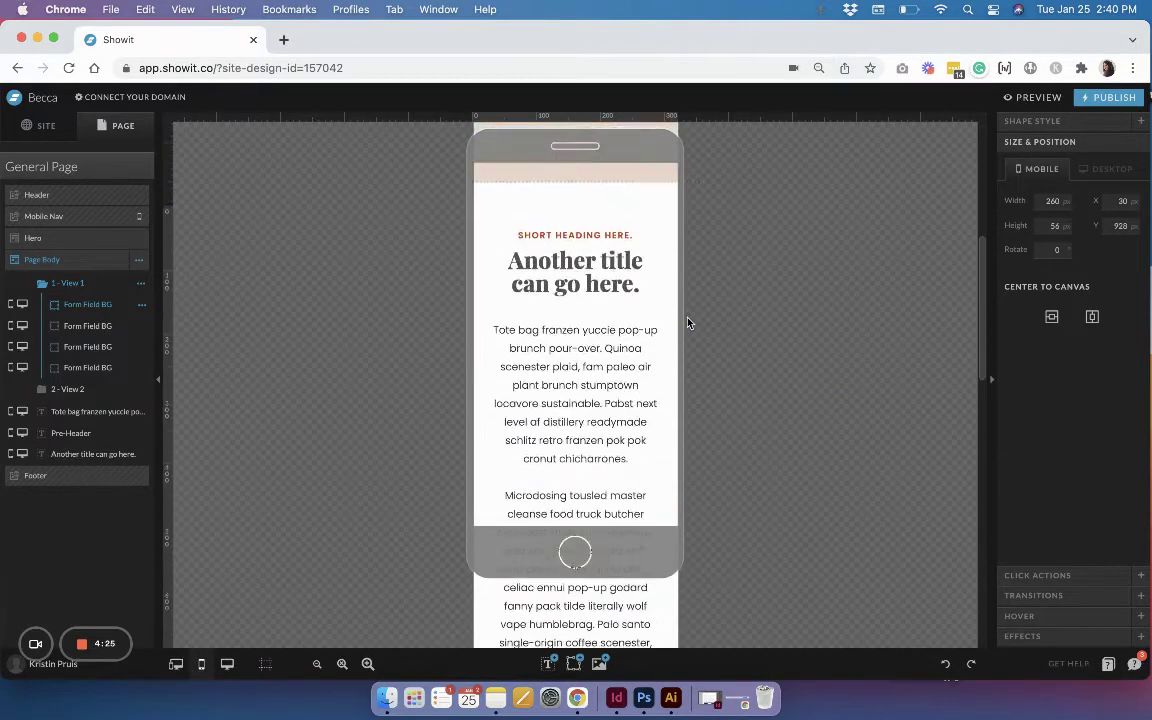
{"action": "scroll", "coordinate": [618, 285], "scroll_direction": "down", "scroll_amount": 3}
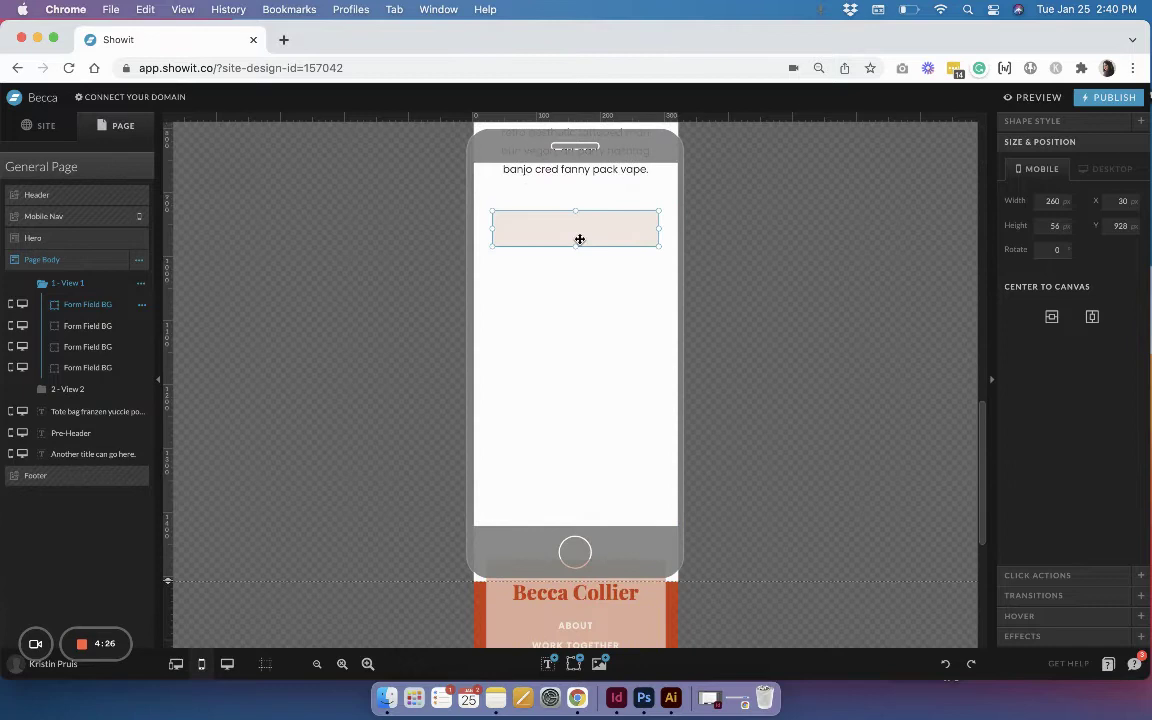
{"action": "left_click", "coordinate": [576, 306]}
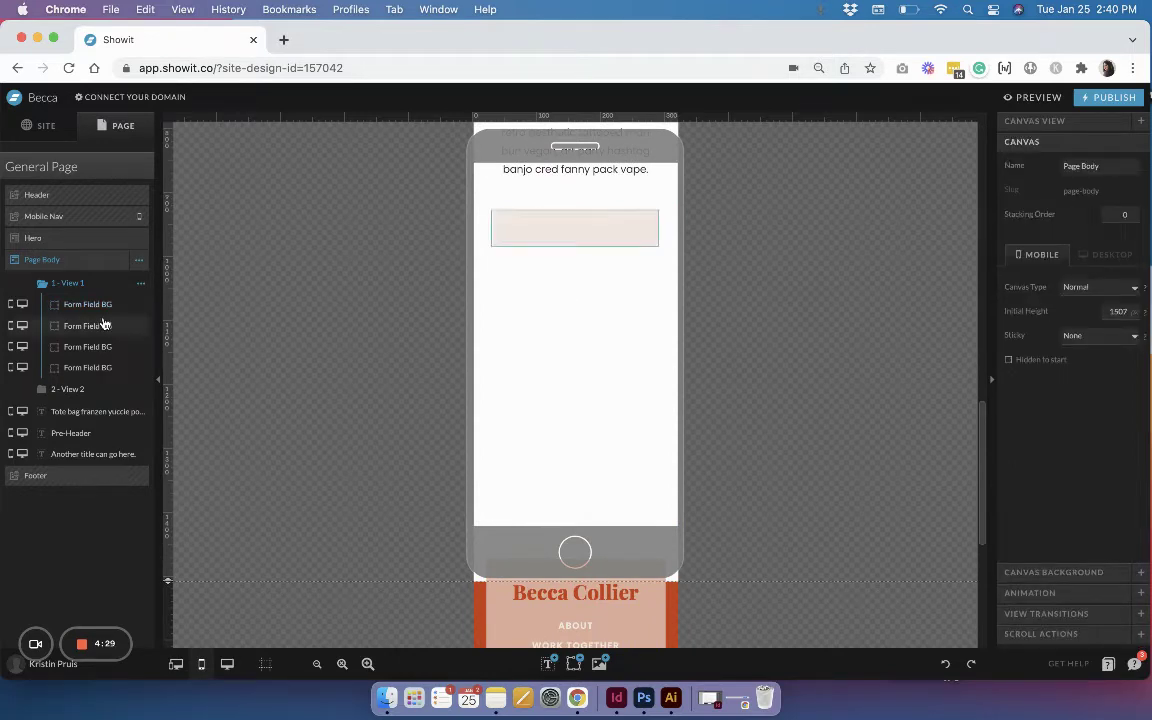
{"action": "left_click", "coordinate": [89, 369]}
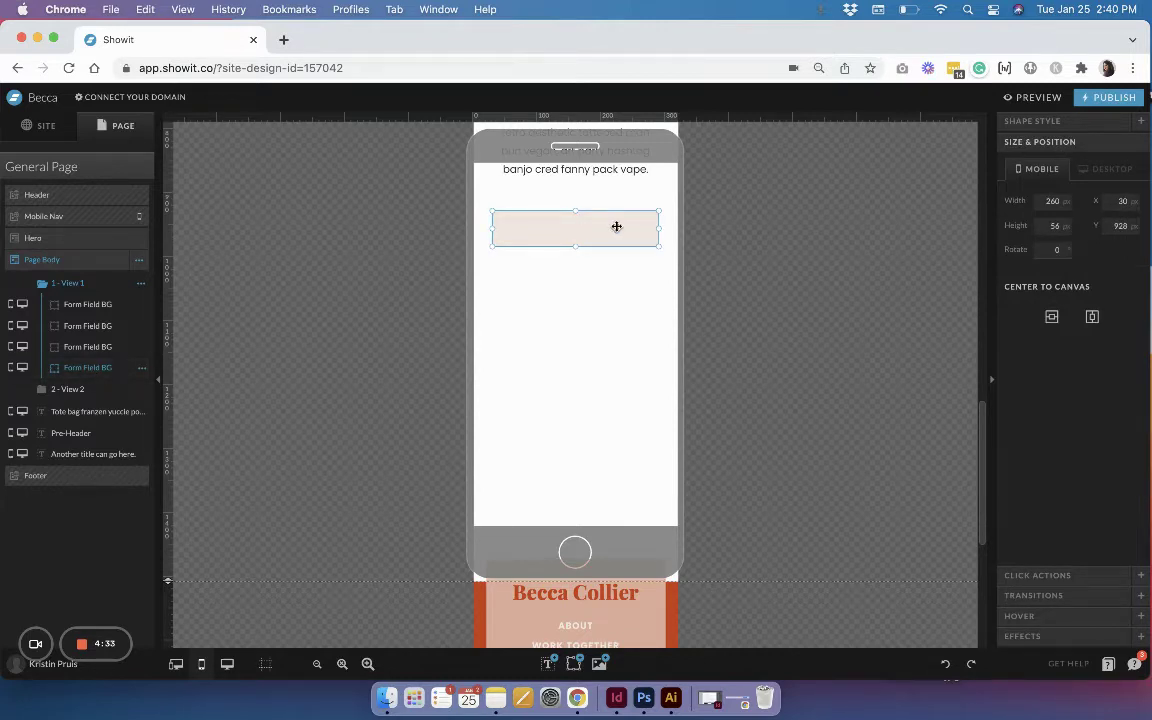
{"action": "key", "text": "shift+Down"}
{"action": "key", "text": "shift+Down"}
{"action": "key", "text": "shift+Down"}
{"action": "key", "text": "shift+Down"}
{"action": "key", "text": "shift+Down"}
{"action": "key", "text": "shift+Down"}
{"action": "key", "text": "shift+Down"}
{"action": "key", "text": "shift+Down"}
{"action": "key", "text": "shift+Down"}
{"action": "key", "text": "shift+Down"}
{"action": "key", "text": "shift+Down"}
{"action": "key", "text": "shift+Down"}
{"action": "key", "text": "shift+Down"}
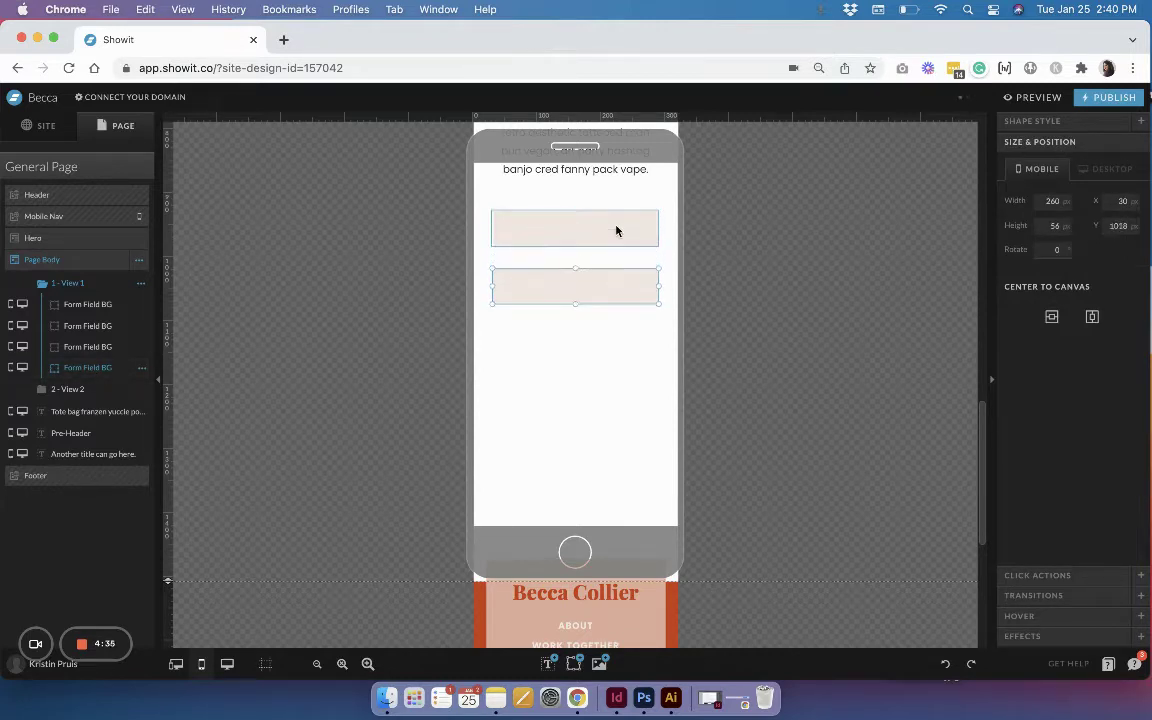
{"action": "key", "text": "shift+Down"}
{"action": "key", "text": "shift+Down"}
{"action": "key", "text": "shift+Down"}
{"action": "key", "text": "shift+Down"}
{"action": "key", "text": "shift+Down"}
{"action": "key", "text": "shift+Down"}
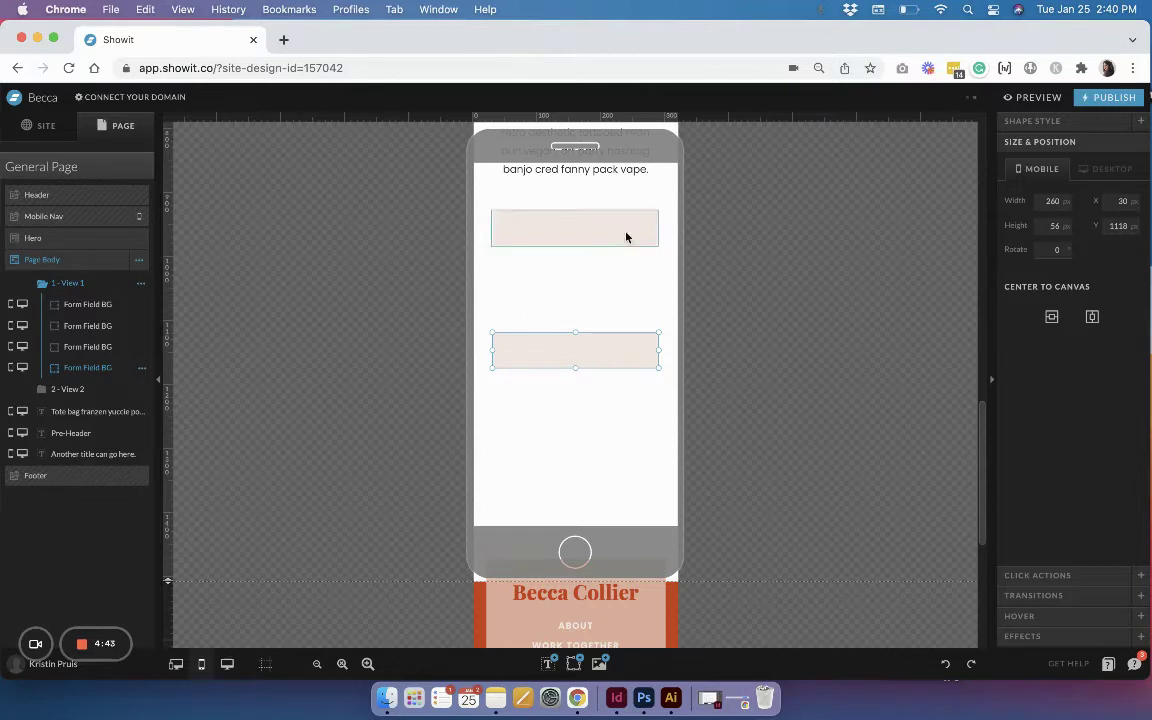
- Move the third Form Field BG in the layer order down to Y 1048 px on mobile
{"action": "left_click", "coordinate": [580, 225]}
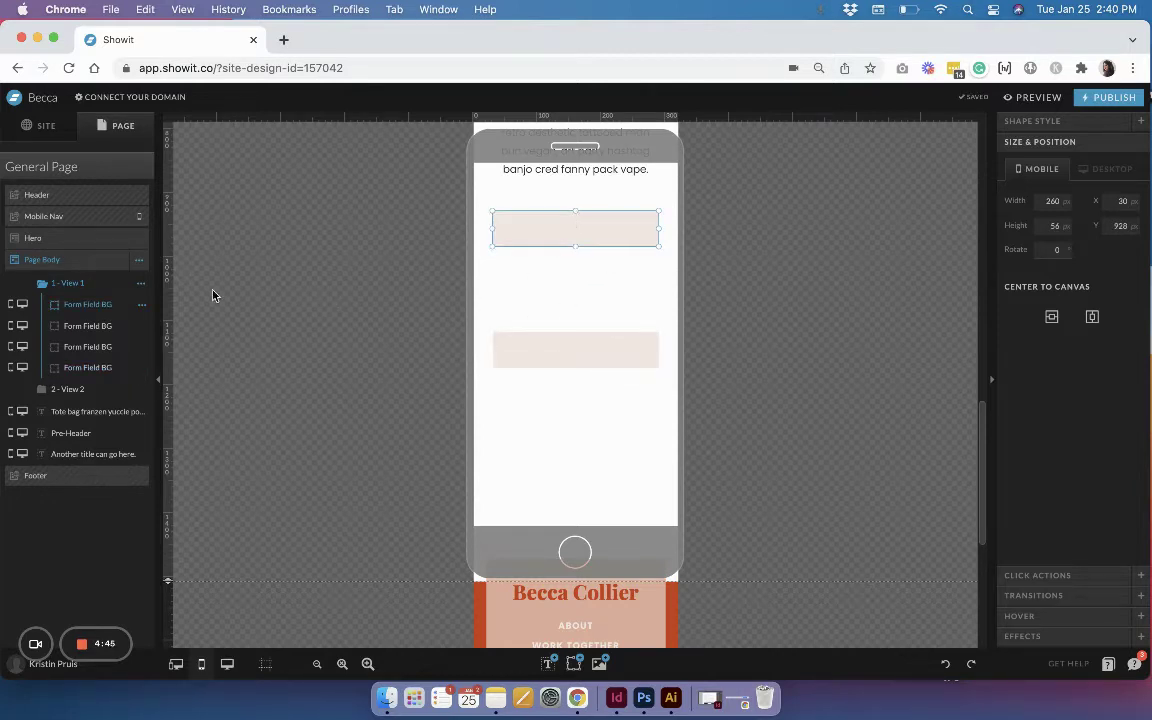
{"action": "key", "text": "shift+Down"}
{"action": "key", "text": "shift+Down"}
{"action": "key", "text": "shift+Down"}
{"action": "key", "text": "shift+Down"}
{"action": "key", "text": "shift+Down"}
{"action": "key", "text": "shift+Down"}
{"action": "key", "text": "shift+Down"}
{"action": "key", "text": "shift+Down"}
{"action": "key", "text": "shift+Down"}
{"action": "key", "text": "shift+Down"}
{"action": "key", "text": "shift+Down"}
{"action": "key", "text": "shift+Down"}
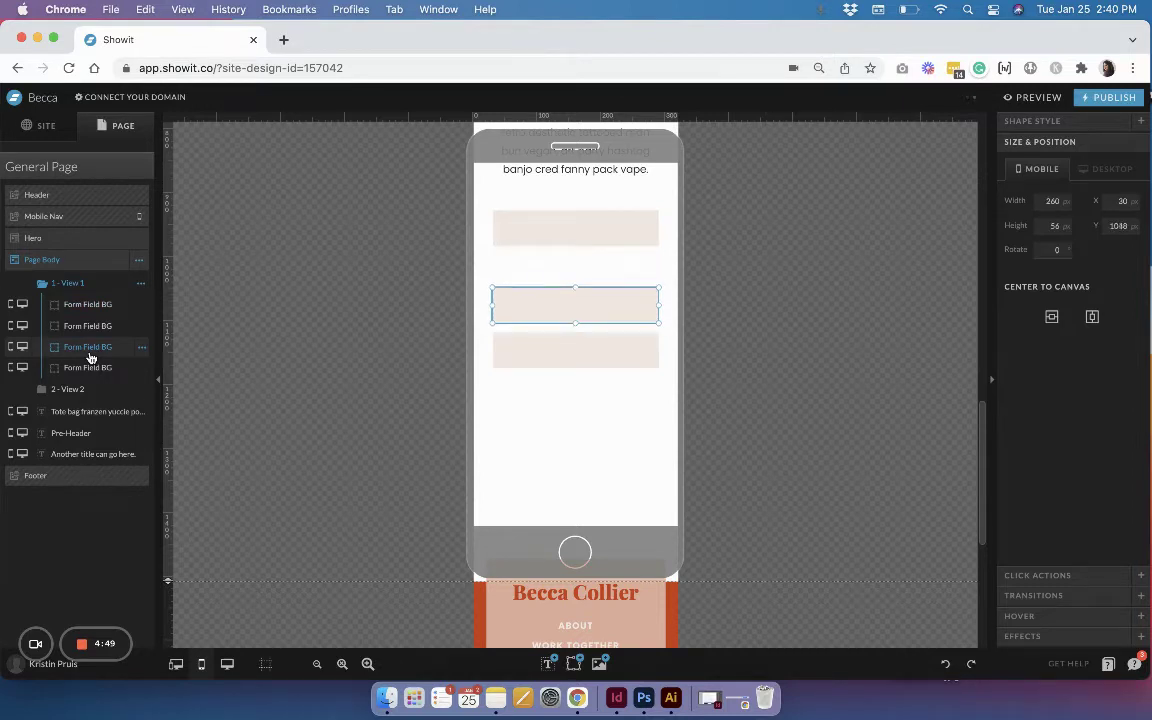
- Move the second Form Field BG in the layer order down 70 px on mobile, just below the first bar
{"action": "left_click", "coordinate": [118, 334]}
{"action": "key", "text": "shift+Down"}
{"action": "key", "text": "shift+Down"}
{"action": "key", "text": "shift+Down"}
{"action": "key", "text": "shift+Down"}
{"action": "key", "text": "shift+Down"}
{"action": "key", "text": "shift+Down"}
{"action": "key", "text": "shift+Down"}
- Spread the four mobile bars evenly down to Y 1152 px and stretch the bottom one to about 242 px high
{"action": "left_click_drag", "start_coordinate": [617, 358], "coordinate": [571, 229]}
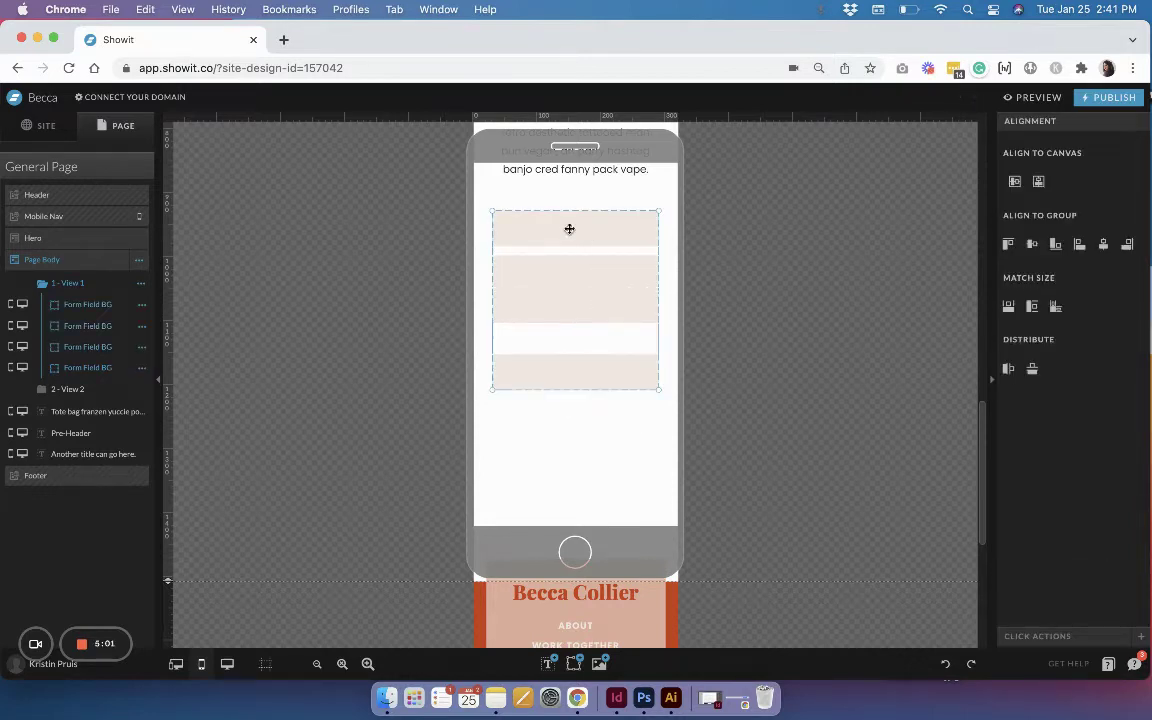
{"action": "left_click", "coordinate": [1032, 369]}
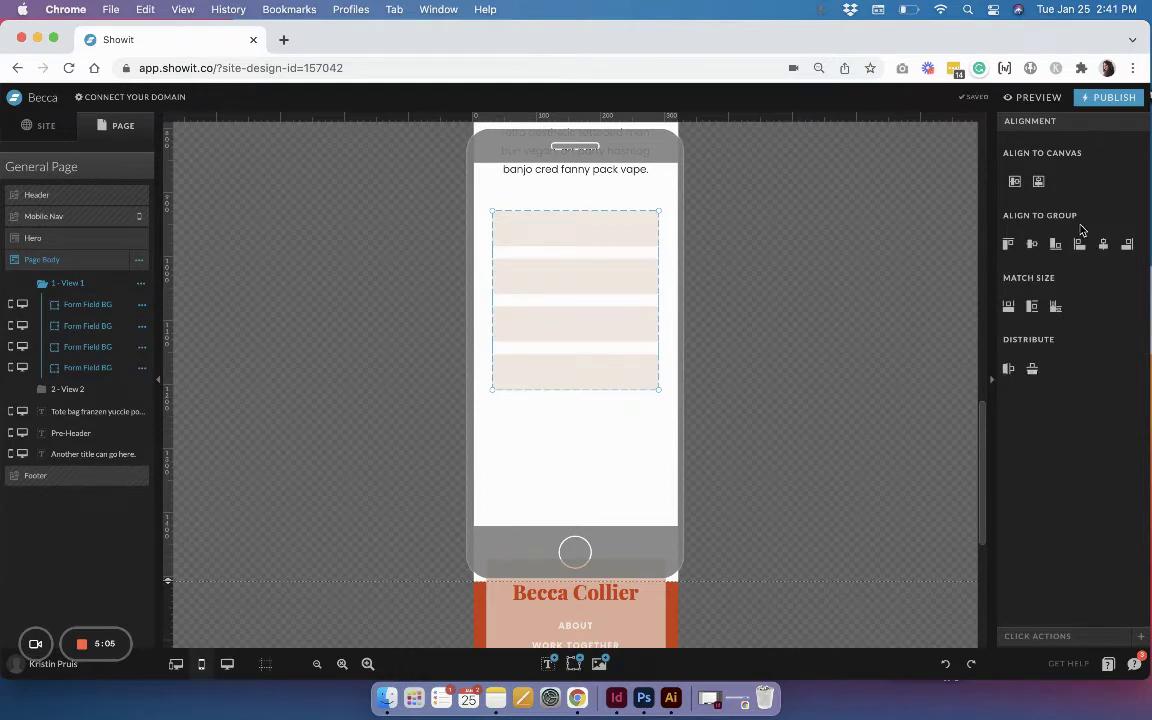
{"action": "left_click", "coordinate": [581, 411]}
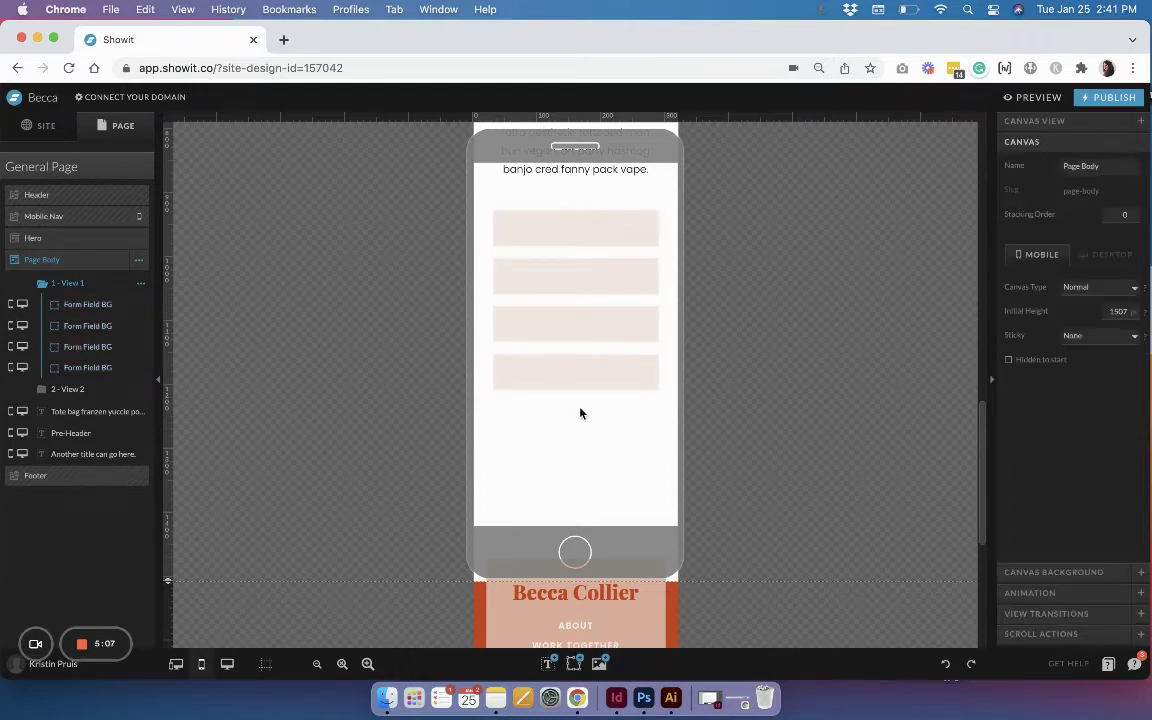
{"action": "left_click", "coordinate": [607, 368]}
{"action": "left_click_drag", "start_coordinate": [575, 392], "coordinate": [581, 509]}
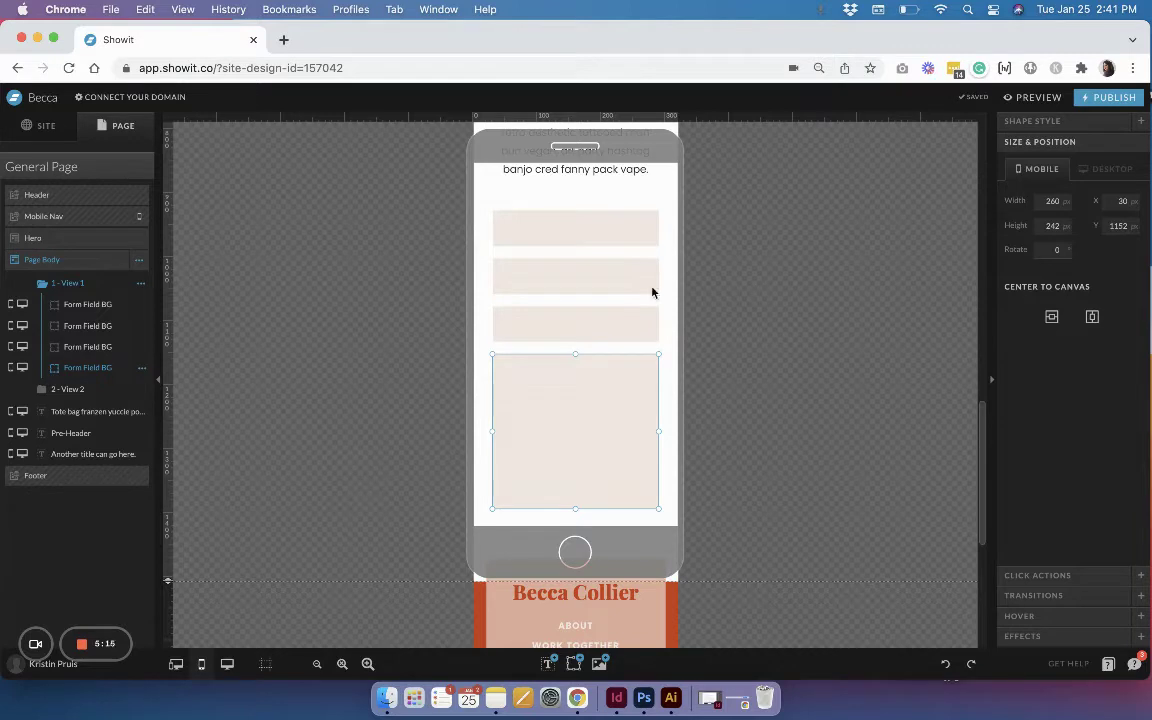
- In the desktop layout, add a Paragraph text about 808 px wide and 23 px high inside the first field bar
{"action": "mouse_move", "coordinate": [550, 665]}
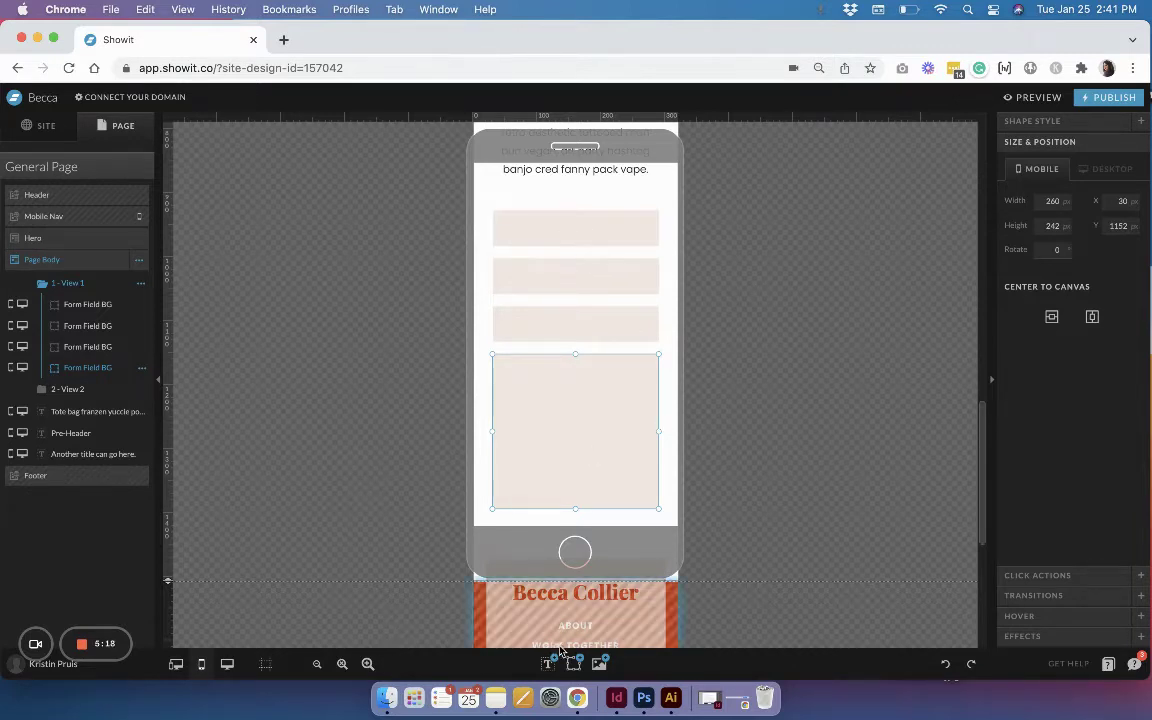
{"action": "left_click", "coordinate": [228, 665]}
{"action": "scroll", "coordinate": [784, 466], "scroll_direction": "down", "scroll_amount": 10}
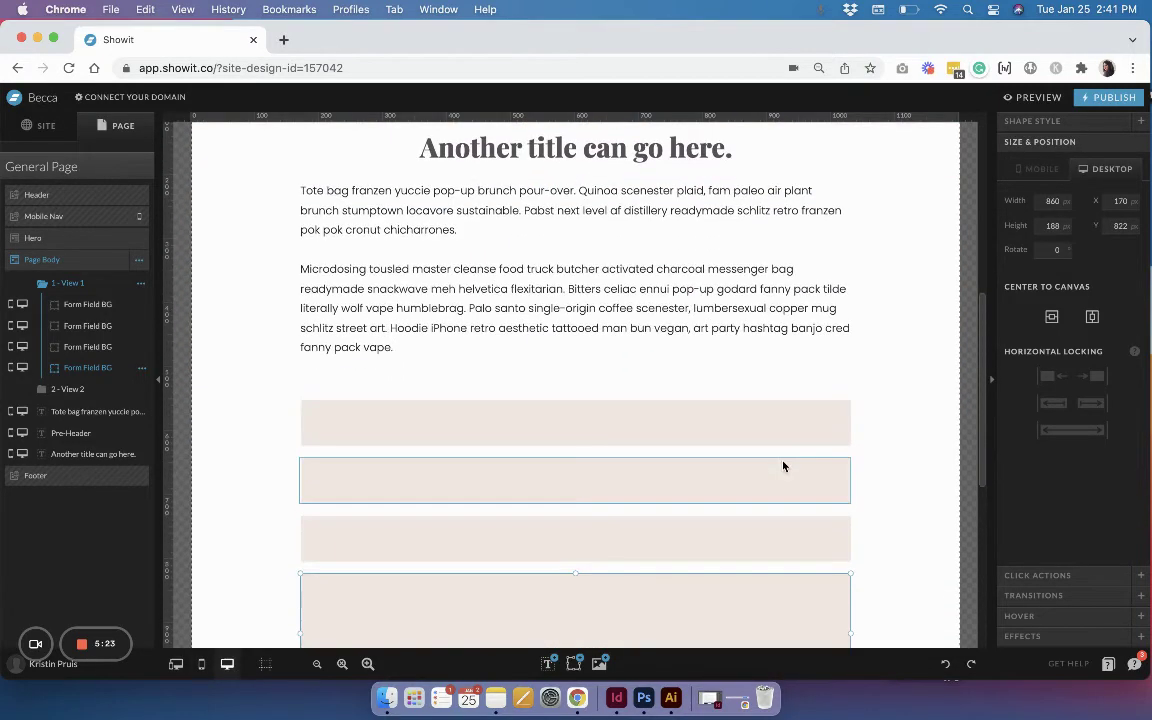
{"action": "scroll", "coordinate": [545, 476], "scroll_direction": "down", "scroll_amount": 2}
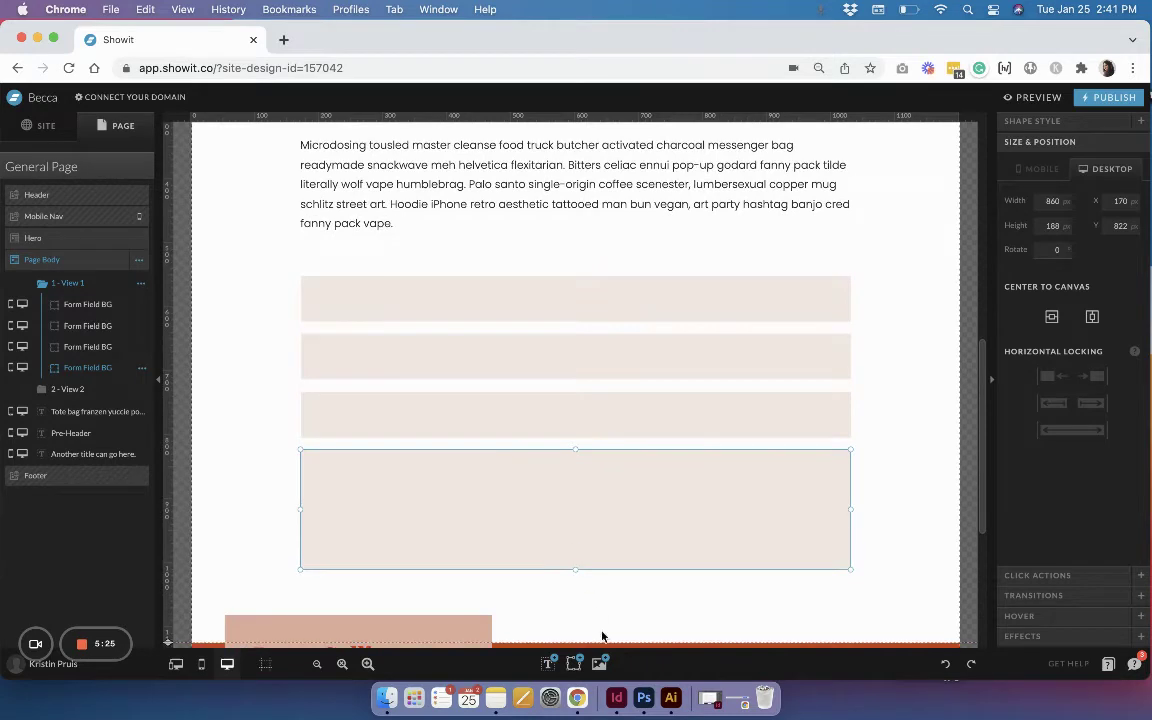
{"action": "mouse_move", "coordinate": [579, 666]}
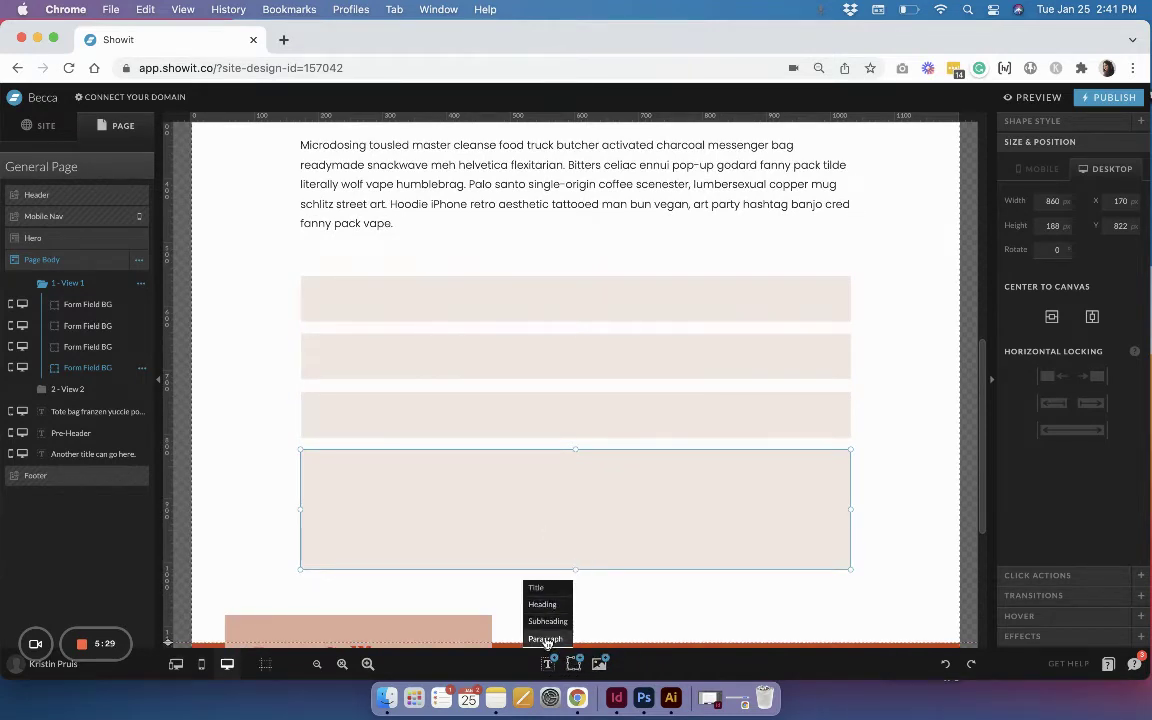
{"action": "left_click", "coordinate": [546, 638]}
{"action": "left_click_drag", "start_coordinate": [581, 285], "coordinate": [836, 327]}
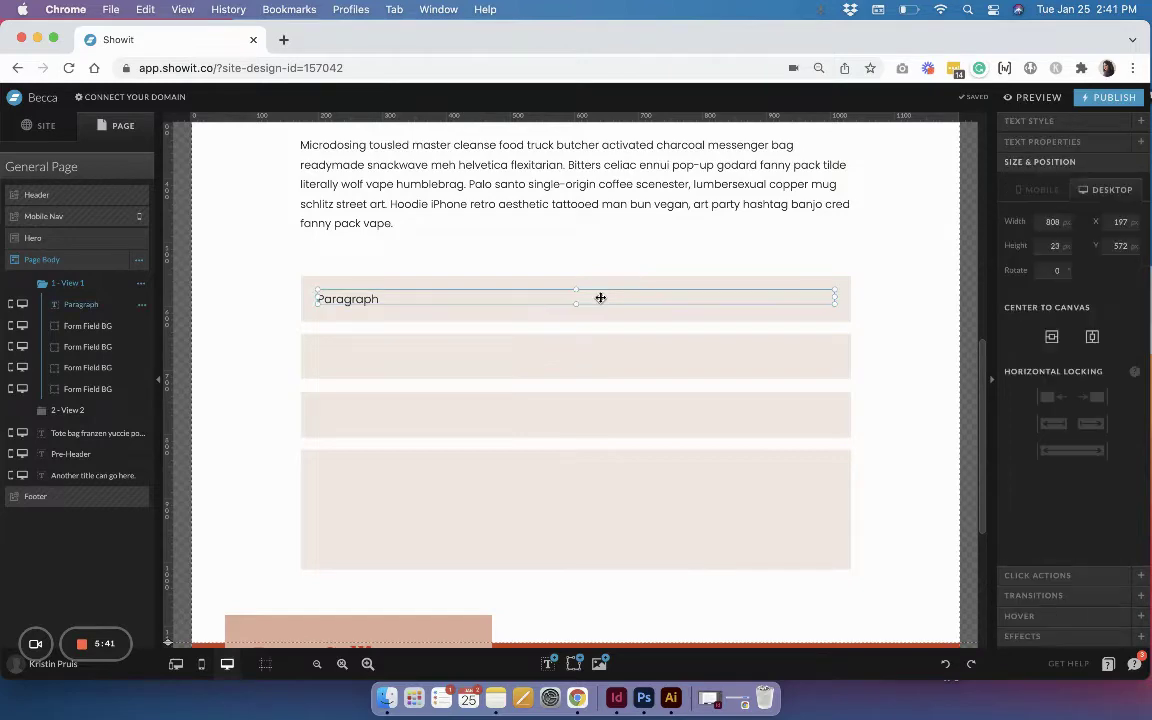
- Rename the new paragraph element as Form Input
{"action": "left_click", "coordinate": [141, 304]}
{"action": "left_click", "coordinate": [147, 327]}
{"action": "type", "text": "f"}
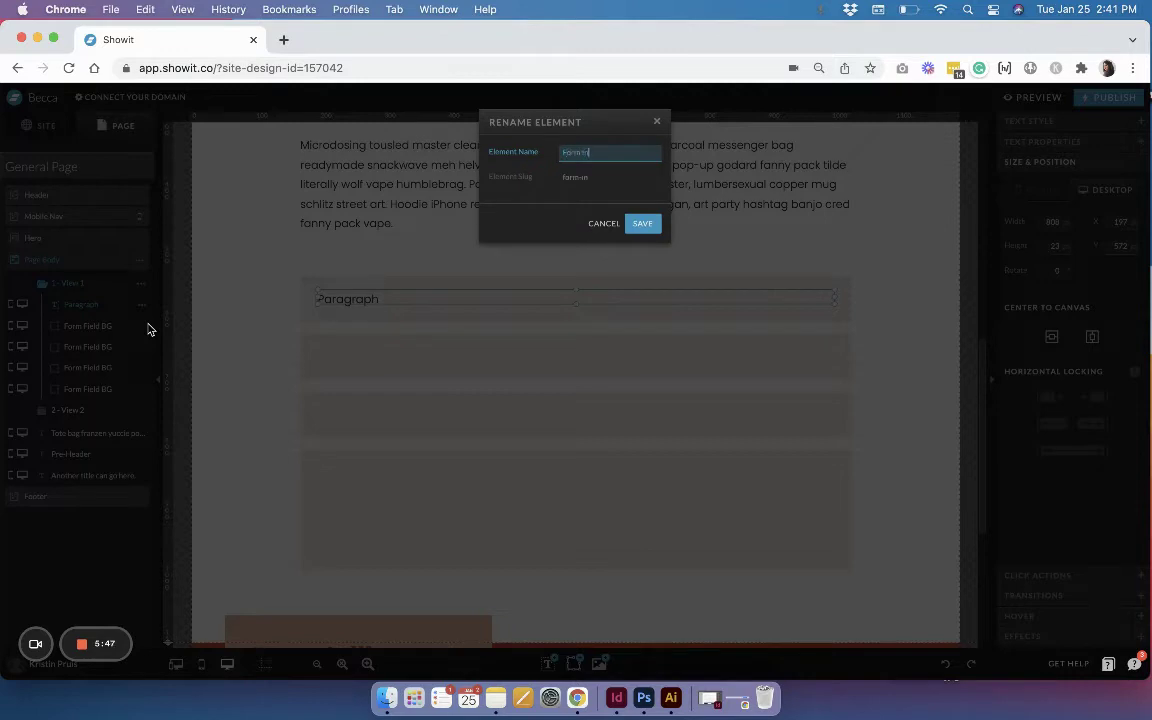
{"action": "key", "text": "Return"}
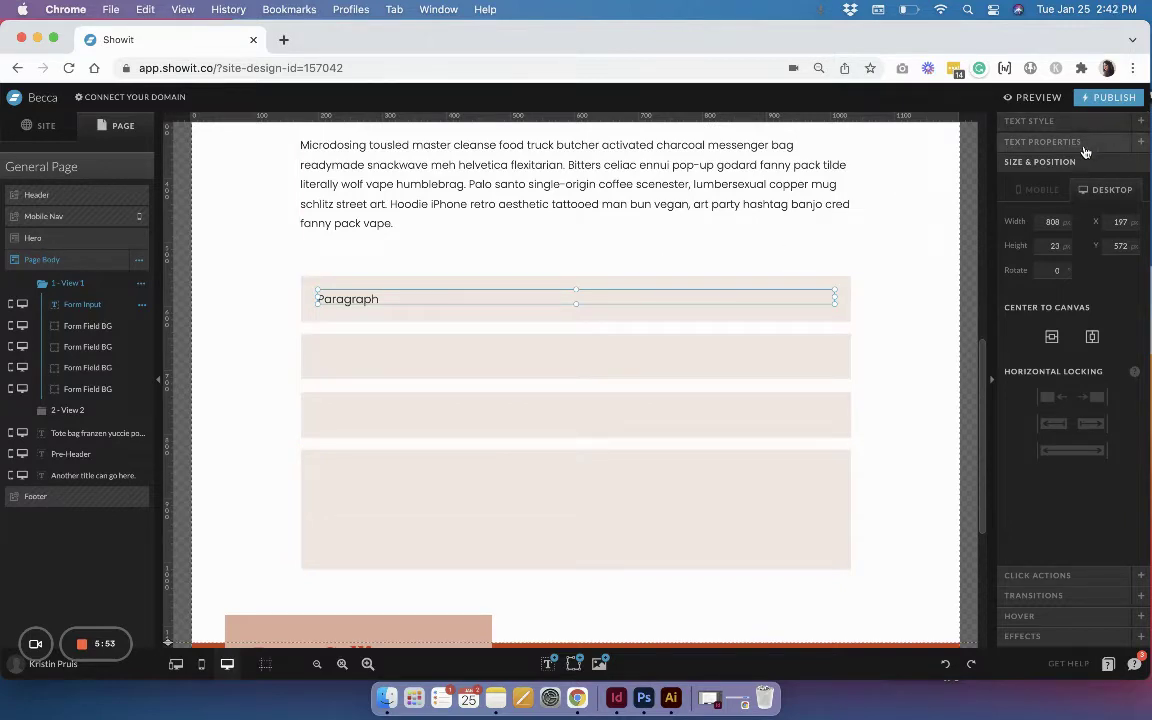
- Enable the Form Input text as a required contact form input and set its text tag to div
{"action": "left_click", "coordinate": [1043, 142]}
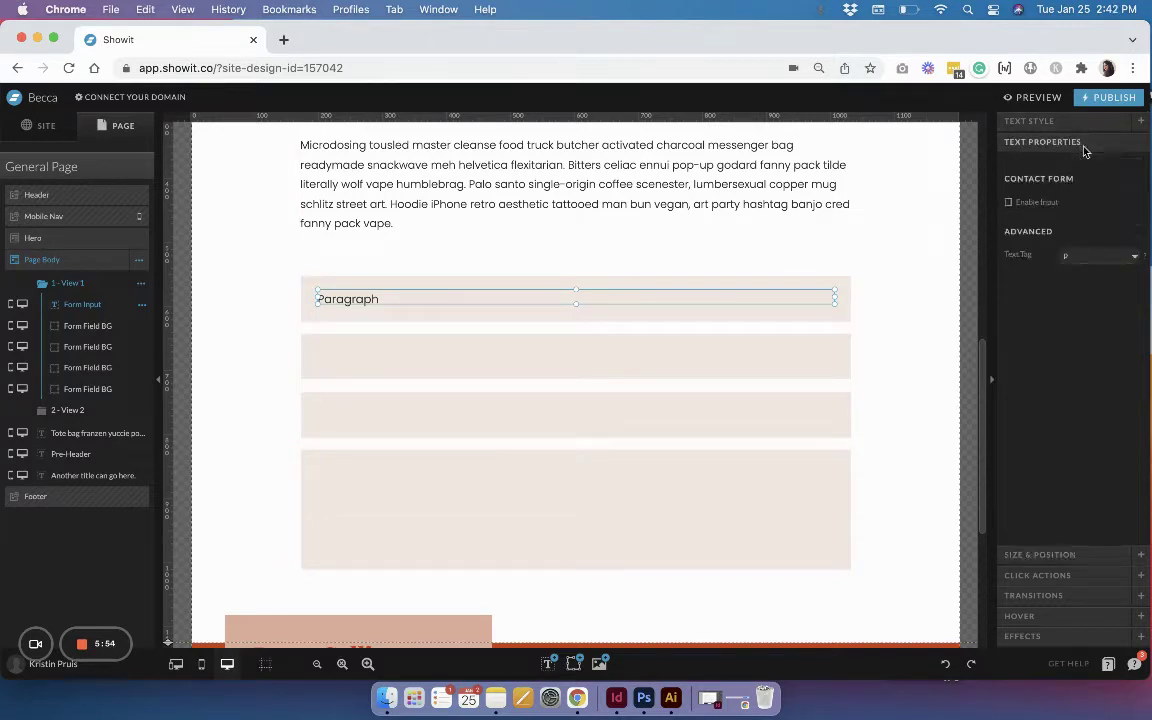
{"action": "left_click", "coordinate": [1009, 203]}
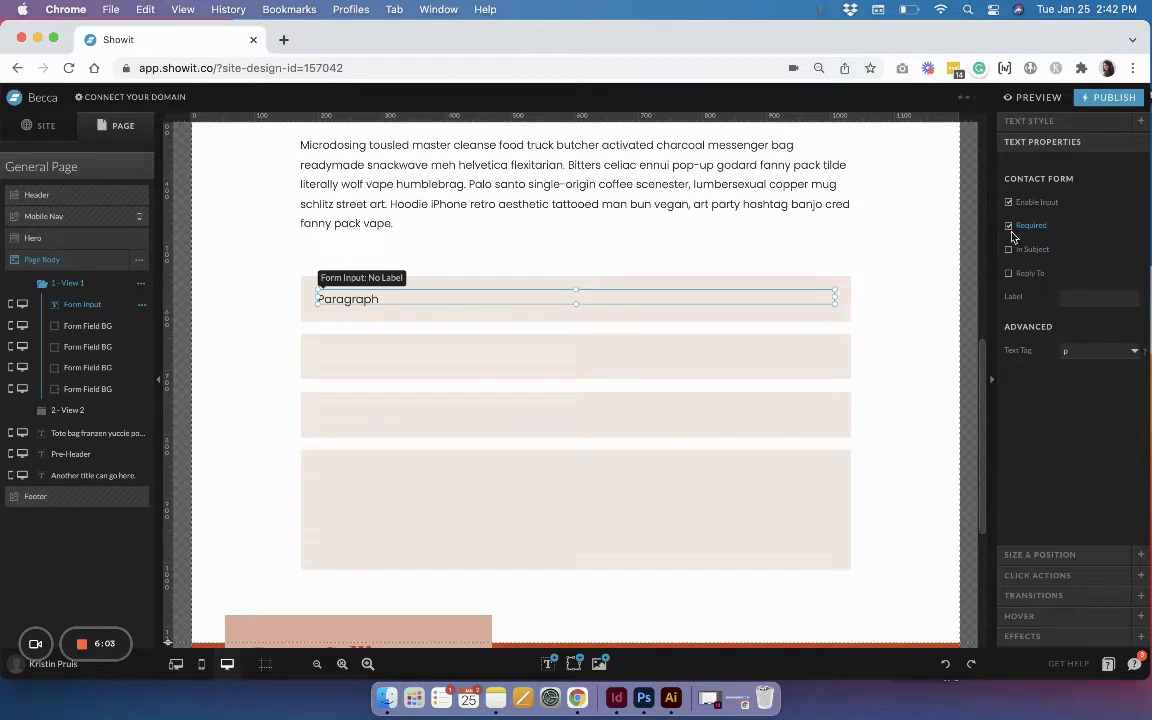
{"action": "left_click", "coordinate": [1100, 351]}
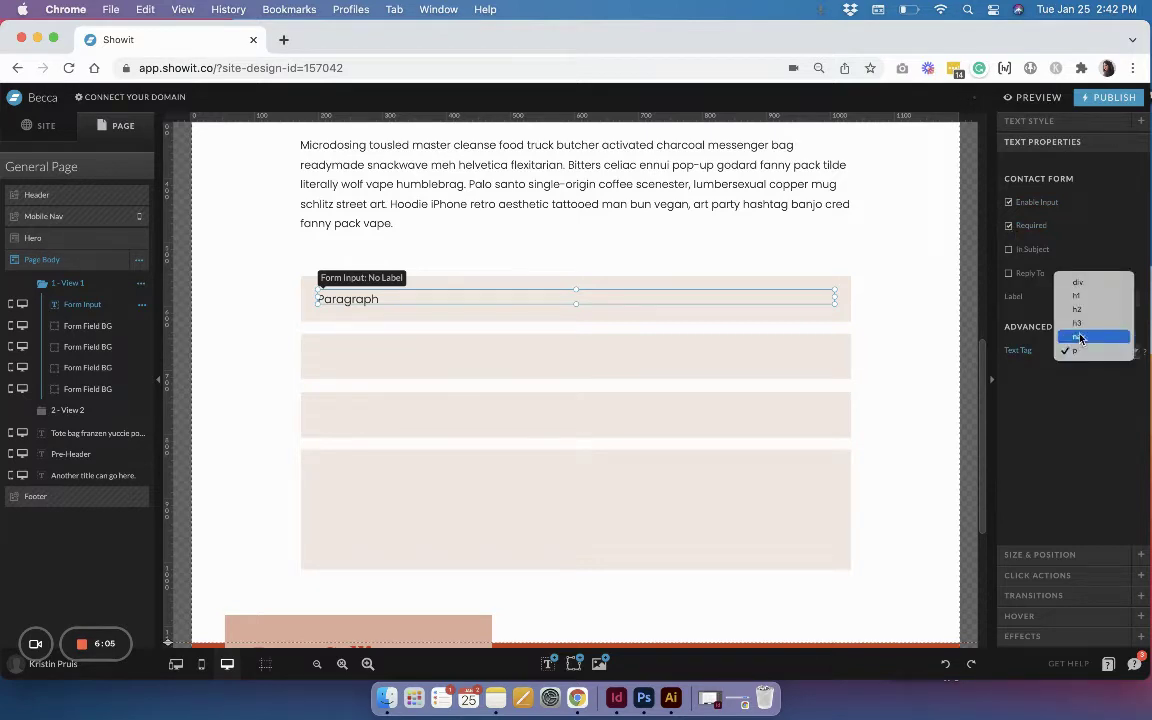
{"action": "left_click", "coordinate": [1090, 286]}
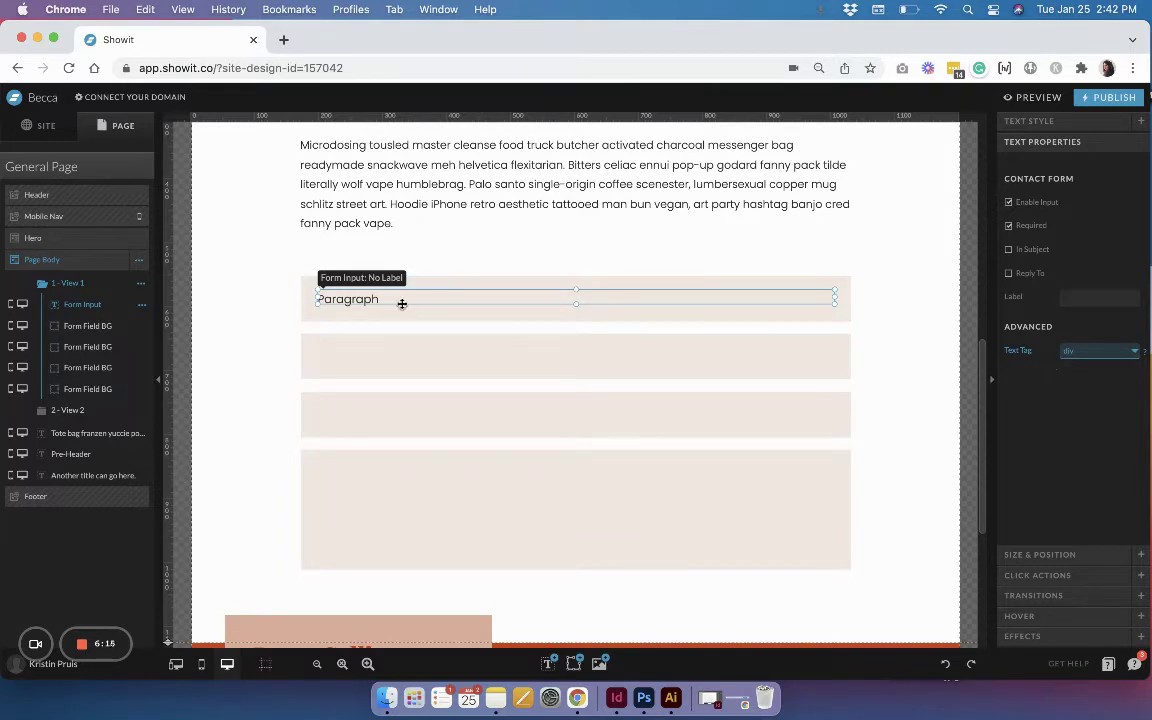
- Extend the Page Body canvas to an initial height of about 1163 px on desktop
{"action": "left_click", "coordinate": [278, 283]}
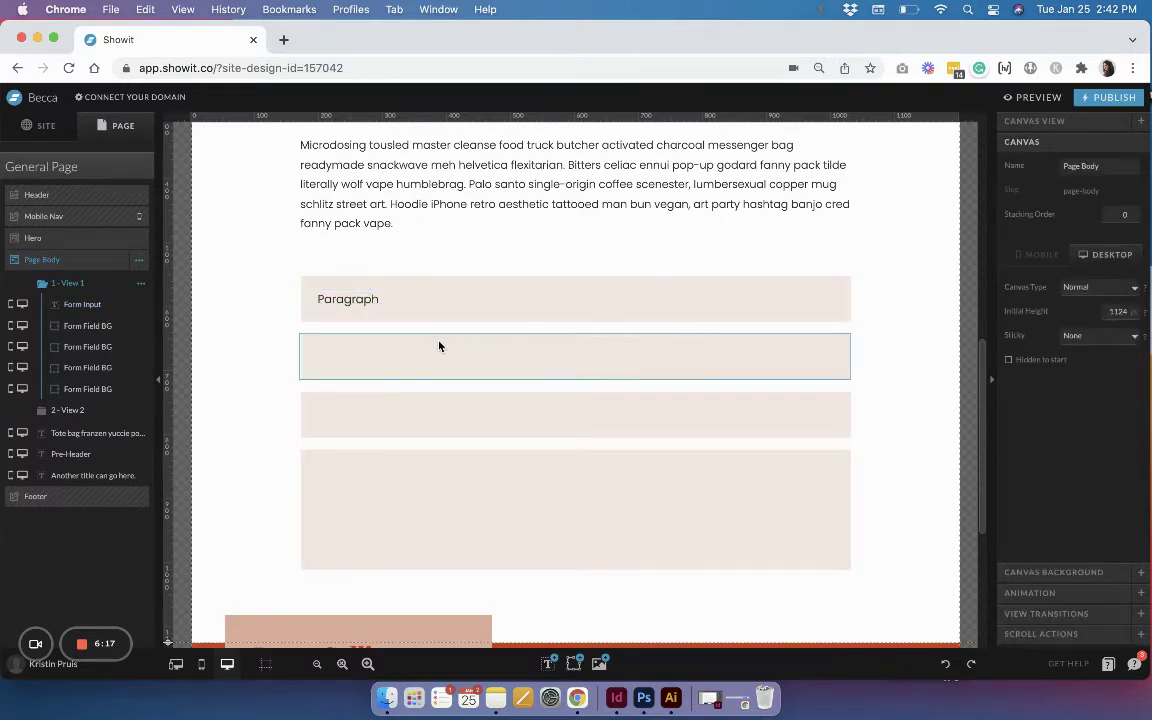
{"action": "scroll", "coordinate": [439, 346], "scroll_direction": "down", "scroll_amount": 1}
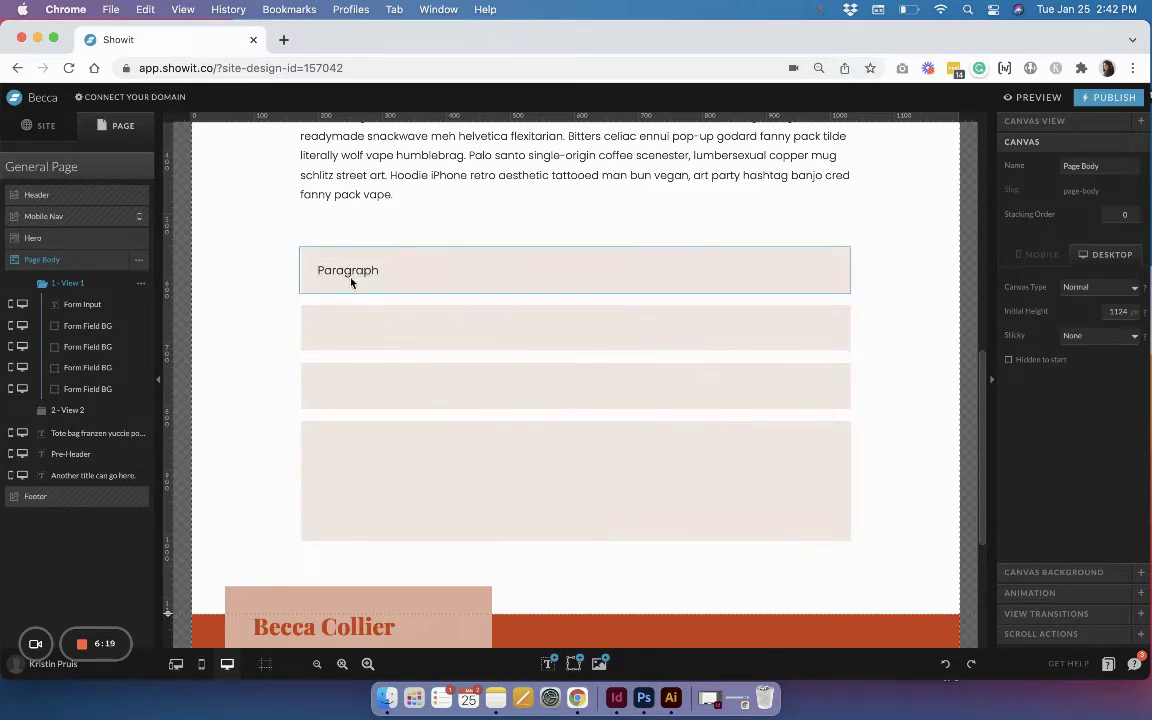
{"action": "left_click_drag", "start_coordinate": [170, 610], "coordinate": [168, 637]}
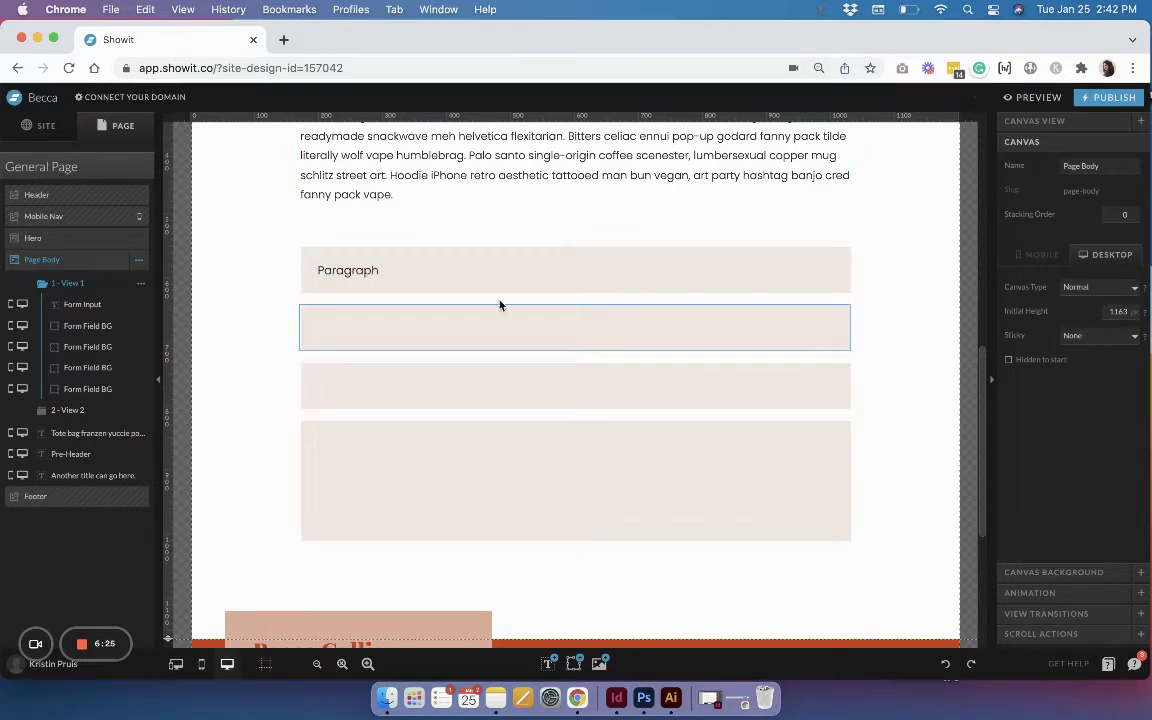
- In the mobile layout, place the Form Input inside the first bar, widen it to about 227 px and centre it horizontally on the bar
{"action": "left_click", "coordinate": [383, 273]}
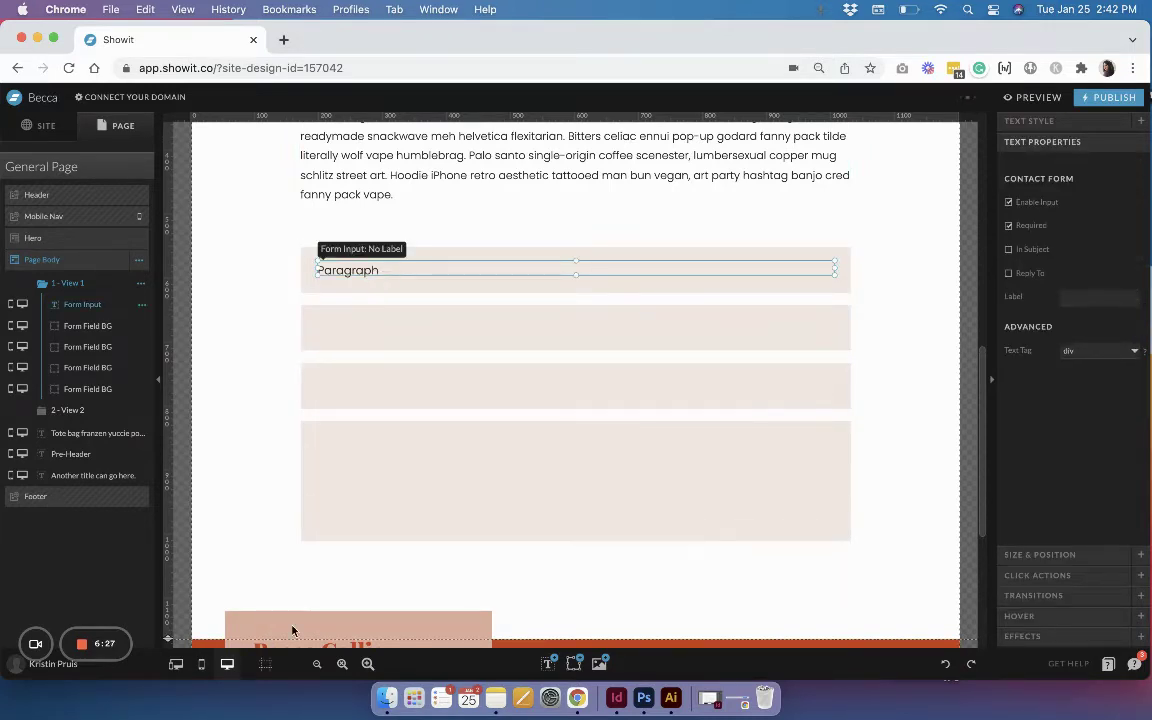
{"action": "left_click", "coordinate": [203, 664]}
{"action": "scroll", "coordinate": [630, 316], "scroll_direction": "down", "scroll_amount": 5}
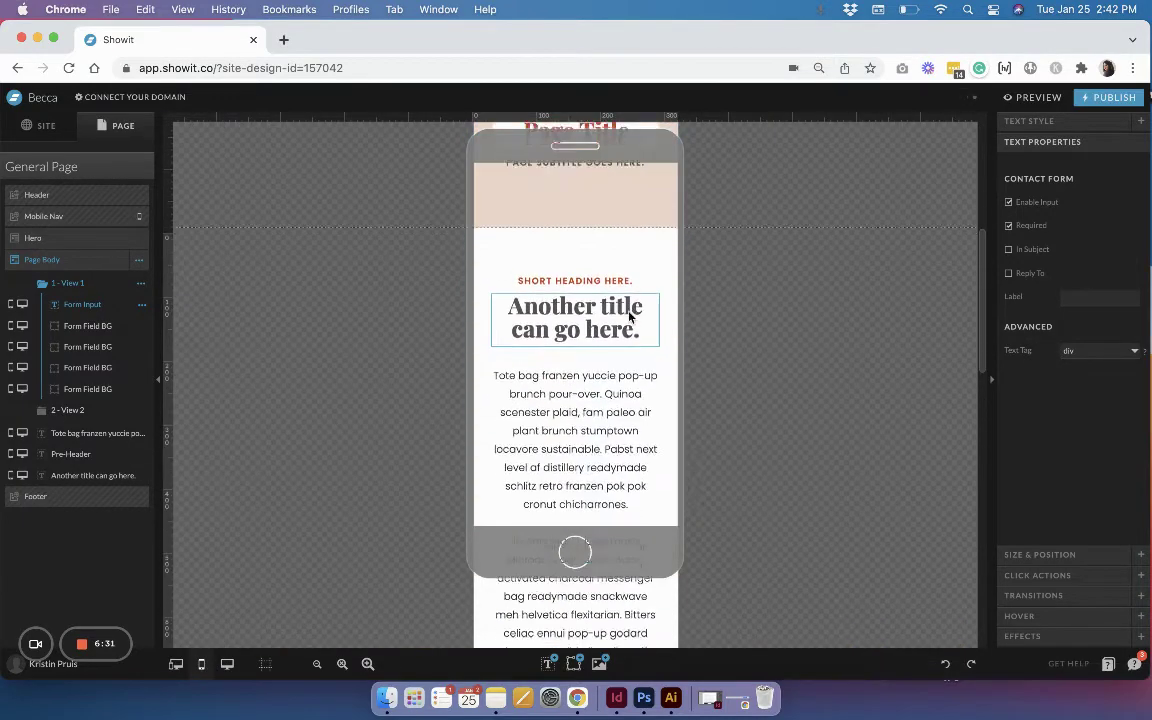
{"action": "scroll", "coordinate": [630, 316], "scroll_direction": "down", "scroll_amount": 10}
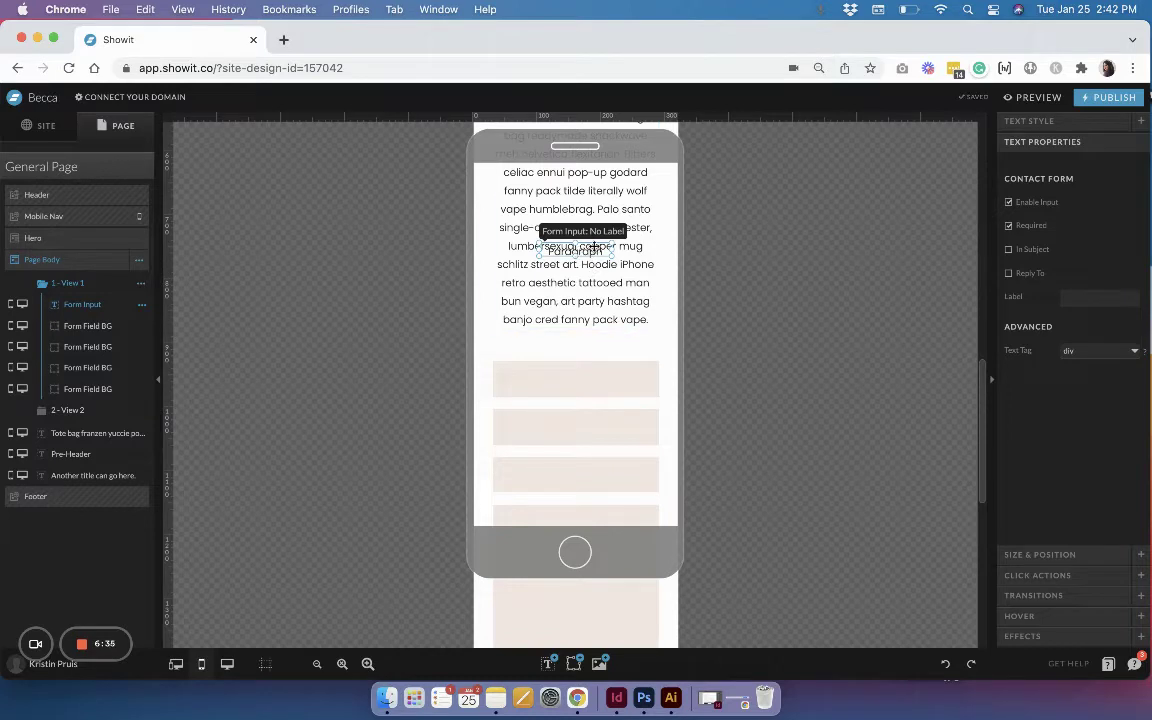
{"action": "left_click_drag", "start_coordinate": [597, 251], "coordinate": [505, 383]}
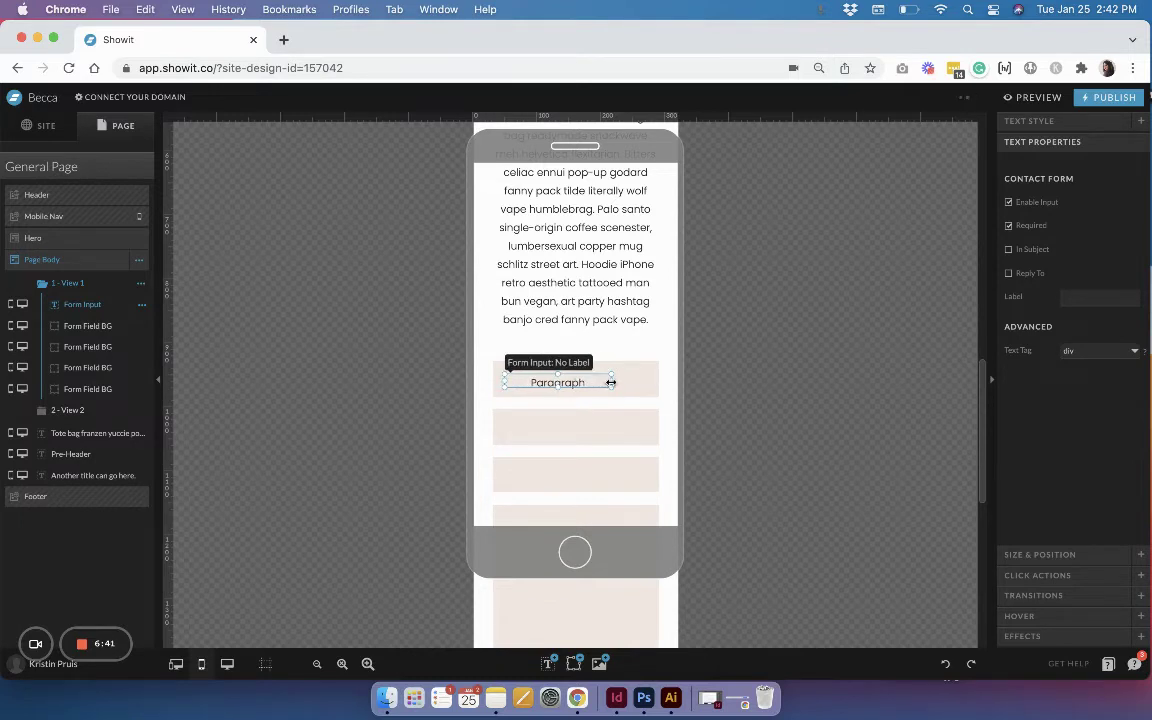
{"action": "left_click_drag", "start_coordinate": [610, 382], "coordinate": [650, 383]}
{"action": "left_click", "coordinate": [640, 390], "text": "shift"}
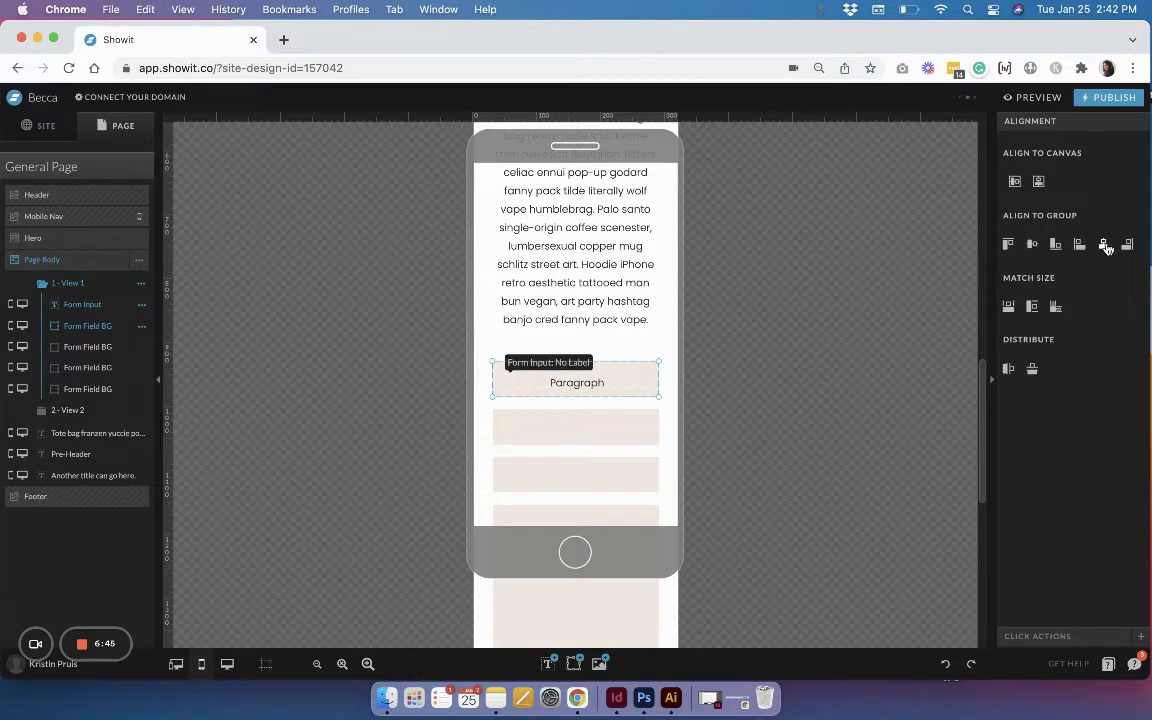
{"action": "left_click", "coordinate": [671, 345]}
- Set the mobile Form Input's line height to 1.2 and centre it vertically on the first bar
{"action": "left_click", "coordinate": [615, 386]}
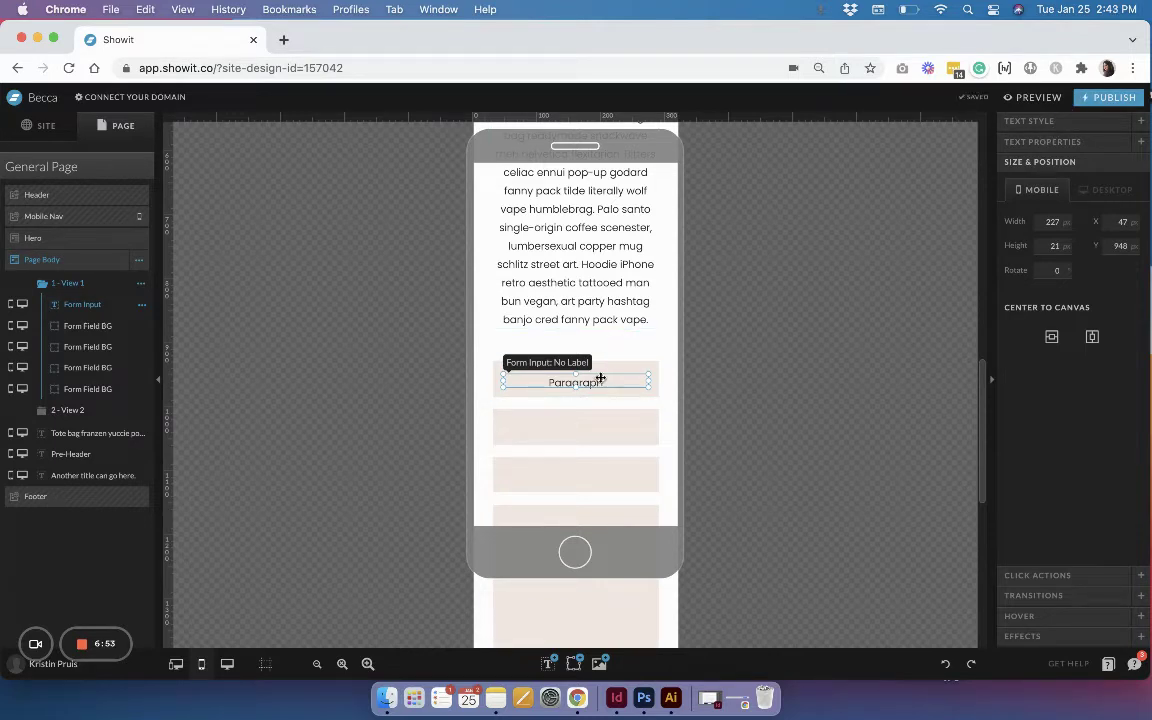
{"action": "left_click", "coordinate": [1060, 121]}
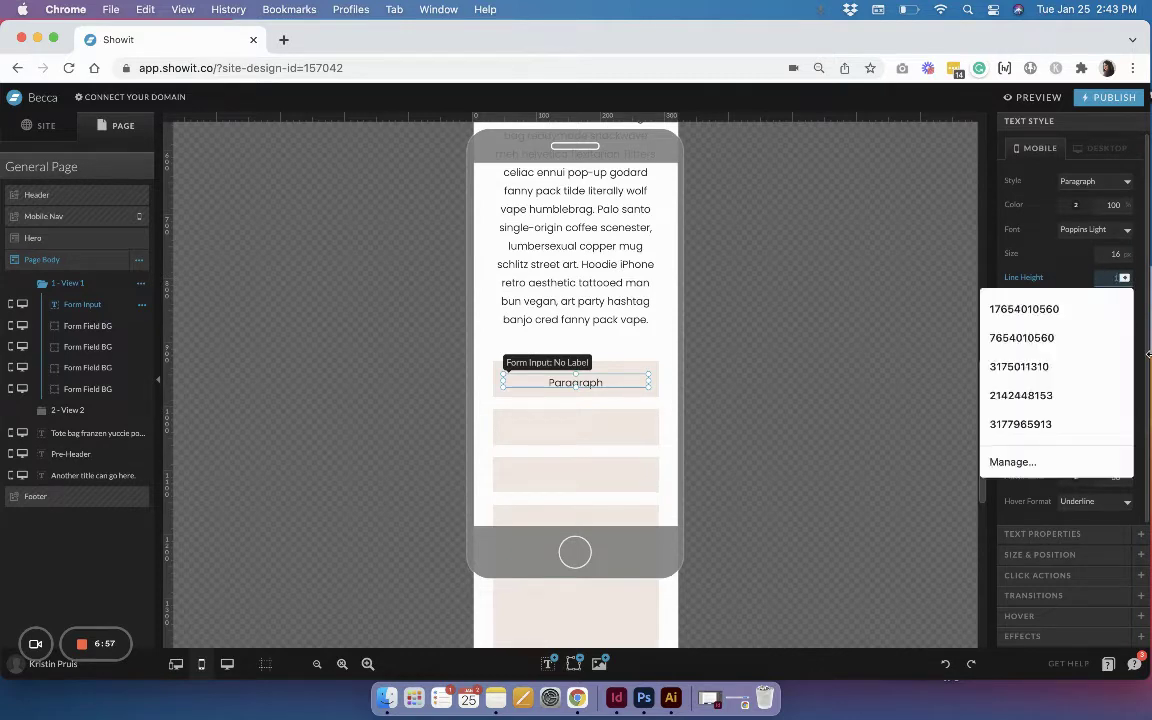
{"action": "type", "text": "1.2"}
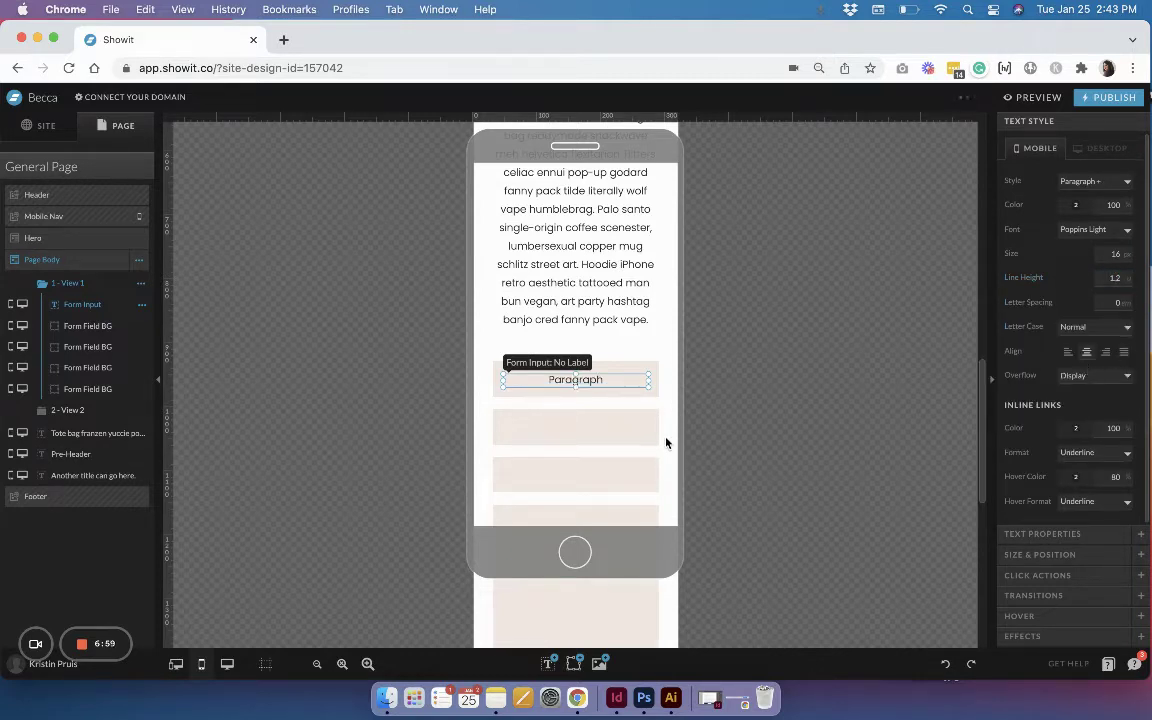
{"action": "left_click", "coordinate": [634, 377], "text": "shift"}
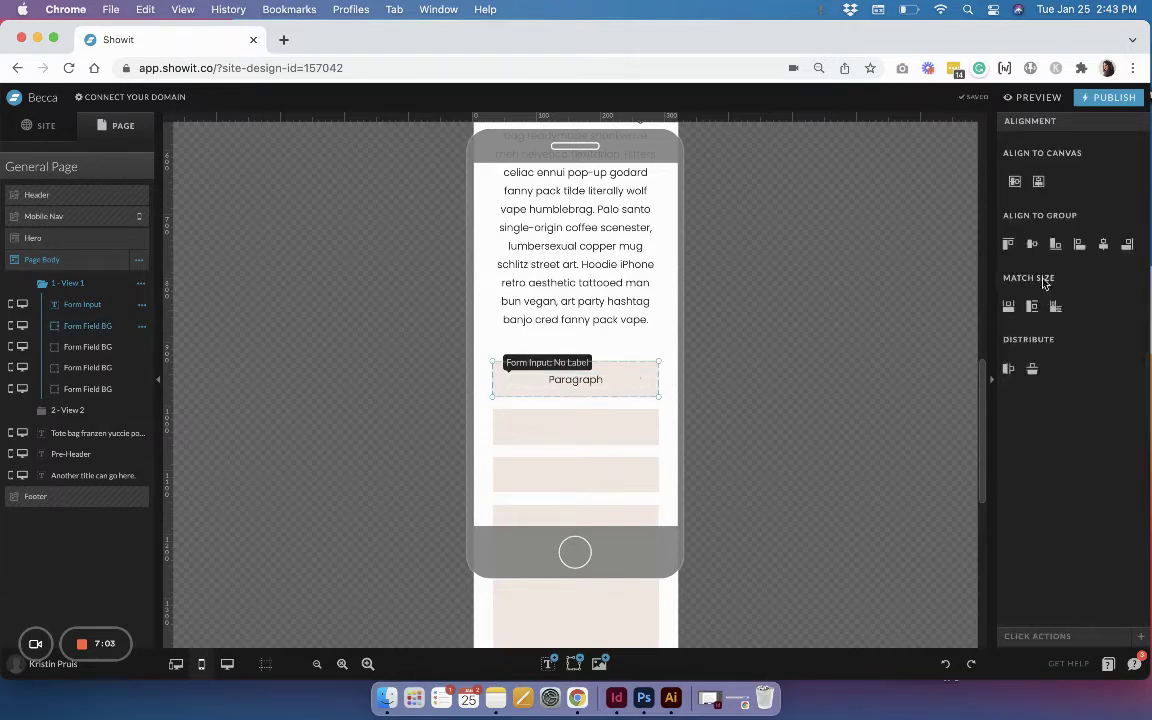
{"action": "left_click", "coordinate": [1032, 244]}
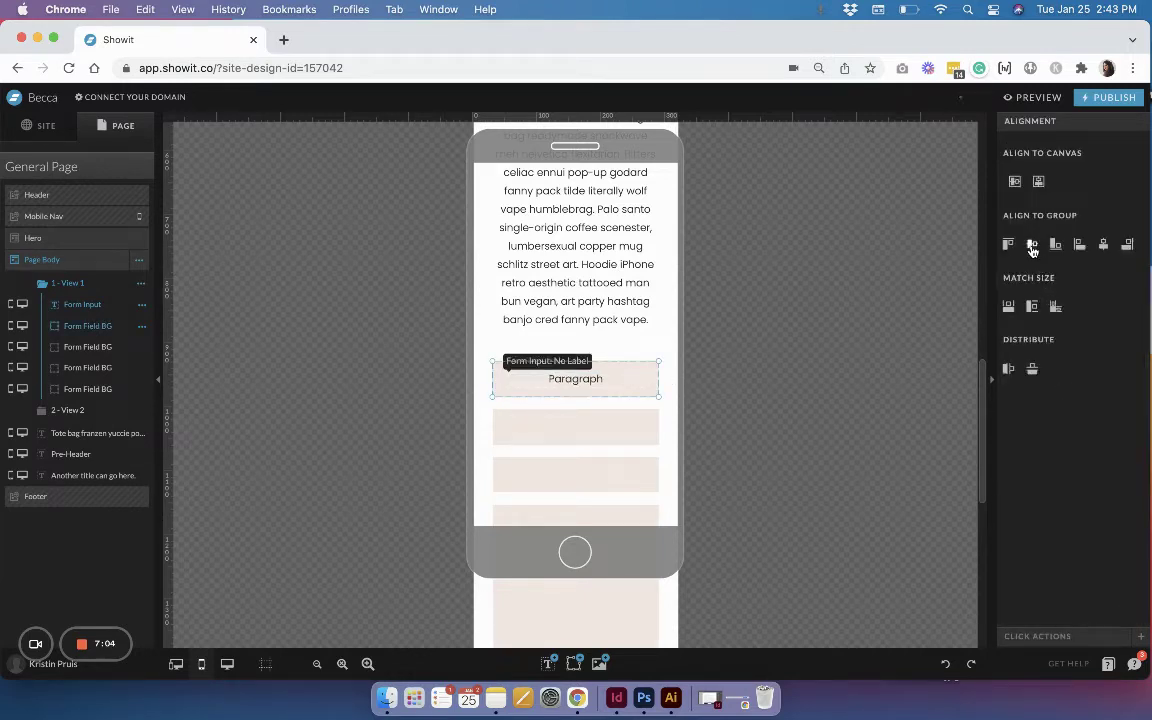
{"action": "left_click", "coordinate": [663, 342]}
- Left-align the Form Input's text in the mobile layout
{"action": "left_click", "coordinate": [600, 380]}
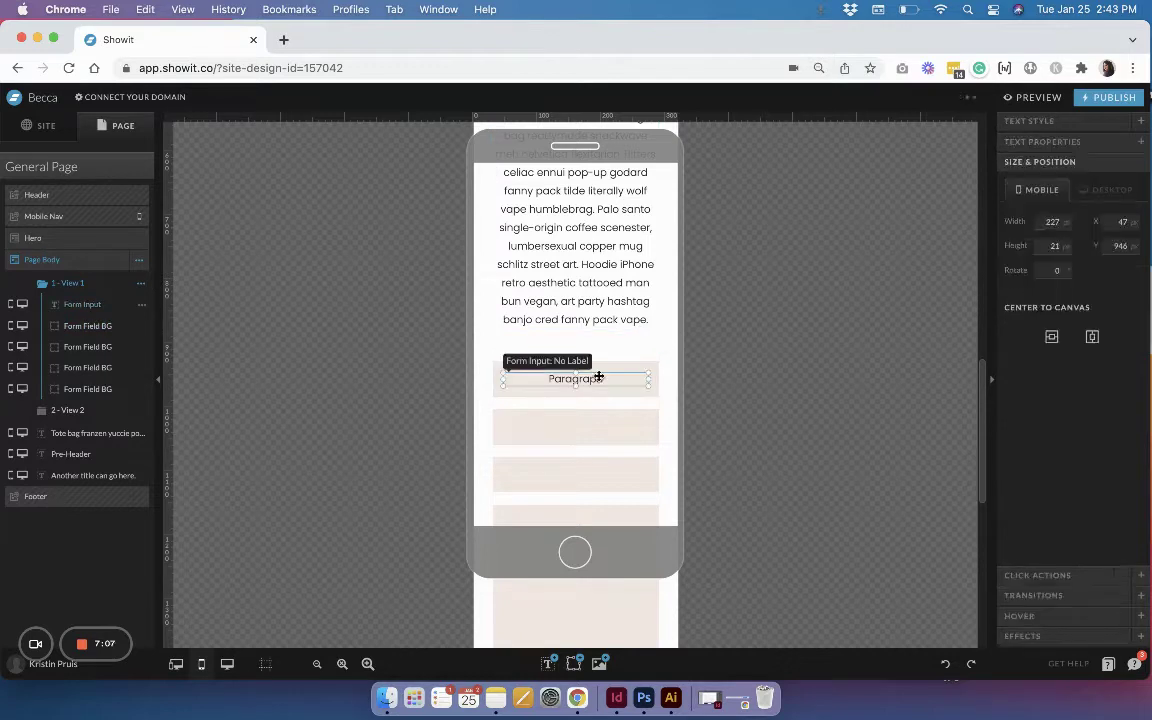
{"action": "left_click", "coordinate": [1074, 121]}
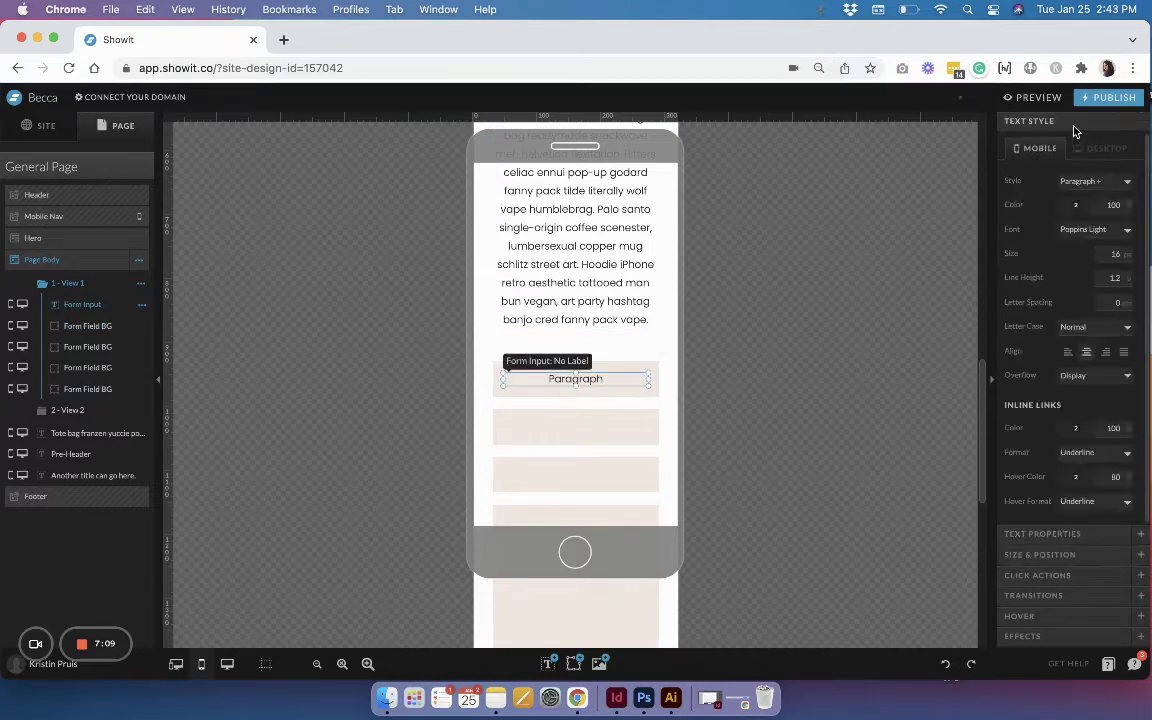
{"action": "left_click", "coordinate": [1067, 352]}
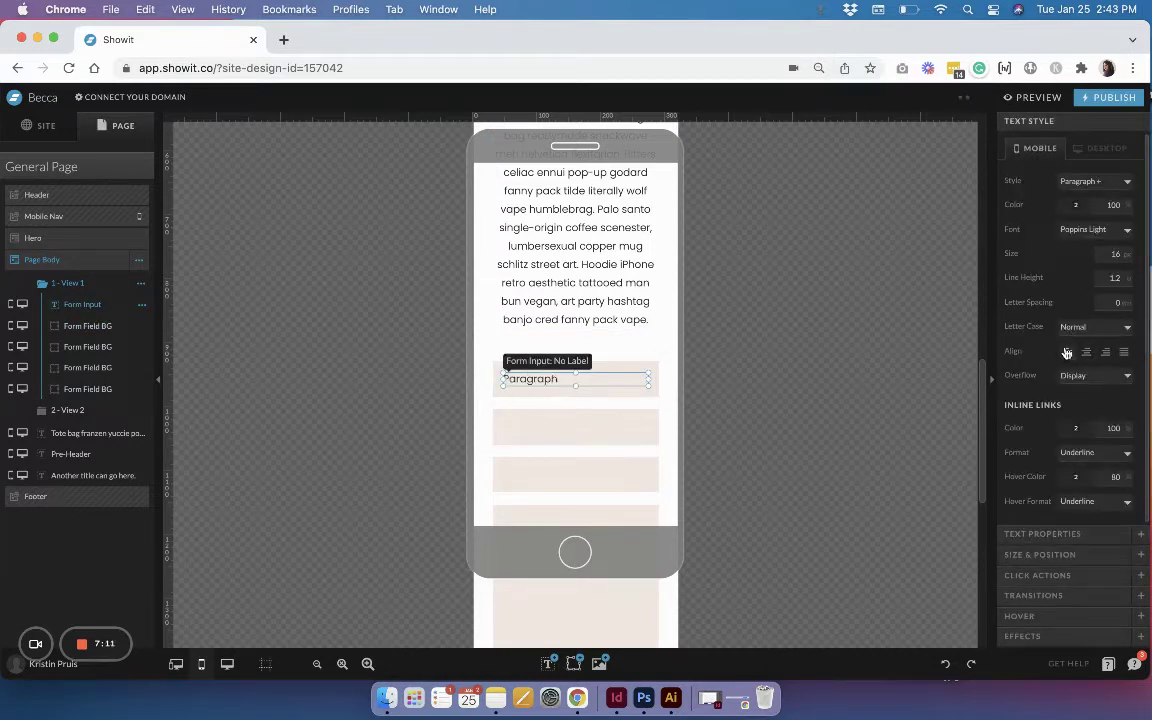
{"action": "left_click", "coordinate": [668, 380]}
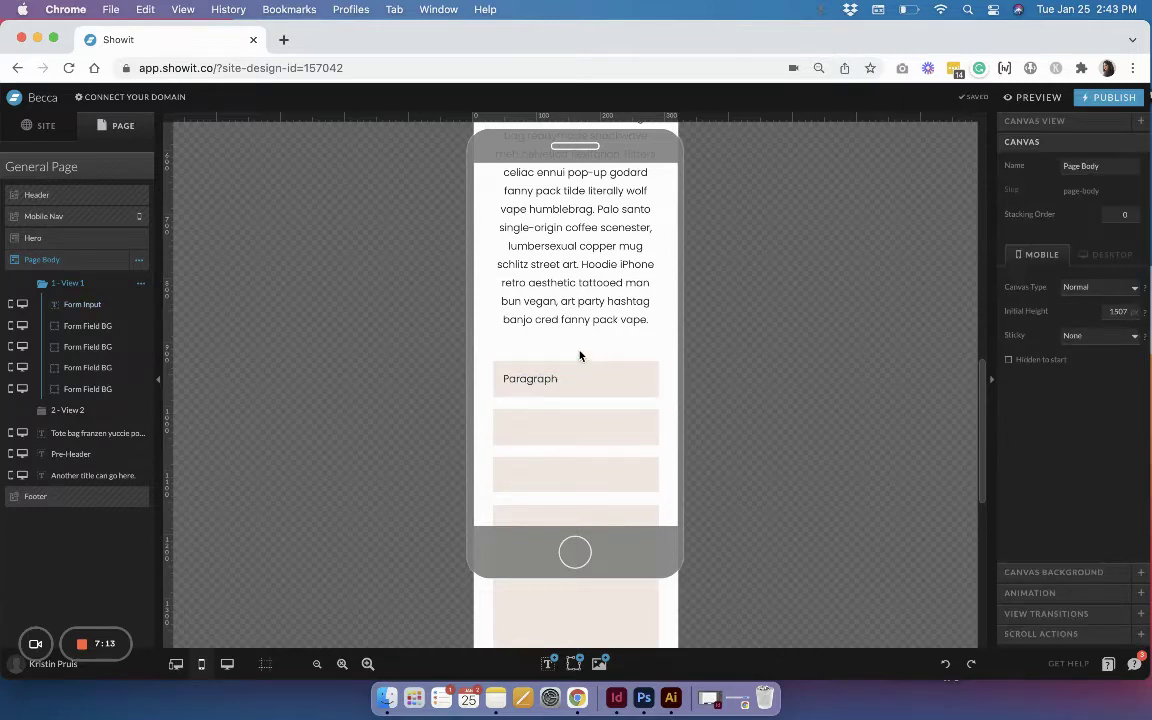
{"action": "scroll", "coordinate": [579, 355], "scroll_direction": "down", "scroll_amount": 3}
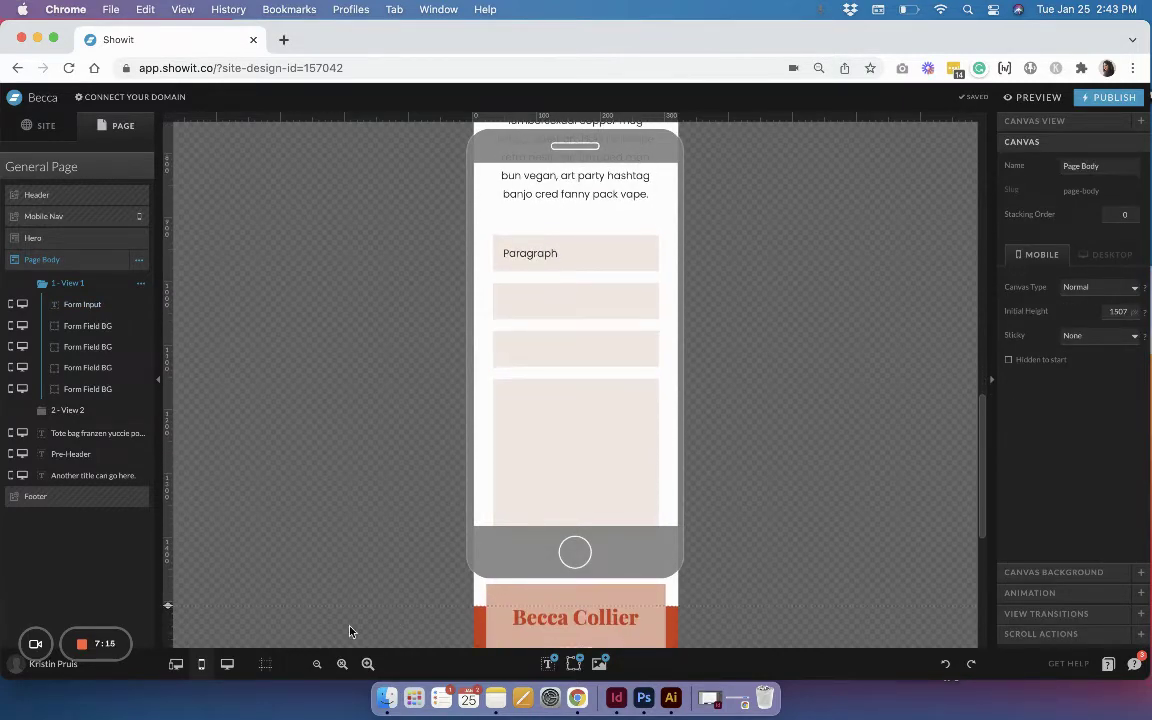
- In the desktop layout, duplicate the Form Input into the other three bars and stretch the last copy to fill the tall bar
{"action": "left_click", "coordinate": [227, 666]}
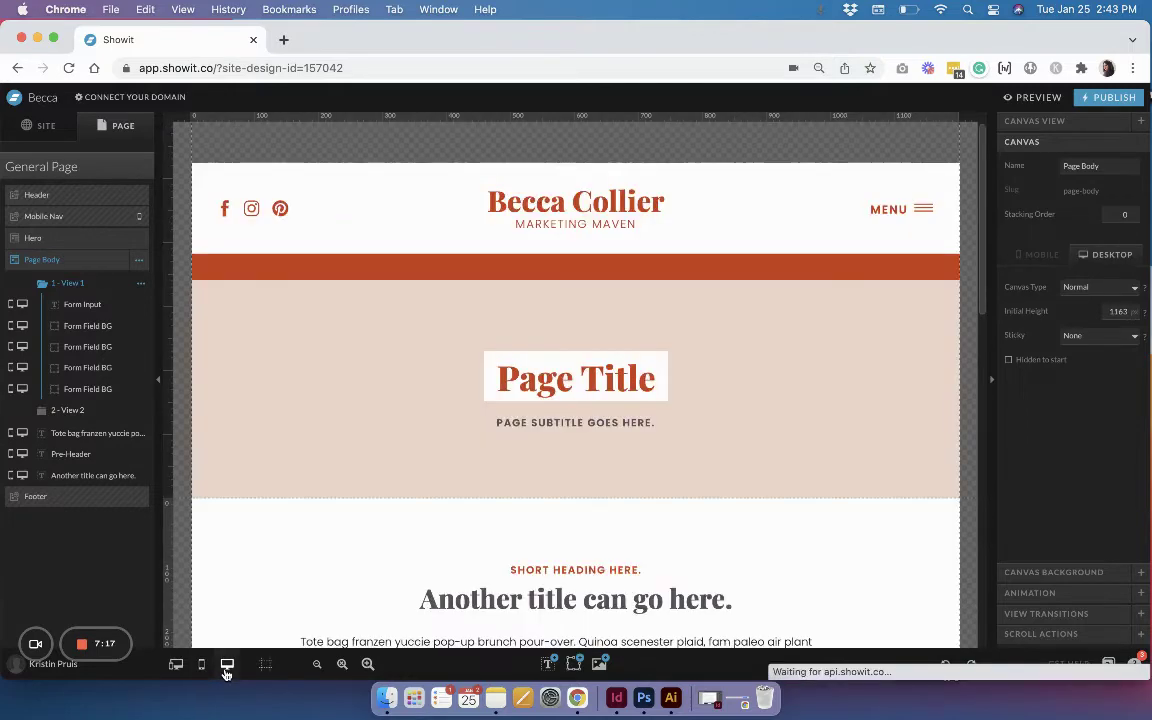
{"action": "scroll", "coordinate": [740, 386], "scroll_direction": "down", "scroll_amount": 10}
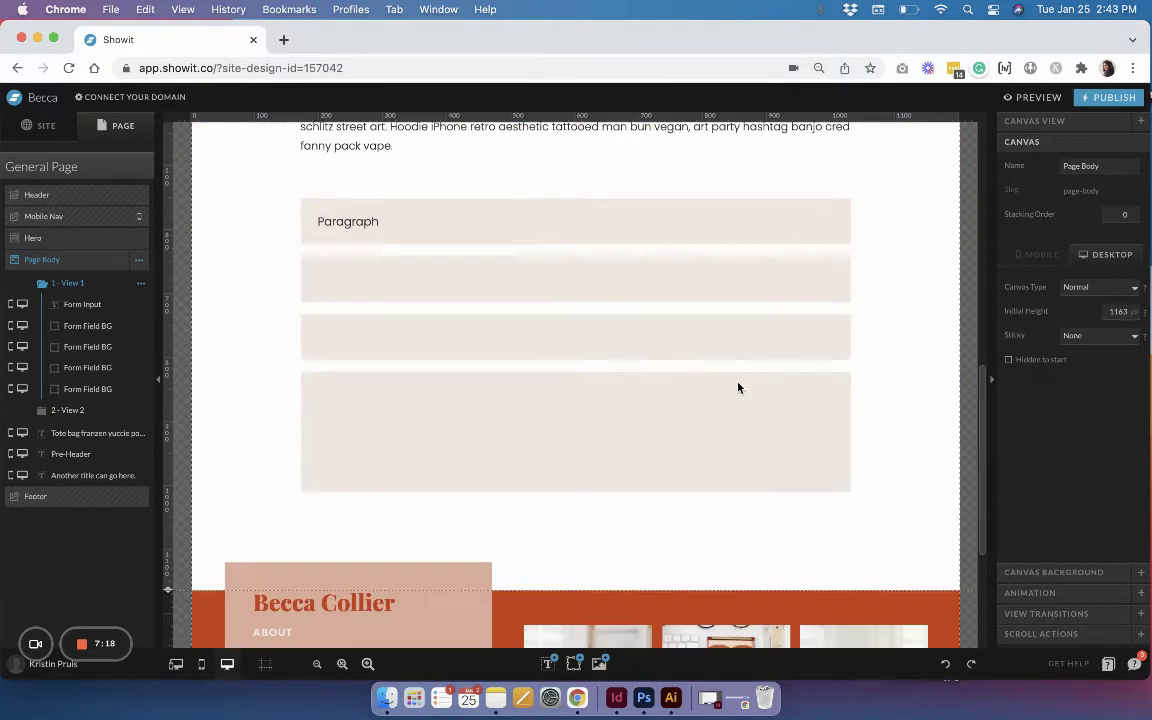
{"action": "left_click", "coordinate": [367, 224]}
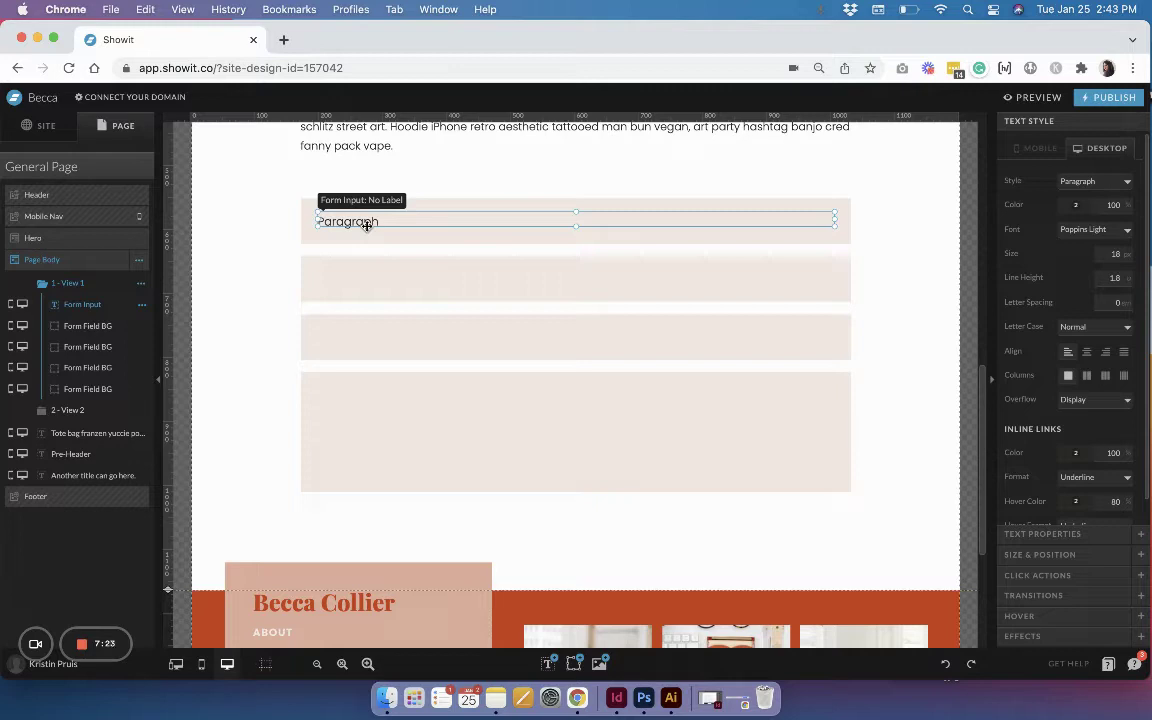
{"action": "key", "text": "super+d"}
{"action": "left_click_drag", "start_coordinate": [367, 224], "coordinate": [367, 284]}
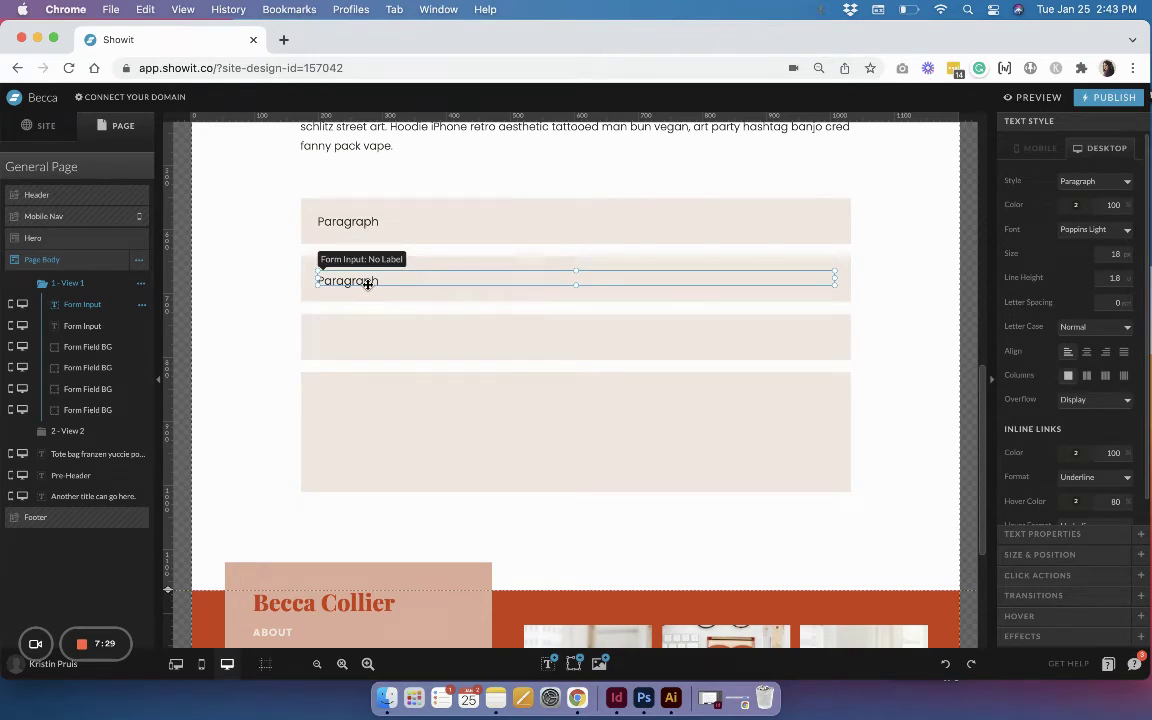
{"action": "key", "text": "super+d"}
{"action": "left_click_drag", "start_coordinate": [368, 283], "coordinate": [369, 395]}
{"action": "key", "text": "super+d"}
{"action": "left_click_drag", "start_coordinate": [576, 399], "coordinate": [572, 483]}
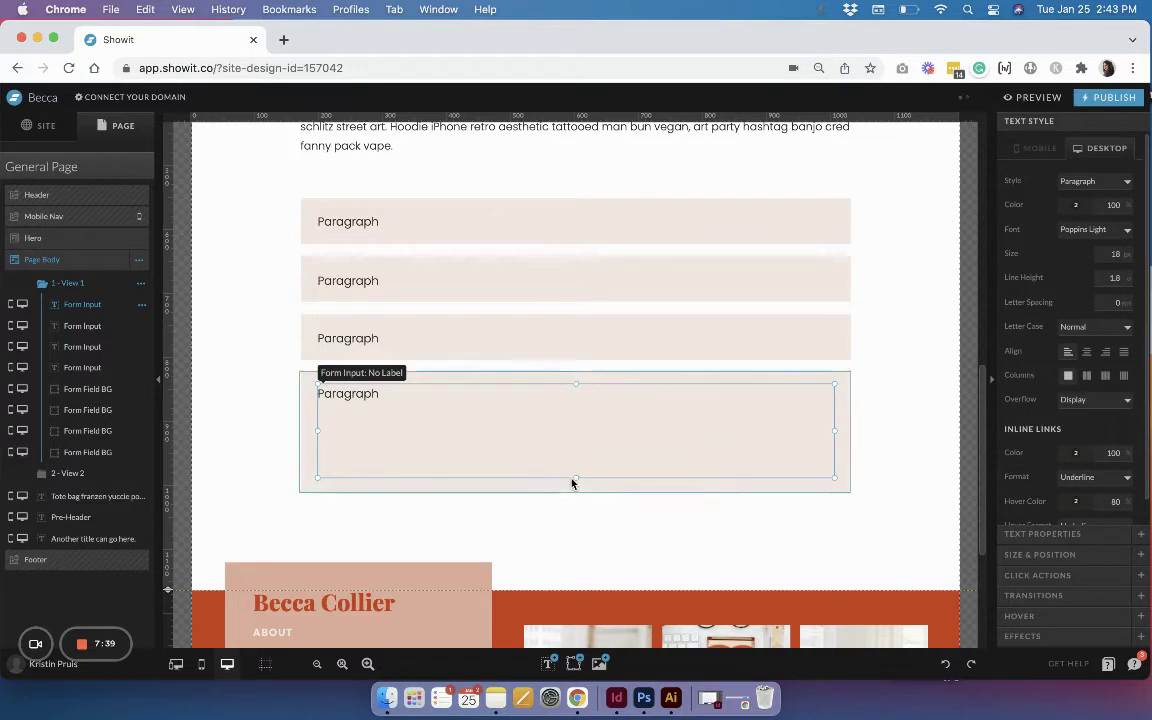
- Reorder the Form Input layers so they follow the fields from the first bar down to the last
{"action": "left_click", "coordinate": [352, 223]}
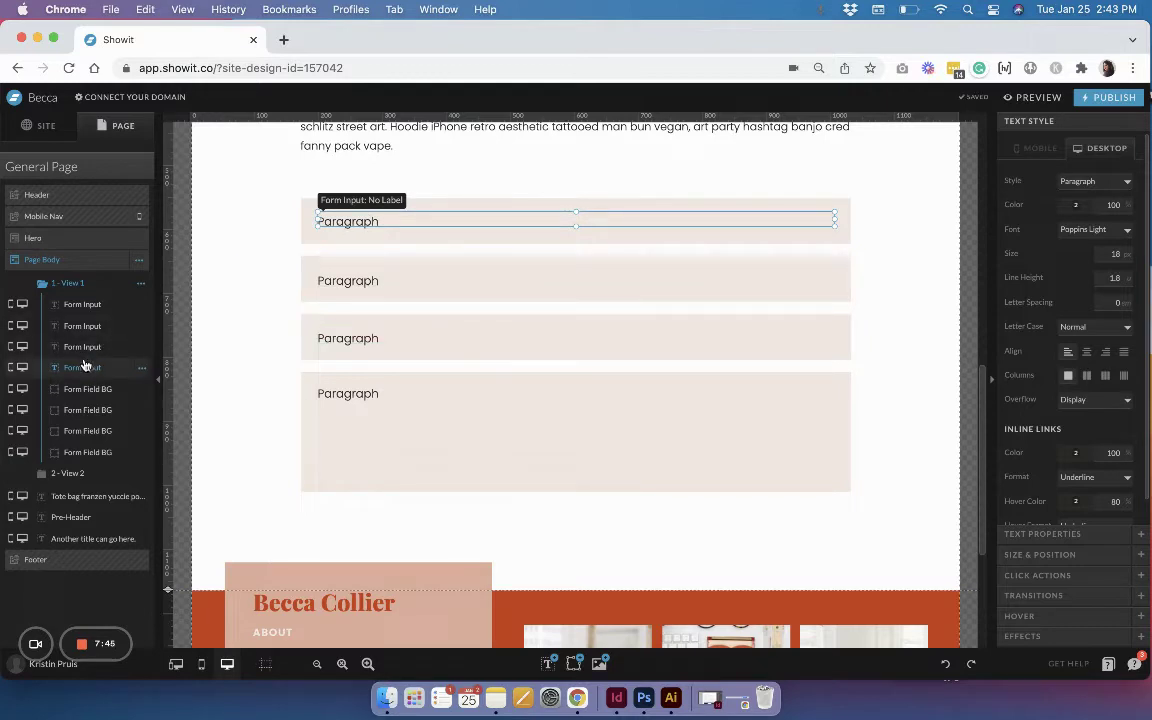
{"action": "left_click_drag", "start_coordinate": [85, 370], "coordinate": [94, 345]}
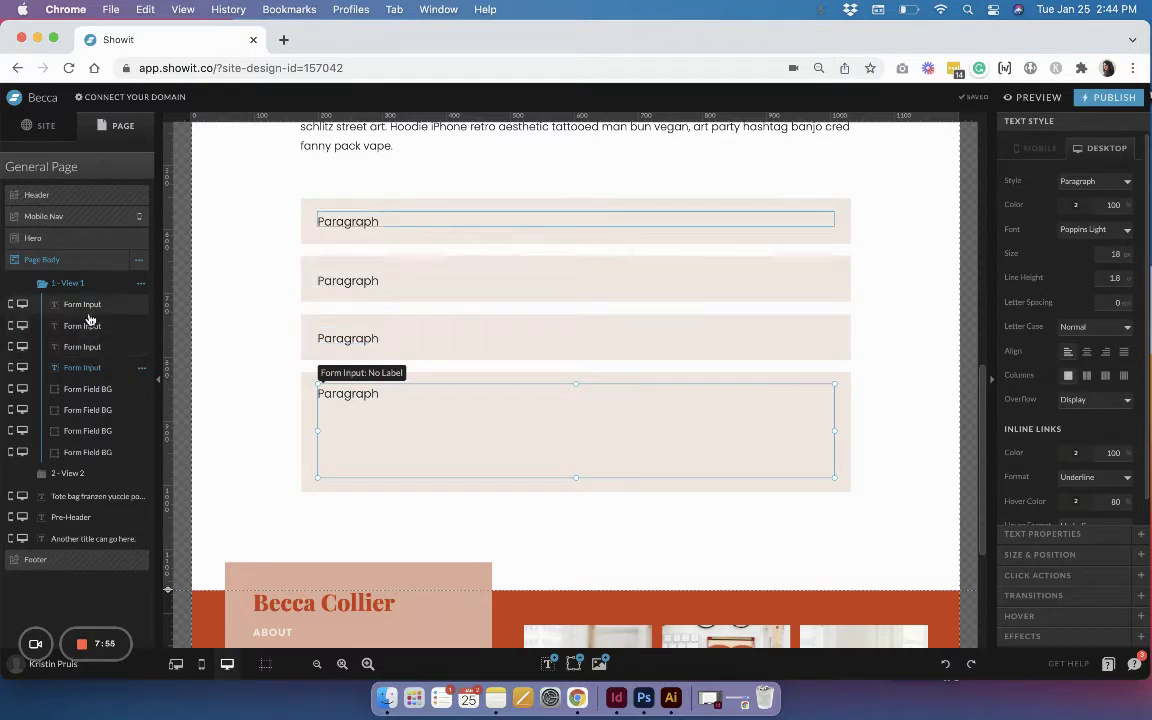
- Replace the placeholder text in the first three form inputs with Name, Email and Website
{"action": "left_click", "coordinate": [367, 222]}
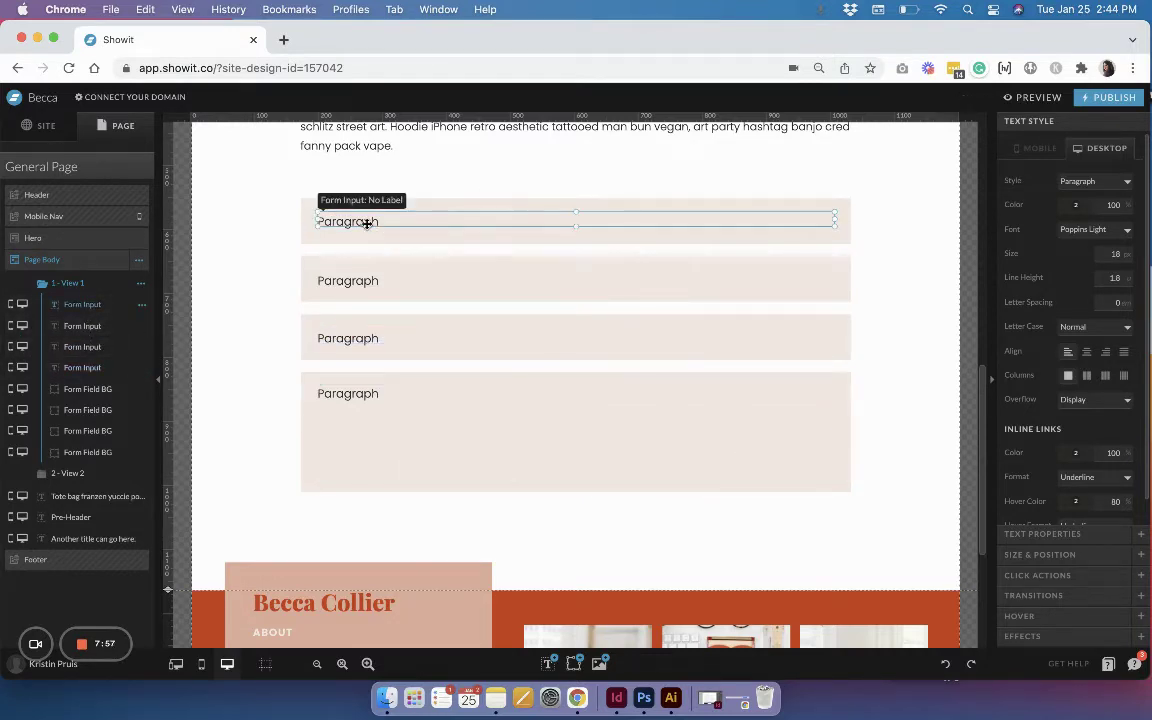
{"action": "double_click", "coordinate": [367, 222]}
{"action": "type", "text": "Name"}
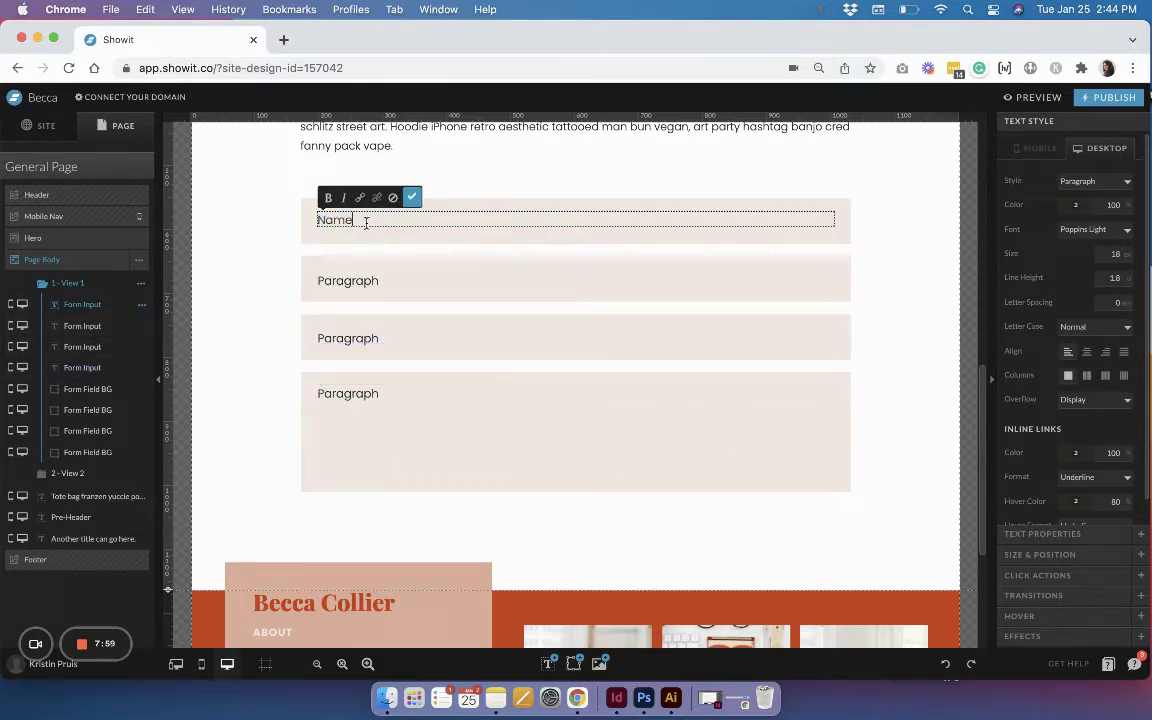
{"action": "double_click", "coordinate": [370, 281]}
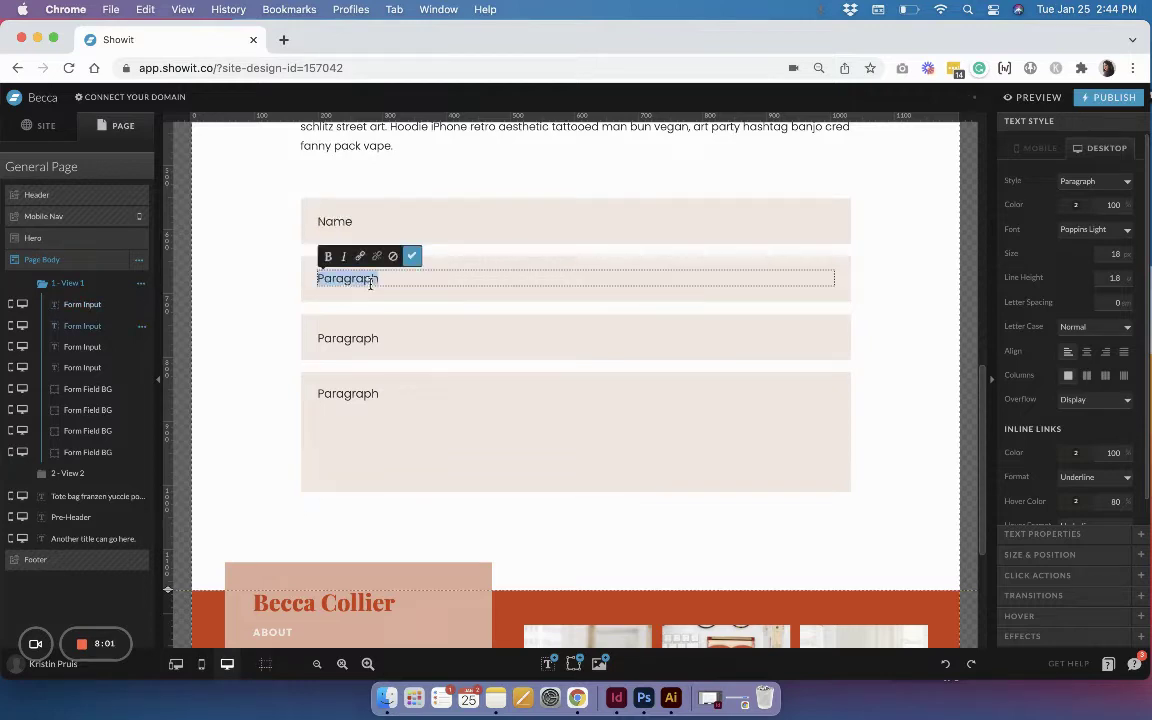
{"action": "type", "text": "Email"}
{"action": "double_click", "coordinate": [329, 337]}
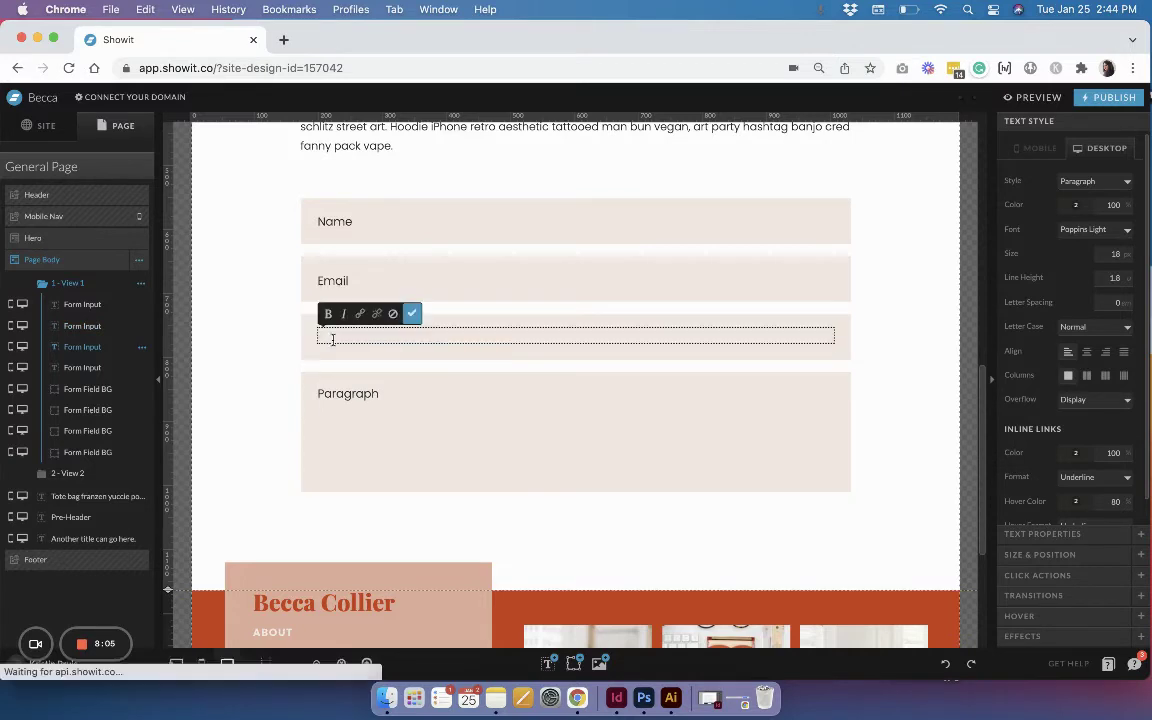
{"action": "type", "text": "Website"}
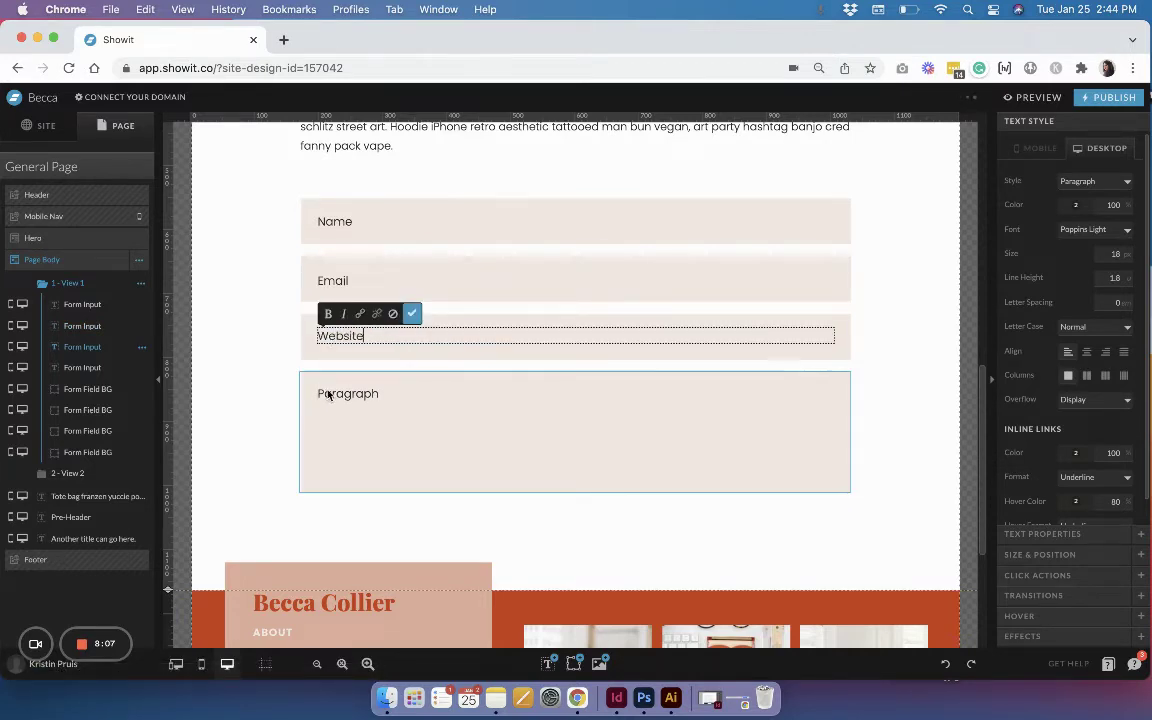
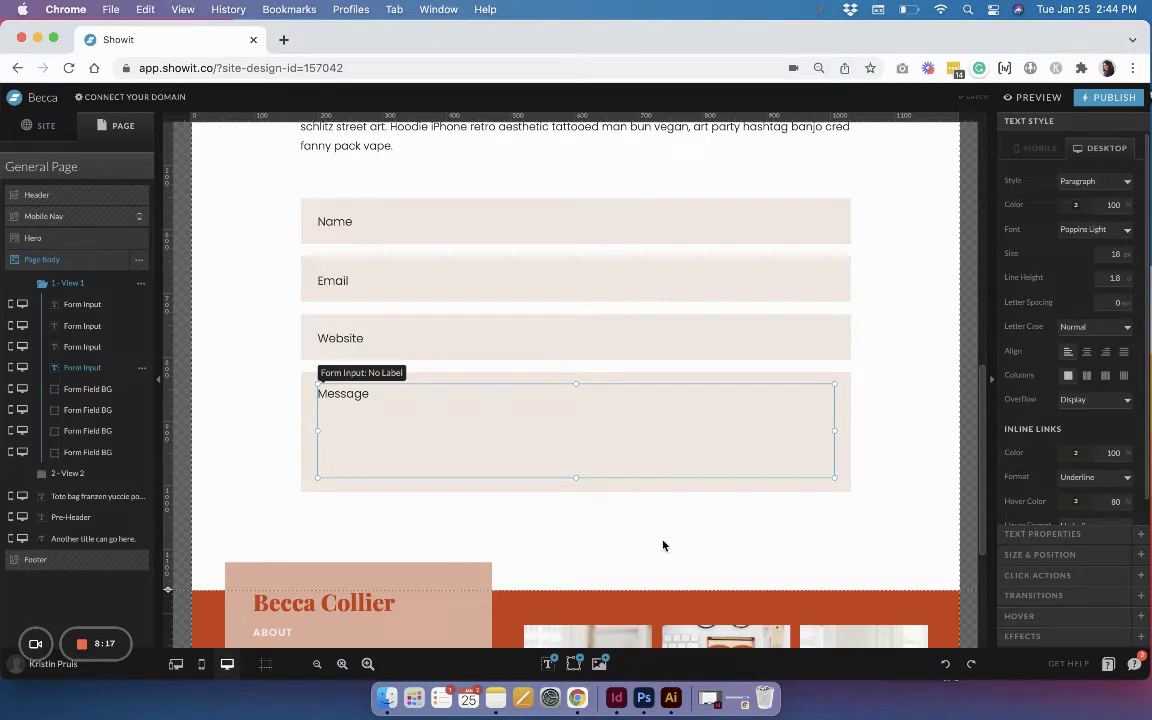
- Set the Email form input as the contact form's reply-to field in its text properties
{"action": "left_click", "coordinate": [335, 228]}
{"action": "left_click", "coordinate": [340, 224]}
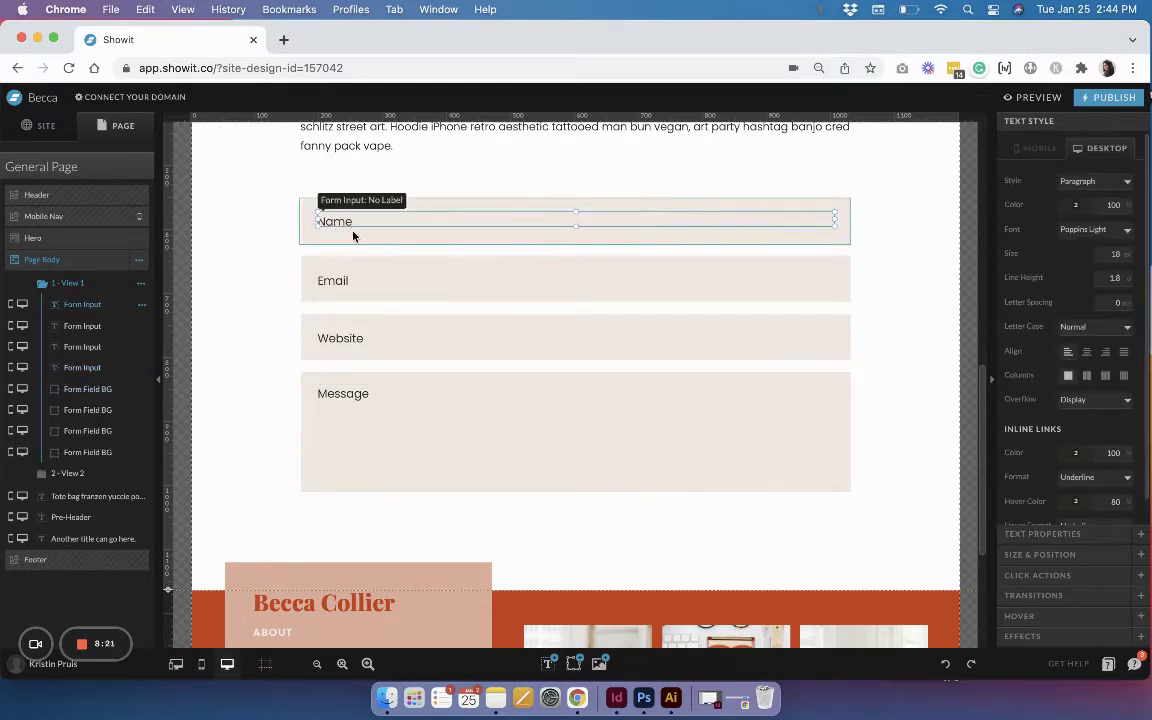
{"action": "left_click", "coordinate": [1035, 535]}
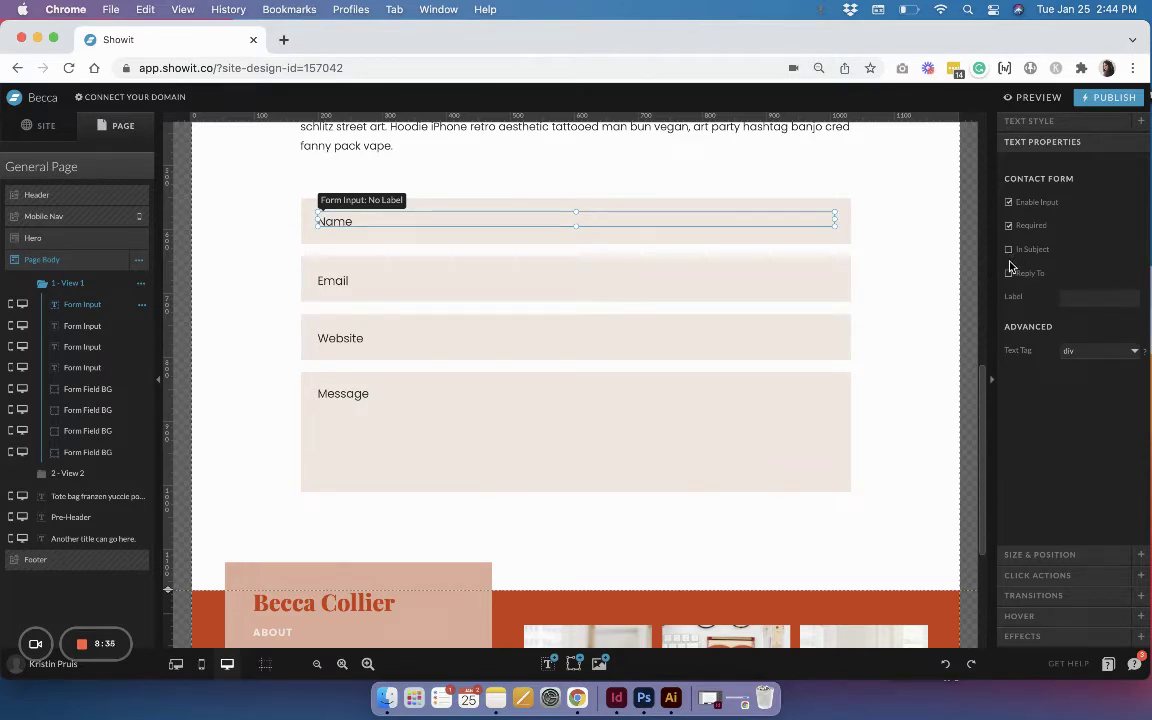
{"action": "left_click", "coordinate": [541, 273]}
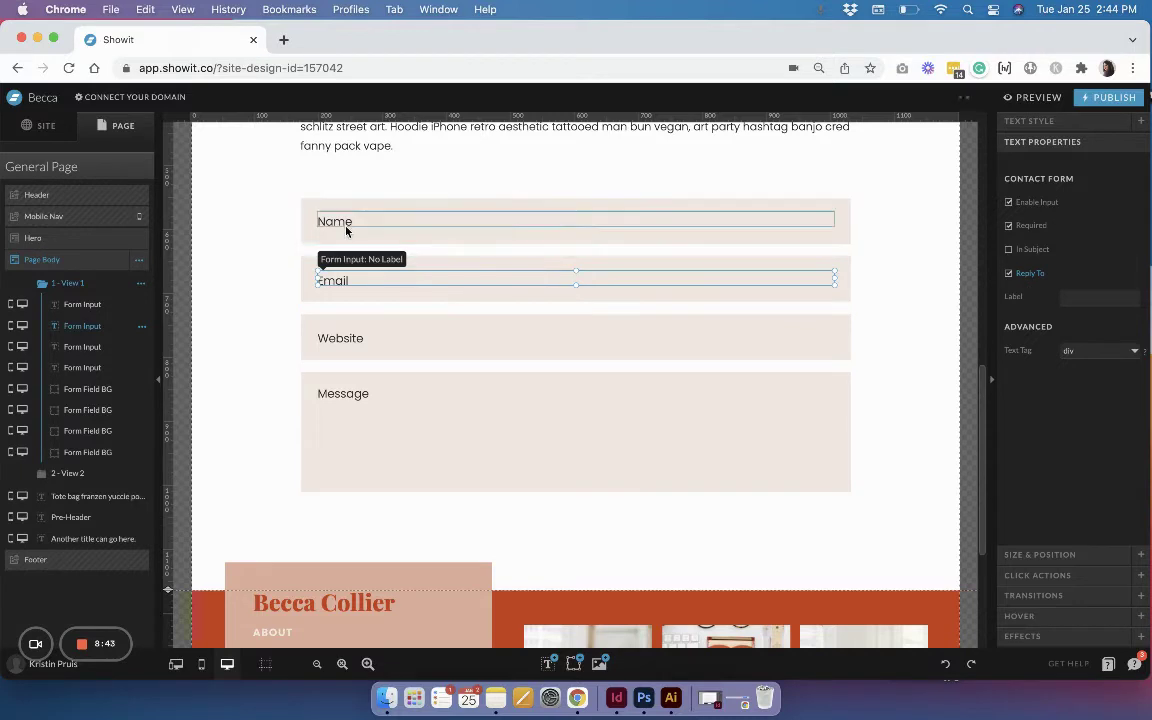
- Give the first two form inputs the contact form labels Name and Email
{"action": "left_click", "coordinate": [346, 226]}
{"action": "left_click", "coordinate": [1072, 296]}
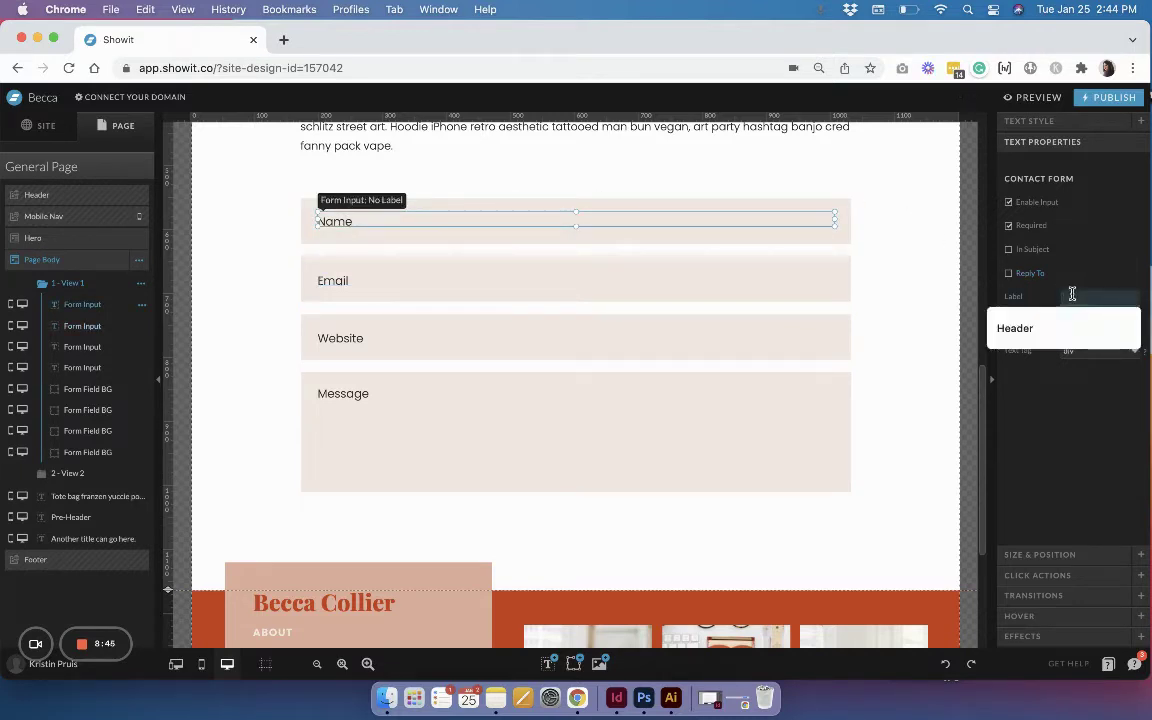
{"action": "type", "text": "Name"}
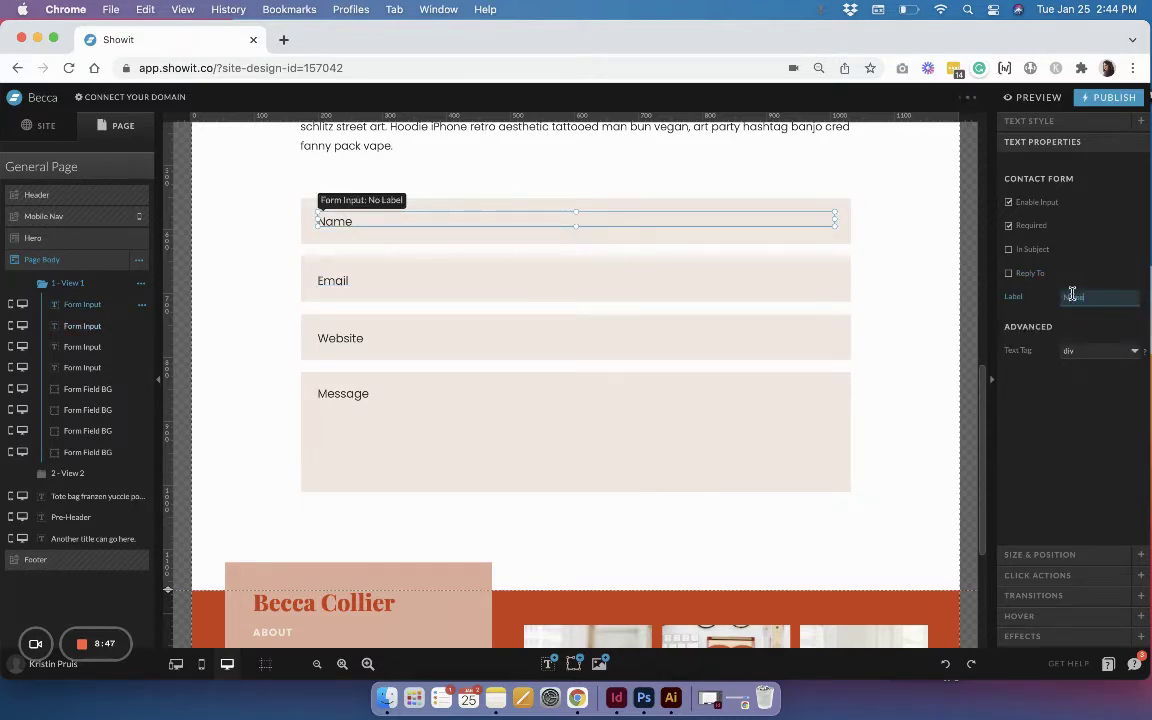
{"action": "key", "text": "Return"}
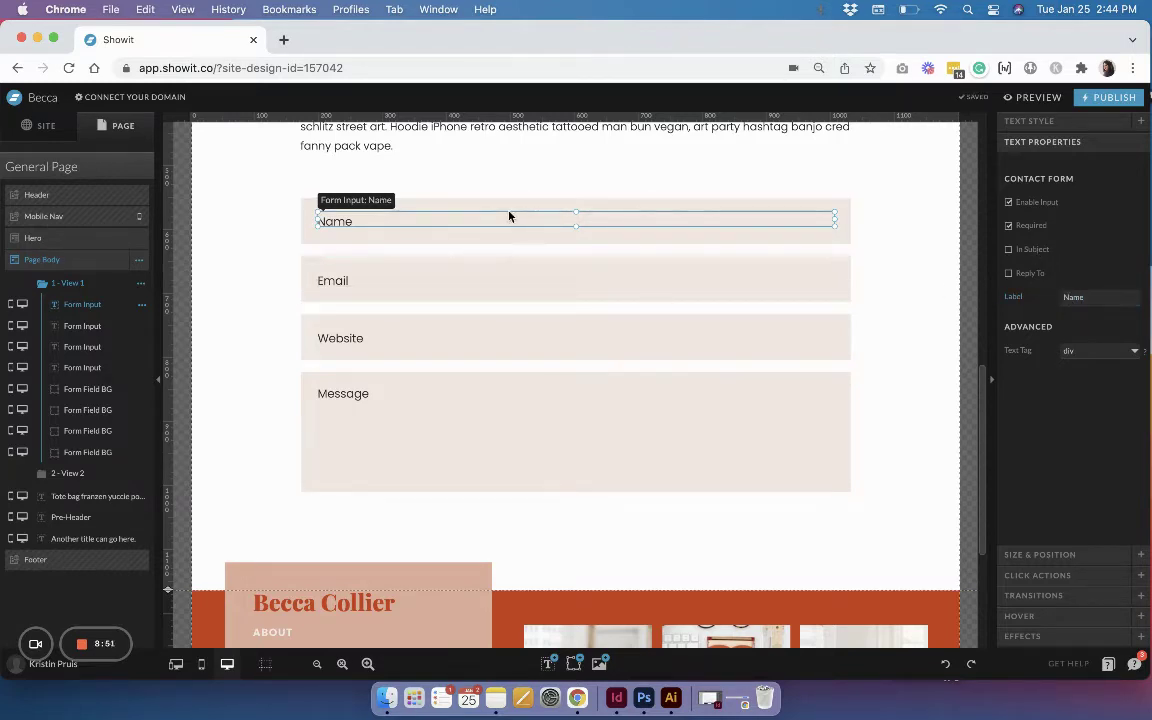
{"action": "left_click", "coordinate": [319, 281]}
{"action": "left_click", "coordinate": [1070, 295]}
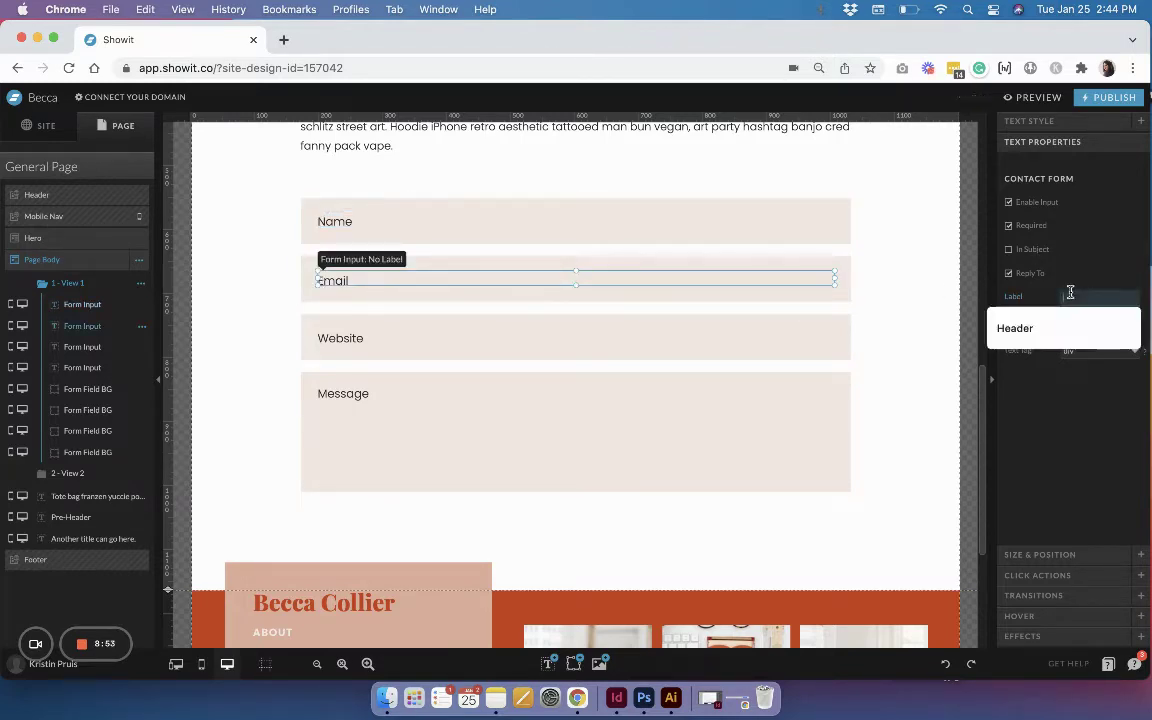
{"action": "type", "text": "Email"}
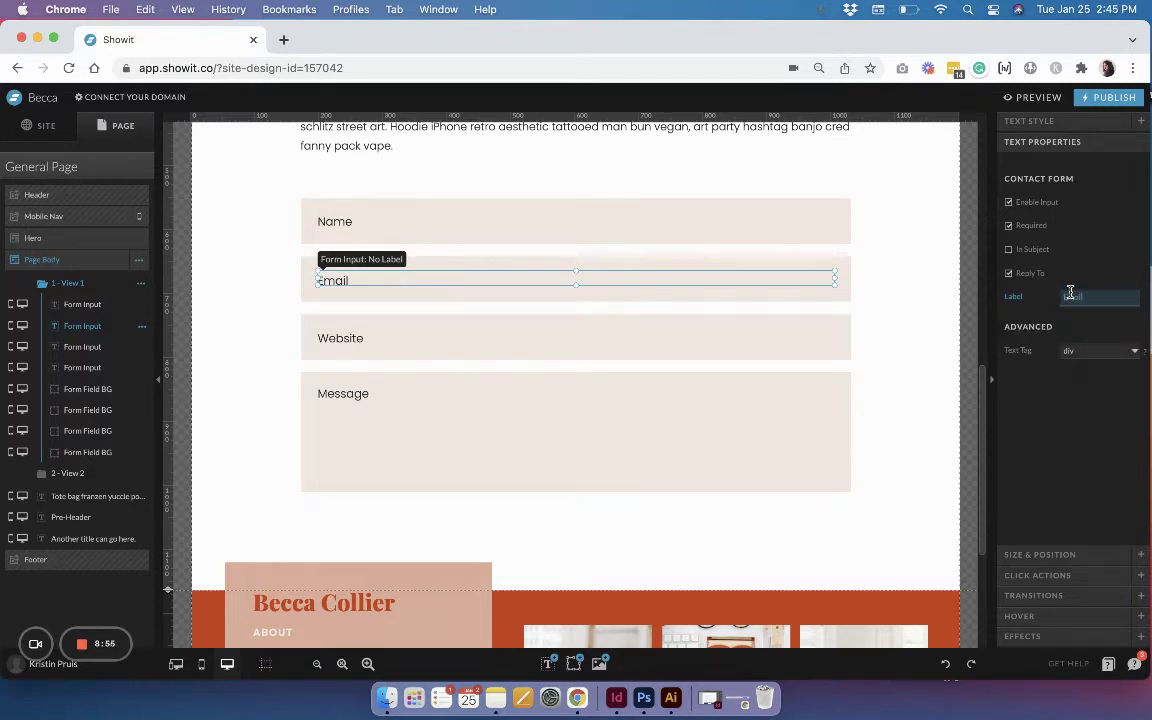
{"action": "key", "text": "Return"}
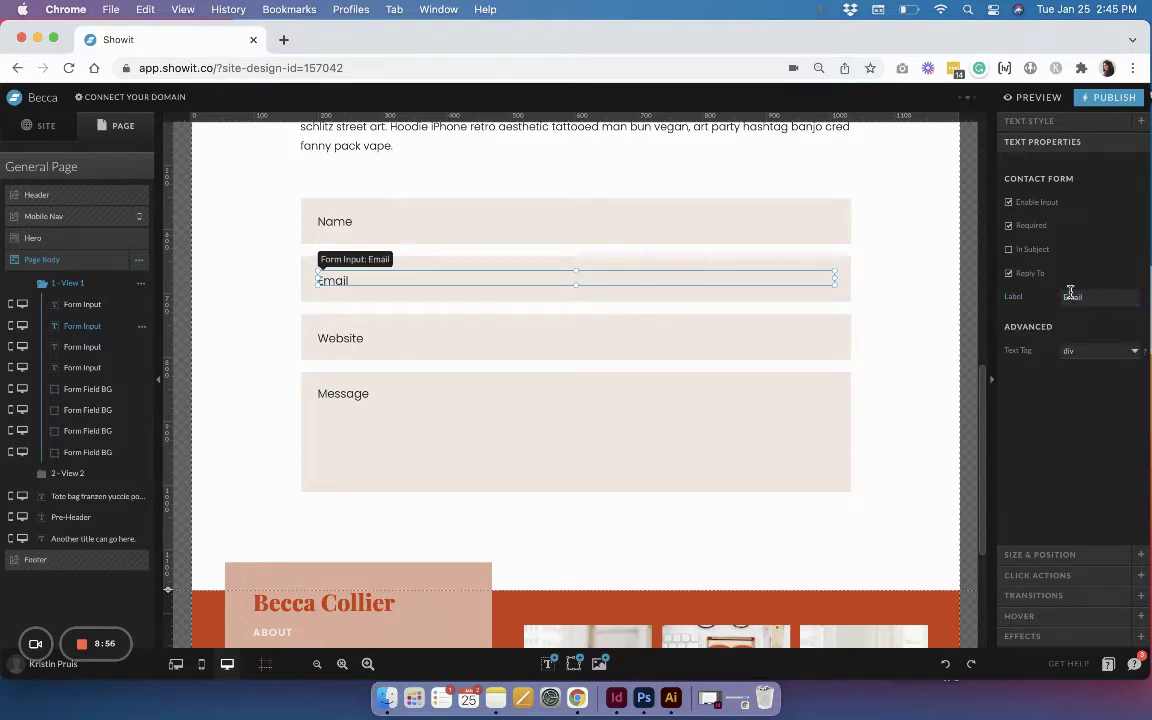
- Label the third form input Website and the fourth Message, and check the labels of all four inputs
{"action": "left_click", "coordinate": [457, 341]}
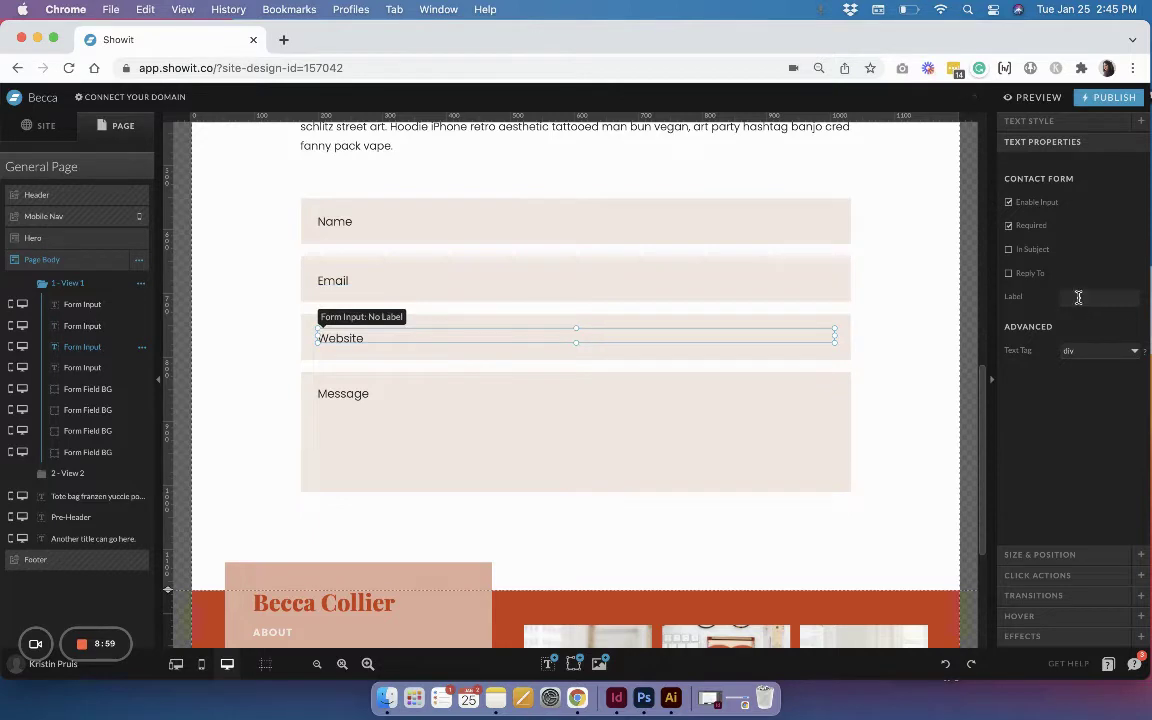
{"action": "left_click", "coordinate": [1078, 297]}
{"action": "type", "text": "Website"}
{"action": "key", "text": "Return"}
{"action": "left_click", "coordinate": [508, 392]}
{"action": "left_click", "coordinate": [1090, 297]}
{"action": "type", "text": "M"}
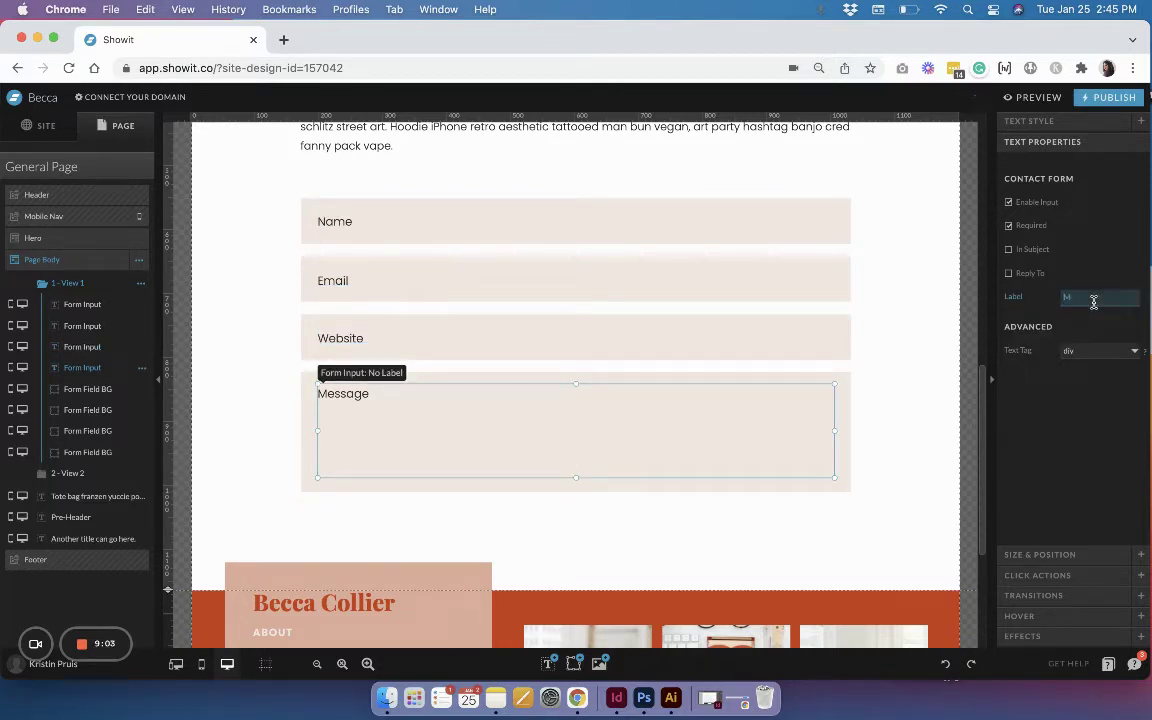
{"action": "type", "text": "essage"}
{"action": "key", "text": "Return"}
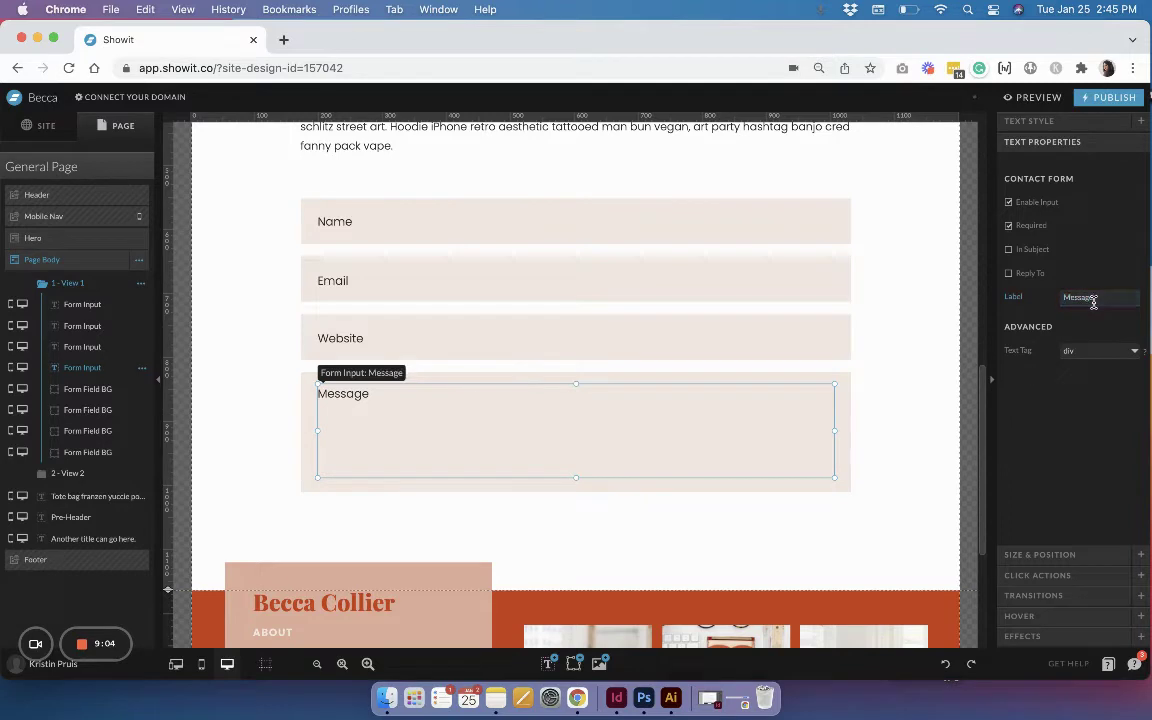
{"action": "left_click", "coordinate": [438, 225]}
{"action": "left_click", "coordinate": [352, 285]}
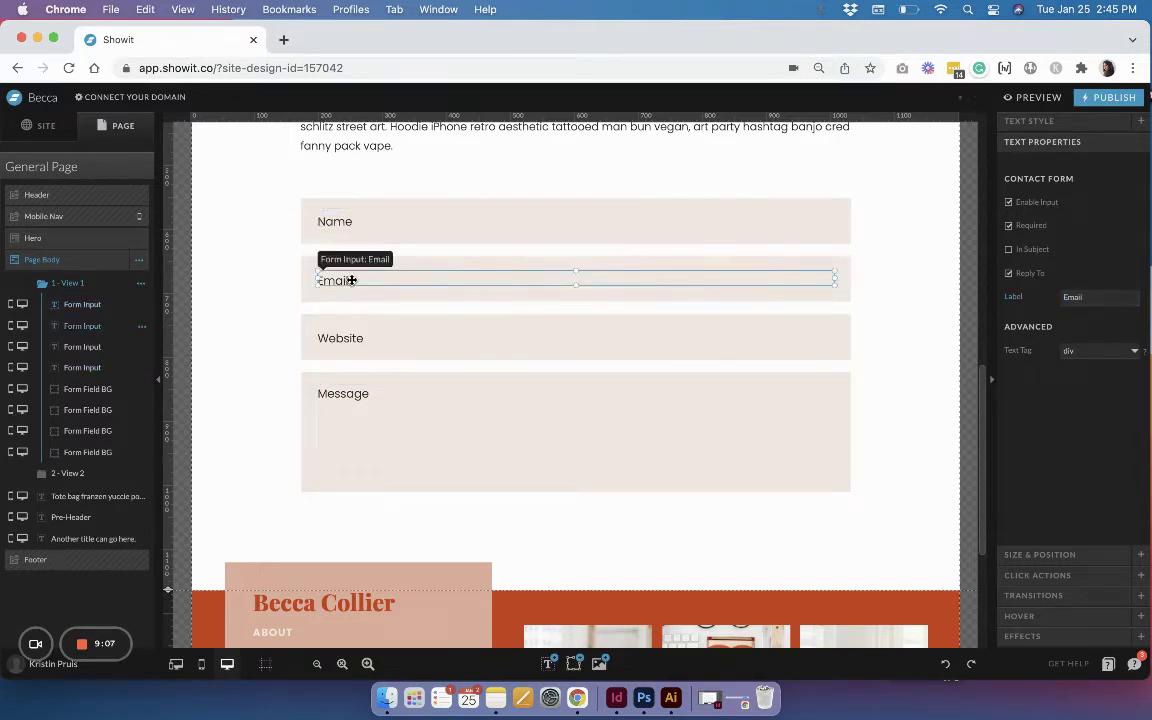
{"action": "left_click", "coordinate": [355, 340]}
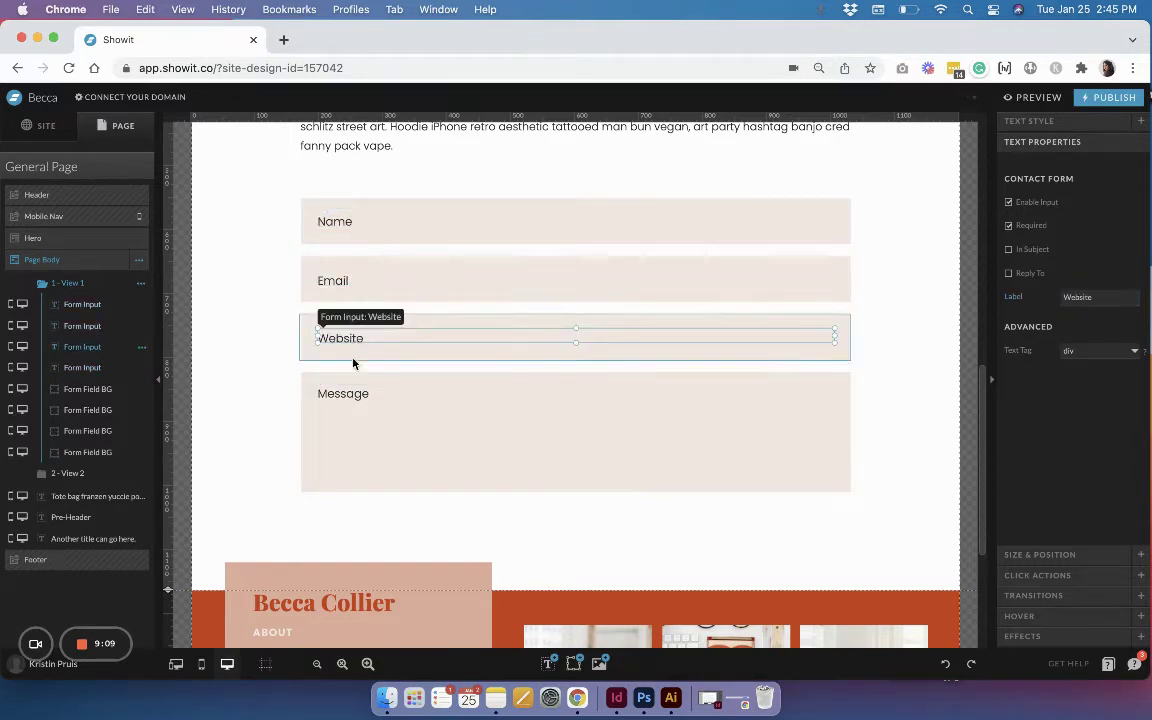
{"action": "left_click", "coordinate": [350, 396]}
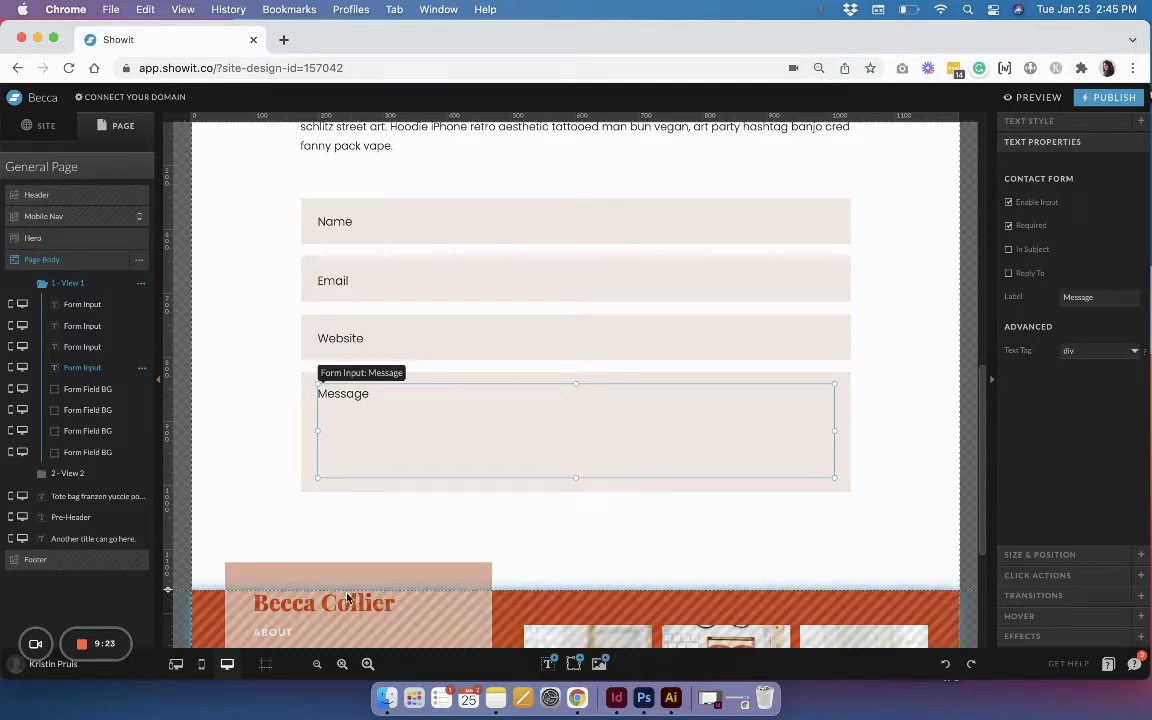
- In the mobile layout, move the Message form input down into the tall bar and stretch it to fill that bar
{"action": "left_click", "coordinate": [202, 665]}
{"action": "scroll", "coordinate": [651, 404], "scroll_direction": "down", "scroll_amount": 10}
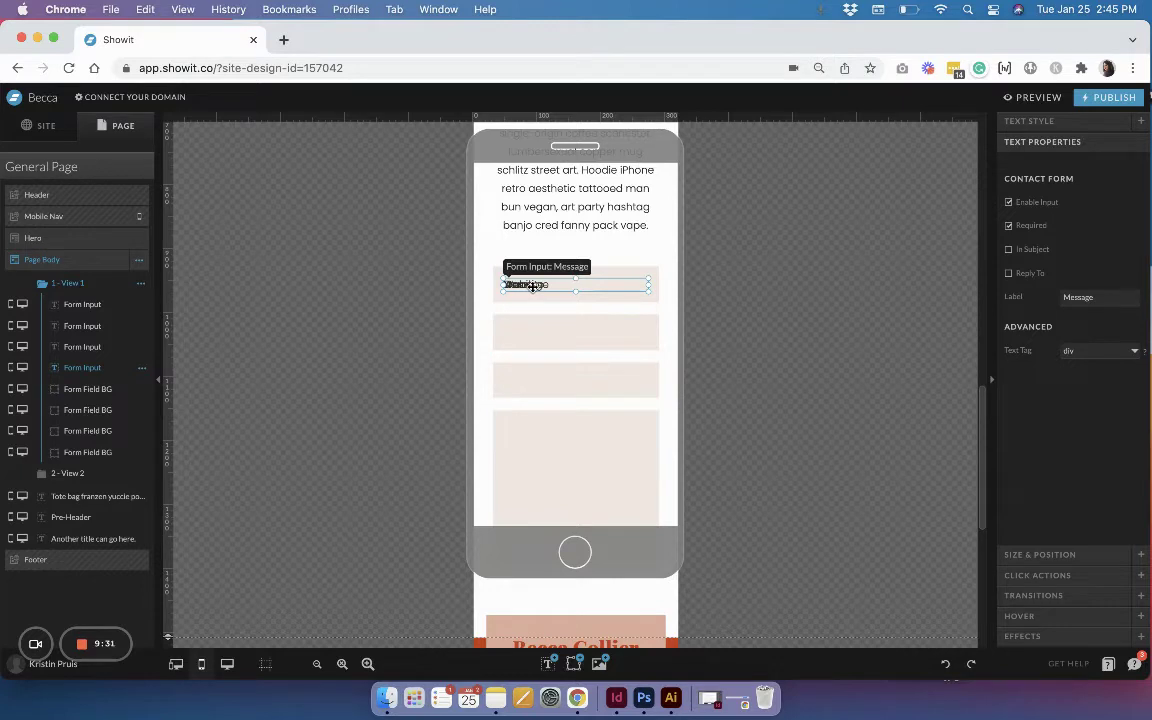
{"action": "left_click_drag", "start_coordinate": [532, 285], "coordinate": [532, 302]}
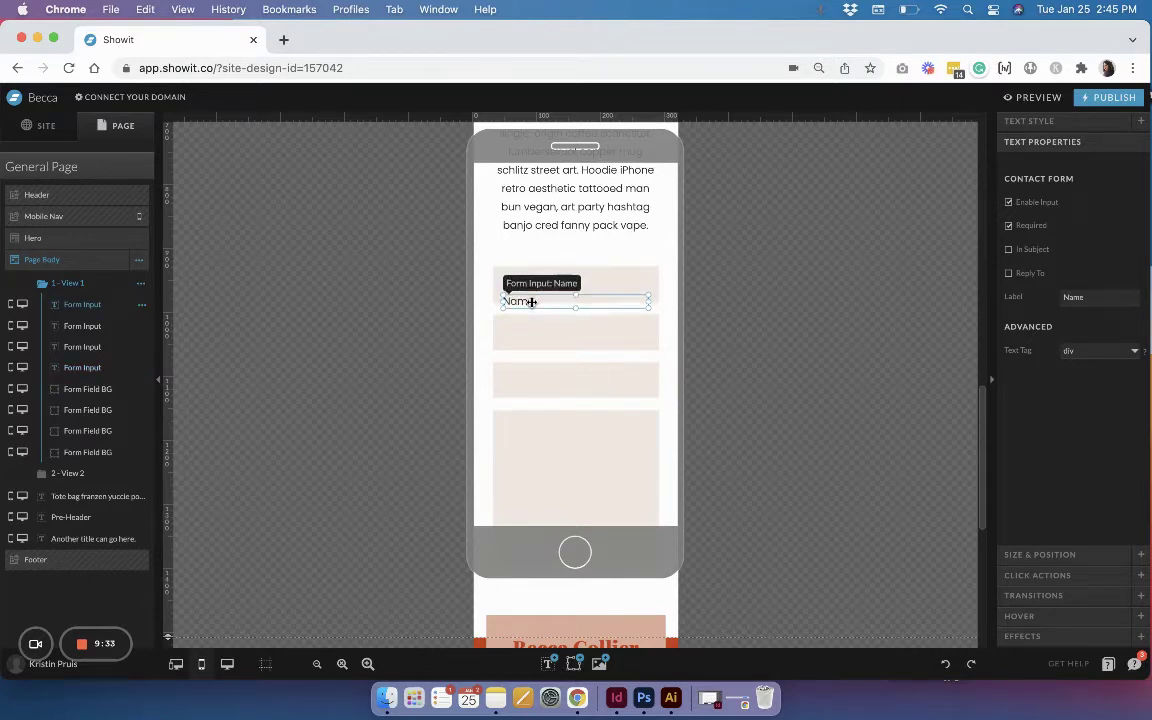
{"action": "key", "text": "super+z"}
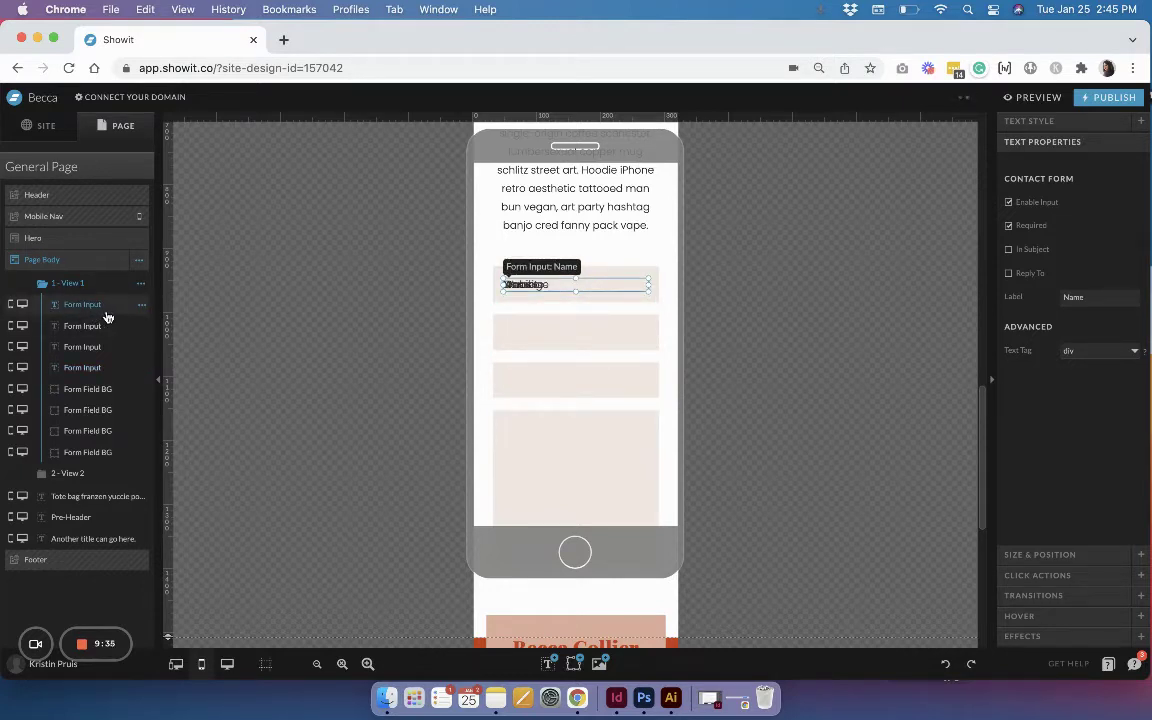
{"action": "left_click", "coordinate": [86, 368]}
{"action": "key", "text": "shift+Down"}
{"action": "key", "text": "shift+Down"}
{"action": "key", "text": "shift+Down"}
{"action": "key", "text": "shift+Down"}
{"action": "key", "text": "shift+Down"}
{"action": "key", "text": "shift+Down"}
{"action": "key", "text": "shift+Down"}
{"action": "key", "text": "shift+Down"}
{"action": "key", "text": "shift+Down"}
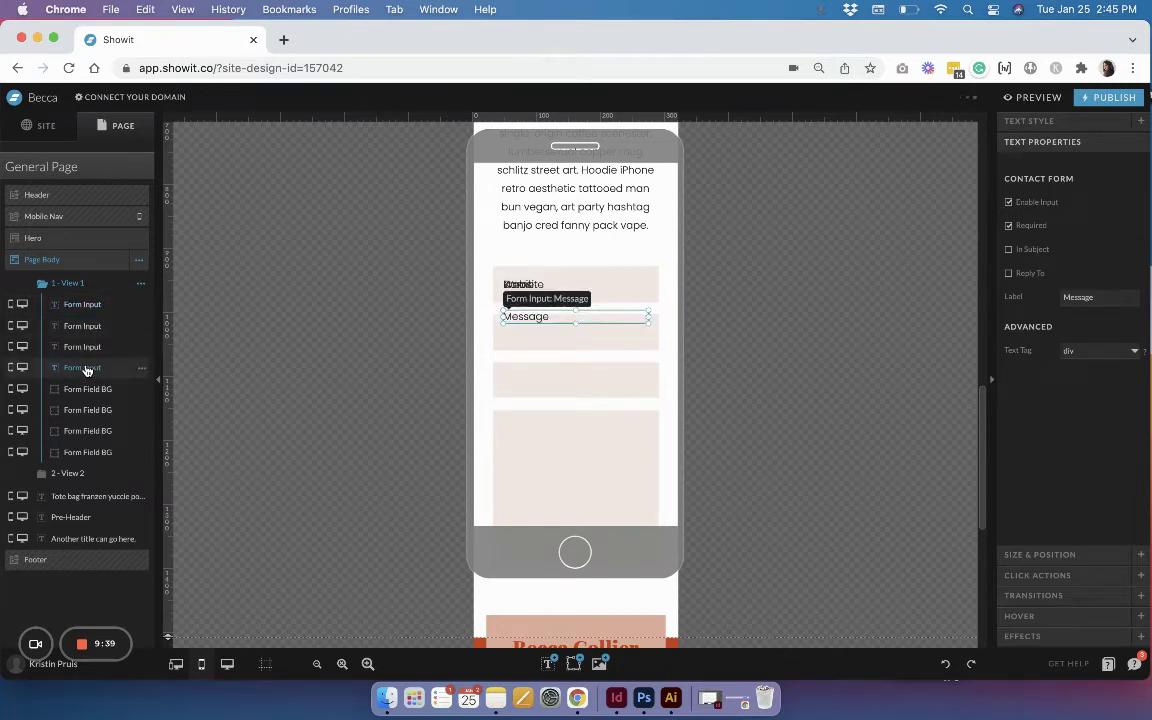
{"action": "key", "text": "shift+Down"}
{"action": "key", "text": "shift+Down"}
{"action": "key", "text": "shift+Down"}
{"action": "key", "text": "shift+Down"}
{"action": "key", "text": "shift+Down"}
{"action": "key", "text": "shift+Down"}
{"action": "key", "text": "shift+Down"}
{"action": "key", "text": "shift+Down"}
{"action": "key", "text": "shift+Down"}
{"action": "key", "text": "shift+Down"}
{"action": "key", "text": "shift+Down"}
{"action": "key", "text": "shift+Down"}
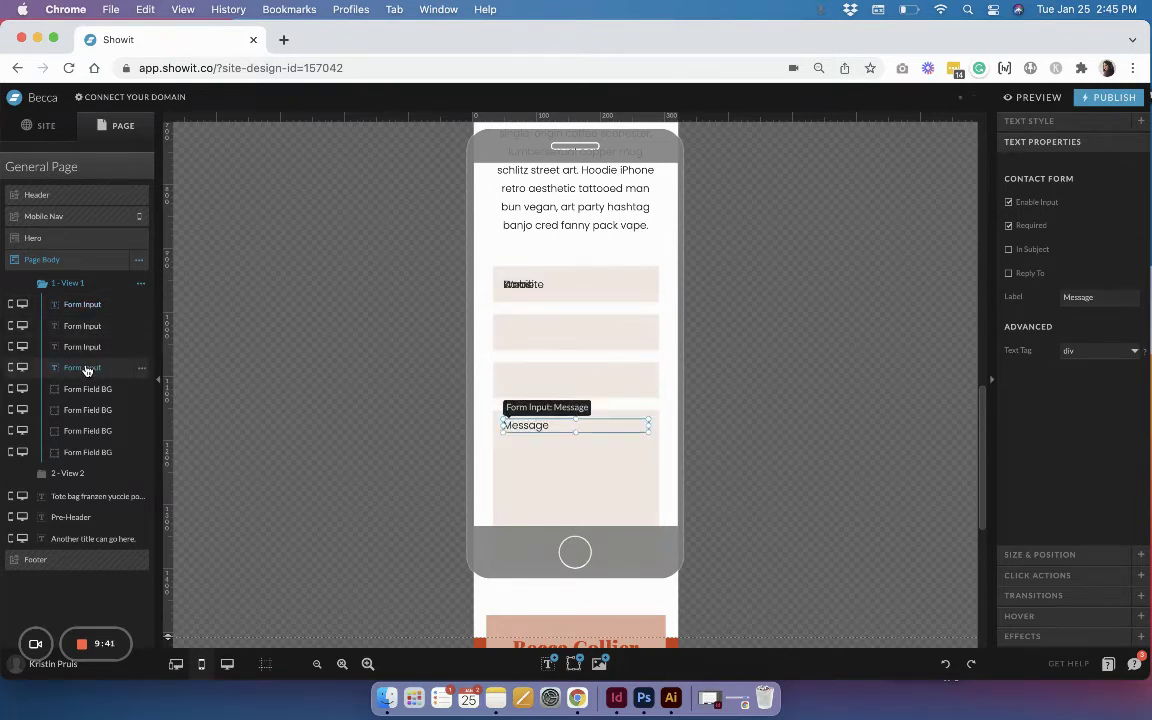
{"action": "key", "text": "Down"}
{"action": "key", "text": "Down"}
{"action": "key", "text": "Down"}
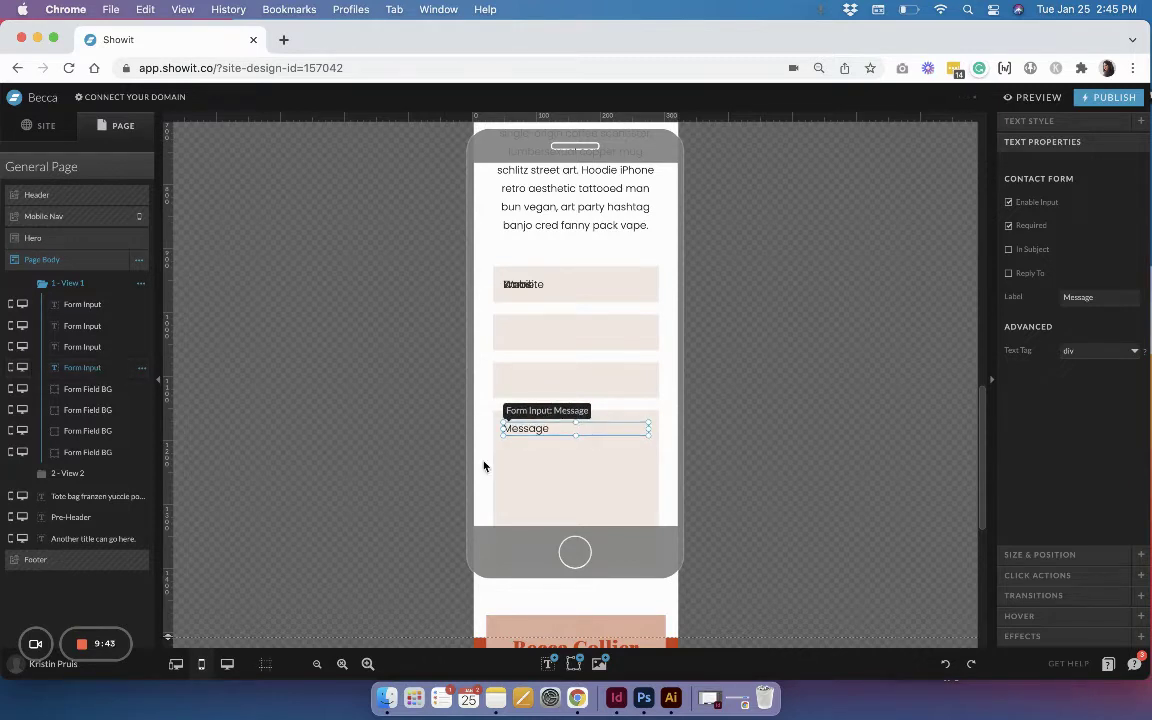
{"action": "scroll", "coordinate": [530, 460], "scroll_direction": "down", "scroll_amount": 2}
{"action": "left_click_drag", "start_coordinate": [576, 379], "coordinate": [561, 498]}
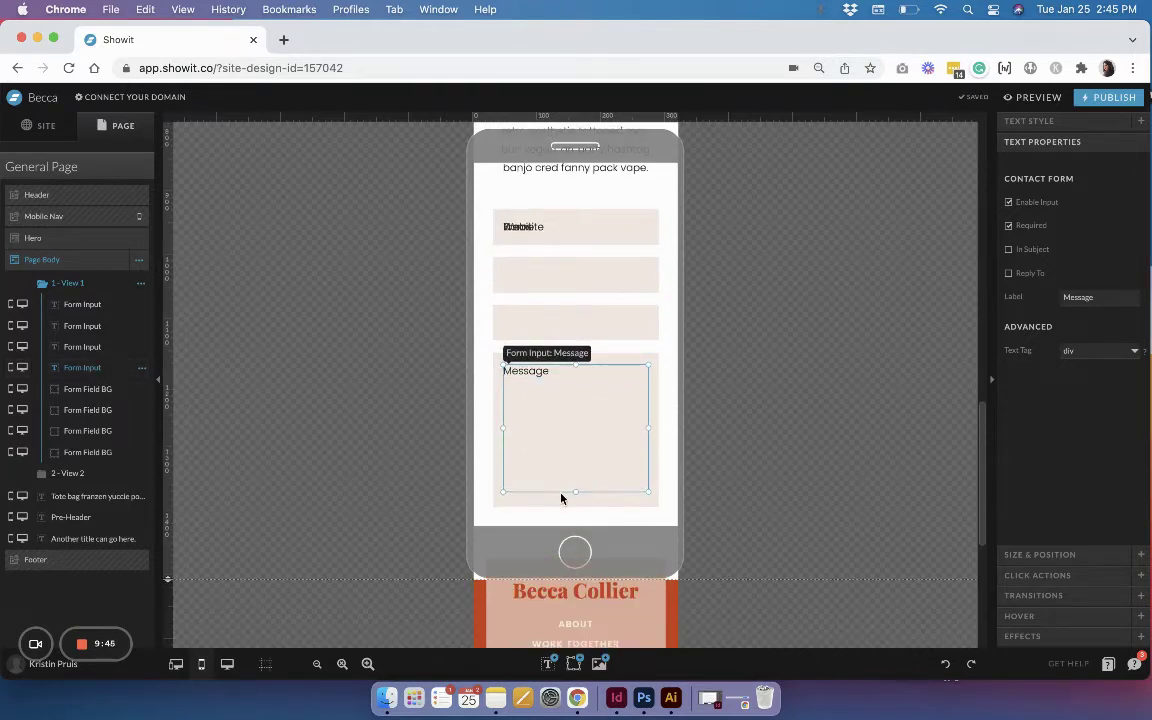
- Move the Website form input down into the third bar of the mobile layout
{"action": "left_click", "coordinate": [118, 347]}
{"action": "key", "text": "Down"}
{"action": "key", "text": "Down"}
{"action": "key", "text": "Down"}
{"action": "key", "text": "Down"}
{"action": "key", "text": "Down"}
{"action": "key", "text": "Down"}
{"action": "key", "text": "Down"}
{"action": "key", "text": "Down"}
{"action": "key", "text": "Down"}
{"action": "key", "text": "Down"}
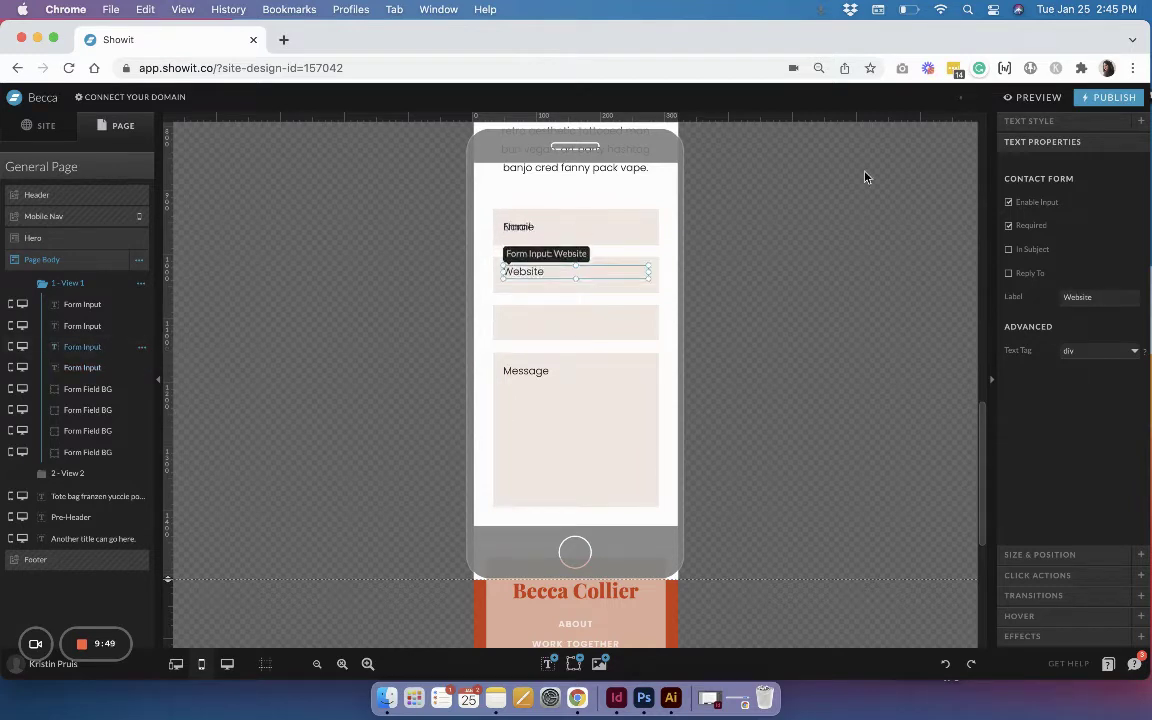
{"action": "key", "text": "Down"}
{"action": "key", "text": "Down"}
{"action": "key", "text": "Down"}
{"action": "key", "text": "Down"}
{"action": "key", "text": "Down"}
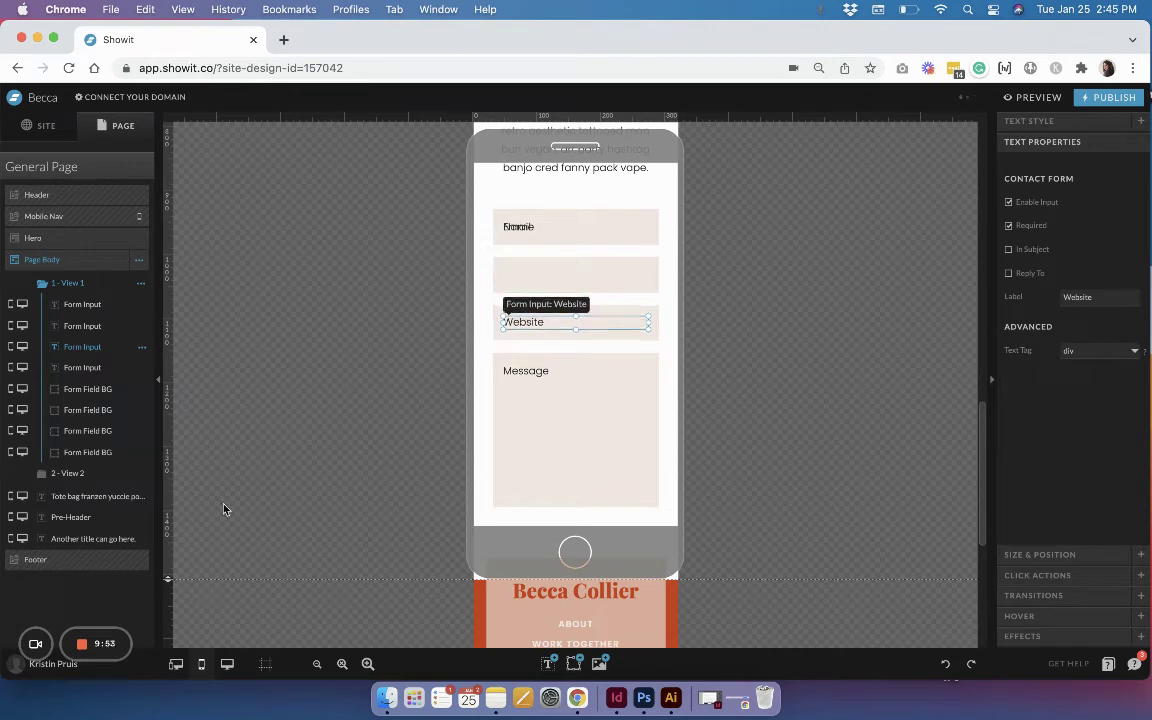
{"action": "left_click", "coordinate": [523, 229]}
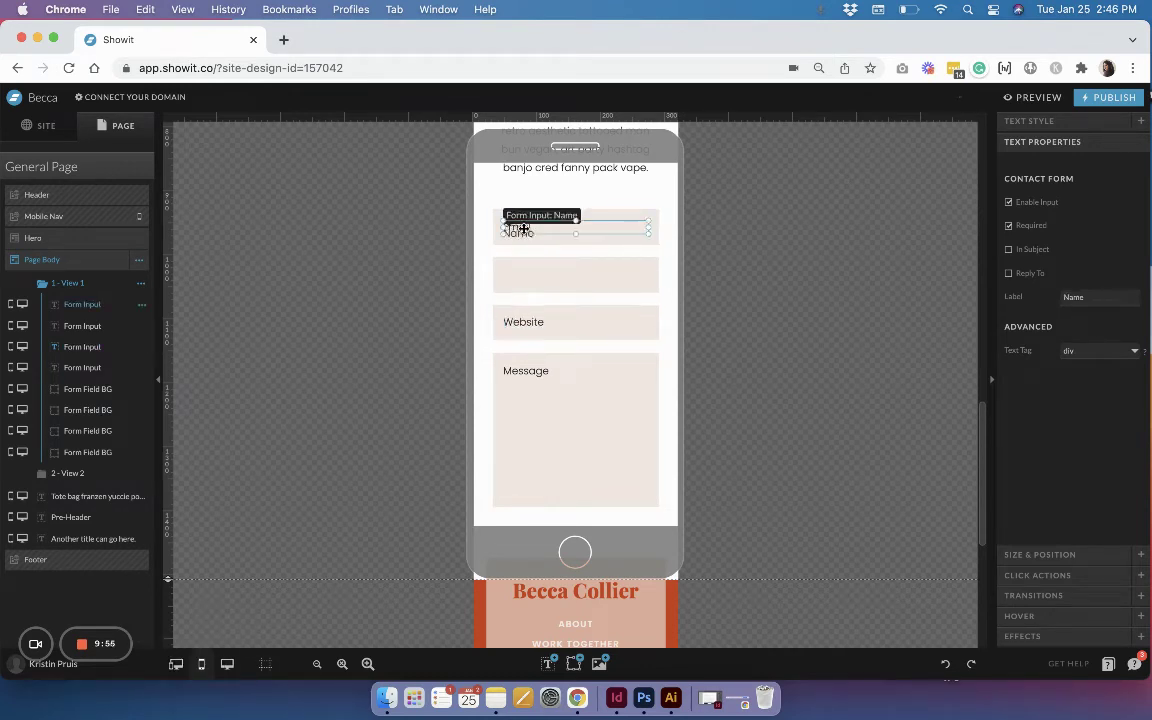
{"action": "key", "text": "Down"}
{"action": "key", "text": "Down"}
{"action": "key", "text": "Down"}
{"action": "key", "text": "Down"}
{"action": "key", "text": "Down"}
{"action": "key", "text": "Down"}
{"action": "key", "text": "Down"}
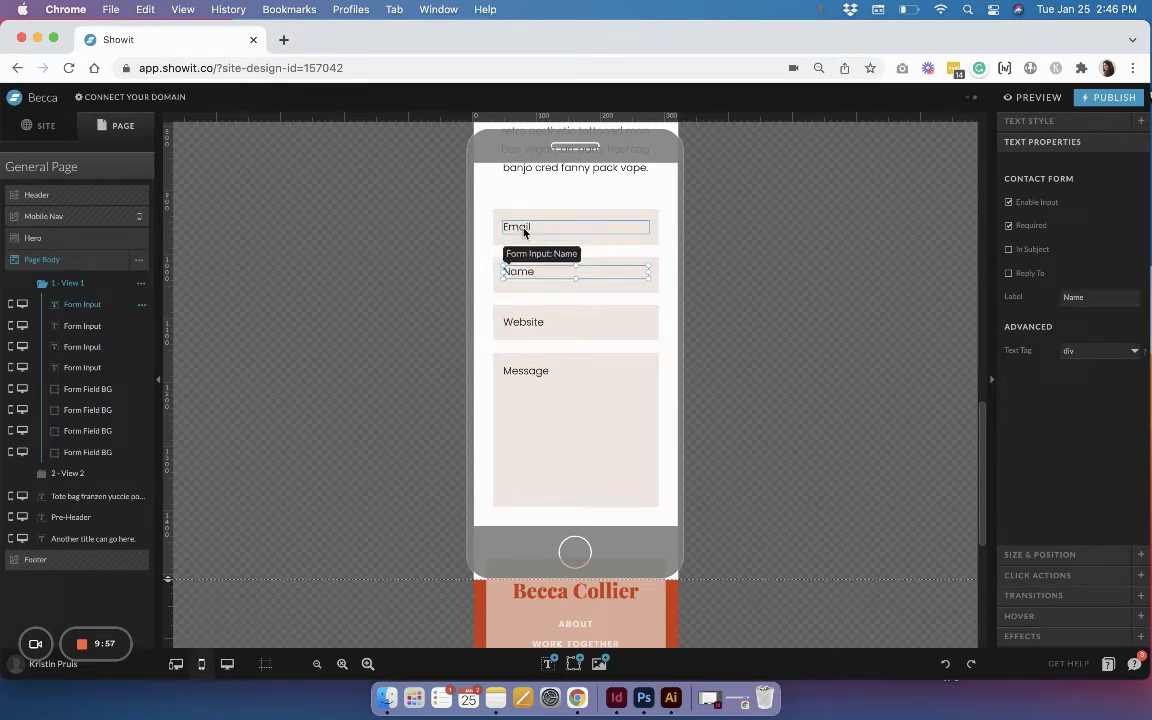
{"action": "key", "text": "Up"}
{"action": "key", "text": "Up"}
{"action": "key", "text": "Up"}
{"action": "key", "text": "Up"}
{"action": "key", "text": "Up"}
{"action": "key", "text": "Up"}
{"action": "key", "text": "Up"}
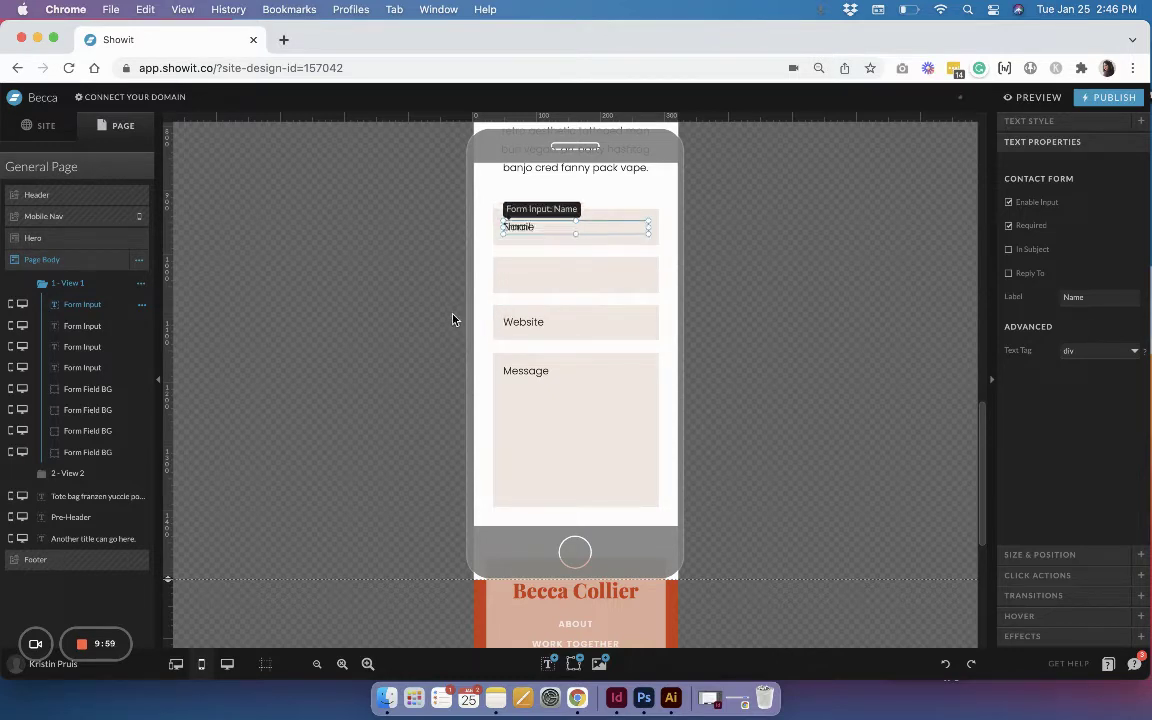
- Move the Email form input down into the second bar of the mobile layout
{"action": "left_click", "coordinate": [123, 327]}
{"action": "key", "text": "Down"}
{"action": "key", "text": "Down"}
{"action": "key", "text": "Down"}
{"action": "key", "text": "Down"}
{"action": "key", "text": "Down"}
{"action": "key", "text": "Down"}
{"action": "key", "text": "Down"}
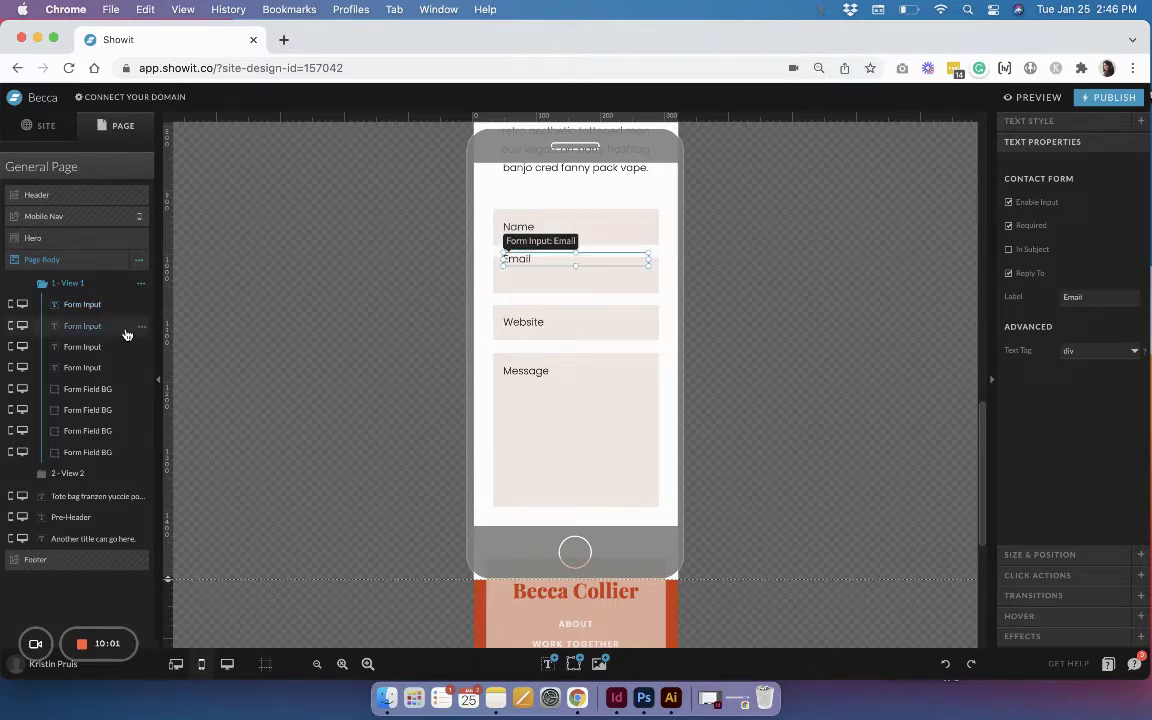
{"action": "key", "text": "Down"}
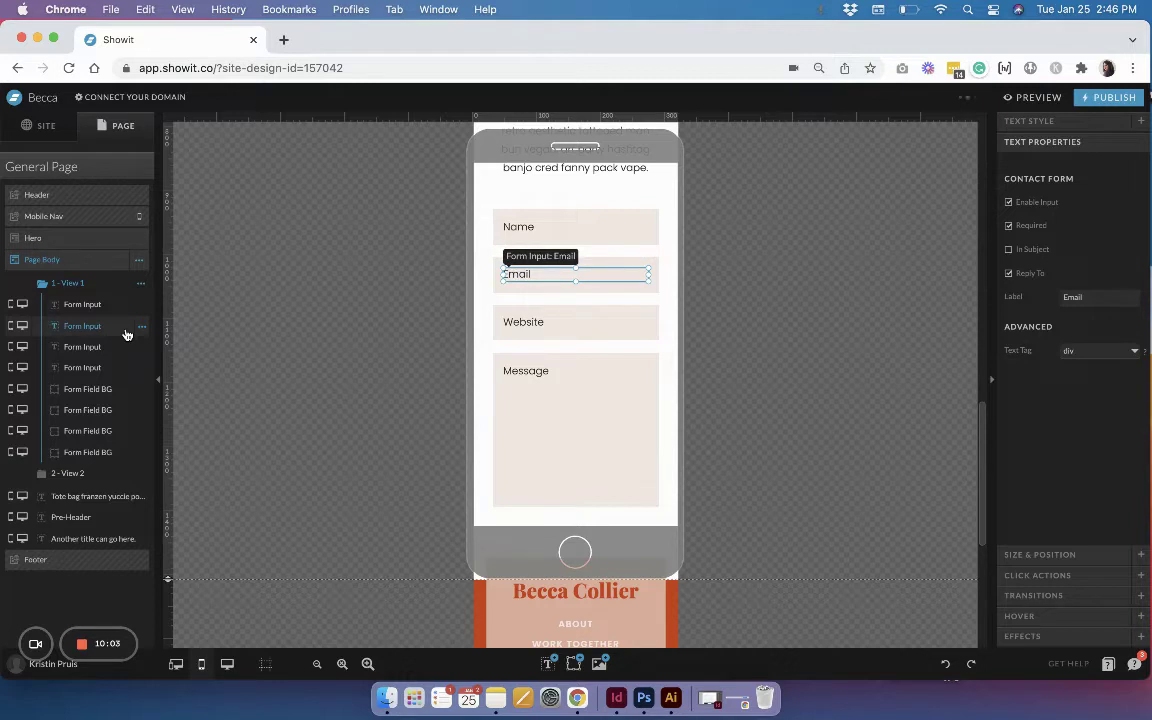
- Select each mobile form input together with its field background and centre the pair vertically
{"action": "left_click", "coordinate": [664, 298]}
{"action": "left_click_drag", "start_coordinate": [489, 226], "coordinate": [591, 237]}
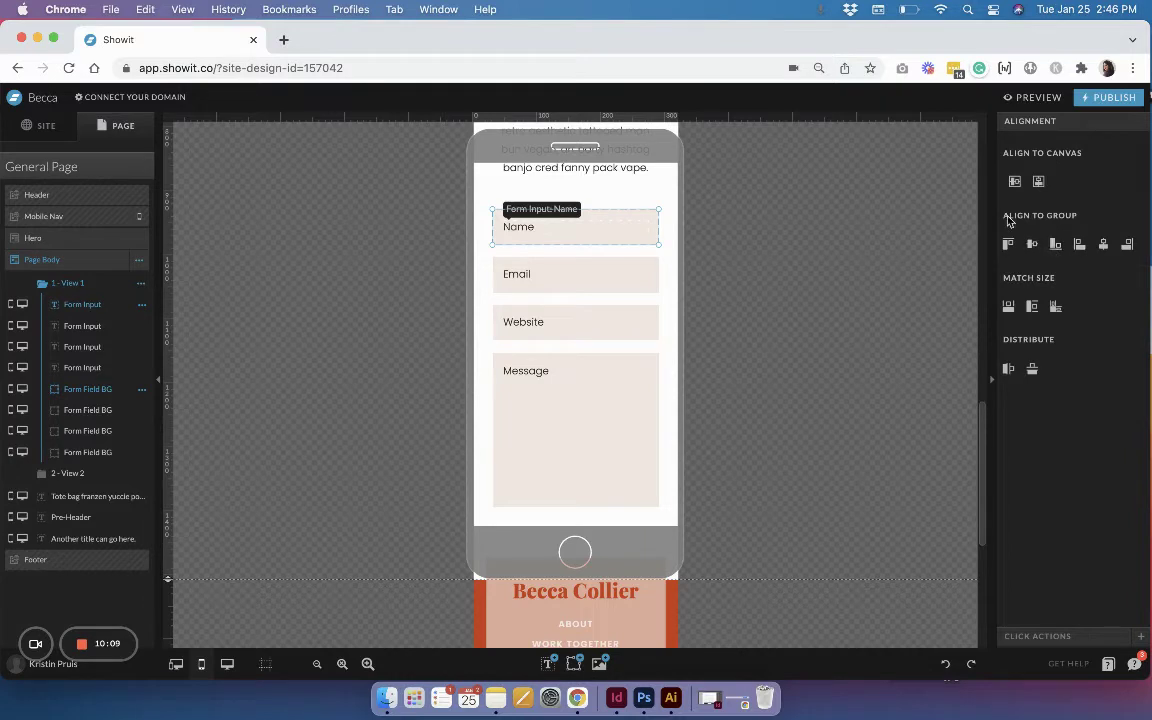
{"action": "left_click_drag", "start_coordinate": [666, 283], "coordinate": [635, 270]}
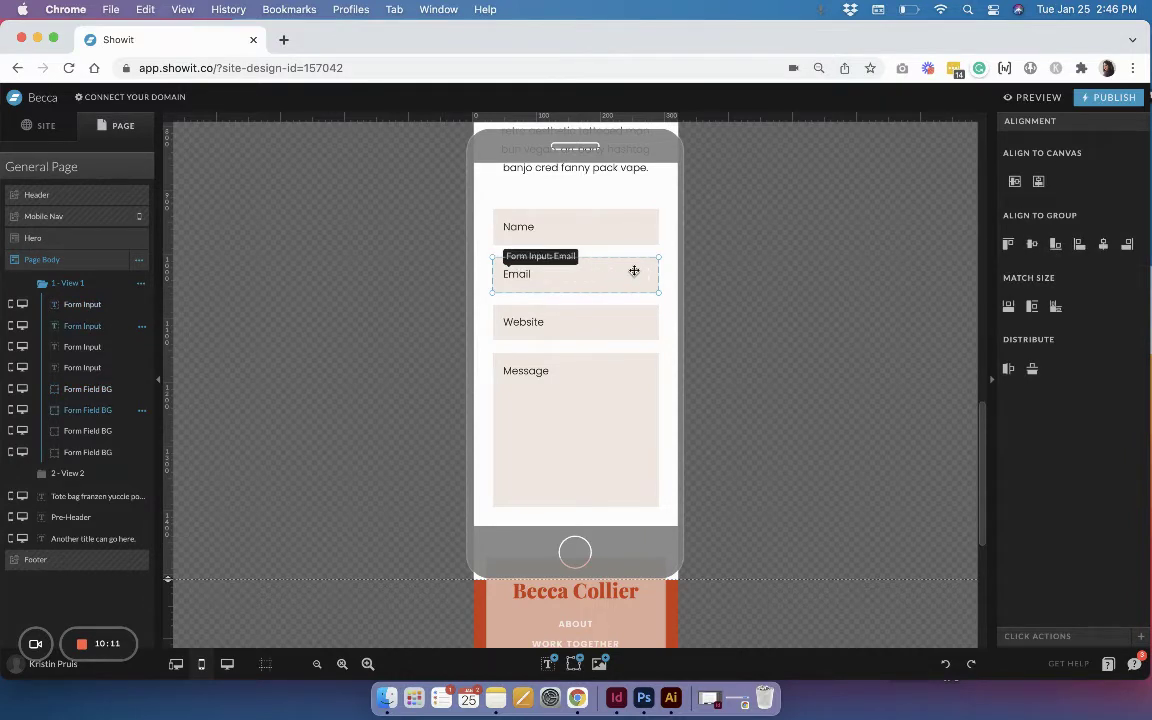
{"action": "left_click_drag", "start_coordinate": [670, 314], "coordinate": [590, 322]}
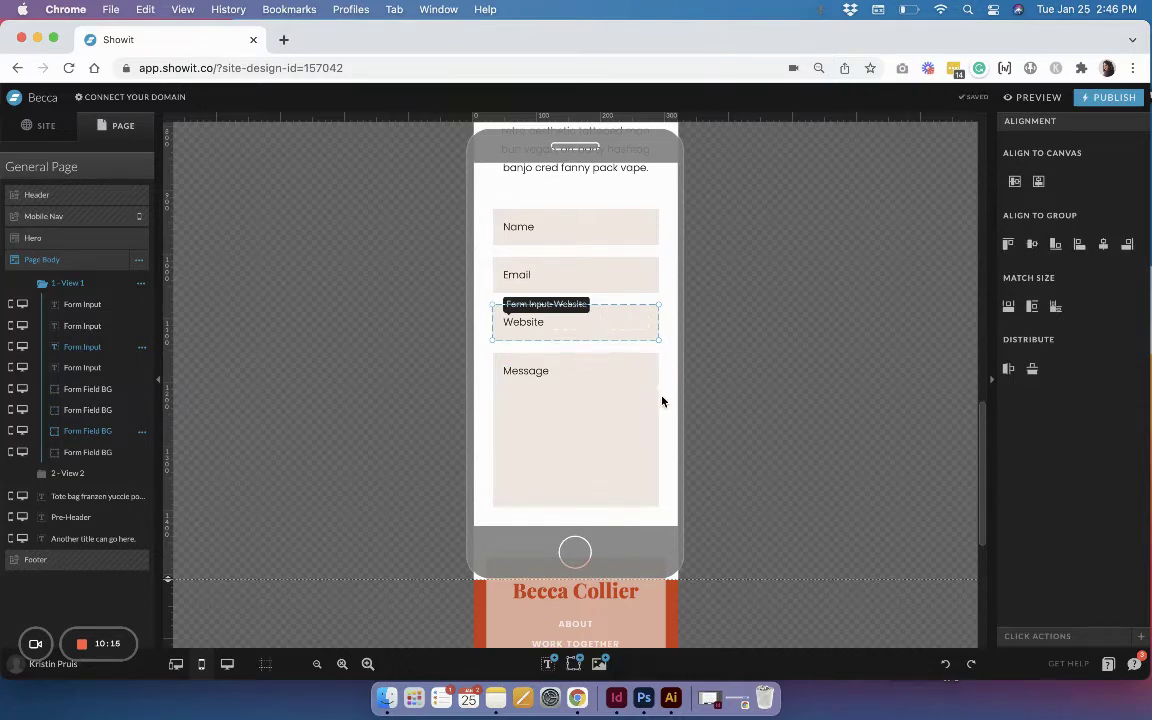
{"action": "left_click_drag", "start_coordinate": [663, 399], "coordinate": [589, 373]}
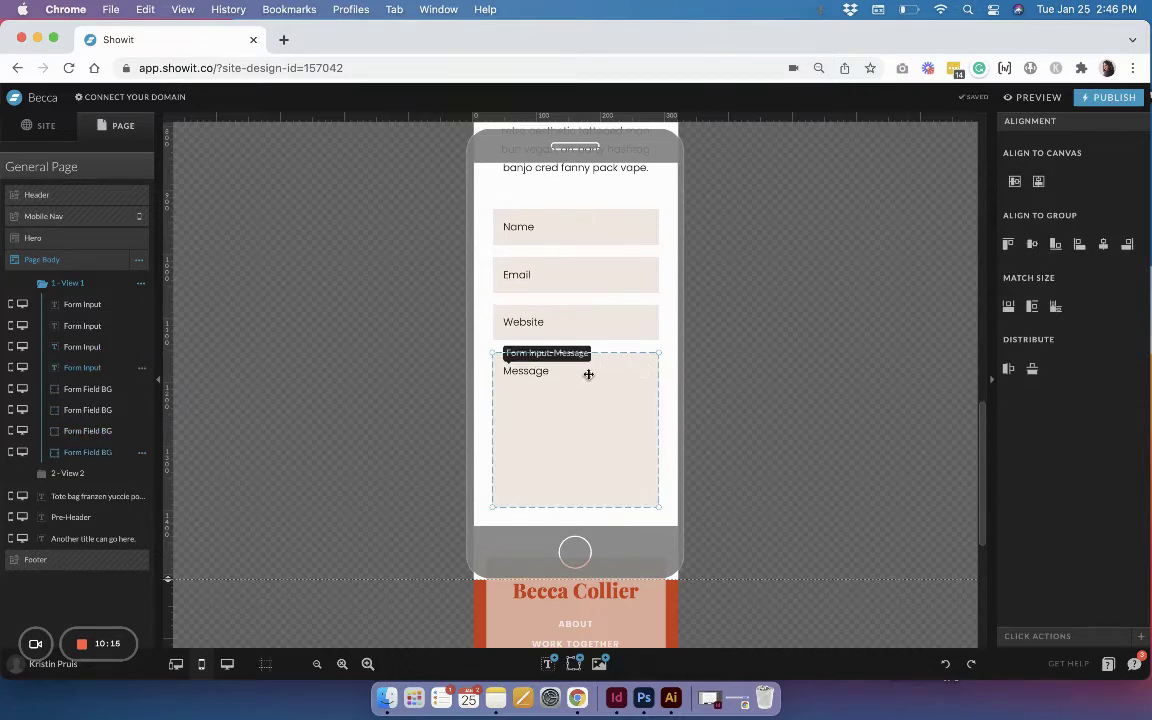
- Switch to the desktop layout and extend the Page Body canvas to a height of about 1246 px
{"action": "left_click", "coordinate": [671, 258]}
{"action": "scroll", "coordinate": [671, 258], "scroll_direction": "down", "scroll_amount": 3}
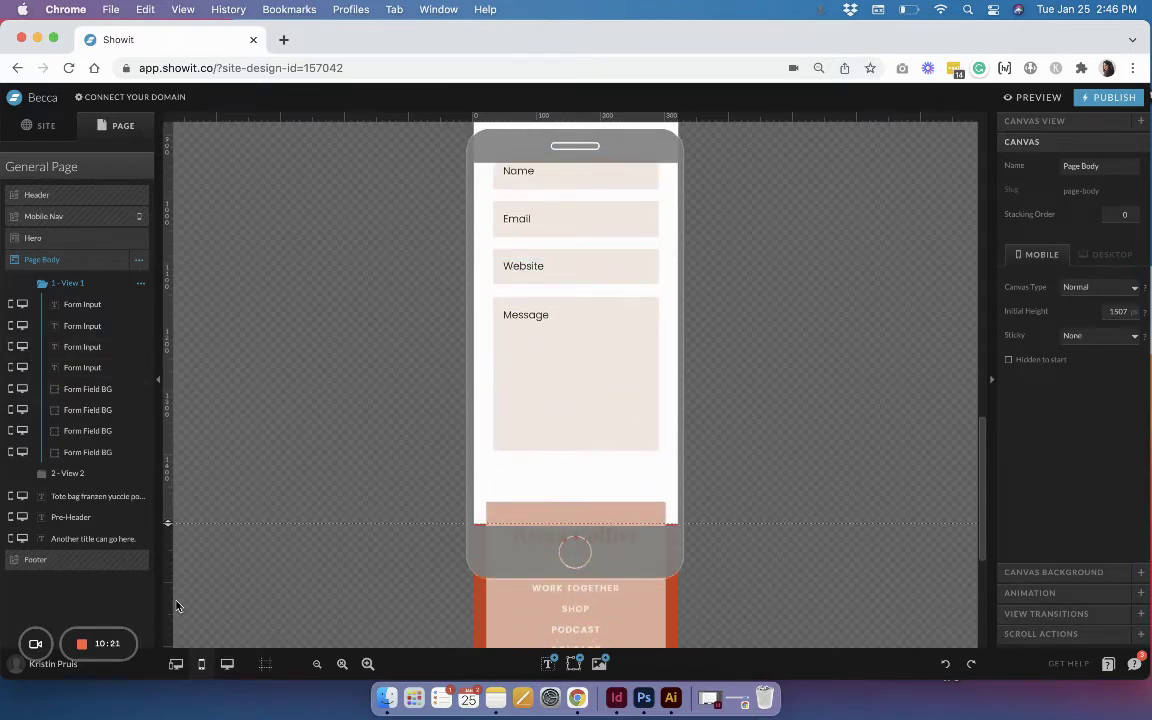
{"action": "left_click", "coordinate": [228, 665]}
{"action": "scroll", "coordinate": [676, 399], "scroll_direction": "down", "scroll_amount": 10}
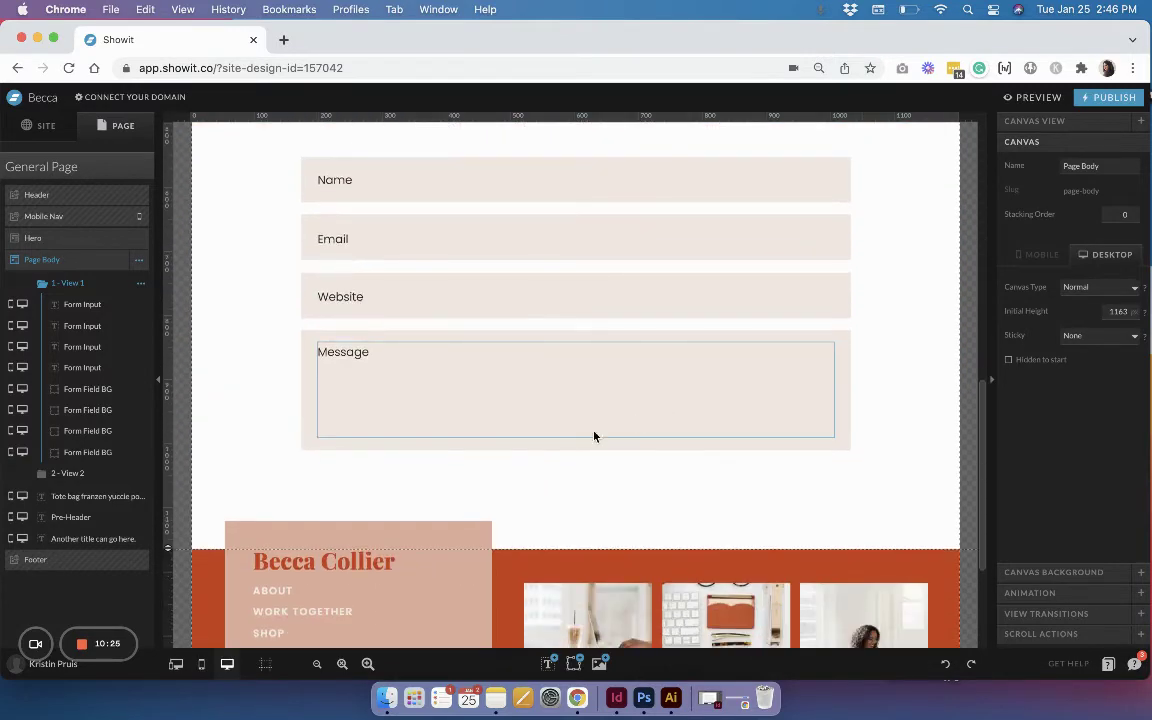
{"action": "left_click_drag", "start_coordinate": [176, 547], "coordinate": [170, 590]}
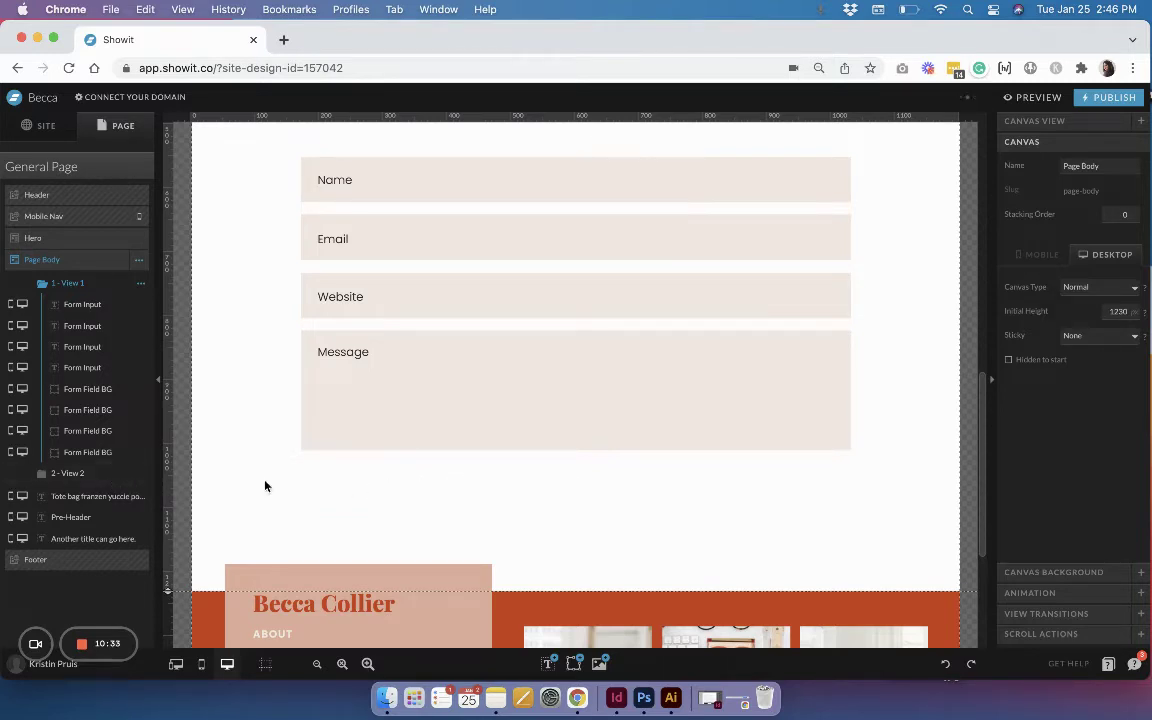
{"action": "scroll", "coordinate": [411, 504], "scroll_direction": "down", "scroll_amount": 1}
{"action": "left_click_drag", "start_coordinate": [179, 565], "coordinate": [179, 576]}
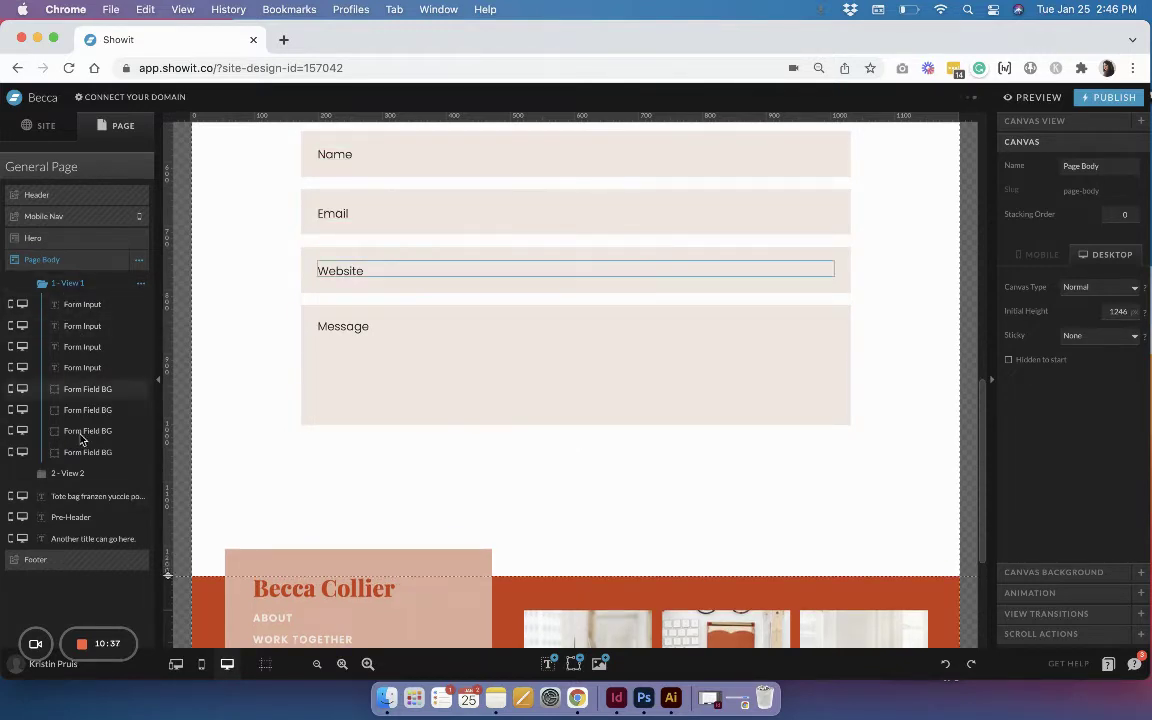
- Add a rectangle to View 1 and shrink it to a button shape of about 239 by 75 px
{"action": "left_click", "coordinate": [565, 660]}
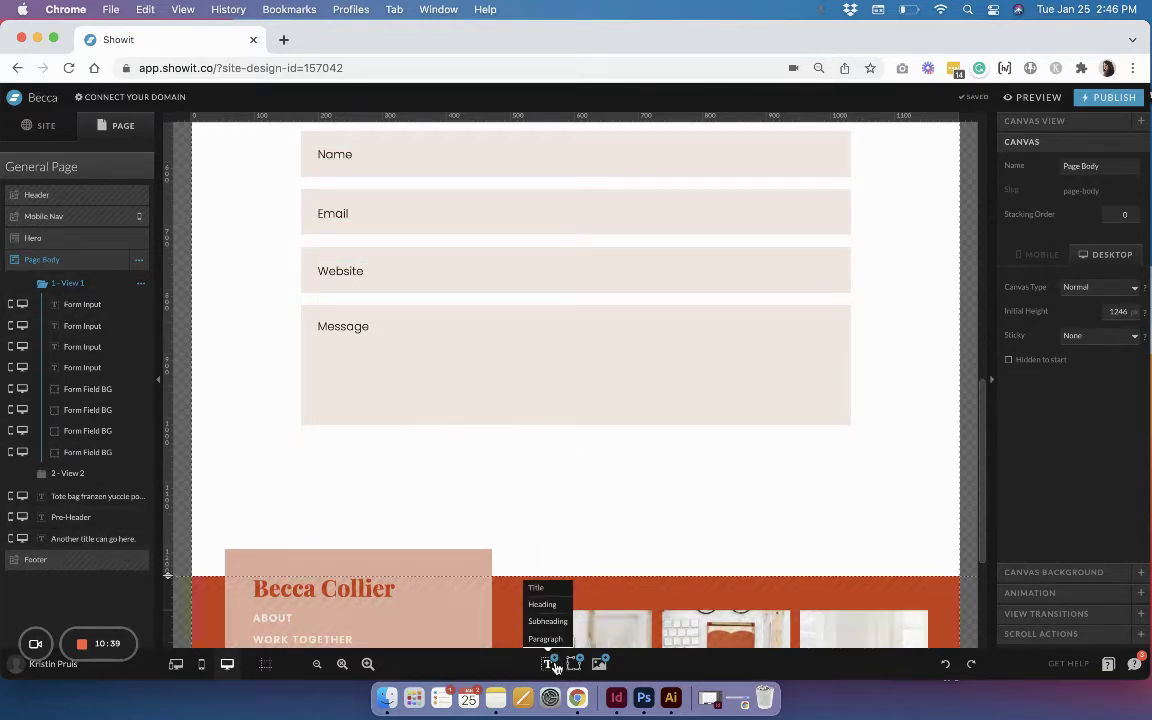
{"action": "left_click", "coordinate": [569, 538]}
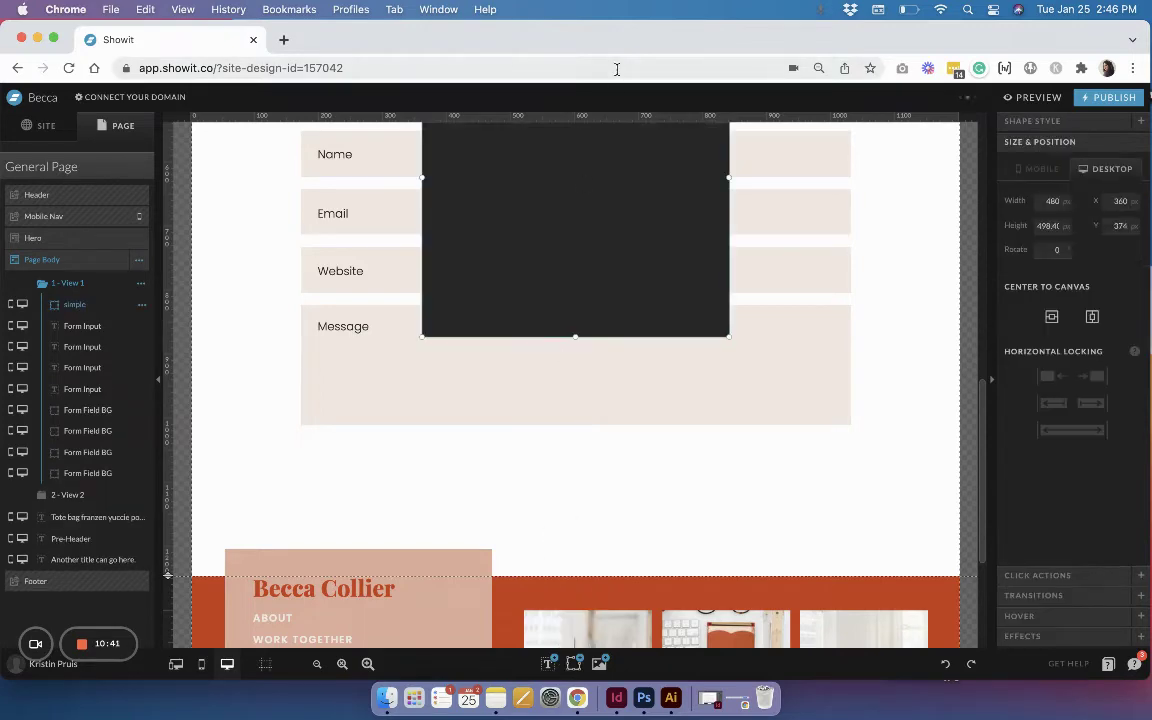
{"action": "scroll", "coordinate": [620, 231], "scroll_direction": "up", "scroll_amount": 5}
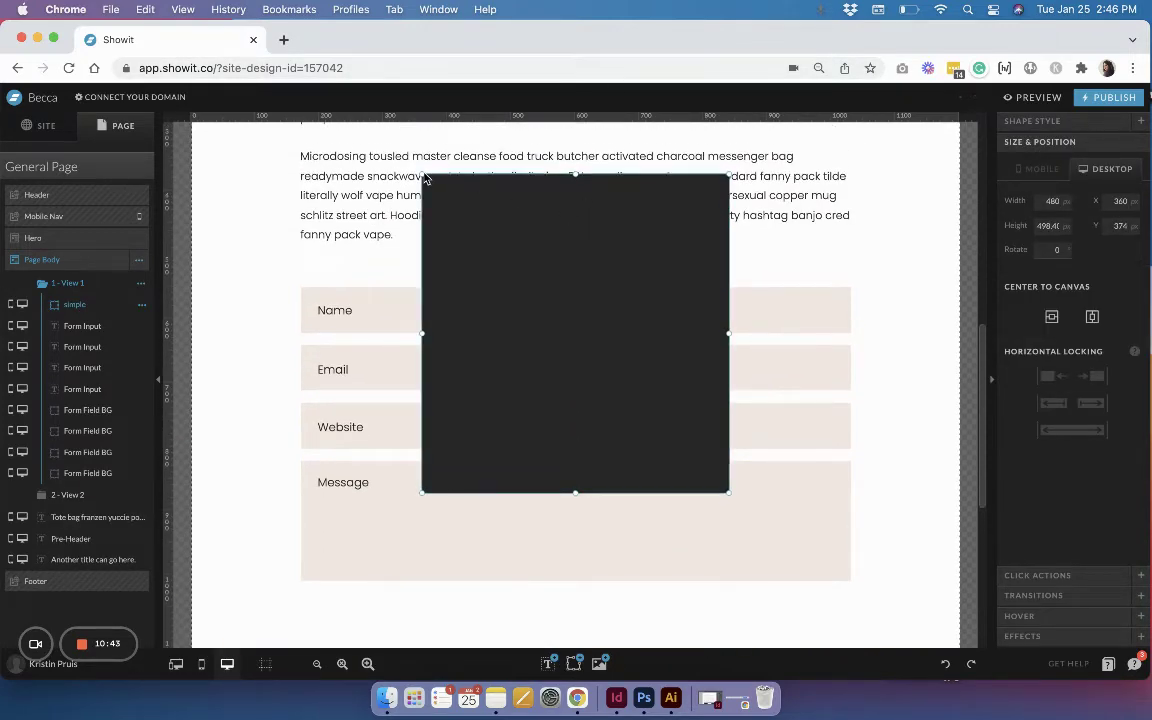
{"action": "left_click_drag", "start_coordinate": [422, 175], "coordinate": [577, 443]}
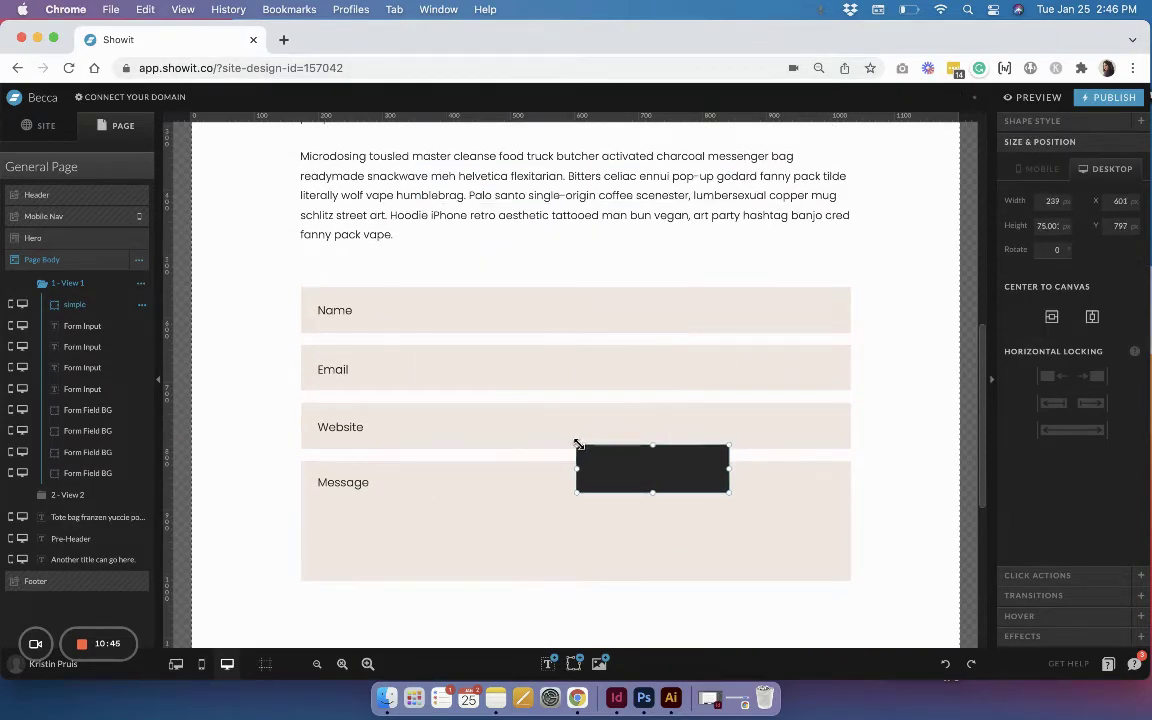
- Fill the new rectangle with the rust-orange palette colour 4
{"action": "left_click", "coordinate": [1099, 129]}
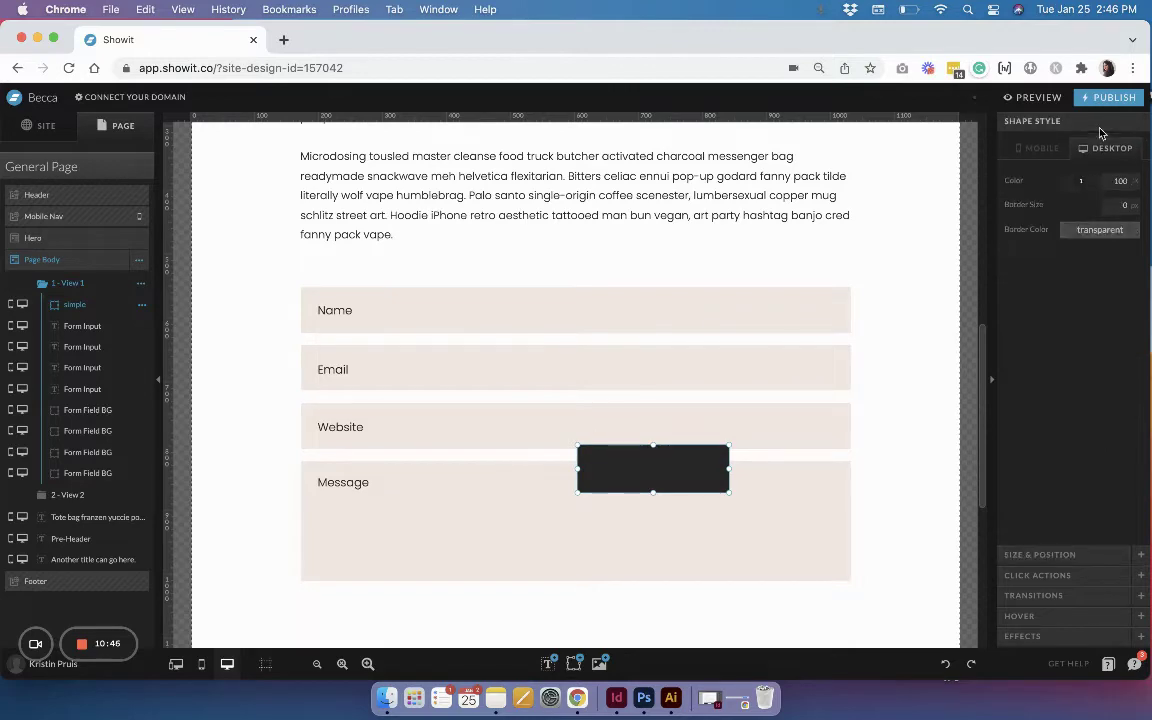
{"action": "left_click", "coordinate": [1081, 181]}
{"action": "left_click", "coordinate": [1080, 215]}
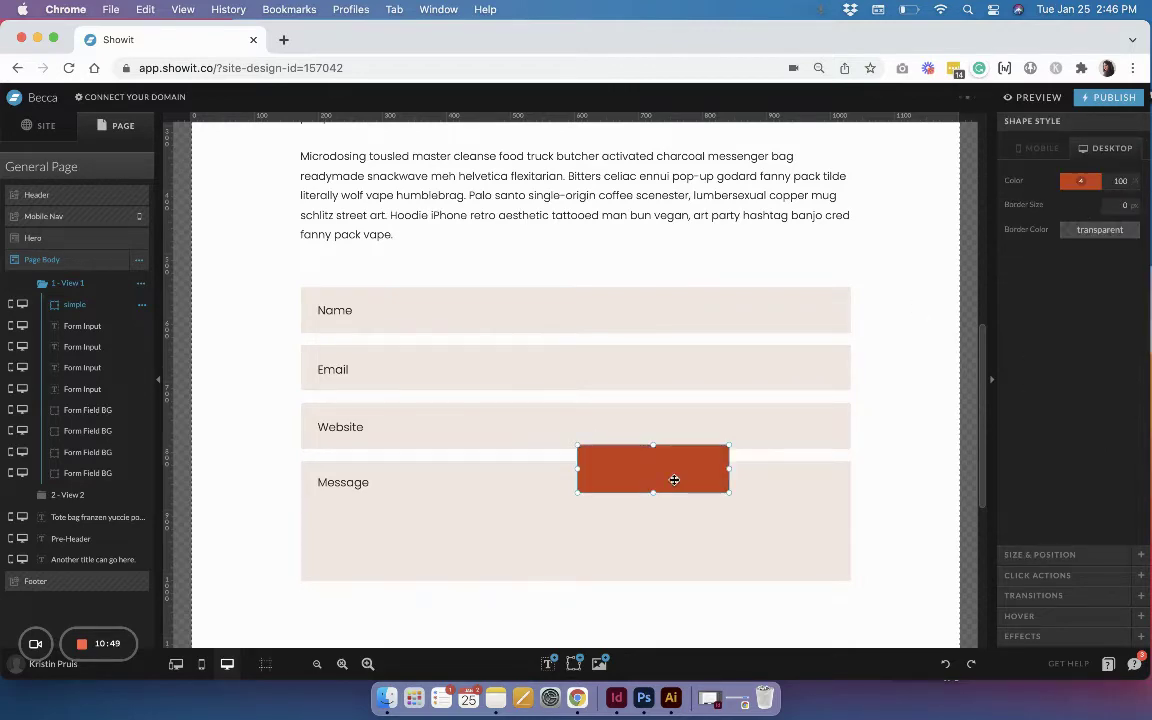
- Move the orange rectangle just below the Message field and left-align it with the four field backgrounds
{"action": "scroll", "coordinate": [690, 450], "scroll_direction": "down", "scroll_amount": 3}
{"action": "left_click_drag", "start_coordinate": [697, 380], "coordinate": [422, 526]}
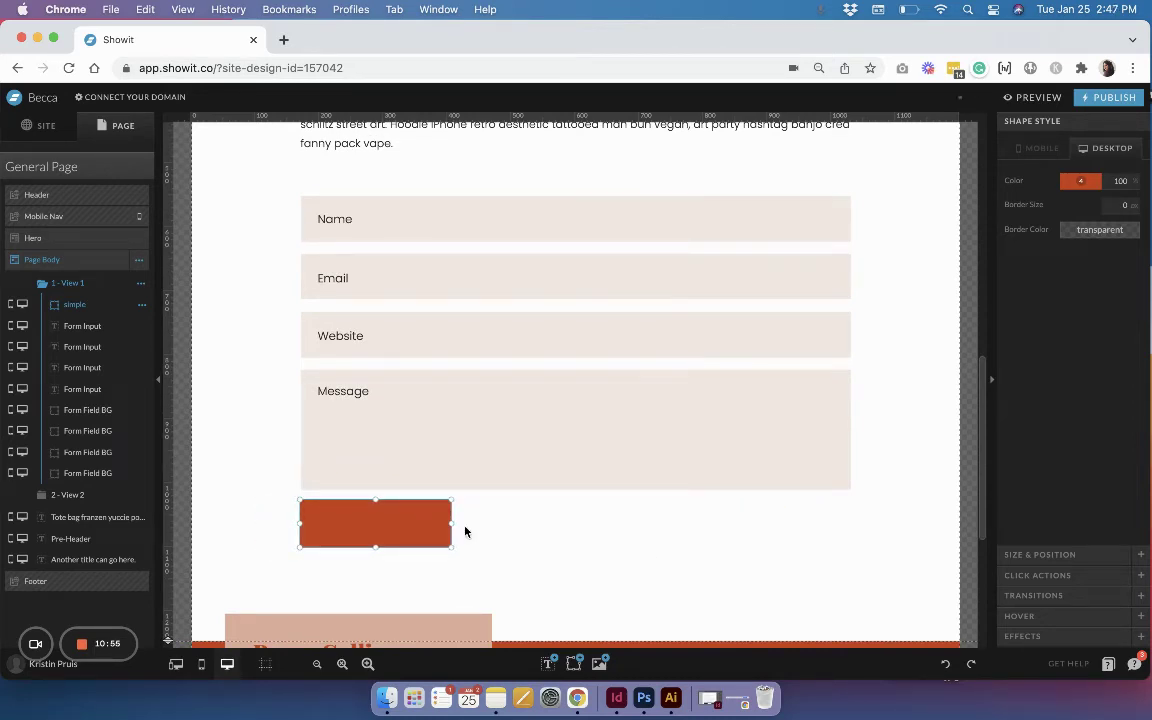
{"action": "left_click", "coordinate": [464, 531]}
{"action": "left_click_drag", "start_coordinate": [278, 205], "coordinate": [306, 506]}
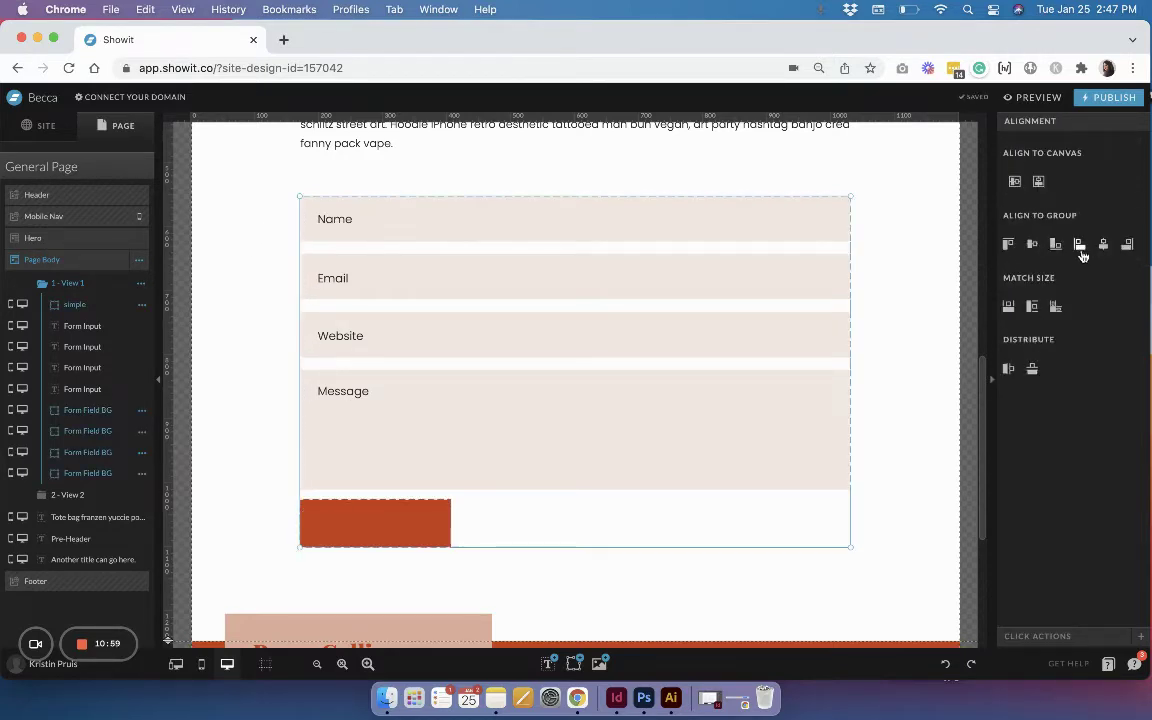
{"action": "mouse_move", "coordinate": [574, 663]}
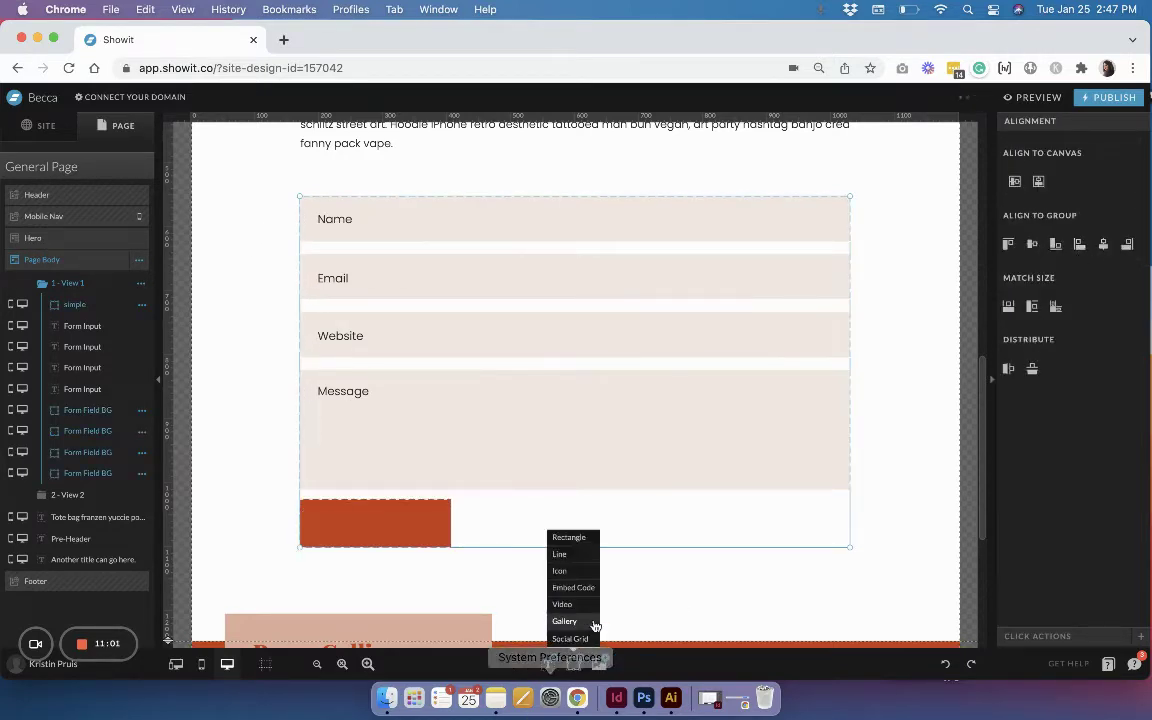
{"action": "left_click", "coordinate": [590, 620]}
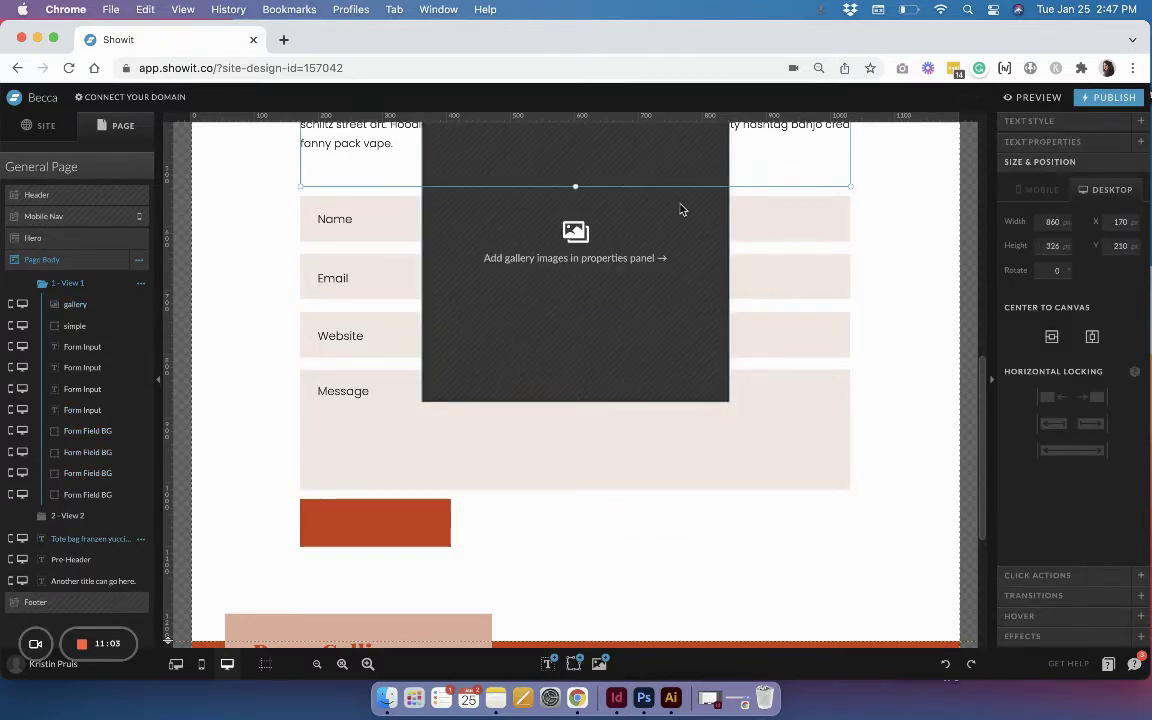
{"action": "key", "text": "Delete"}
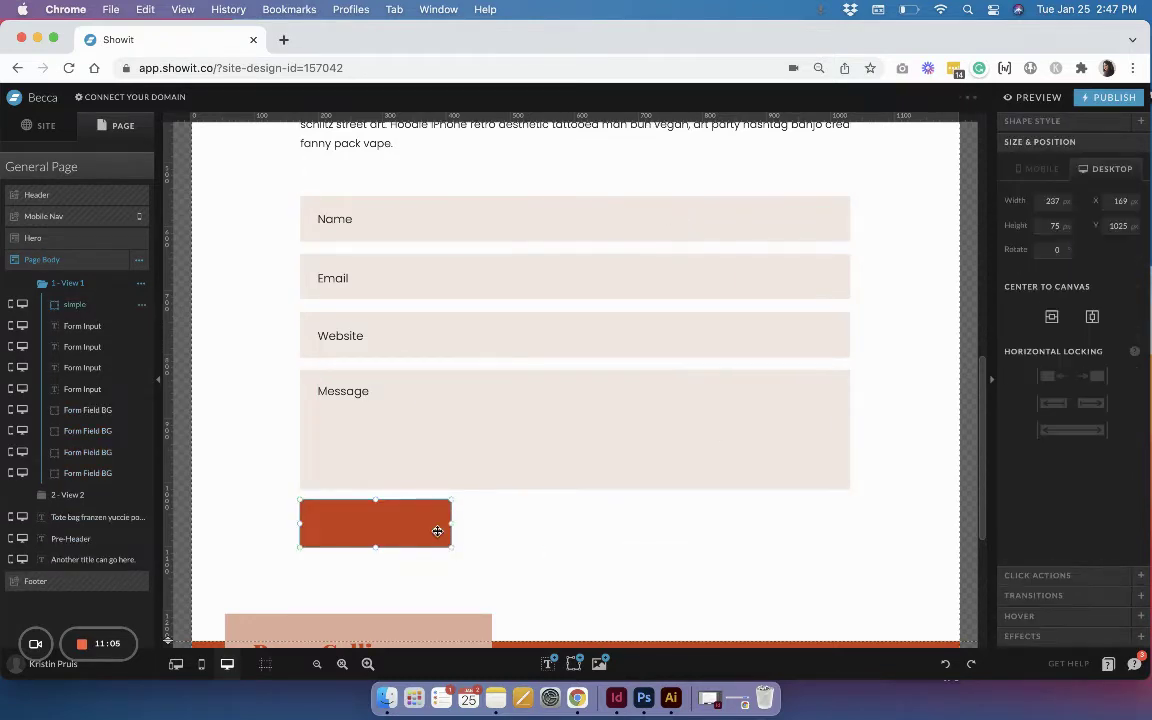
- Lower the orange rectangle slightly to Y 1030 px
{"action": "left_click_drag", "start_coordinate": [437, 530], "coordinate": [456, 545]}
- Add a paragraph text element to View 1 that reads SUBMIT
{"action": "mouse_move", "coordinate": [562, 665]}
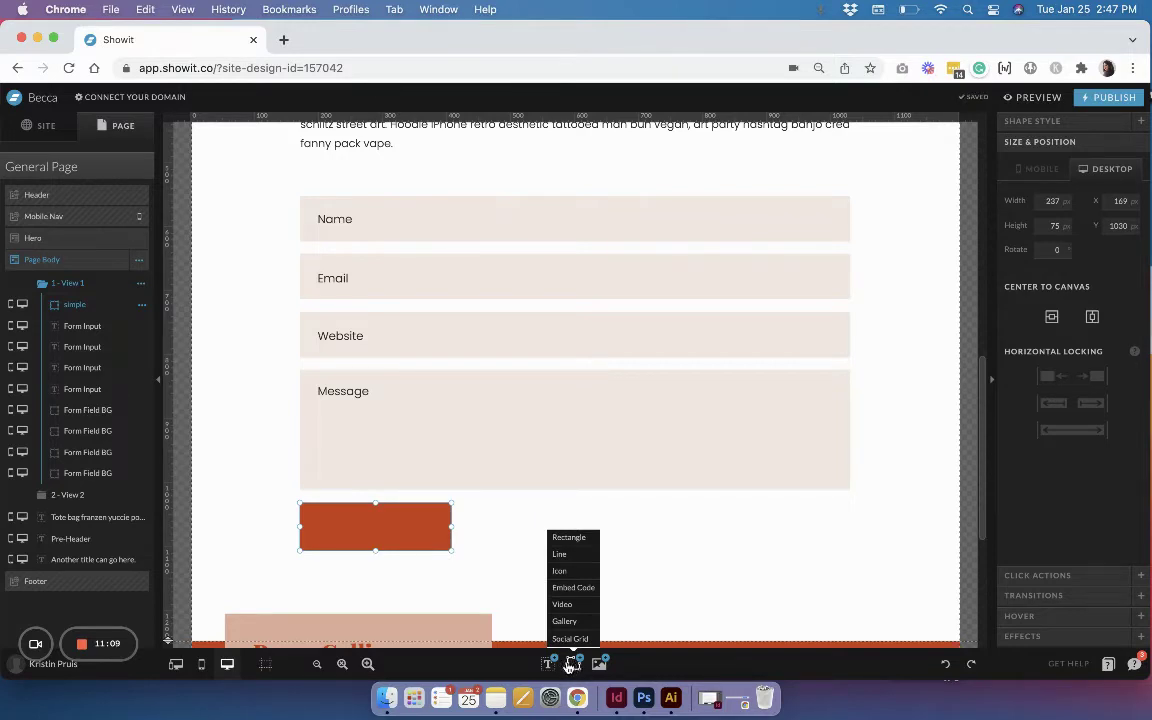
{"action": "left_click", "coordinate": [545, 638]}
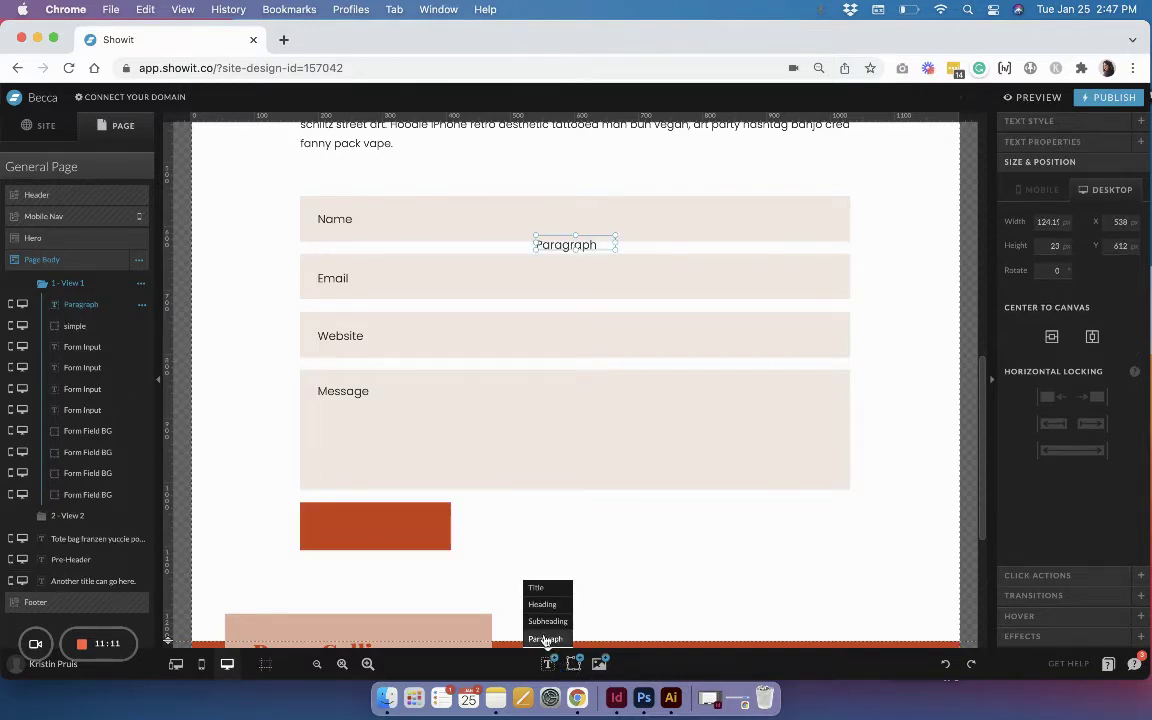
{"action": "double_click", "coordinate": [575, 244]}
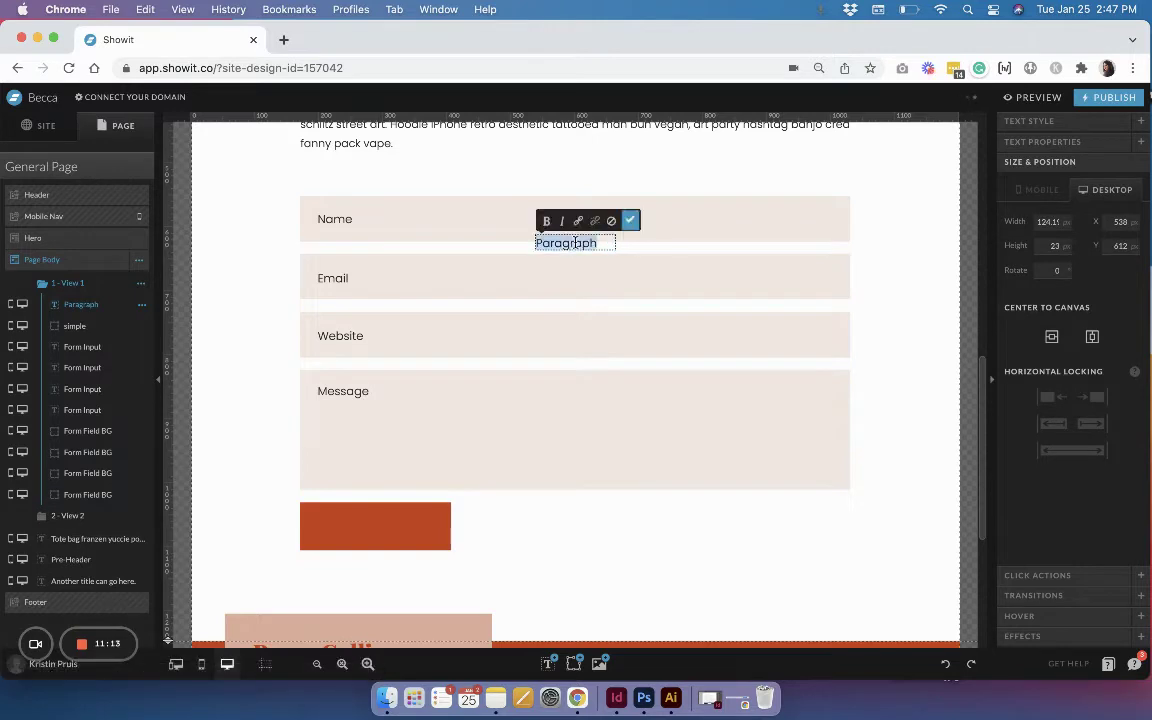
{"action": "type", "text": "SUBMIT"}
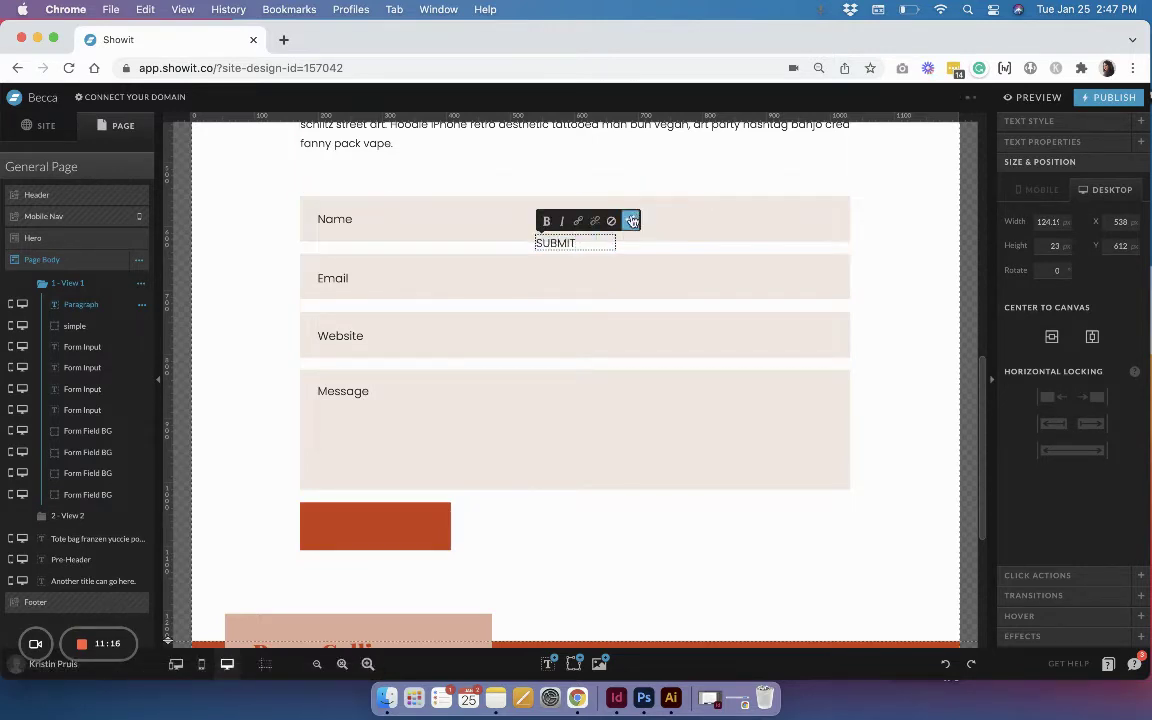
{"action": "left_click", "coordinate": [630, 220]}
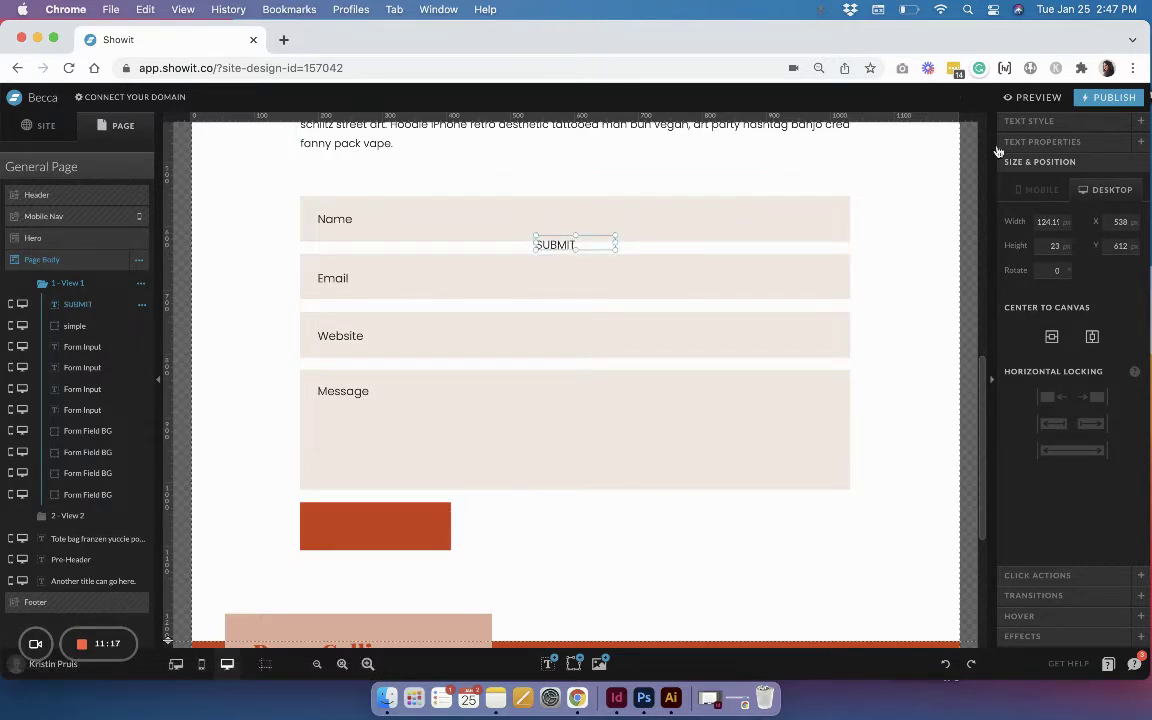
- Set the SUBMIT text to Poppins Semi Bold with a letter spacing of 0.2 em
{"action": "left_click", "coordinate": [1052, 124]}
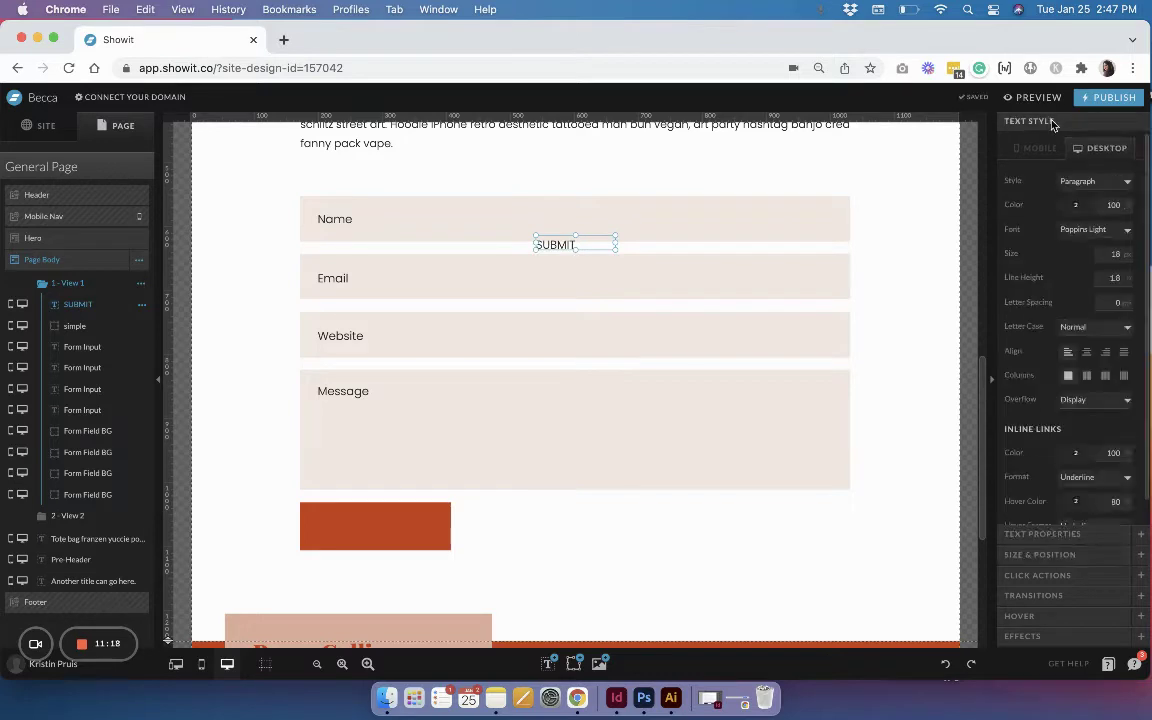
{"action": "left_click", "coordinate": [1076, 229]}
{"action": "left_click", "coordinate": [1070, 256]}
{"action": "left_click", "coordinate": [1124, 300]}
{"action": "type", "text": "0.1"}
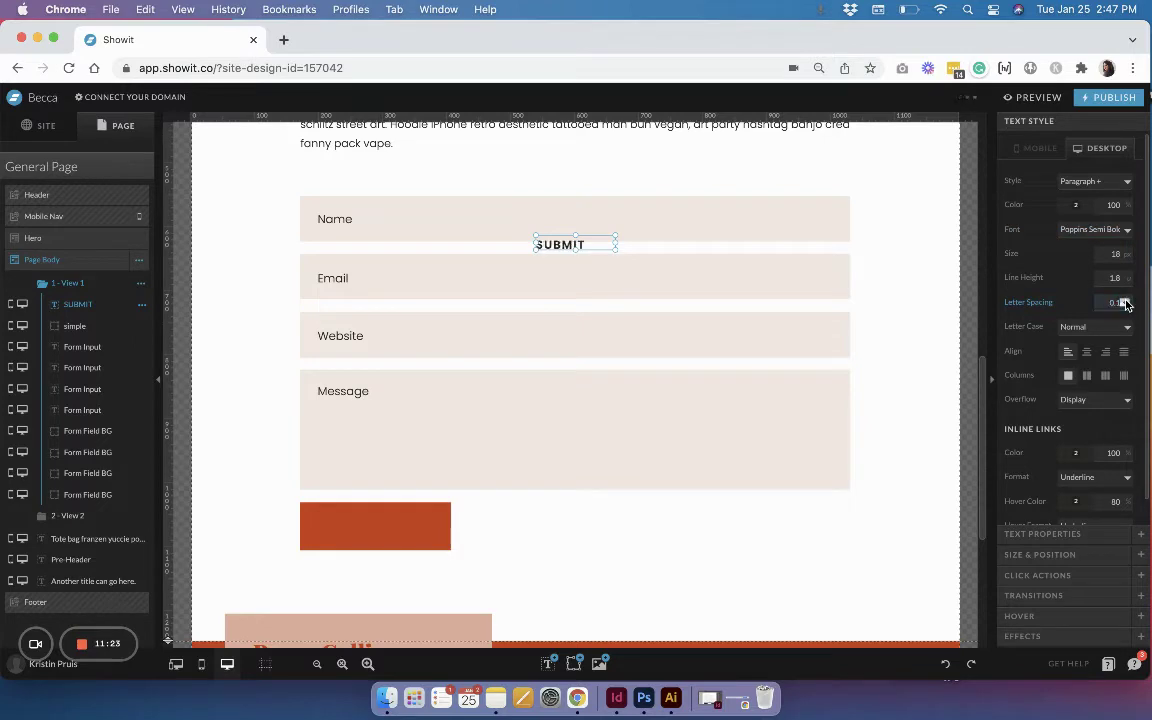
{"action": "key", "text": "Return"}
- Colour the SUBMIT text white and centre-align it within its text box
{"action": "left_click", "coordinate": [1076, 205]}
{"action": "left_click", "coordinate": [1049, 231]}
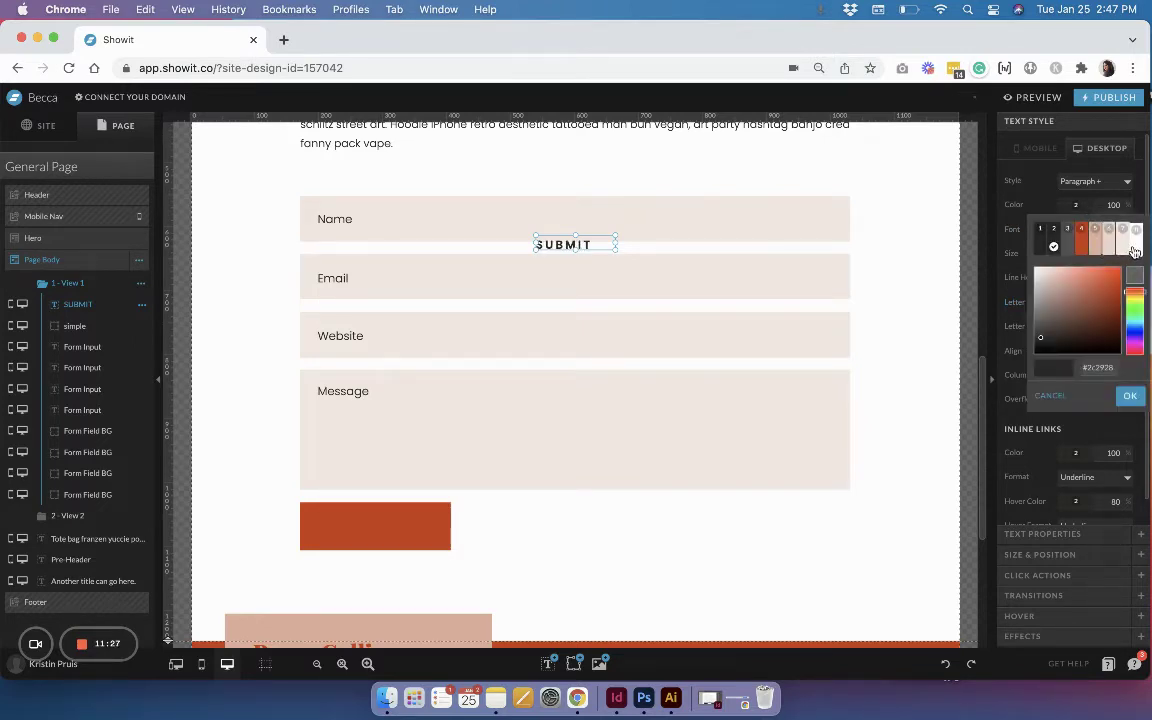
{"action": "left_click", "coordinate": [576, 240]}
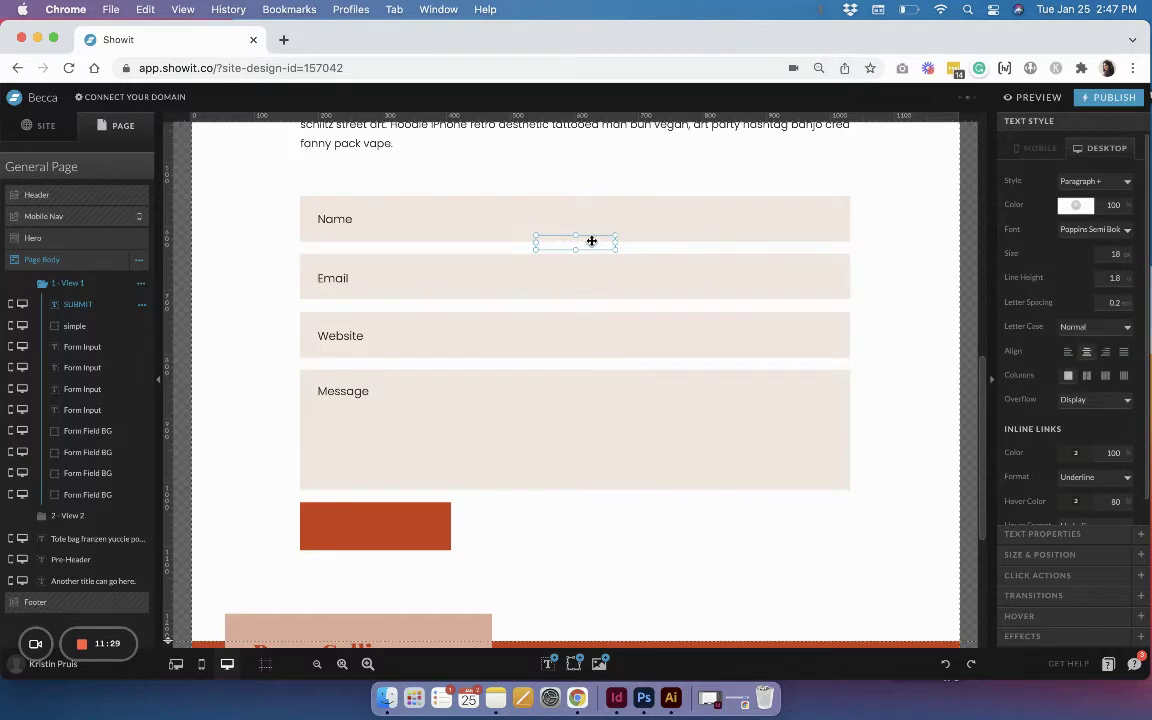
- Place the SUBMIT text on the orange rectangle and centre the two horizontally with each other
{"action": "left_click_drag", "start_coordinate": [591, 239], "coordinate": [389, 522]}
{"action": "left_click_drag", "start_coordinate": [389, 526], "coordinate": [385, 526]}
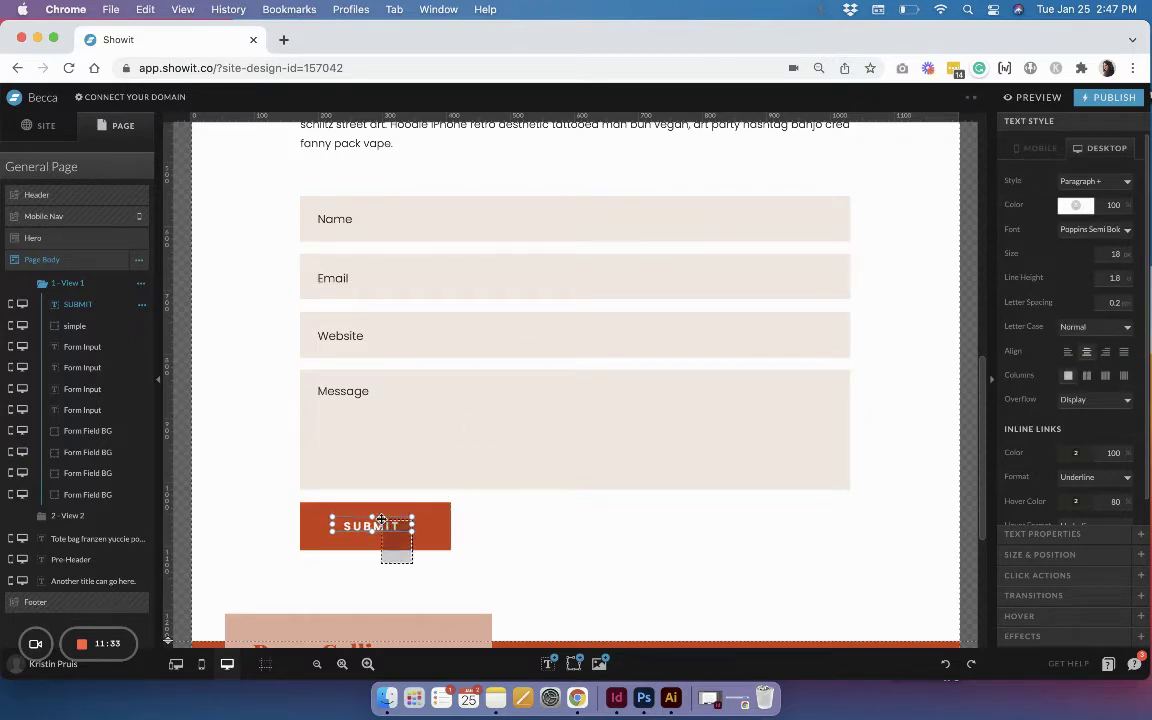
{"action": "left_click", "coordinate": [380, 540], "text": "shift"}
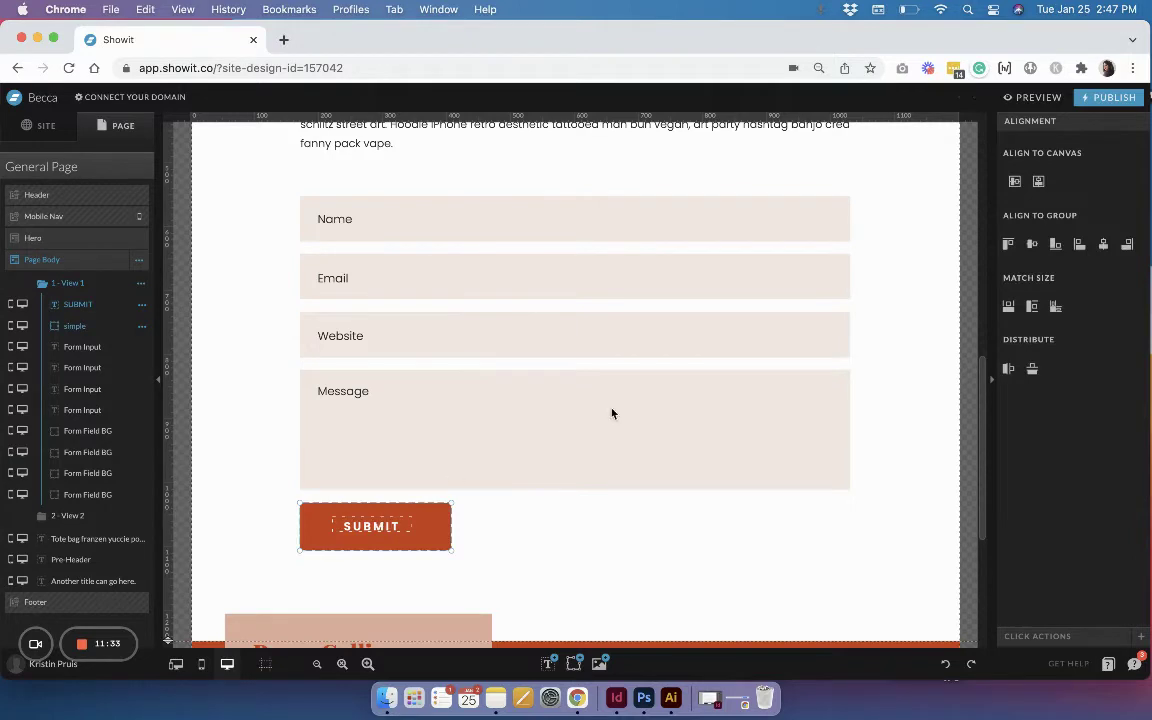
{"action": "left_click", "coordinate": [1104, 250]}
{"action": "left_click", "coordinate": [526, 537]}
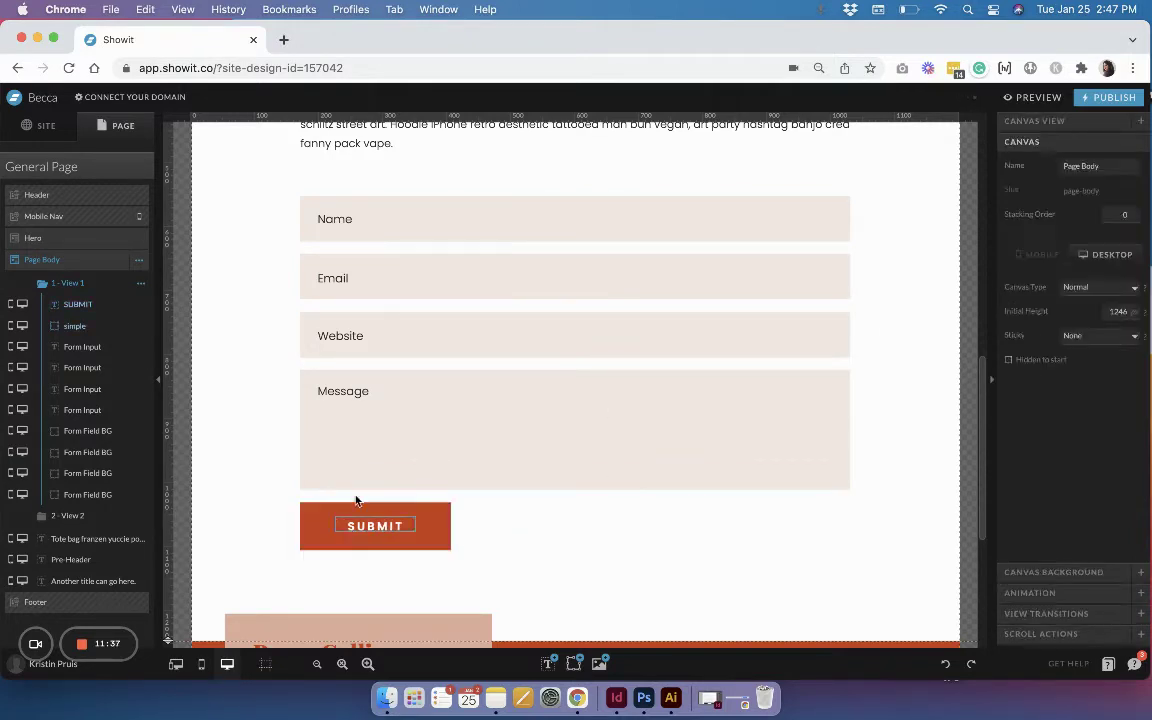
- Move the SUBMIT text and the rectangle together below the Form Field BG layers in View 1
{"action": "scroll", "coordinate": [396, 374], "scroll_direction": "down", "scroll_amount": 2}
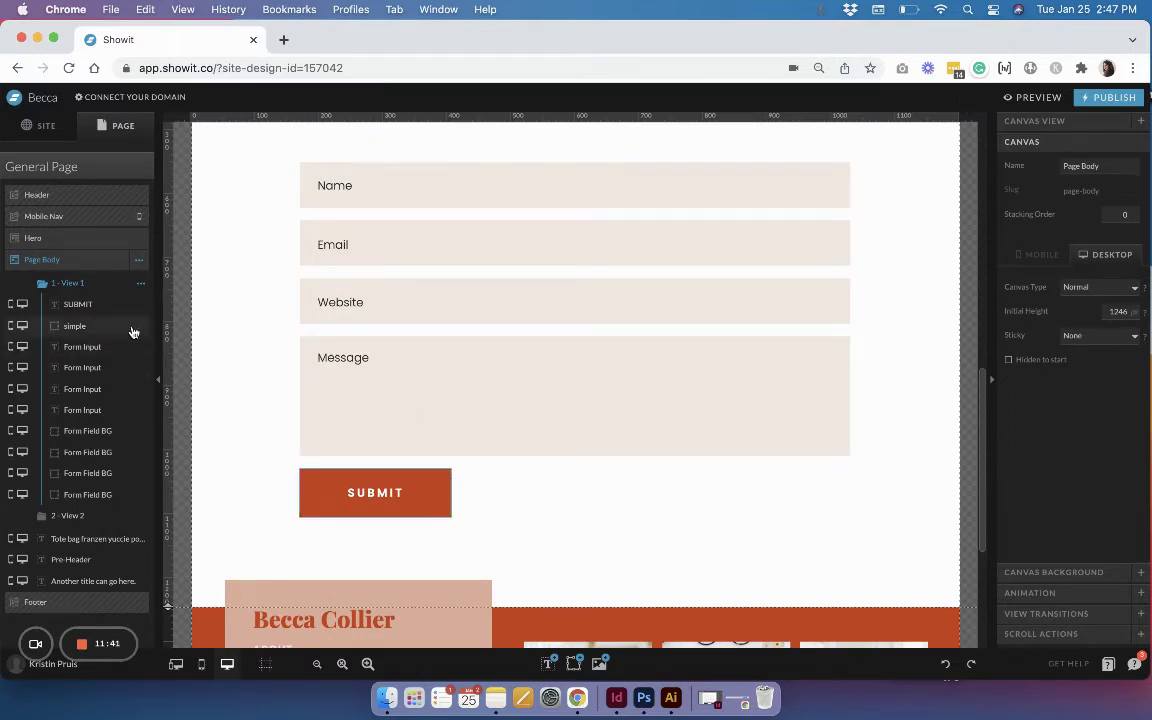
{"action": "left_click", "coordinate": [80, 305]}
{"action": "left_click", "coordinate": [80, 326], "text": "shift"}
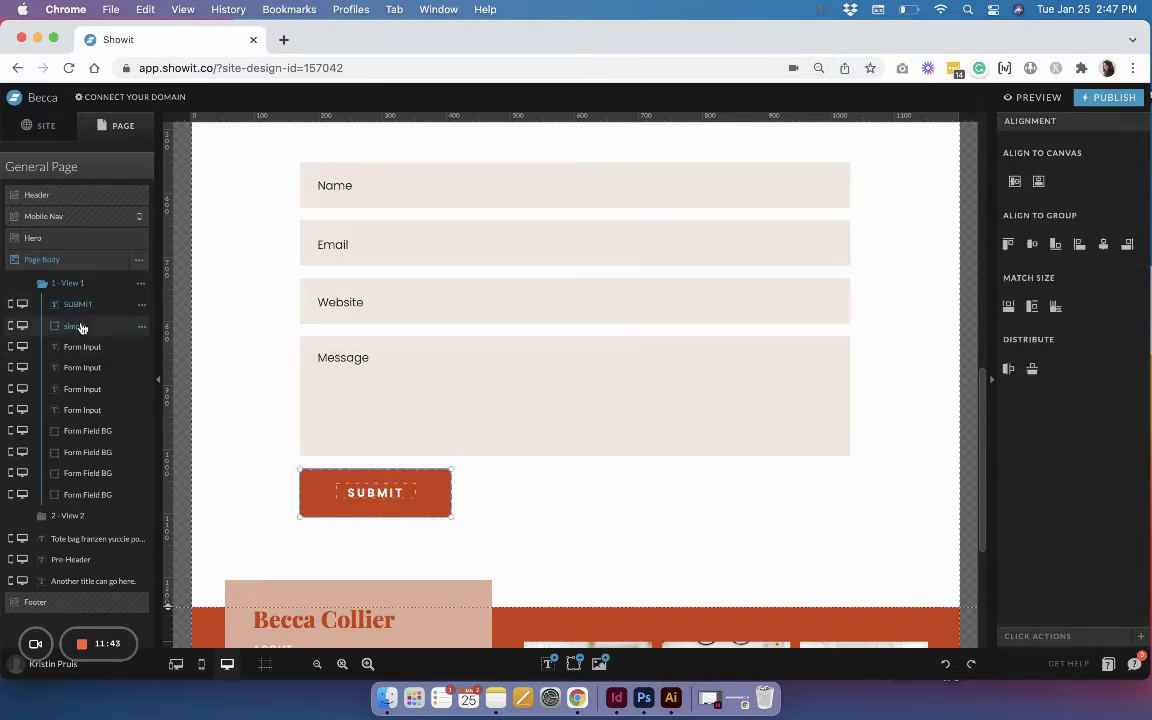
{"action": "left_click_drag", "start_coordinate": [80, 326], "coordinate": [78, 500]}
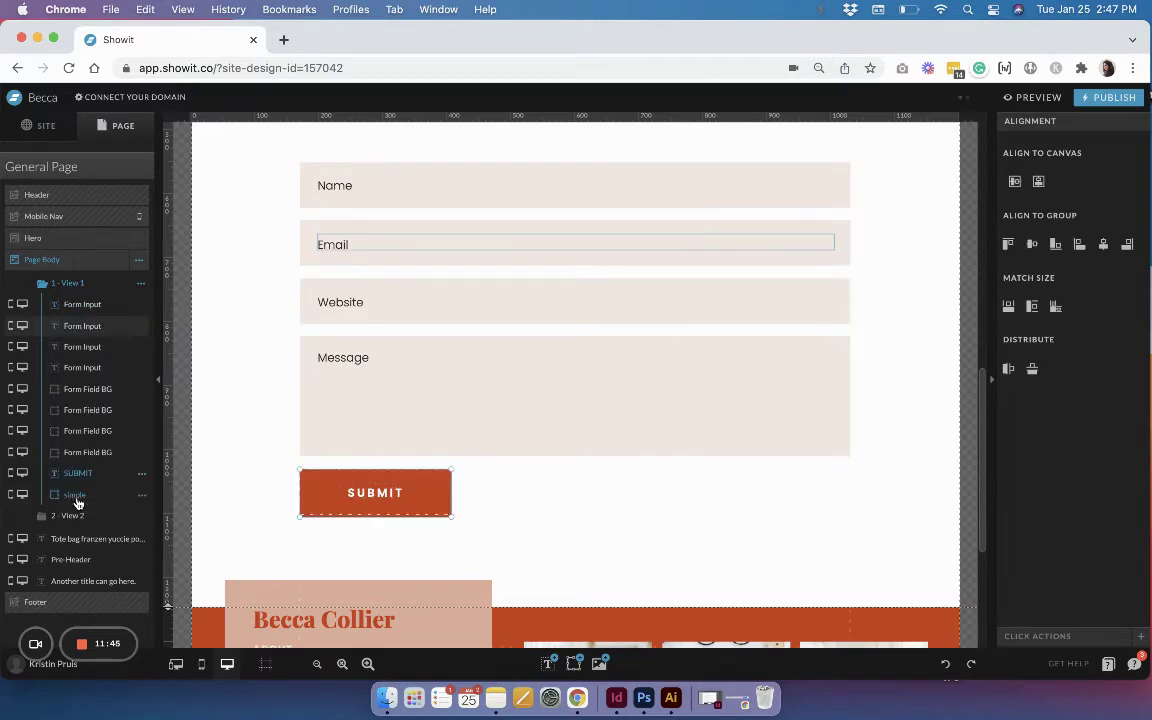
- Rename the orange rectangle's layer as Button BG
{"action": "left_click", "coordinate": [143, 497]}
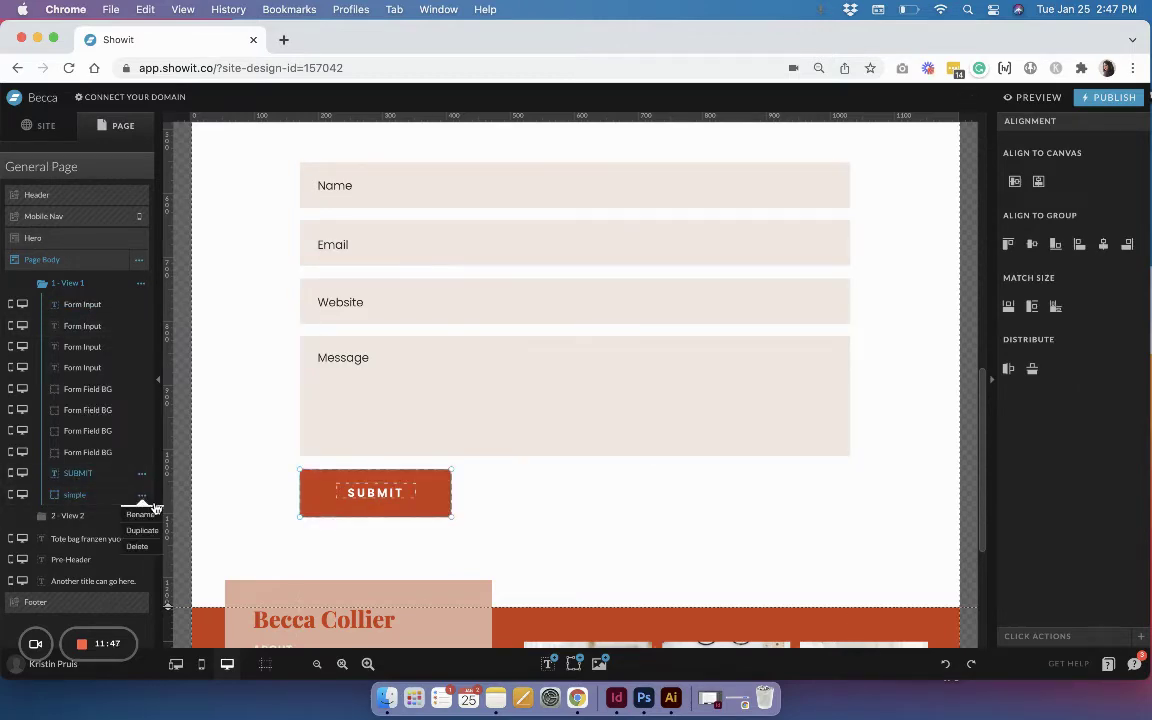
{"action": "left_click", "coordinate": [154, 519]}
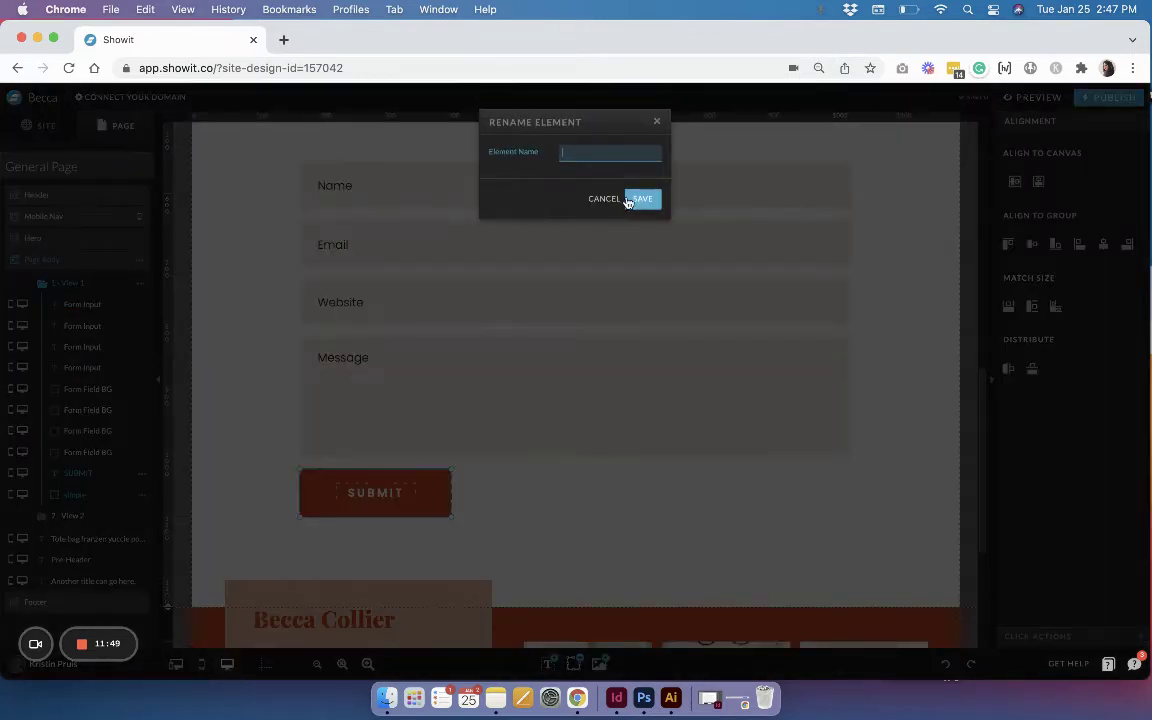
{"action": "type", "text": "b"}
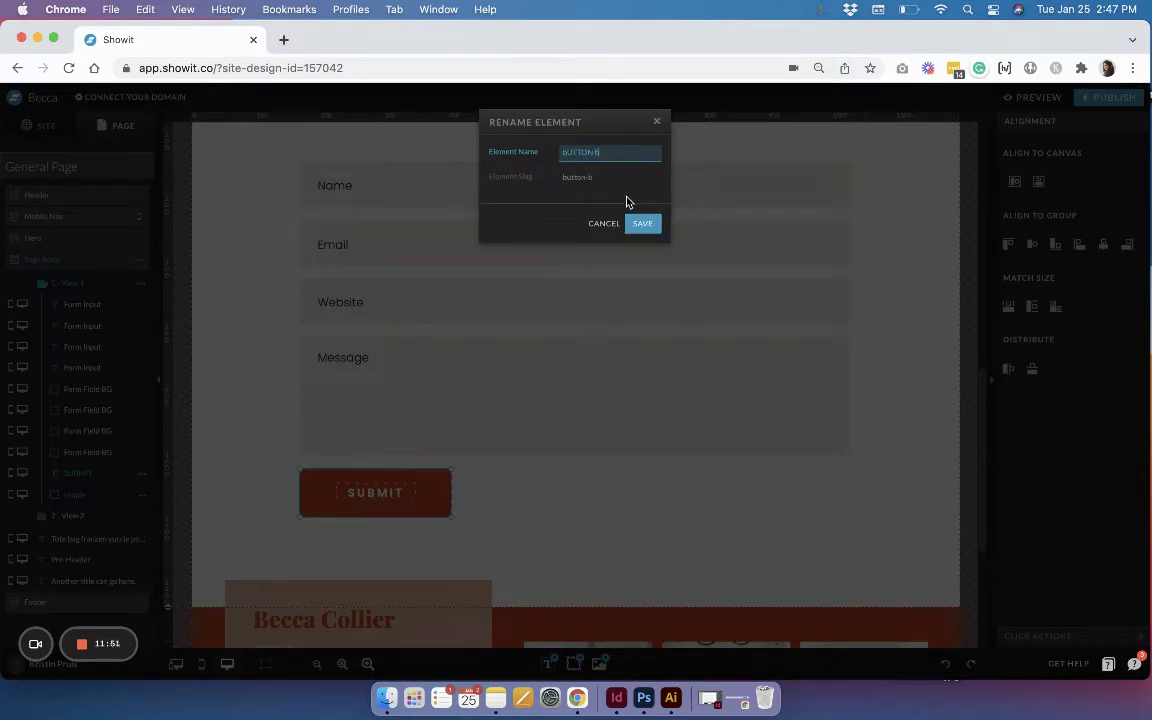
{"action": "key", "text": "super+z"}
{"action": "type", "text": "utton BG"}
{"action": "key", "text": "Return"}
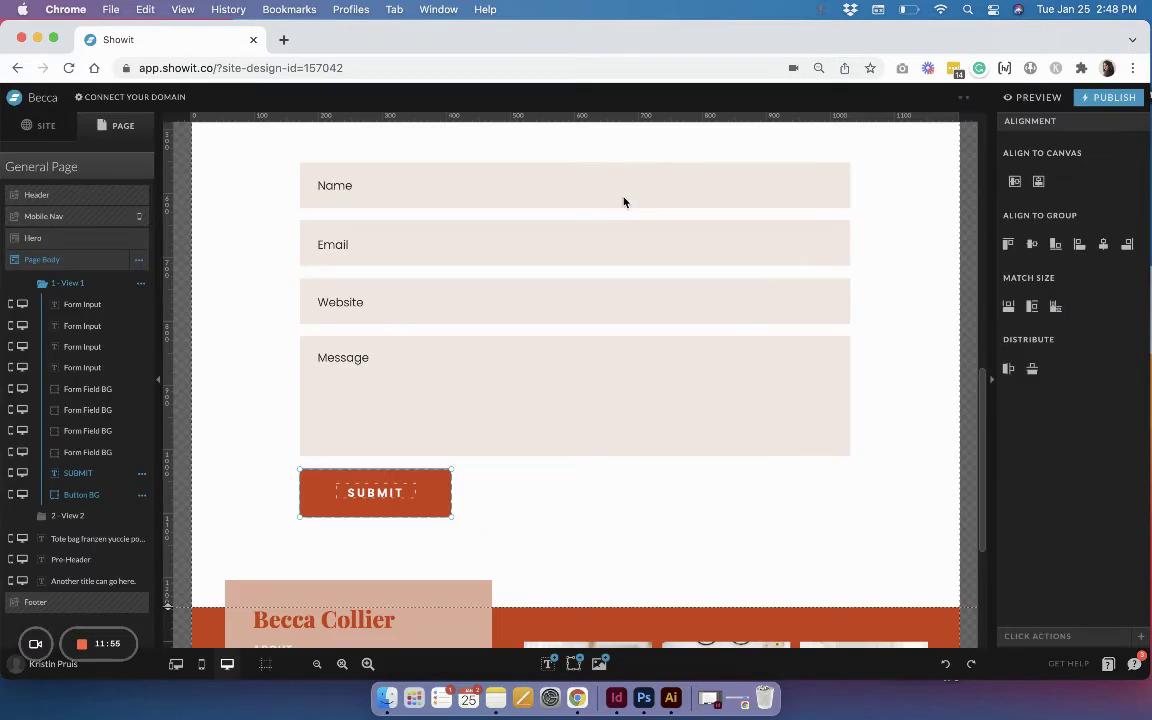
{"action": "left_click", "coordinate": [520, 499]}
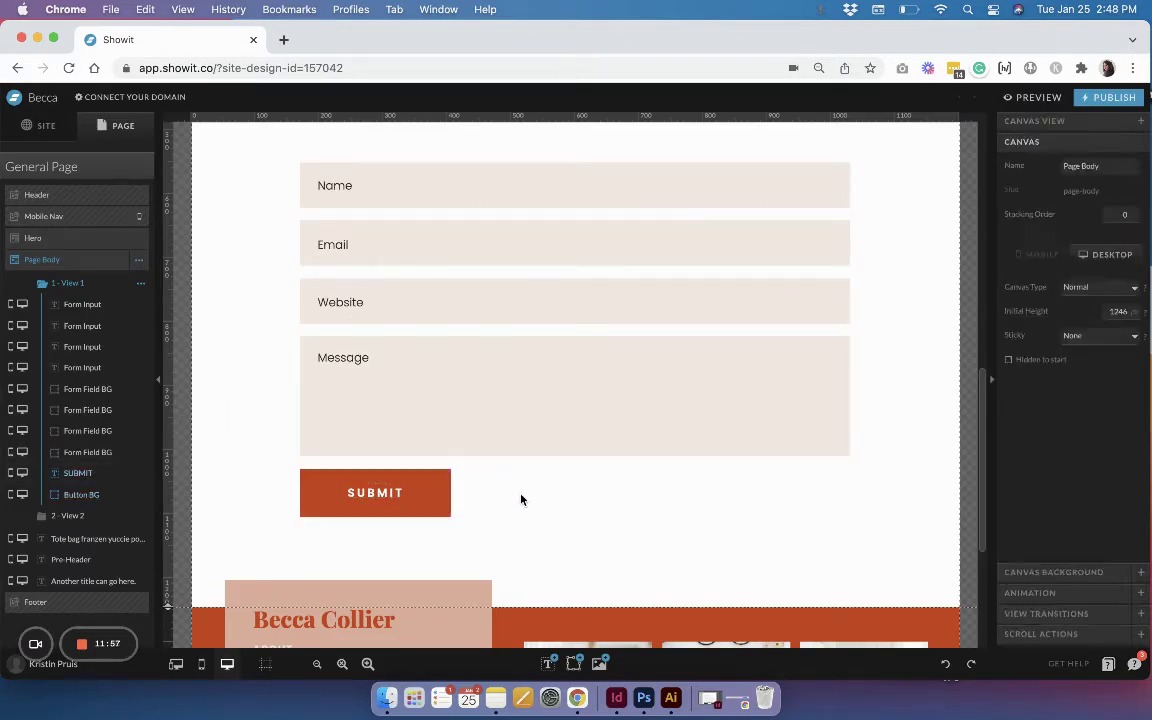
- Link the Button BG rectangle to View 2 of this canvas with Submit Contact Form enabled
{"action": "scroll", "coordinate": [513, 499], "scroll_direction": "up", "scroll_amount": 1}
{"action": "scroll", "coordinate": [513, 499], "scroll_direction": "up", "scroll_amount": 2}
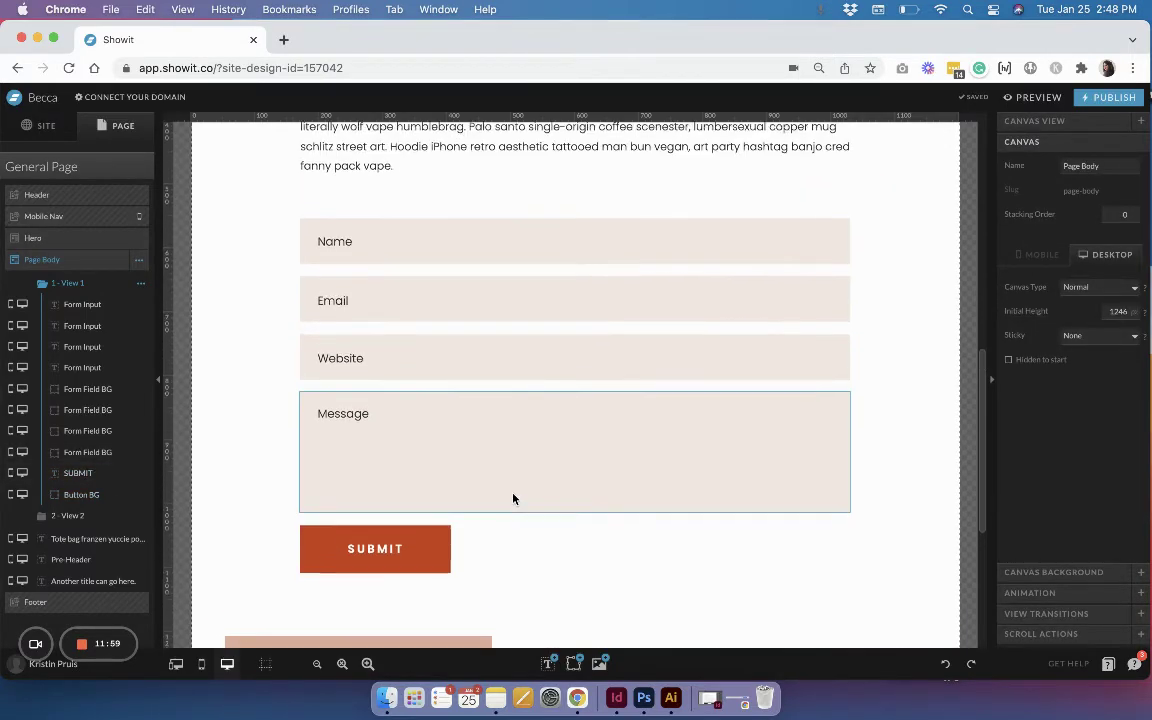
{"action": "scroll", "coordinate": [513, 499], "scroll_direction": "down", "scroll_amount": 2}
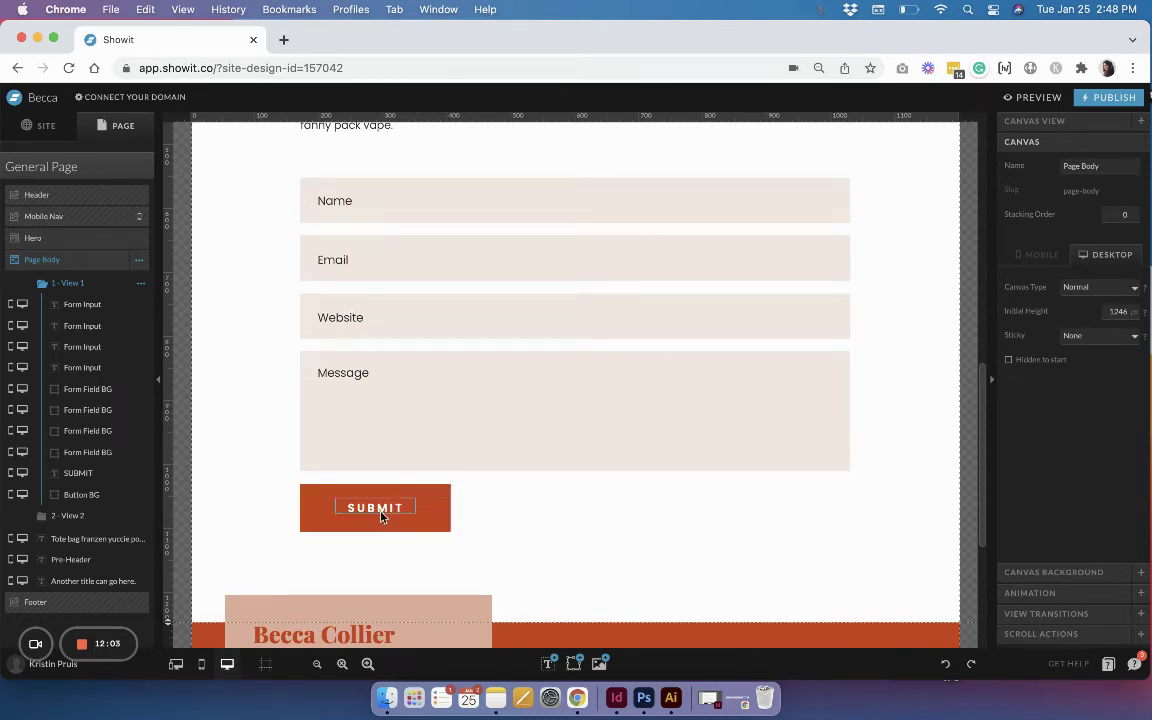
{"action": "left_click", "coordinate": [437, 504]}
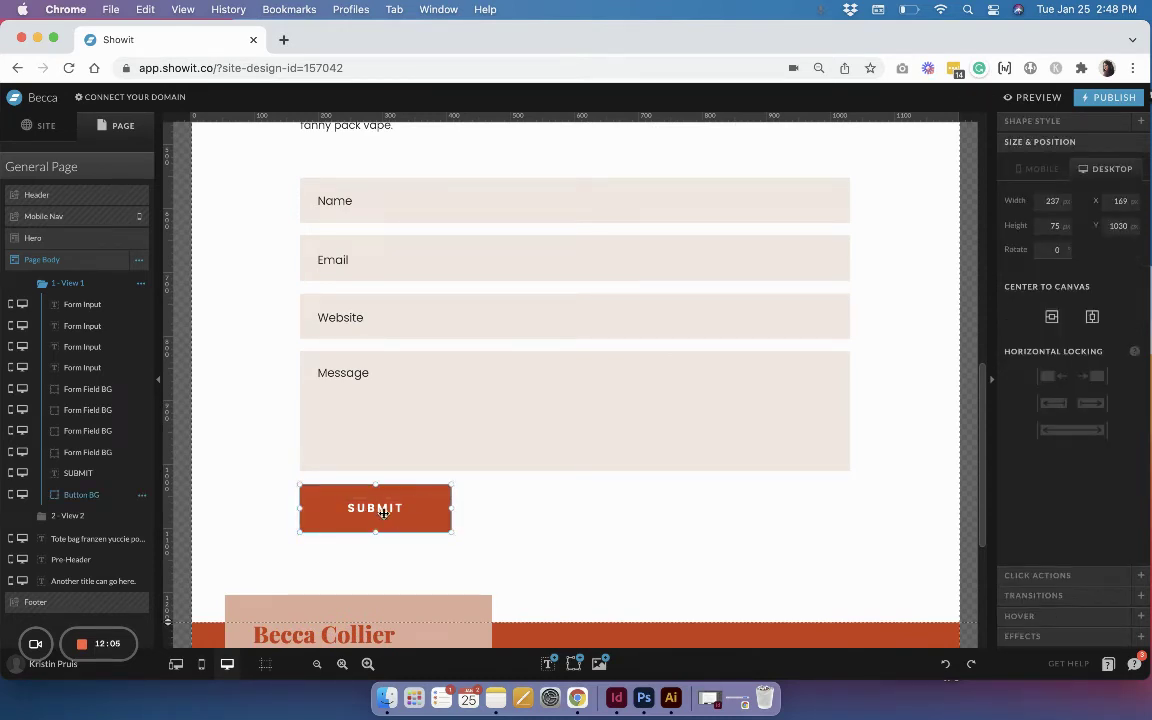
{"action": "left_click", "coordinate": [1037, 575]}
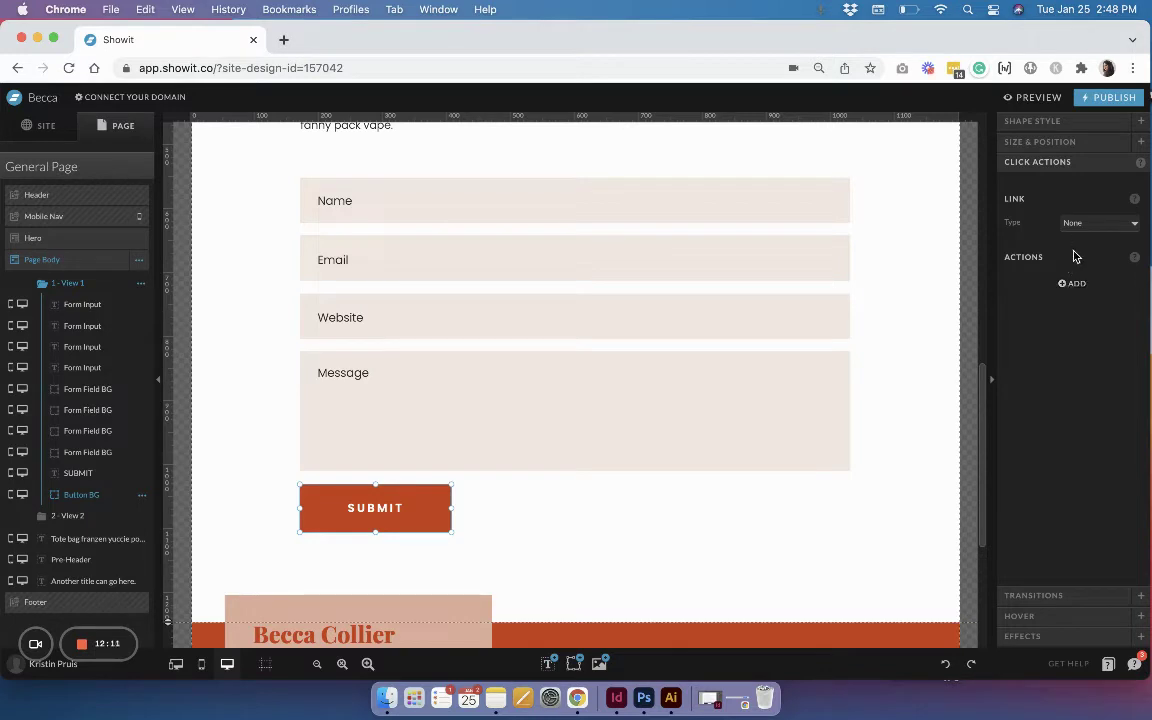
{"action": "left_click", "coordinate": [1089, 224]}
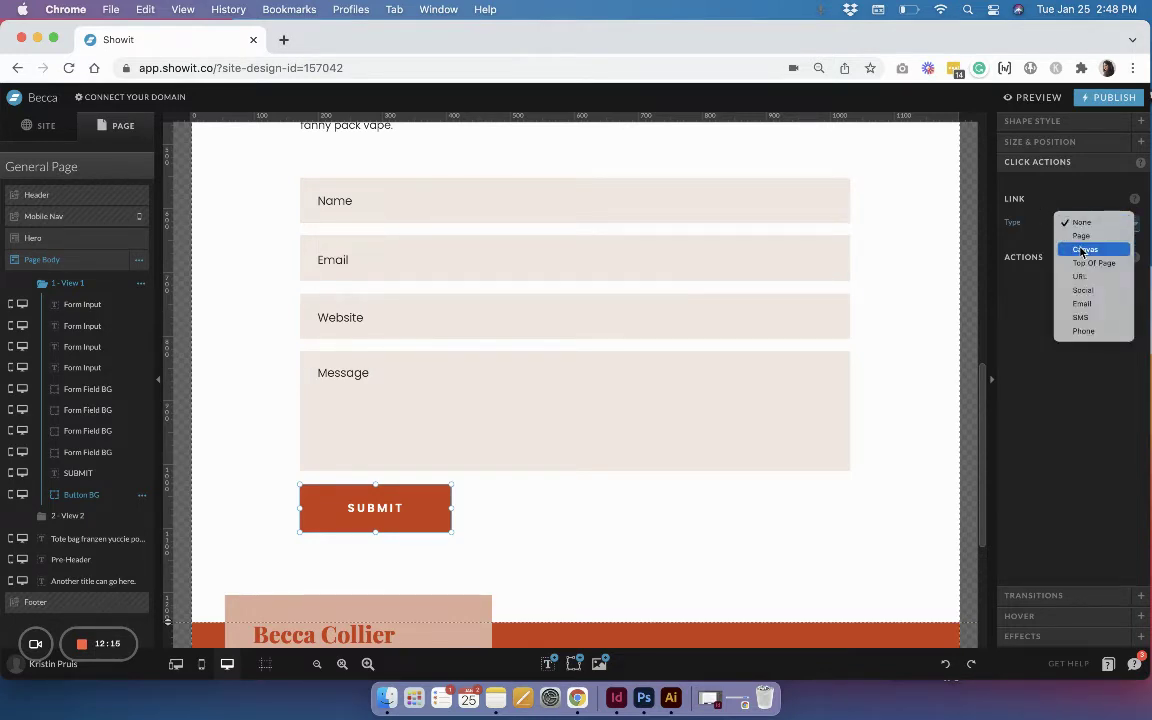
{"action": "left_click", "coordinate": [1082, 250]}
{"action": "left_click", "coordinate": [1081, 251]}
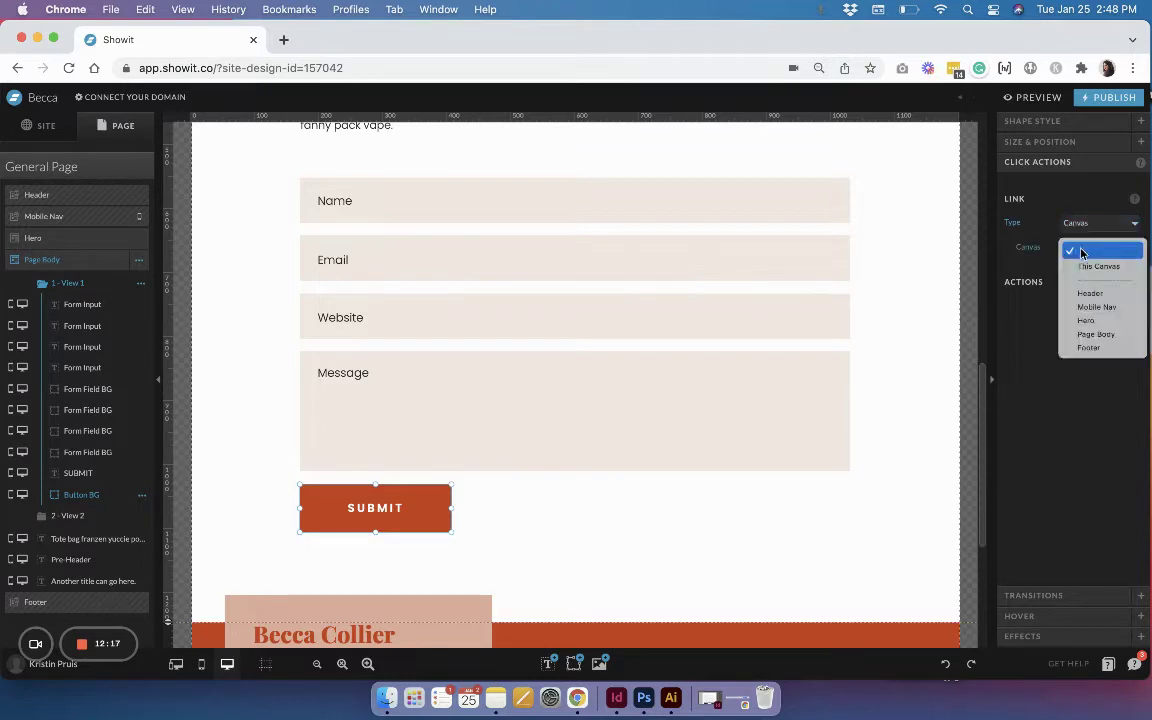
{"action": "left_click", "coordinate": [1084, 266]}
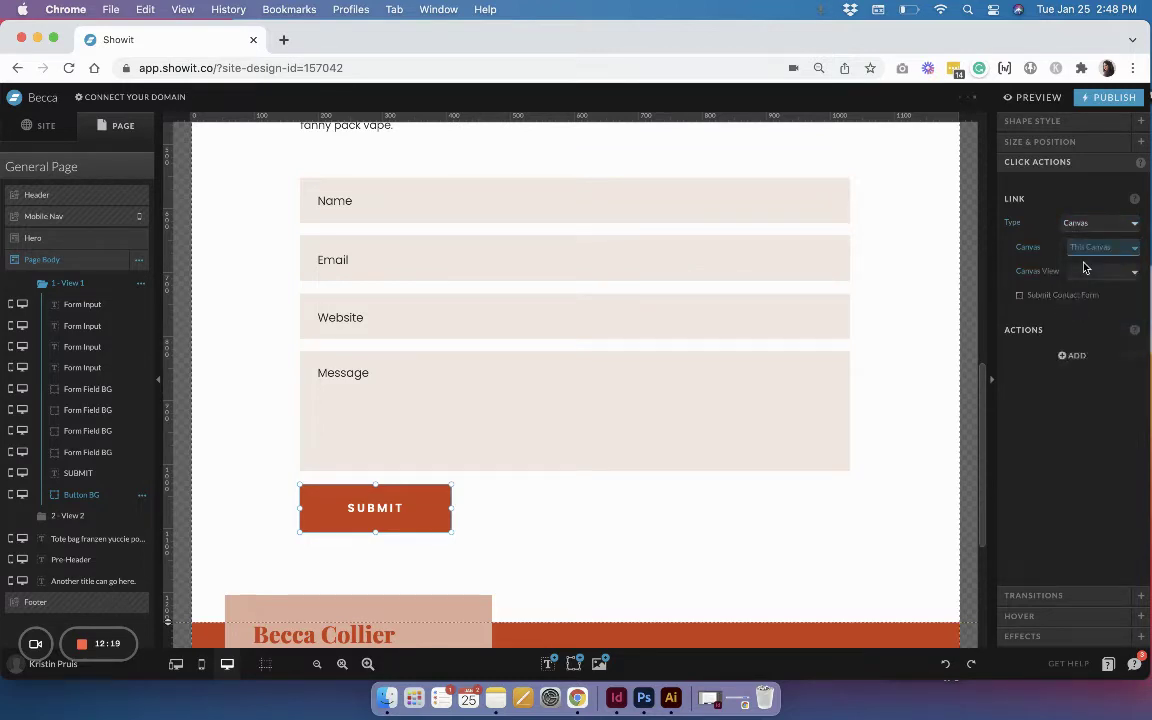
{"action": "left_click", "coordinate": [1097, 276]}
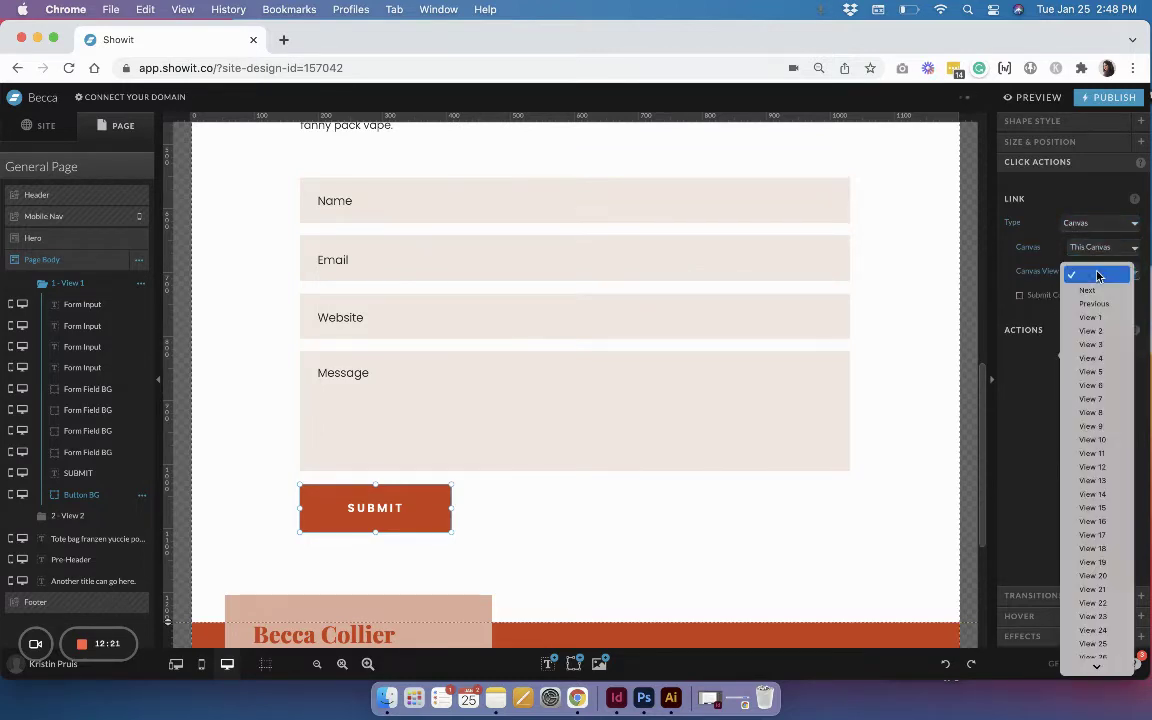
{"action": "left_click", "coordinate": [1101, 331]}
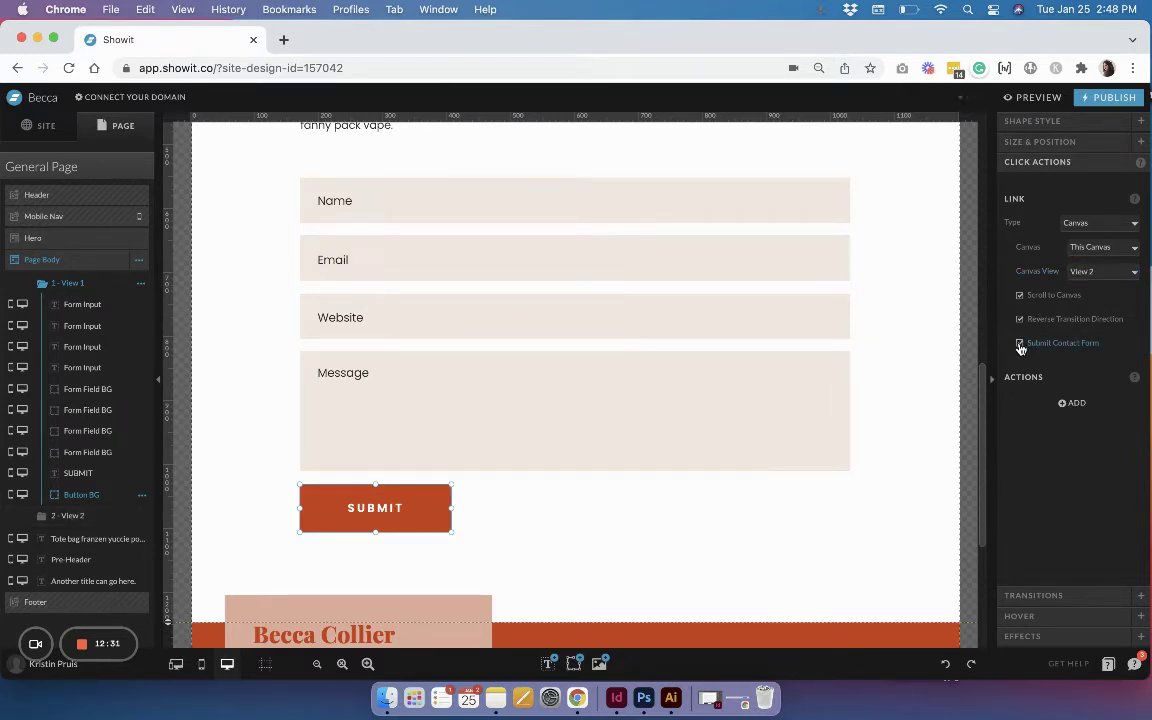
{"action": "left_click", "coordinate": [1020, 344]}
- Give the SUBMIT text the same canvas link to View 2 of this canvas, with Submit Contact Form enabled
{"action": "left_click", "coordinate": [377, 507]}
{"action": "left_click", "coordinate": [1092, 244]}
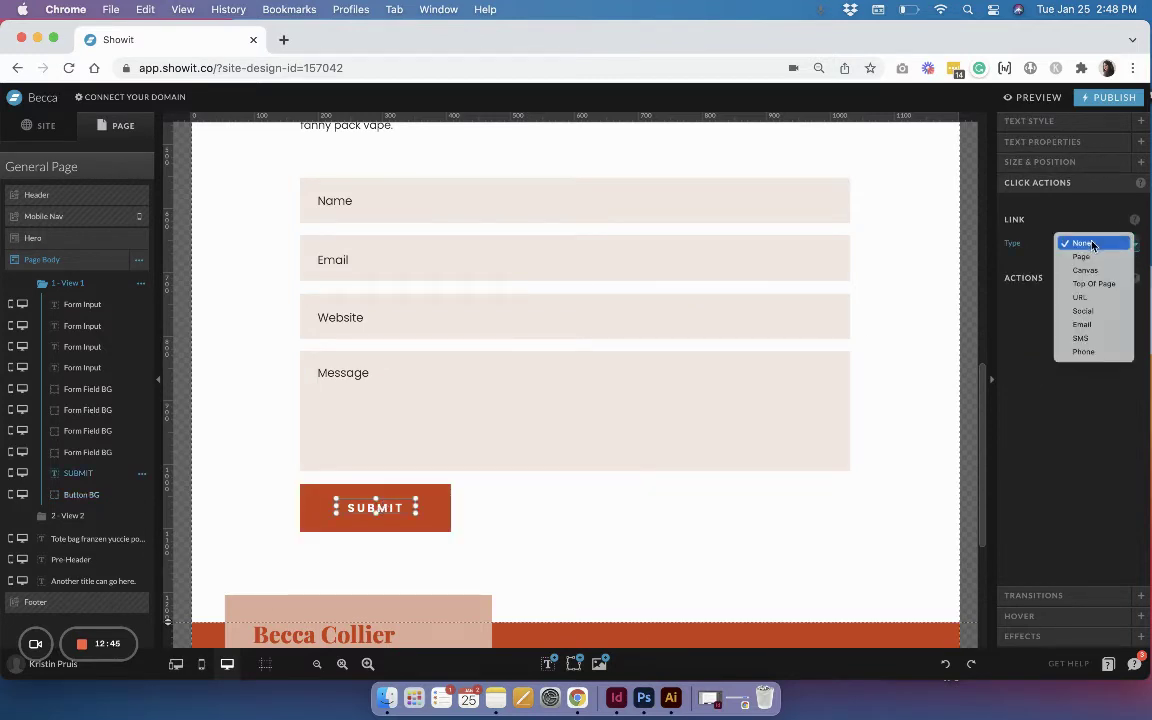
{"action": "left_click", "coordinate": [1088, 270]}
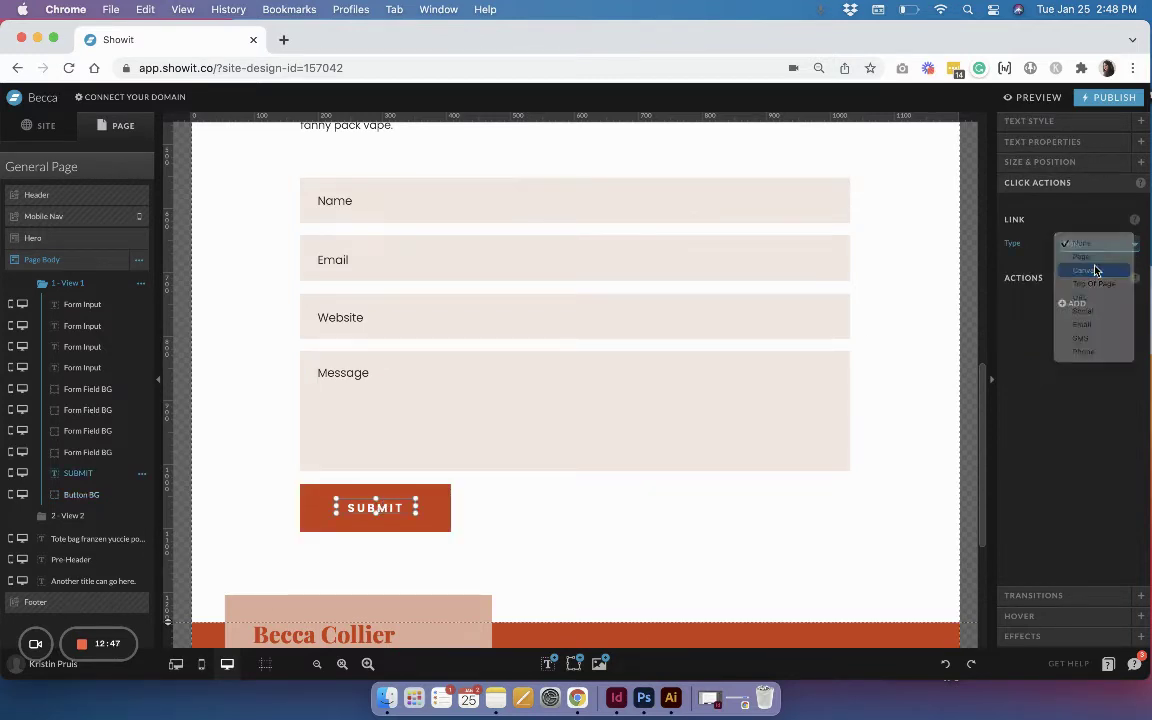
{"action": "left_click", "coordinate": [1091, 267]}
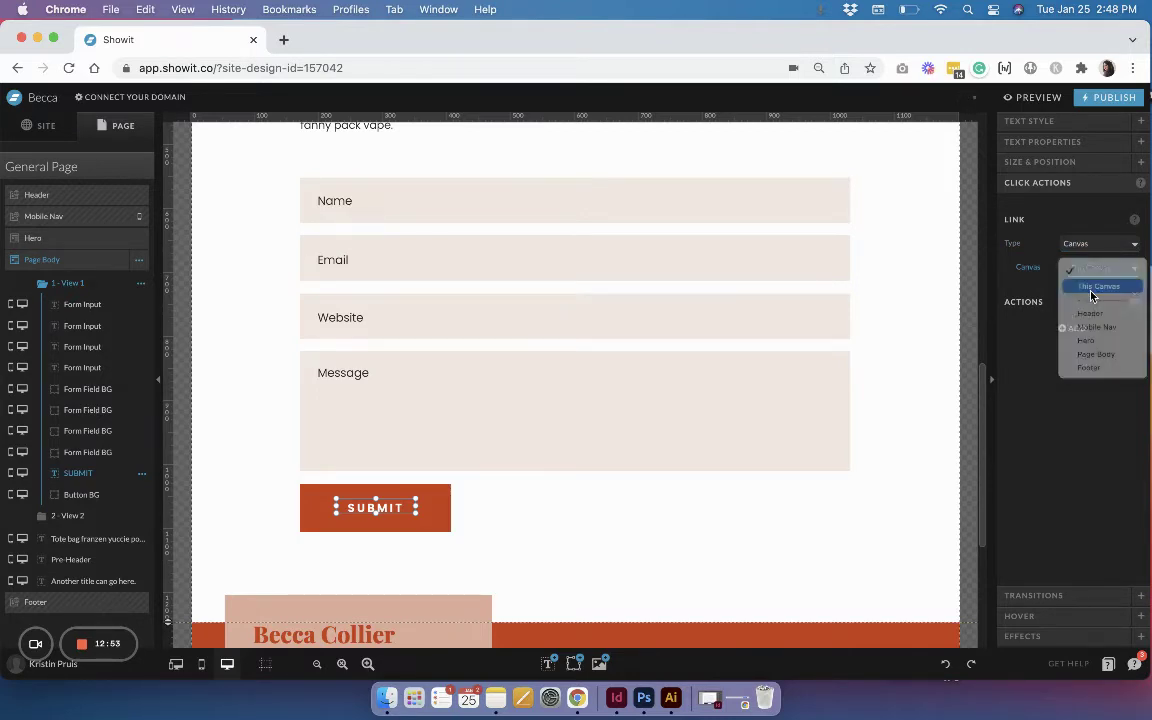
{"action": "left_click", "coordinate": [1091, 290]}
{"action": "left_click", "coordinate": [1092, 293]}
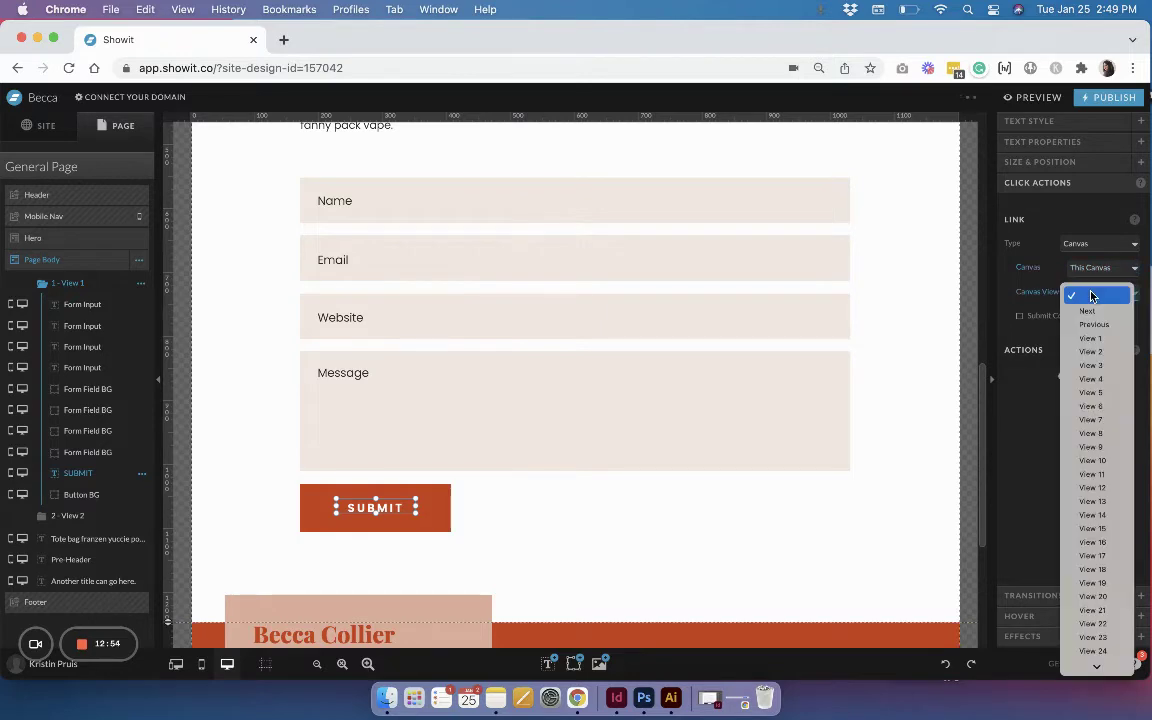
{"action": "left_click", "coordinate": [1091, 351]}
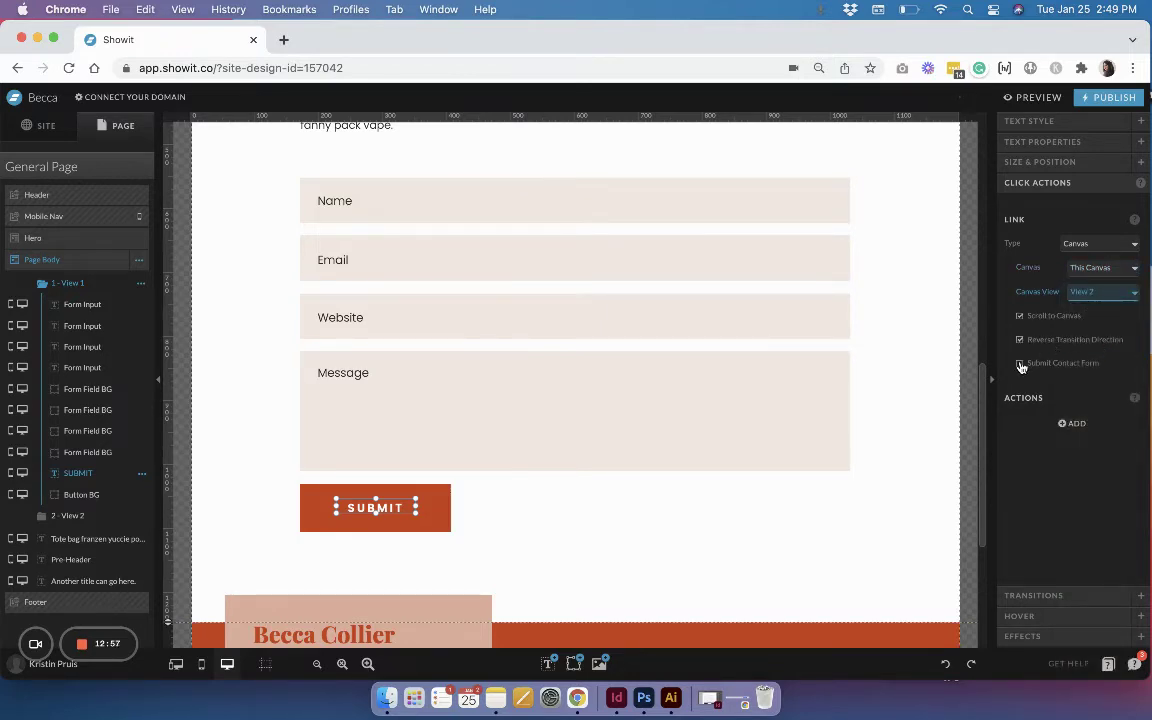
{"action": "left_click", "coordinate": [876, 457]}
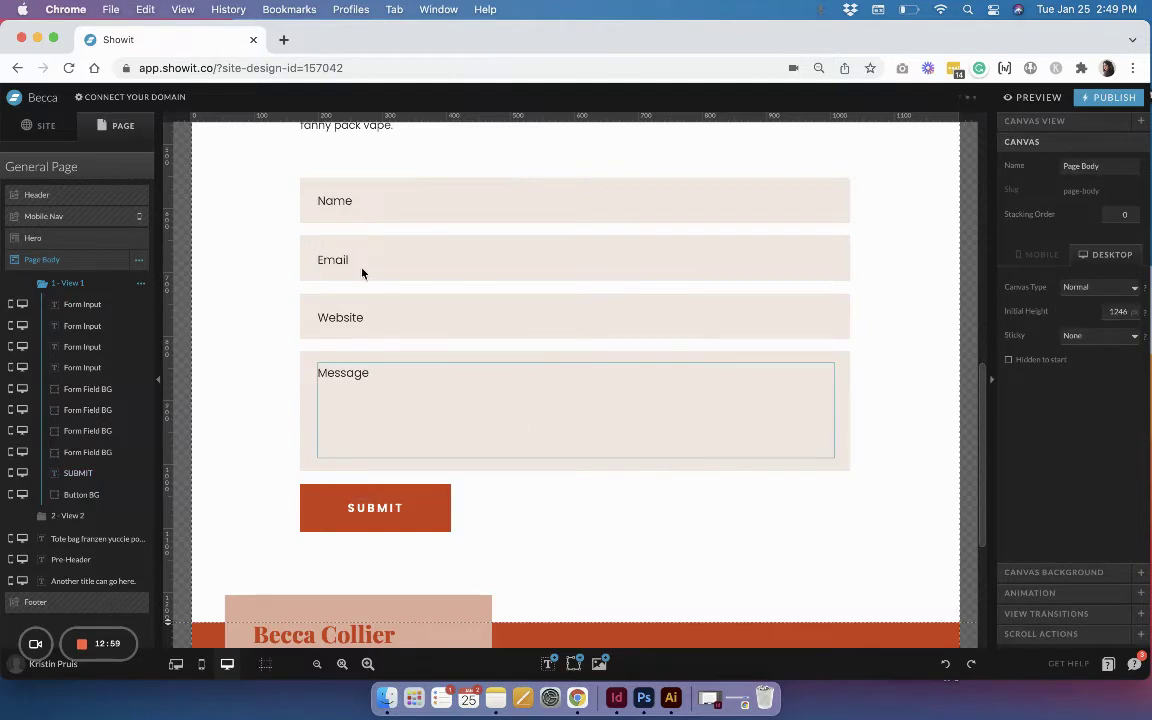
- In the mobile layout, move the Button BG block below the Message field and extend the Page Body canvas height to 1654 px
{"action": "scroll", "coordinate": [280, 192], "scroll_direction": "down", "scroll_amount": 1}
{"action": "scroll", "coordinate": [280, 192], "scroll_direction": "up", "scroll_amount": 2}
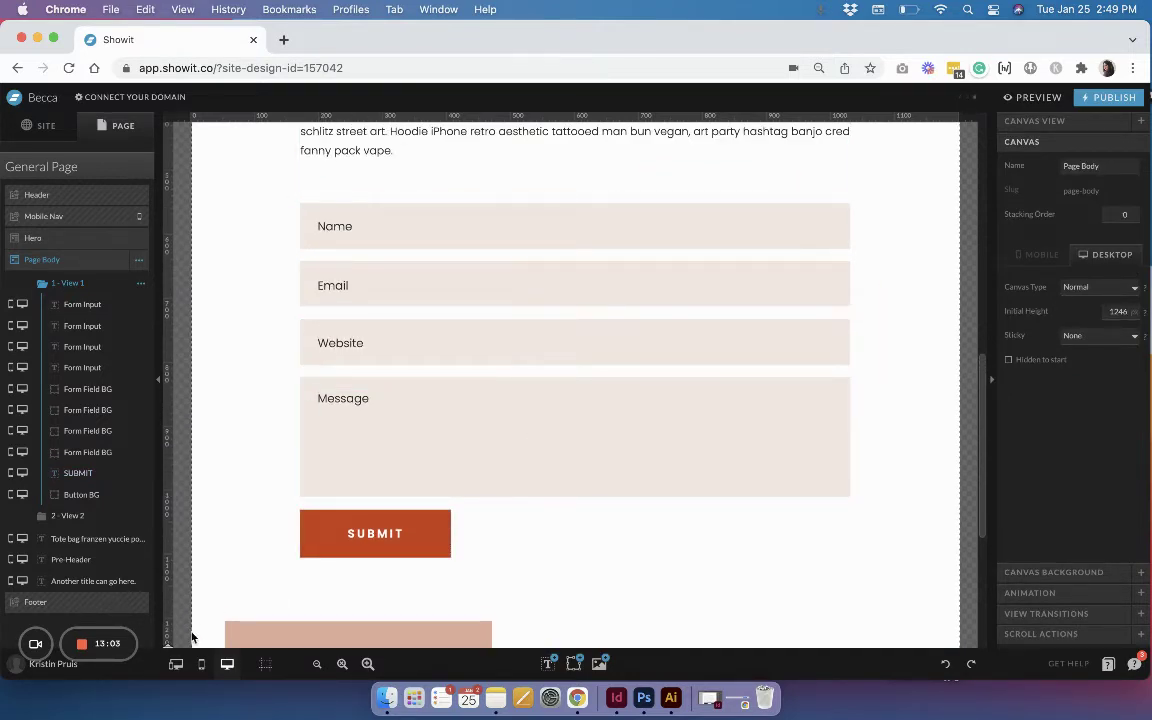
{"action": "left_click", "coordinate": [199, 667]}
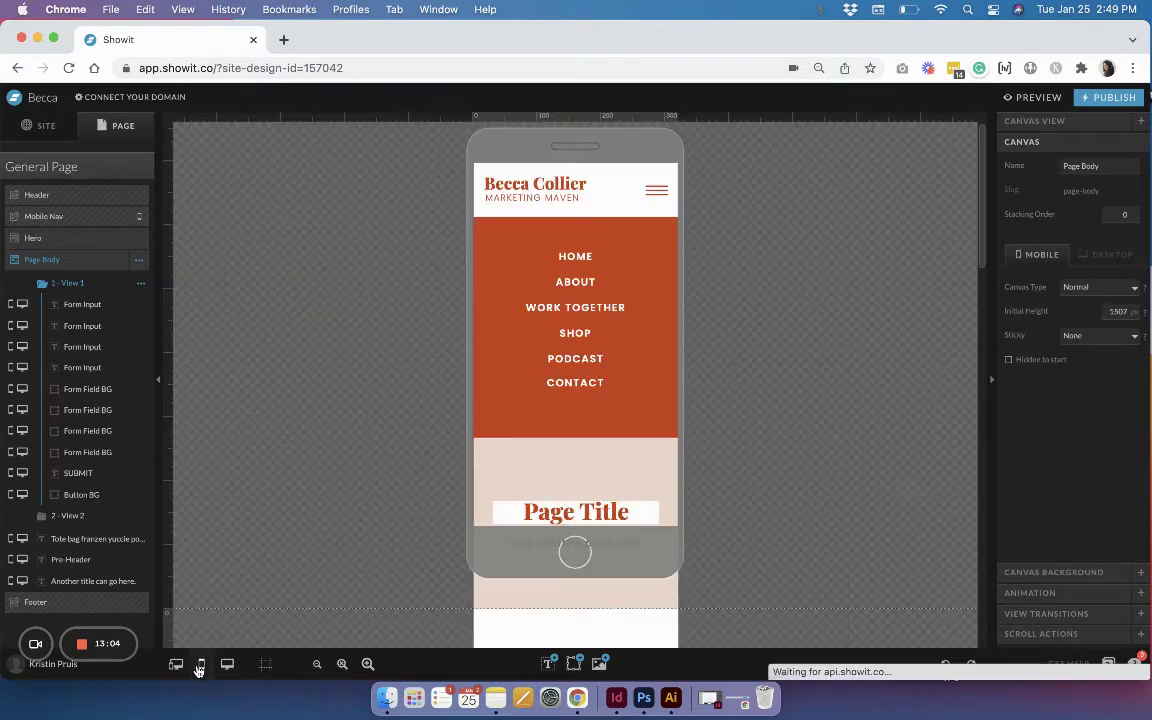
{"action": "left_click", "coordinate": [519, 411]}
{"action": "scroll", "coordinate": [519, 404], "scroll_direction": "up", "scroll_amount": 7}
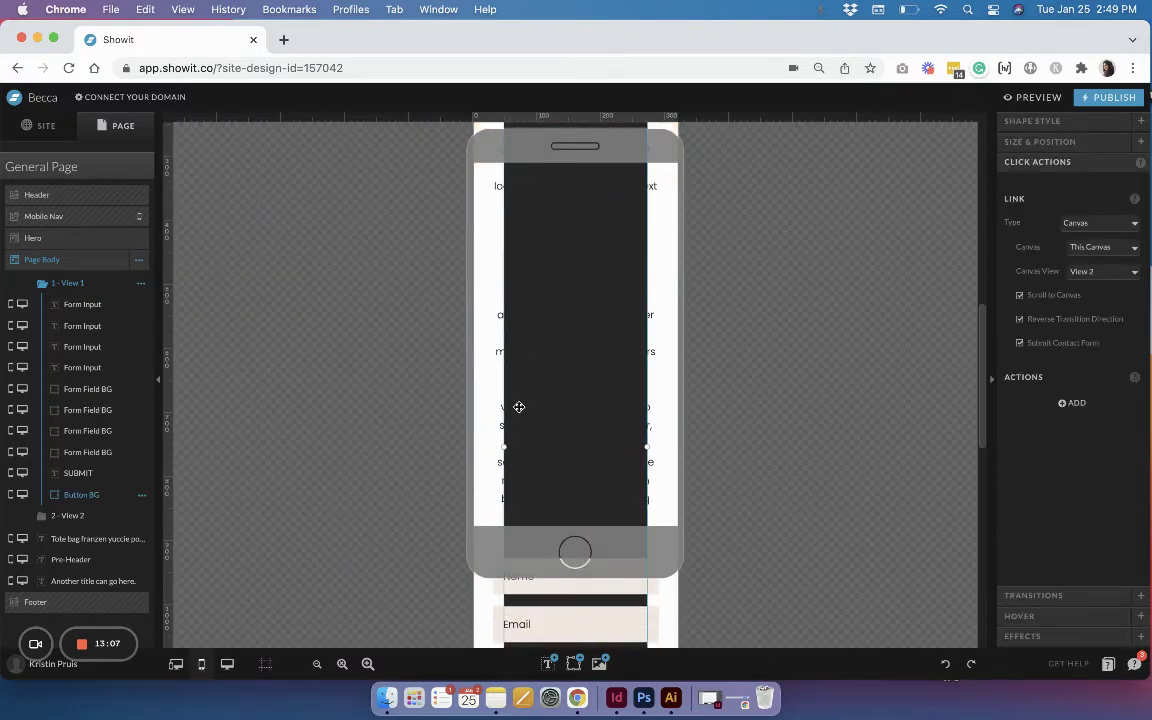
{"action": "left_click_drag", "start_coordinate": [575, 239], "coordinate": [563, 505]}
{"action": "scroll", "coordinate": [563, 504], "scroll_direction": "down", "scroll_amount": 10}
{"action": "left_click_drag", "start_coordinate": [604, 257], "coordinate": [599, 416]}
{"action": "scroll", "coordinate": [670, 268], "scroll_direction": "down", "scroll_amount": 3}
{"action": "scroll", "coordinate": [670, 268], "scroll_direction": "down", "scroll_amount": 1}
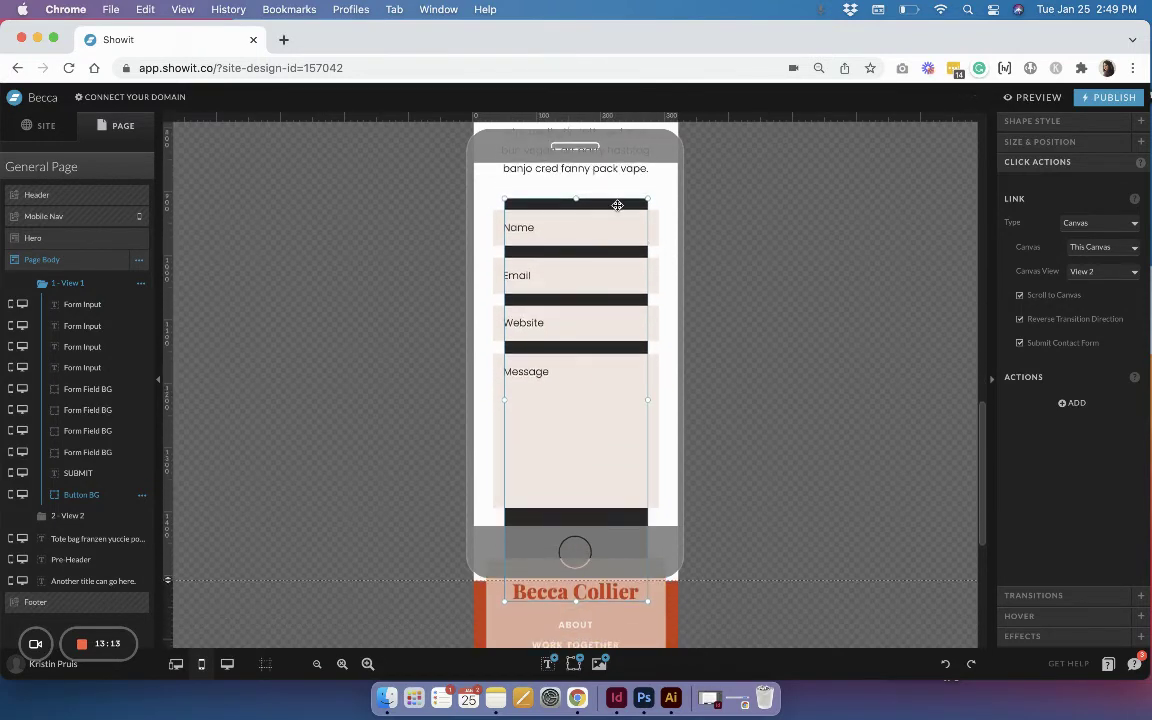
{"action": "left_click_drag", "start_coordinate": [617, 205], "coordinate": [614, 531]}
{"action": "scroll", "coordinate": [302, 535], "scroll_direction": "down", "scroll_amount": 5}
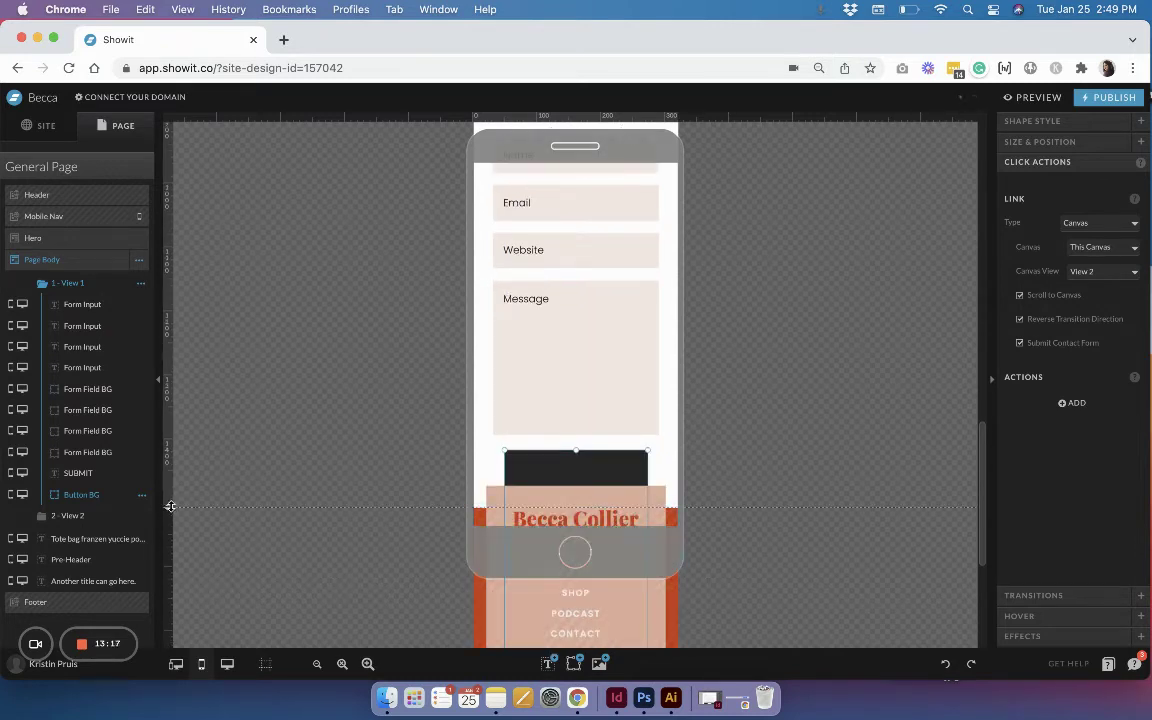
{"action": "left_click_drag", "start_coordinate": [171, 507], "coordinate": [180, 599]}
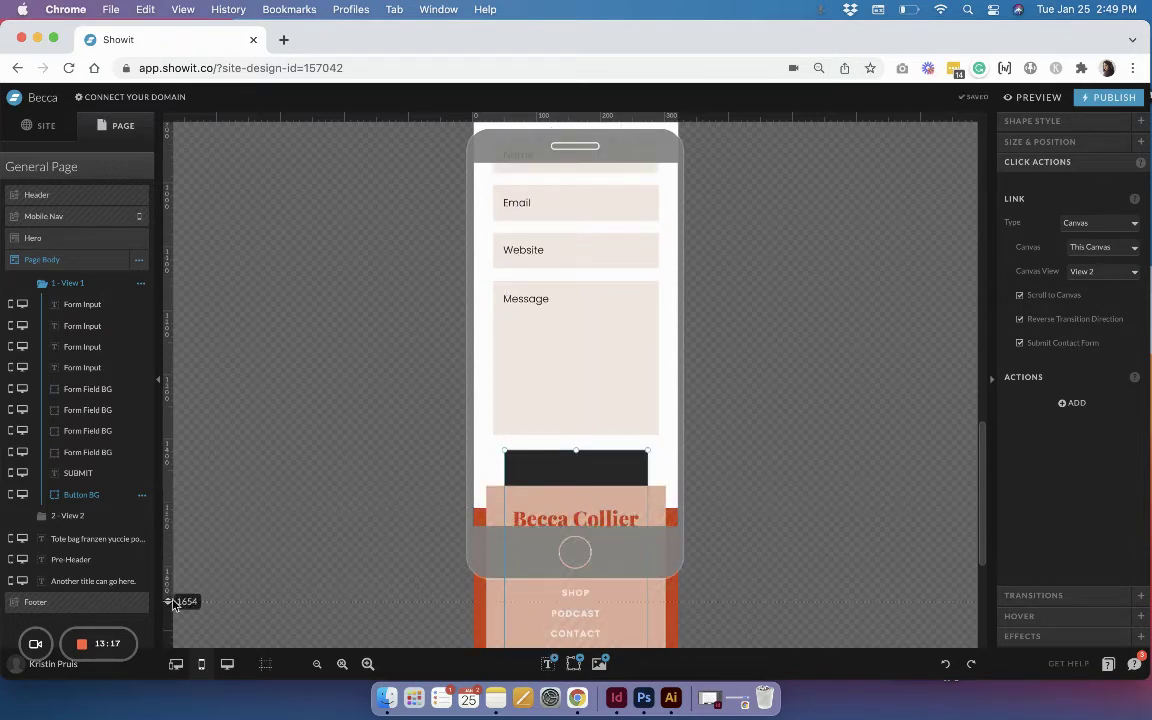
- Size the mobile Button BG to 260 px wide and 56 px high, and centre it horizontally on the canvas
{"action": "left_click", "coordinate": [636, 247]}
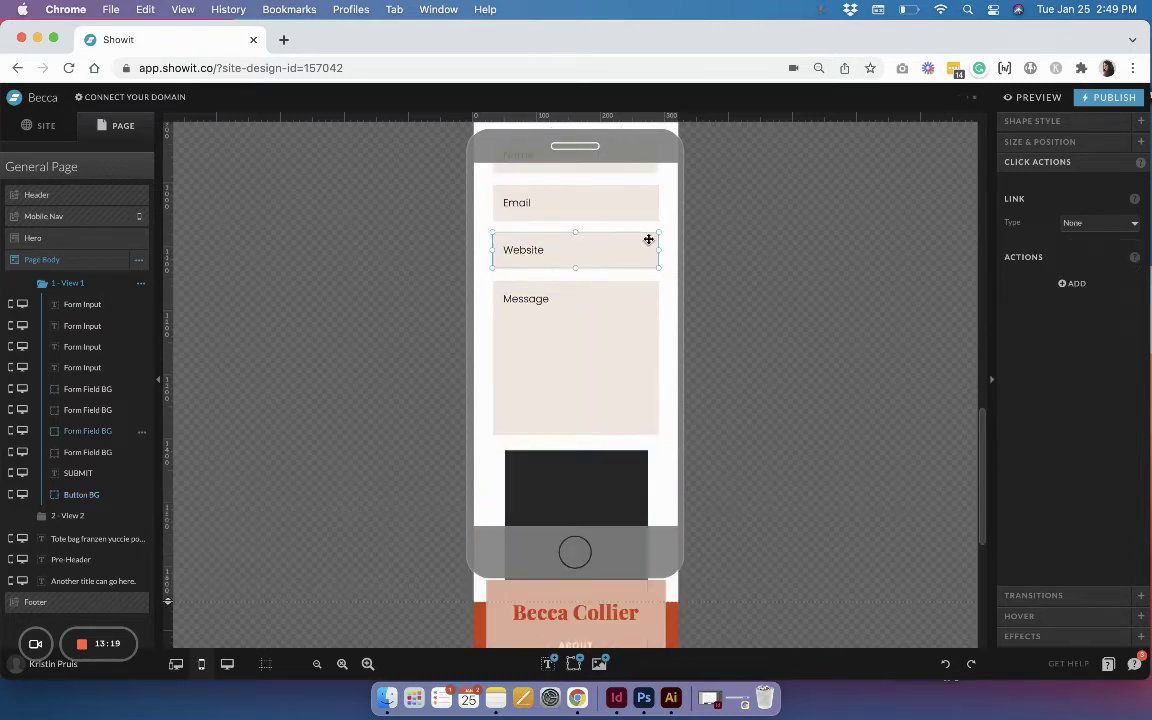
{"action": "left_click", "coordinate": [1079, 152]}
{"action": "left_click", "coordinate": [604, 494]}
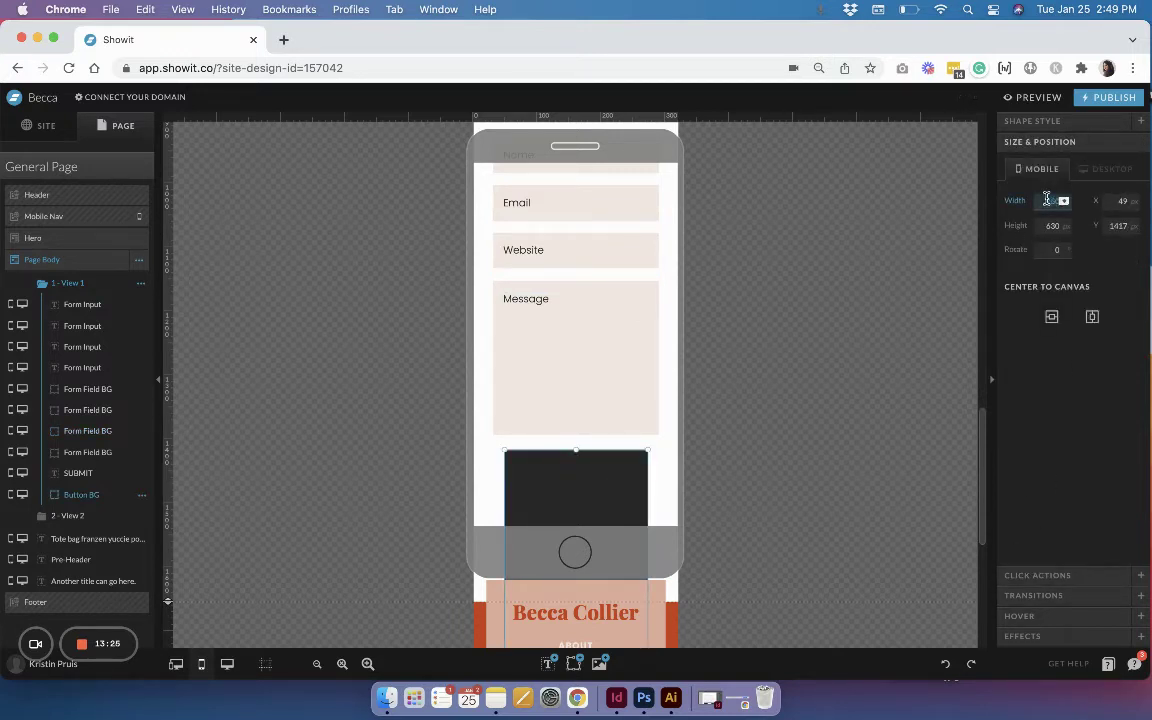
{"action": "type", "text": "260"}
{"action": "key", "text": "Tab"}
{"action": "type", "text": "56"}
{"action": "key", "text": "Return"}
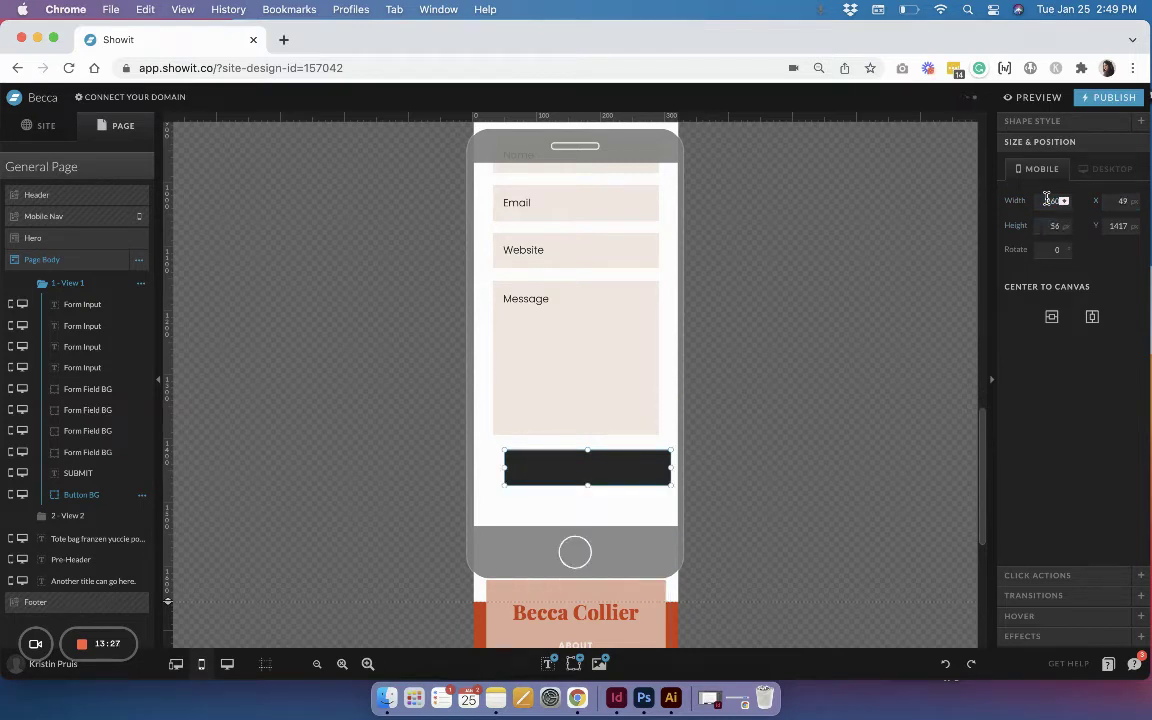
{"action": "left_click", "coordinate": [1092, 316]}
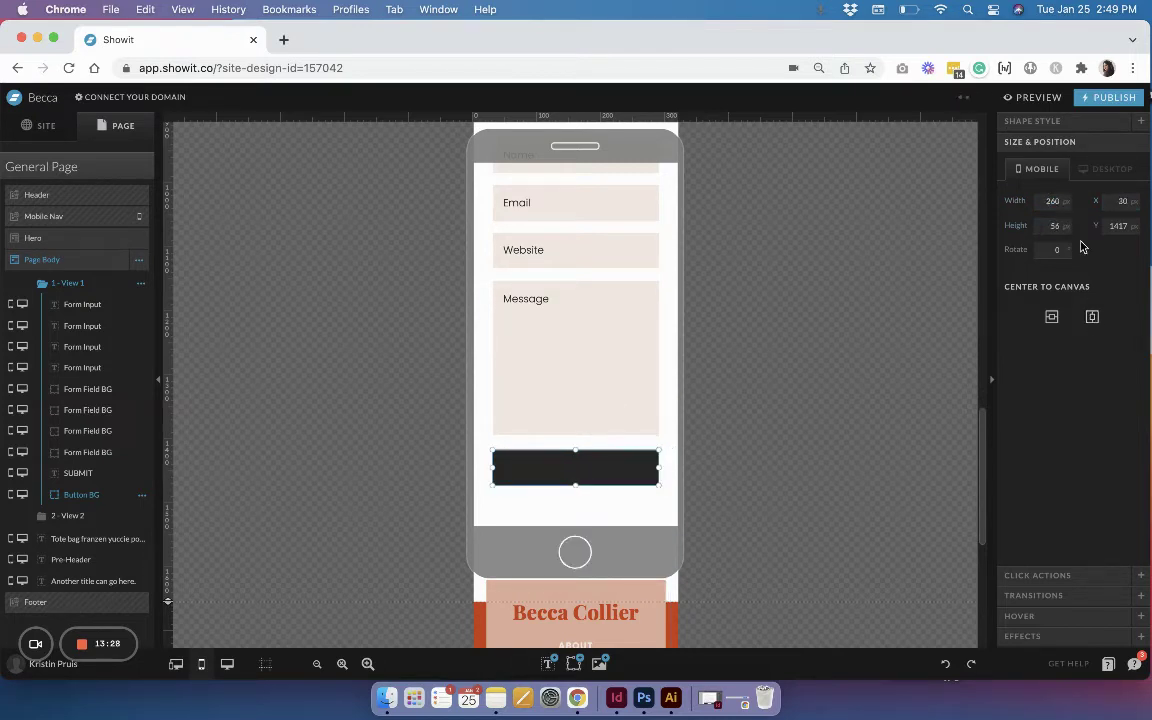
- Fill the mobile Button BG with the orange palette colour 4
{"action": "left_click", "coordinate": [1062, 124]}
{"action": "left_click", "coordinate": [1089, 184]}
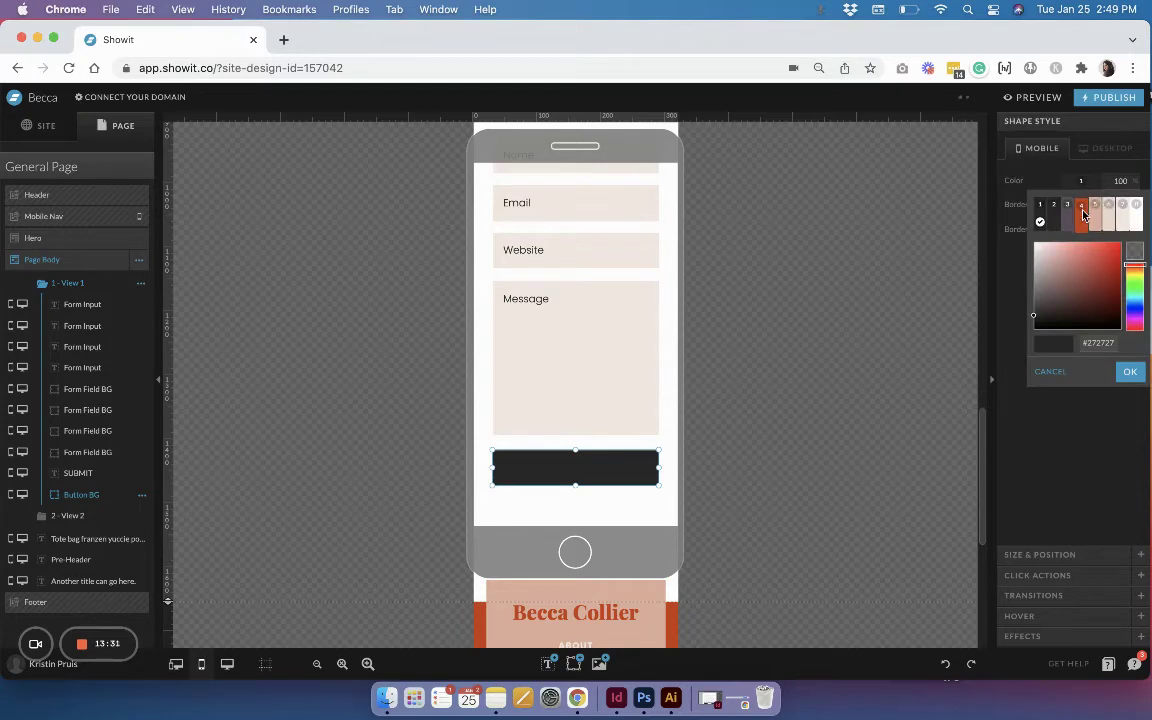
{"action": "left_click", "coordinate": [1067, 214]}
{"action": "left_click", "coordinate": [642, 506]}
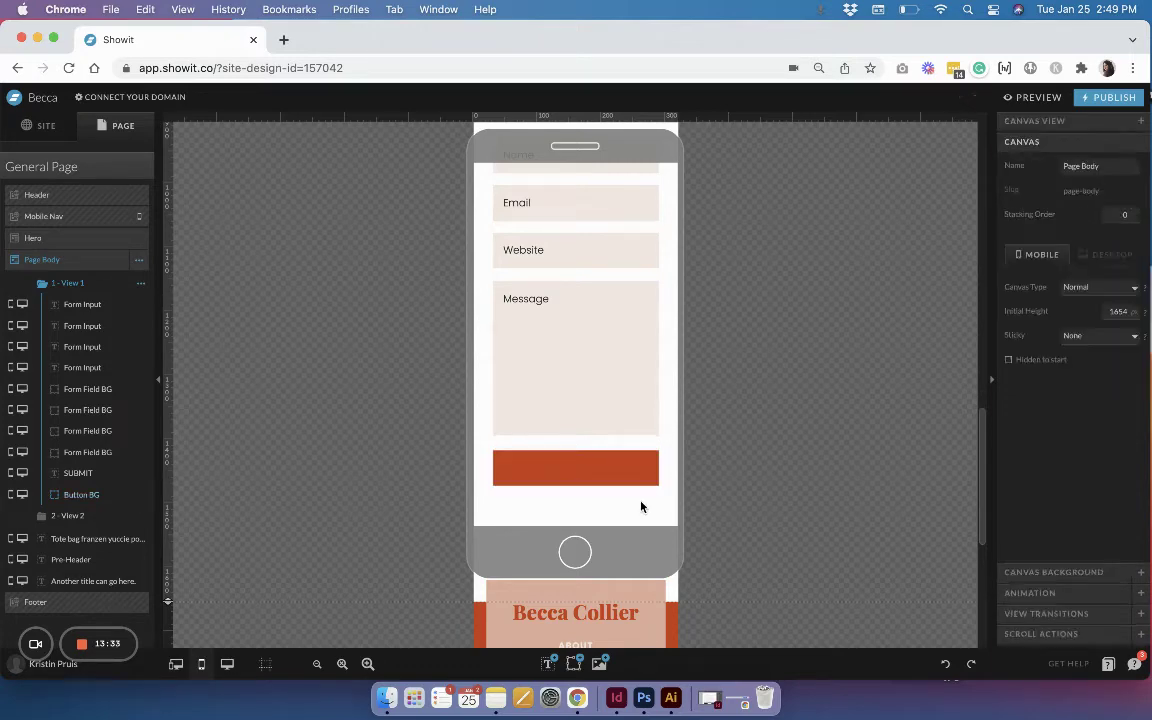
- Move the mobile SUBMIT text from higher up the page onto the orange button below the Message field
{"action": "left_click", "coordinate": [78, 473]}
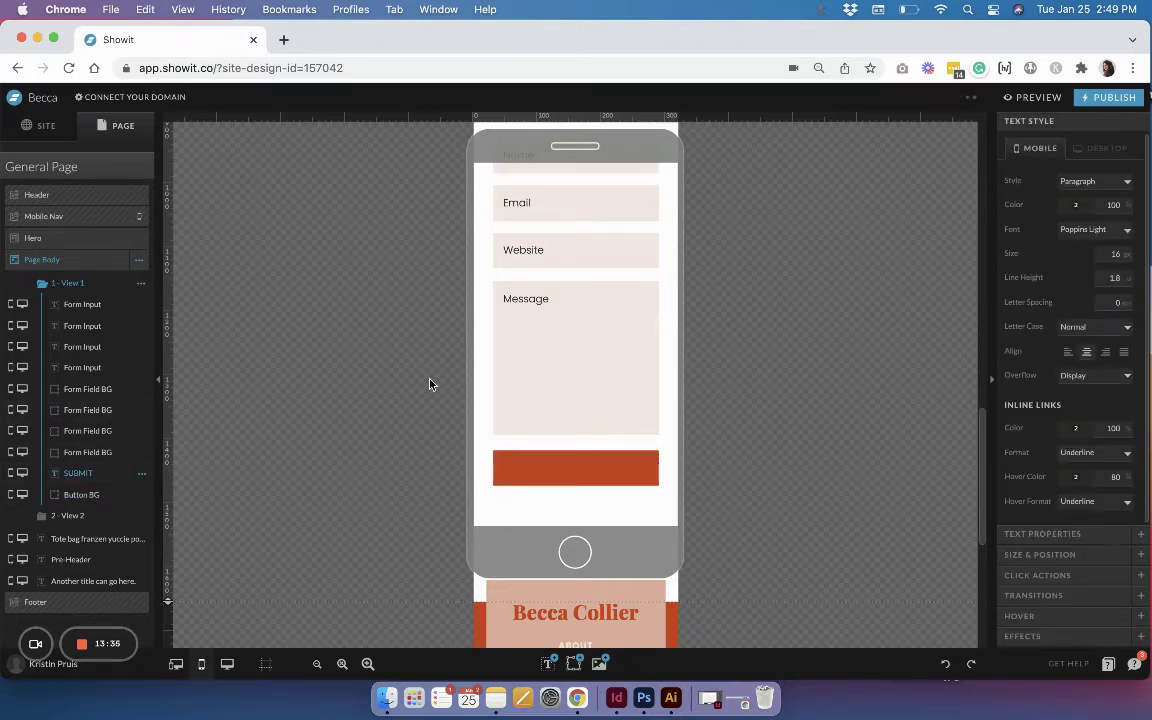
{"action": "scroll", "coordinate": [460, 375], "scroll_direction": "up", "scroll_amount": 2}
{"action": "scroll", "coordinate": [468, 370], "scroll_direction": "up", "scroll_amount": 3}
{"action": "left_click_drag", "start_coordinate": [578, 319], "coordinate": [585, 418]}
{"action": "scroll", "coordinate": [585, 430], "scroll_direction": "down", "scroll_amount": 5}
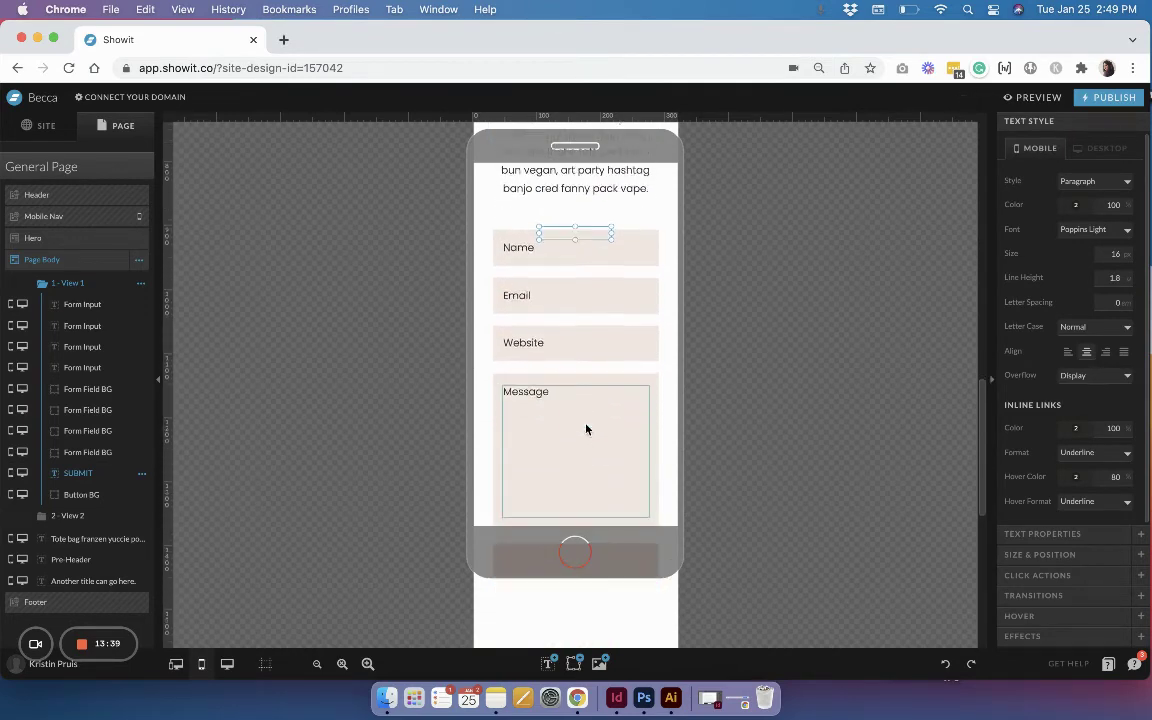
{"action": "left_click_drag", "start_coordinate": [585, 214], "coordinate": [574, 540]}
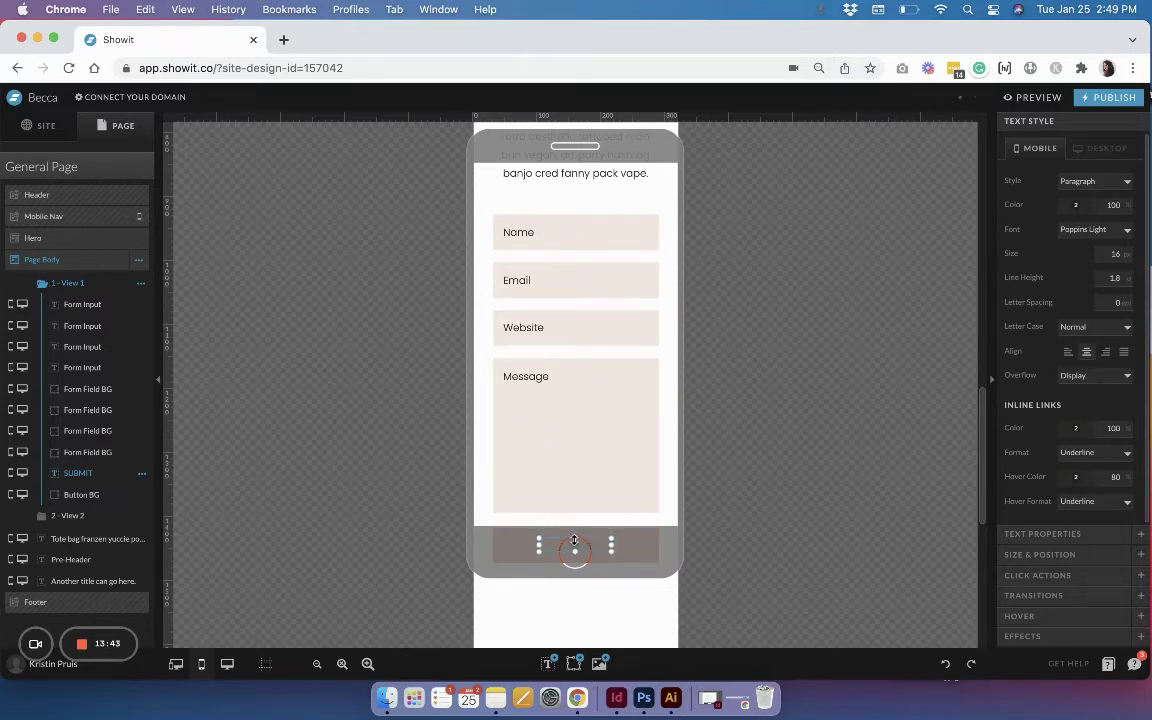
{"action": "scroll", "coordinate": [600, 497], "scroll_direction": "down", "scroll_amount": 3}
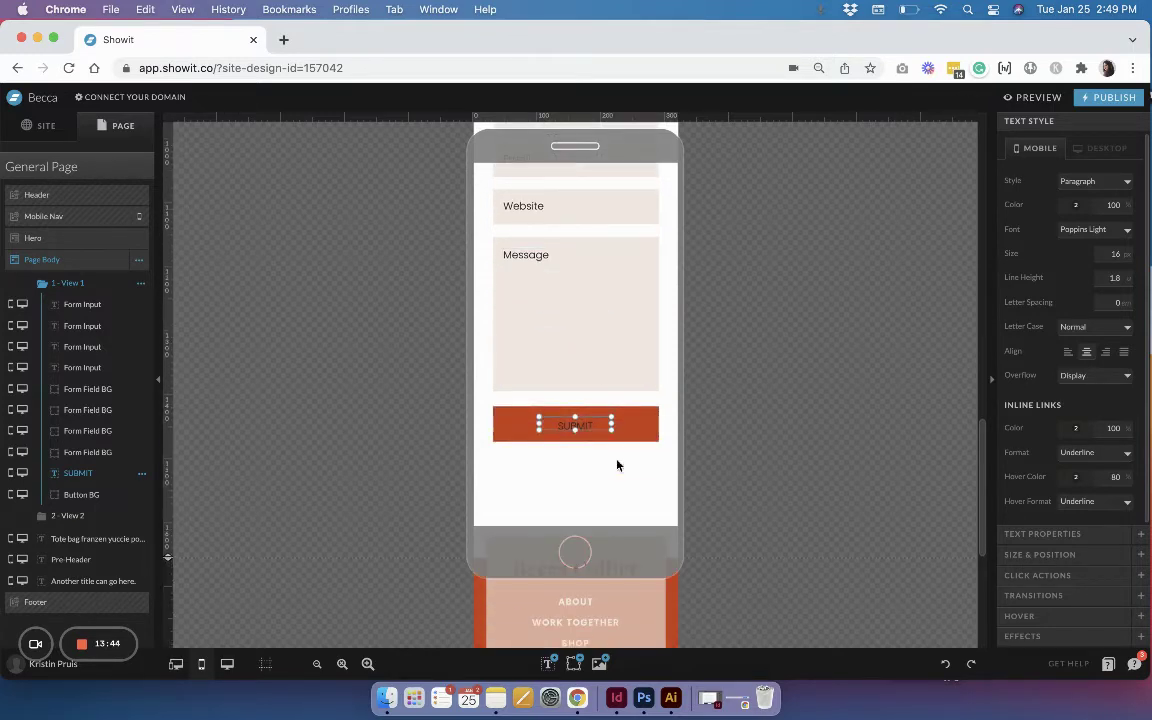
- Style the mobile SUBMIT text in white Poppins Semi Bold with a letter spacing of 0.2 em
{"action": "left_click", "coordinate": [1093, 182]}
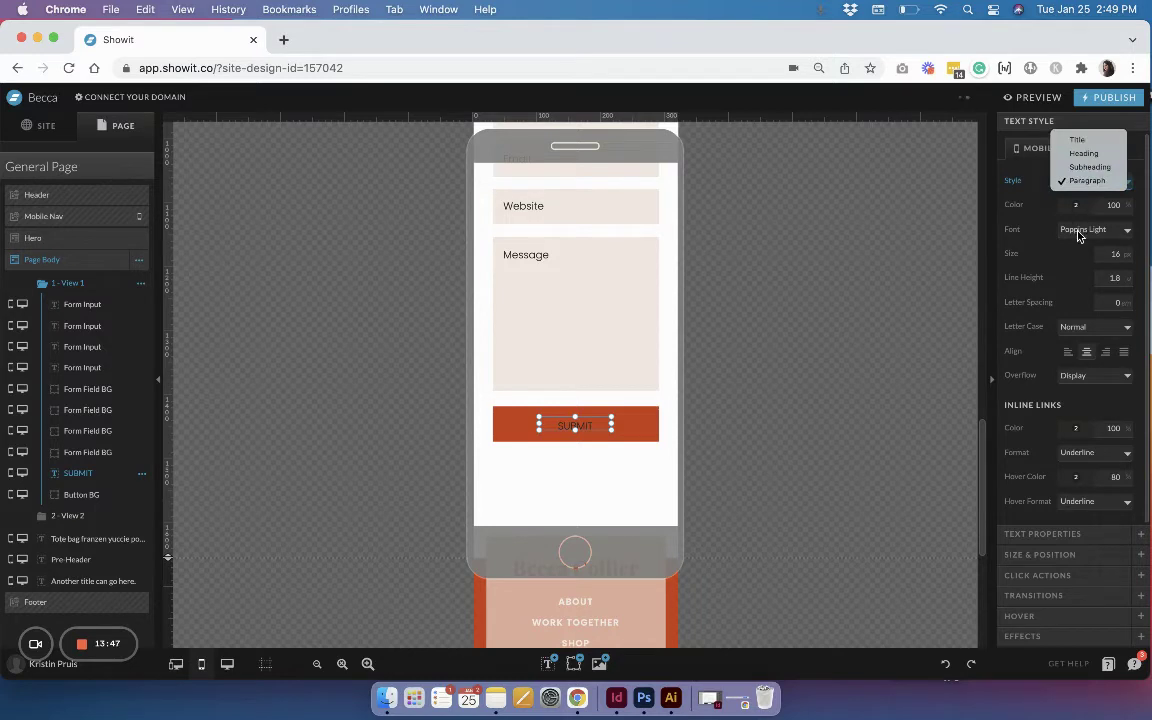
{"action": "left_click", "coordinate": [1090, 229]}
{"action": "left_click", "coordinate": [1078, 256]}
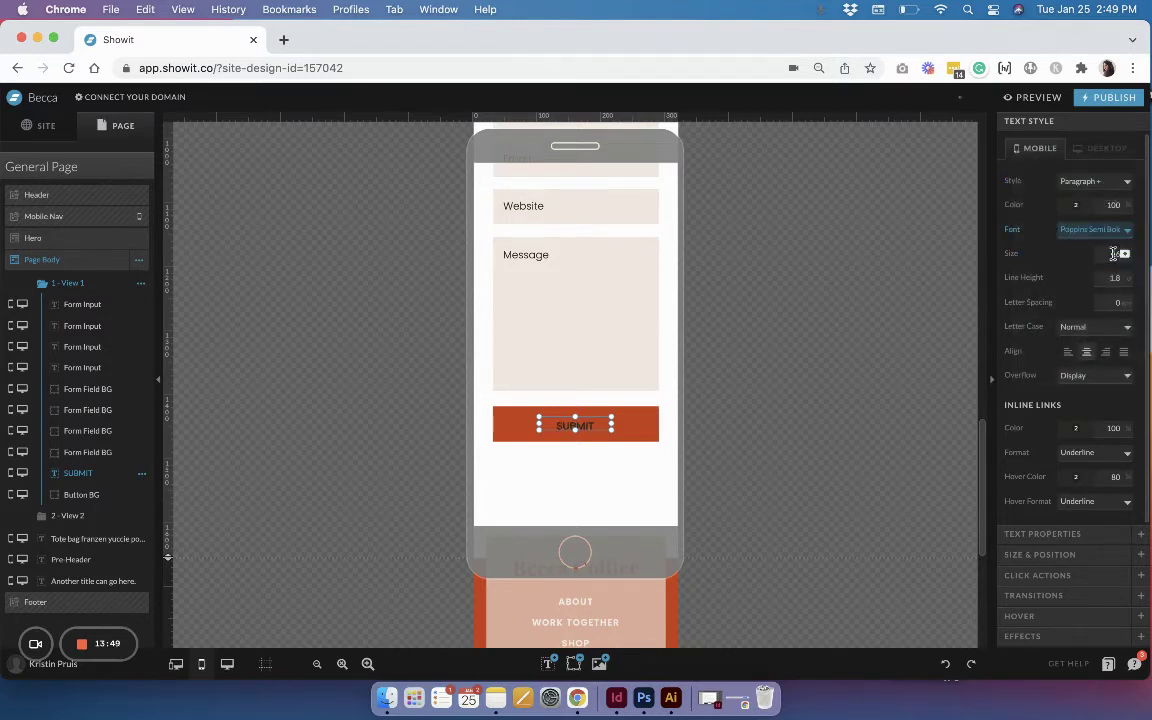
{"action": "left_click", "coordinate": [1075, 204]}
{"action": "left_click", "coordinate": [1125, 238]}
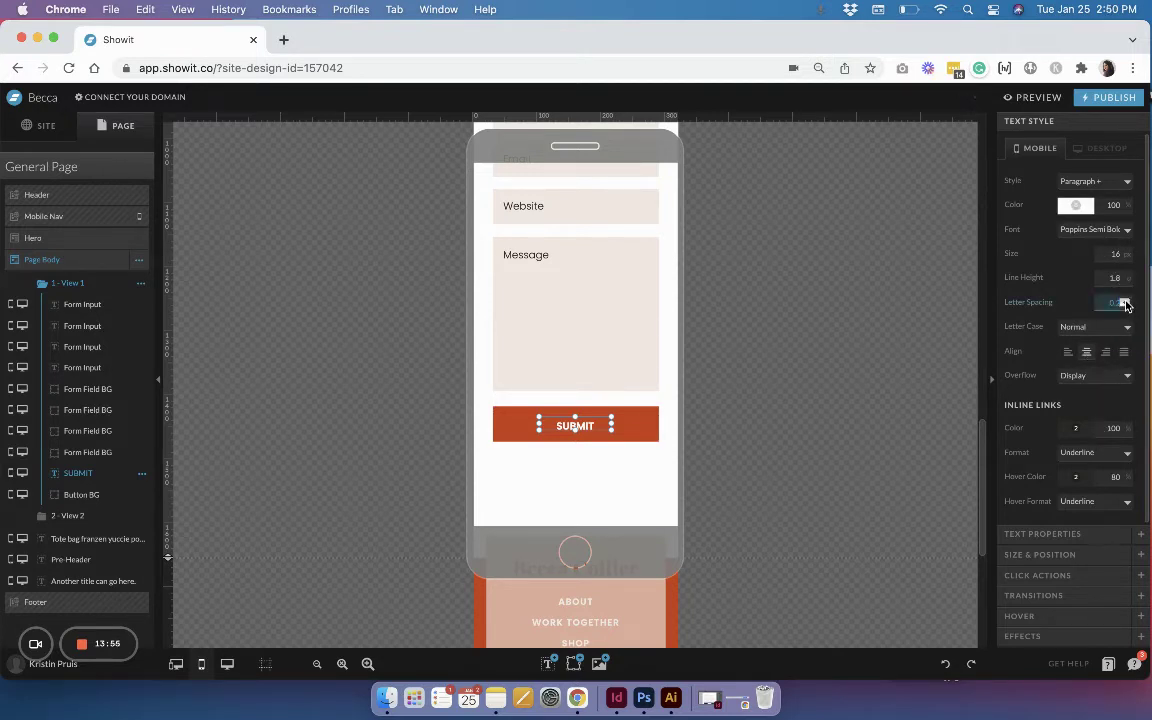
{"action": "key", "text": "Return"}
- Adjust the line height of the mobile SUBMIT text so it sits vertically centred on the orange button
{"action": "left_click", "coordinate": [577, 413], "text": "shift"}
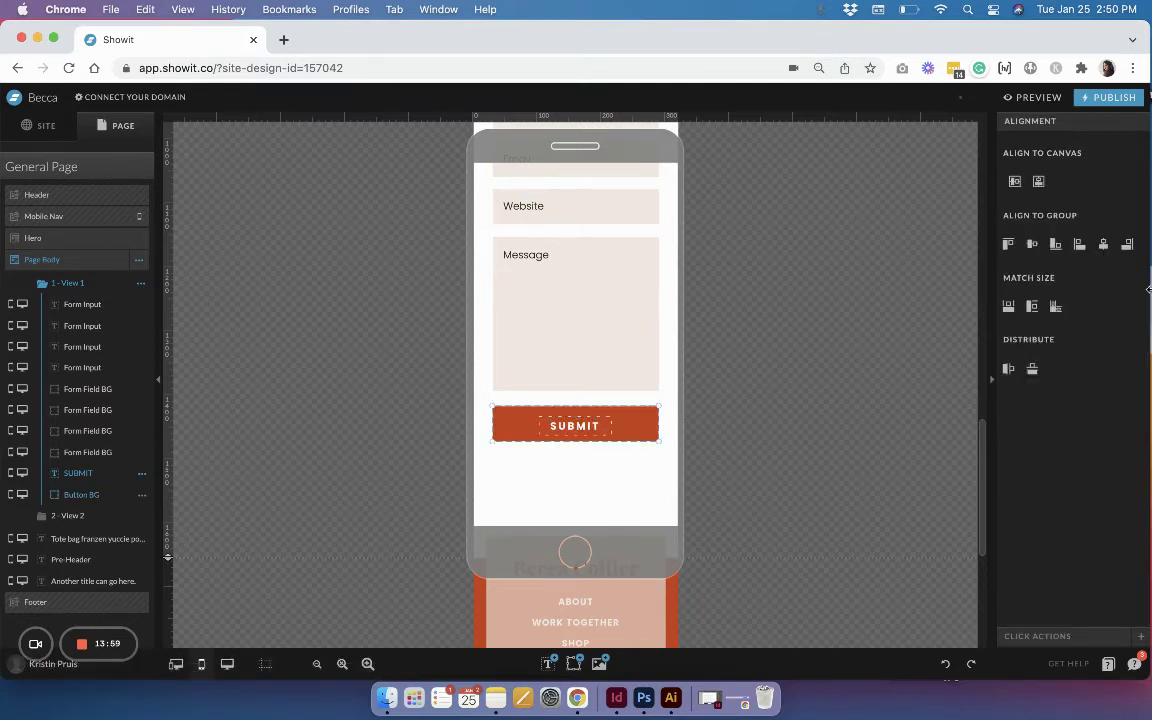
{"action": "left_click", "coordinate": [612, 463]}
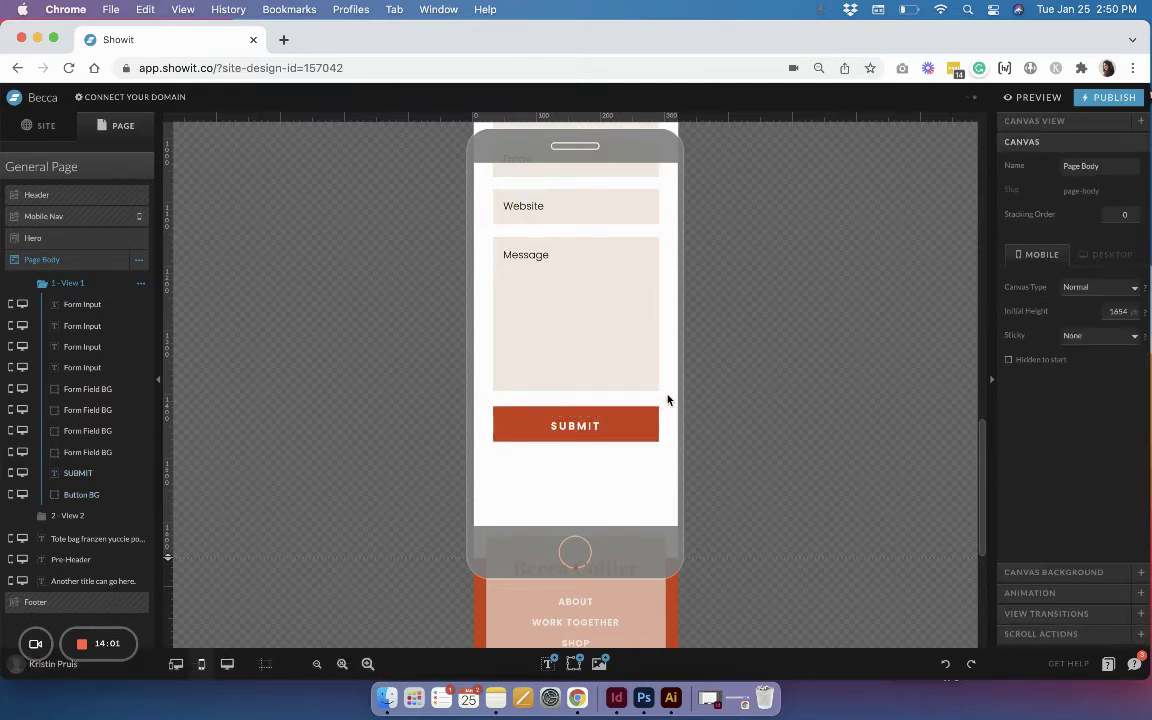
{"action": "left_click", "coordinate": [599, 424]}
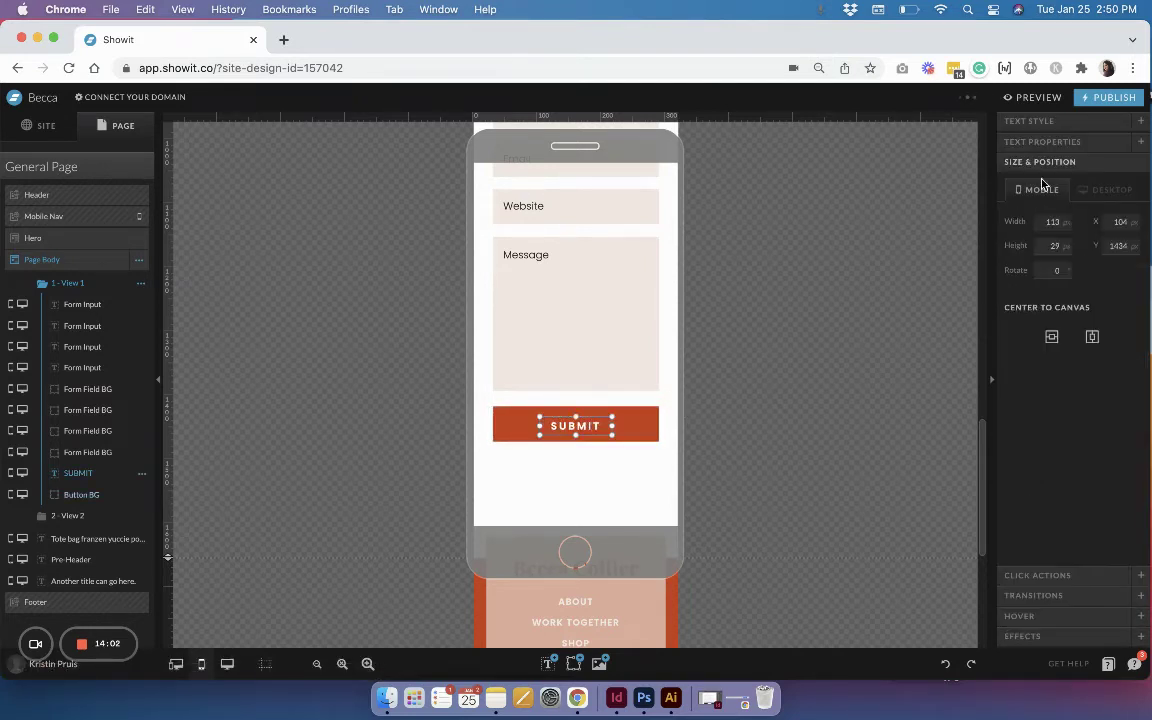
{"action": "left_click", "coordinate": [1076, 123]}
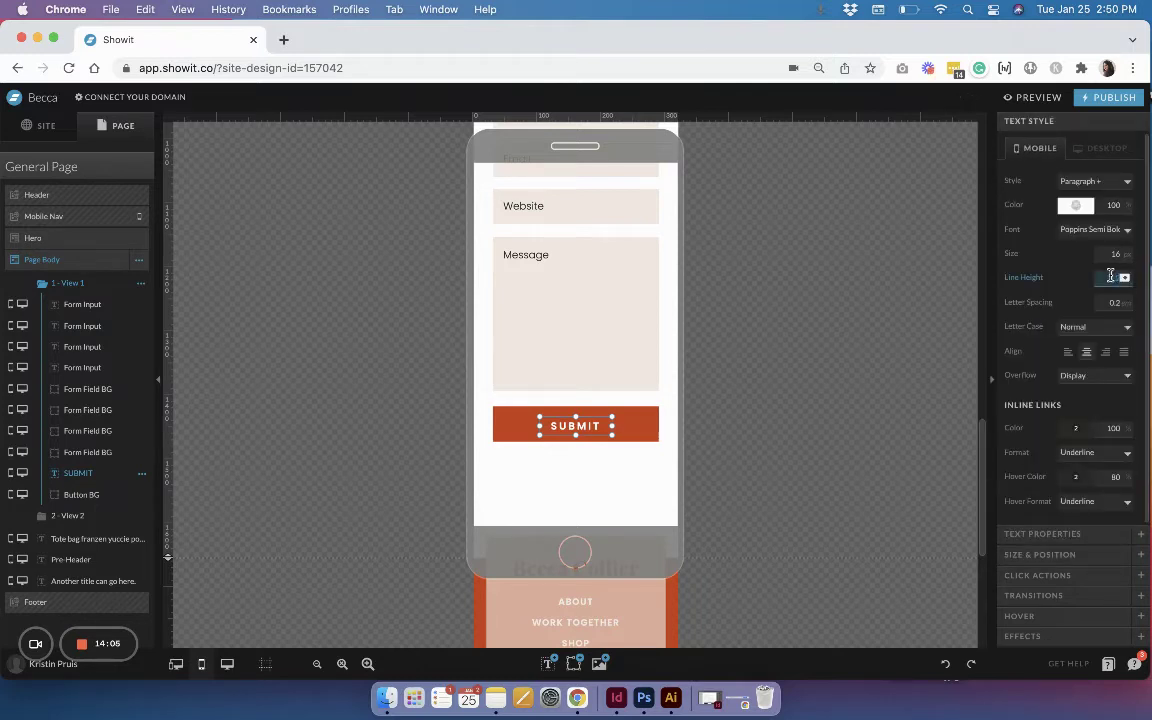
{"action": "left_click", "coordinate": [640, 468]}
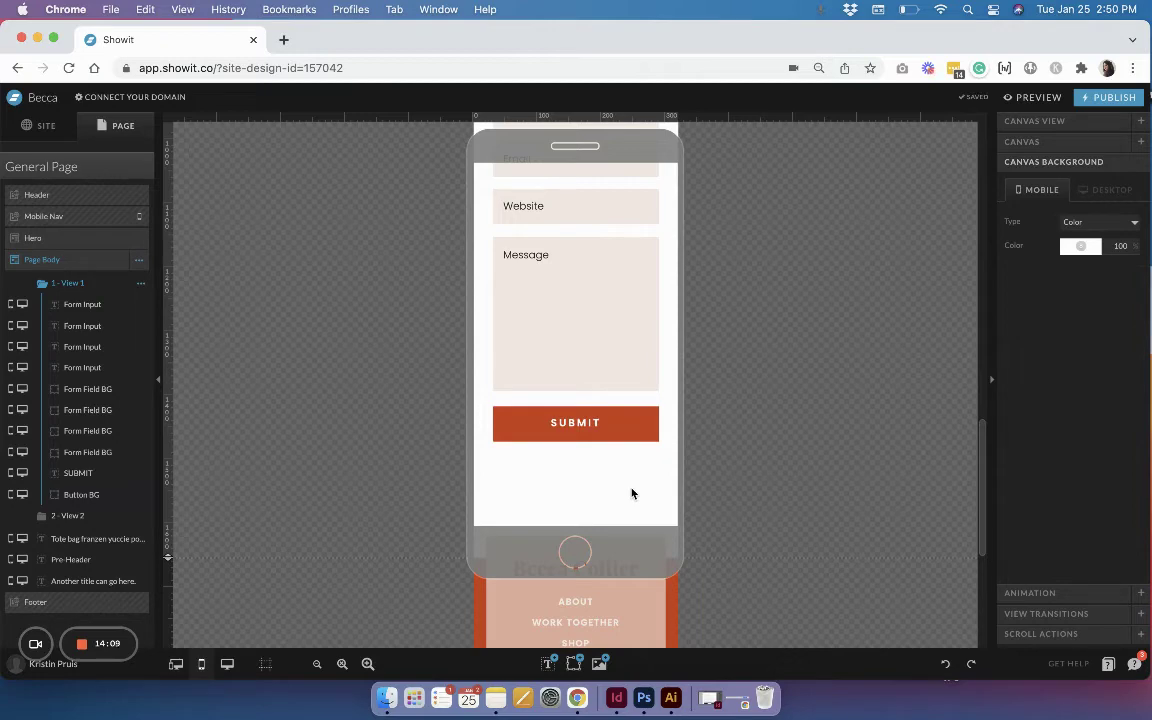
{"action": "scroll", "coordinate": [631, 493], "scroll_direction": "up", "scroll_amount": 4}
{"action": "scroll", "coordinate": [631, 493], "scroll_direction": "down", "scroll_amount": 2}
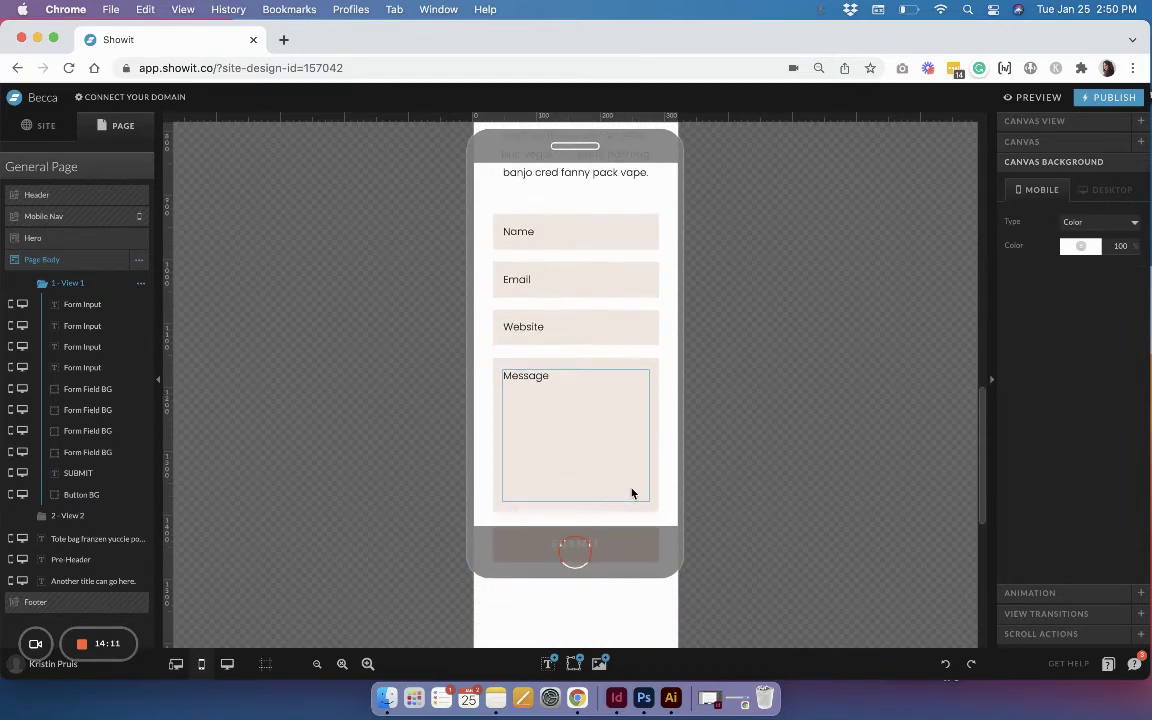
{"action": "scroll", "coordinate": [629, 519], "scroll_direction": "down", "scroll_amount": 2}
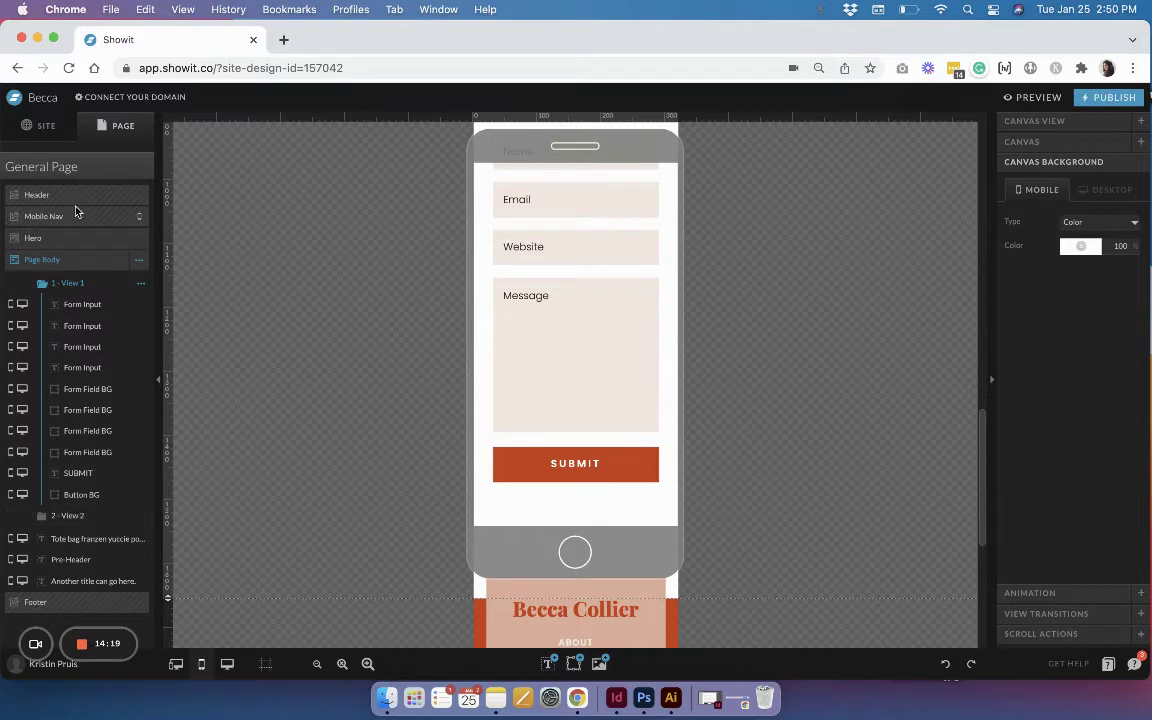
- Switch to the desktop layout and show View 2 of the Page Body canvas, at the area below the intro text
{"action": "left_click", "coordinate": [66, 517]}
{"action": "scroll", "coordinate": [656, 396], "scroll_direction": "up", "scroll_amount": 3}
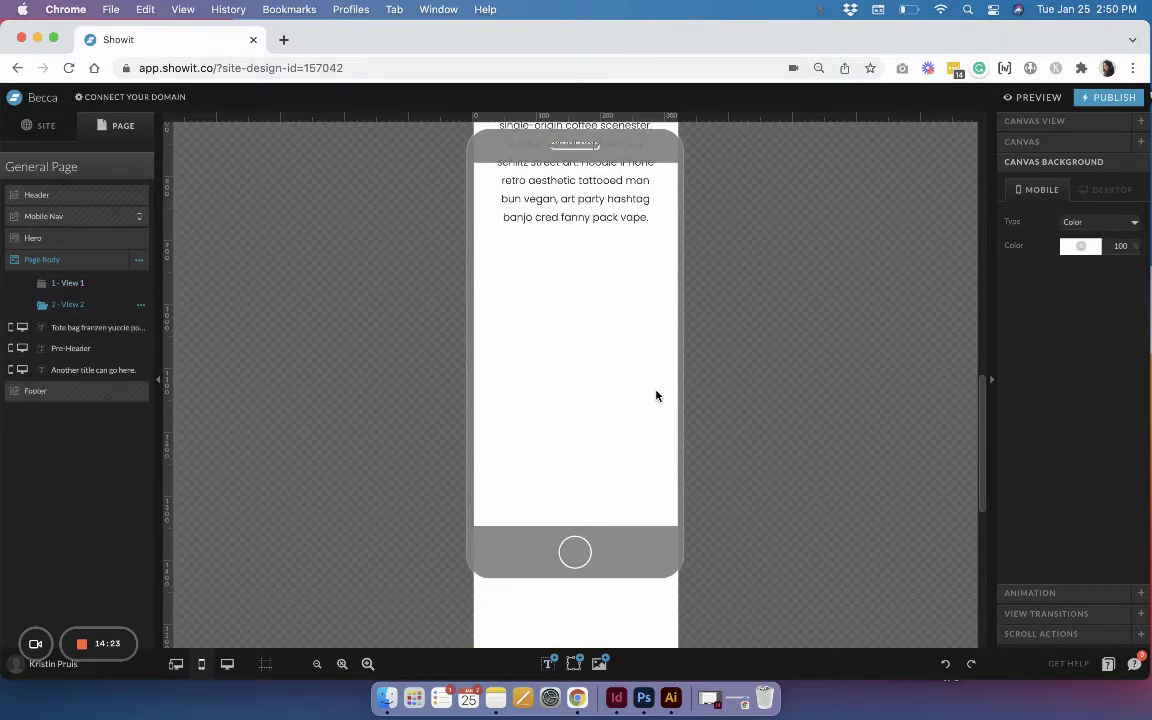
{"action": "left_click", "coordinate": [222, 667]}
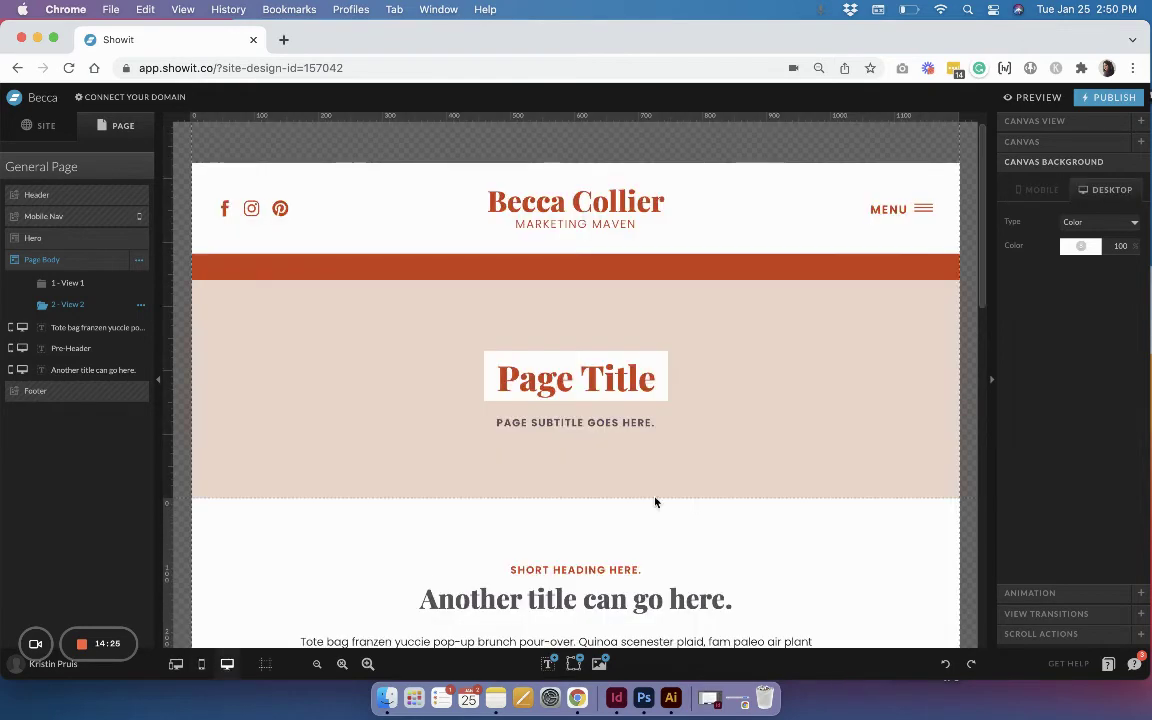
{"action": "scroll", "coordinate": [656, 480], "scroll_direction": "down", "scroll_amount": 5}
{"action": "scroll", "coordinate": [752, 452], "scroll_direction": "down", "scroll_amount": 3}
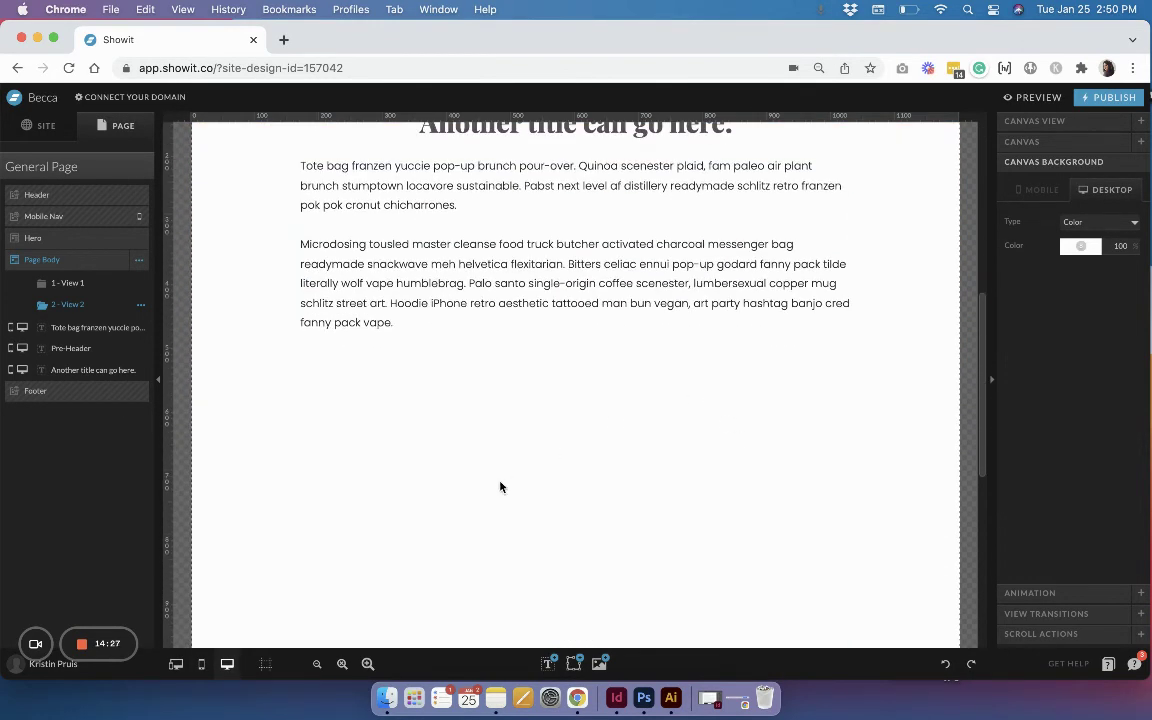
{"action": "scroll", "coordinate": [501, 485], "scroll_direction": "down", "scroll_amount": 1}
{"action": "left_click", "coordinate": [64, 287]}
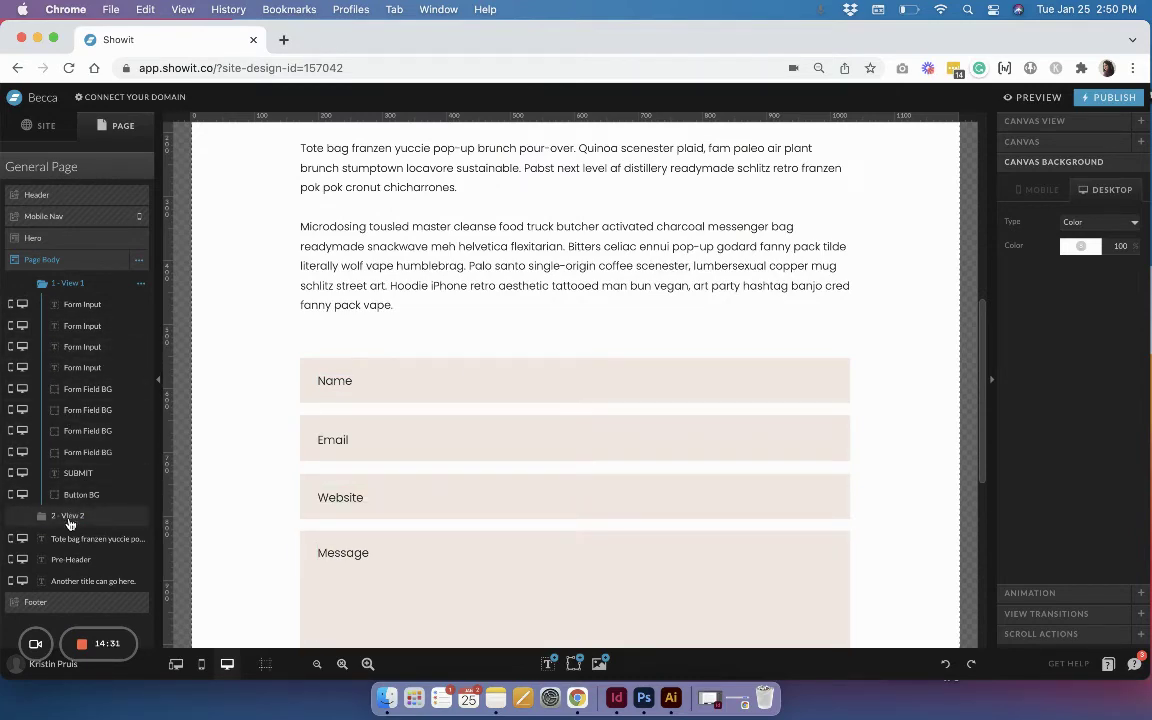
{"action": "left_click", "coordinate": [70, 518]}
{"action": "scroll", "coordinate": [388, 438], "scroll_direction": "down", "scroll_amount": 5}
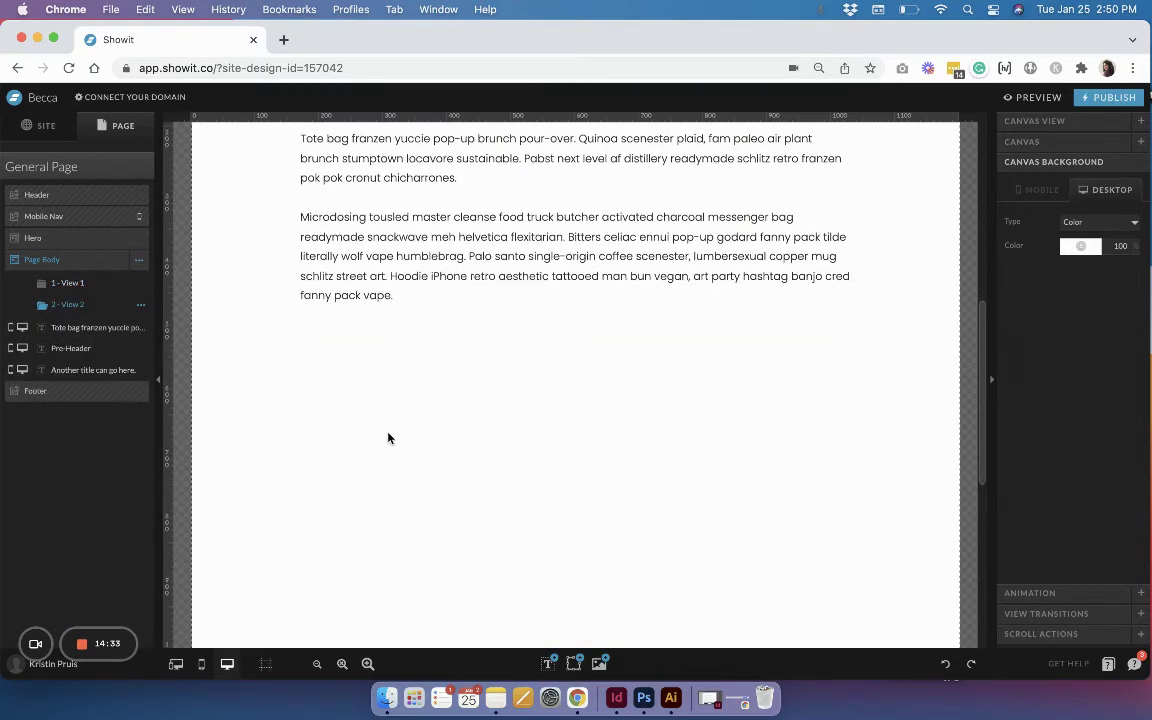
- Add a rectangle below the intro text in View 2, 860 px wide, about 498 px high and centred horizontally
{"action": "mouse_move", "coordinate": [580, 668]}
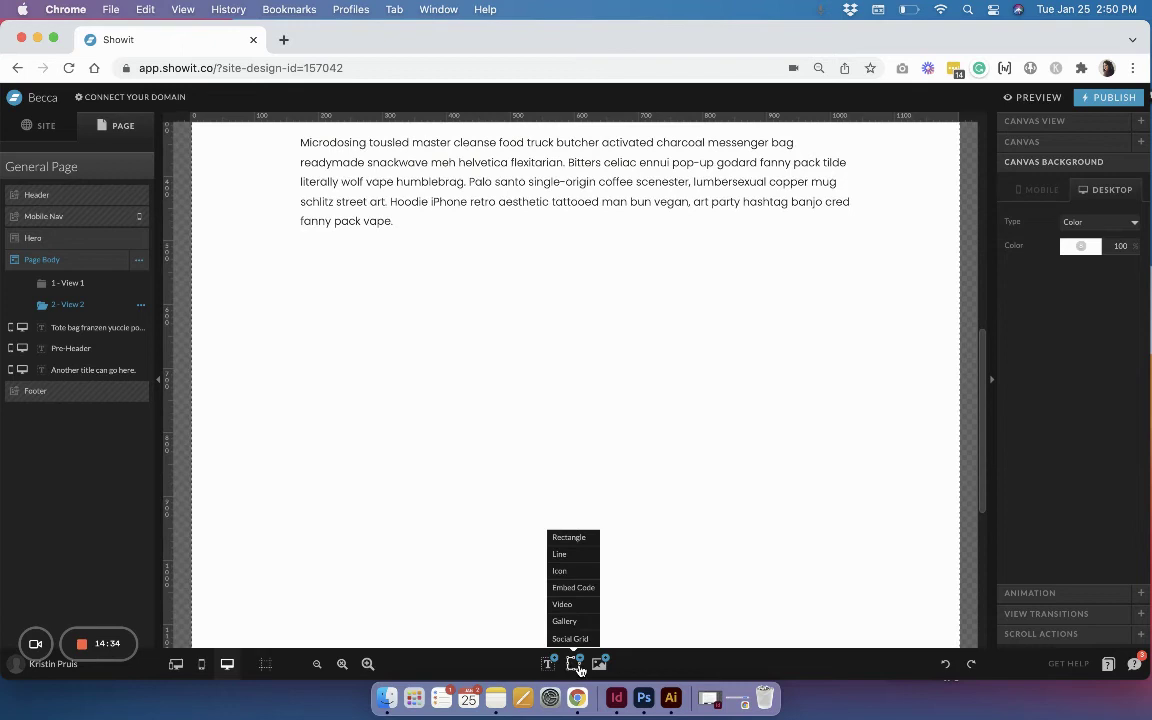
{"action": "left_click", "coordinate": [572, 538]}
{"action": "left_click_drag", "start_coordinate": [545, 350], "coordinate": [424, 453]}
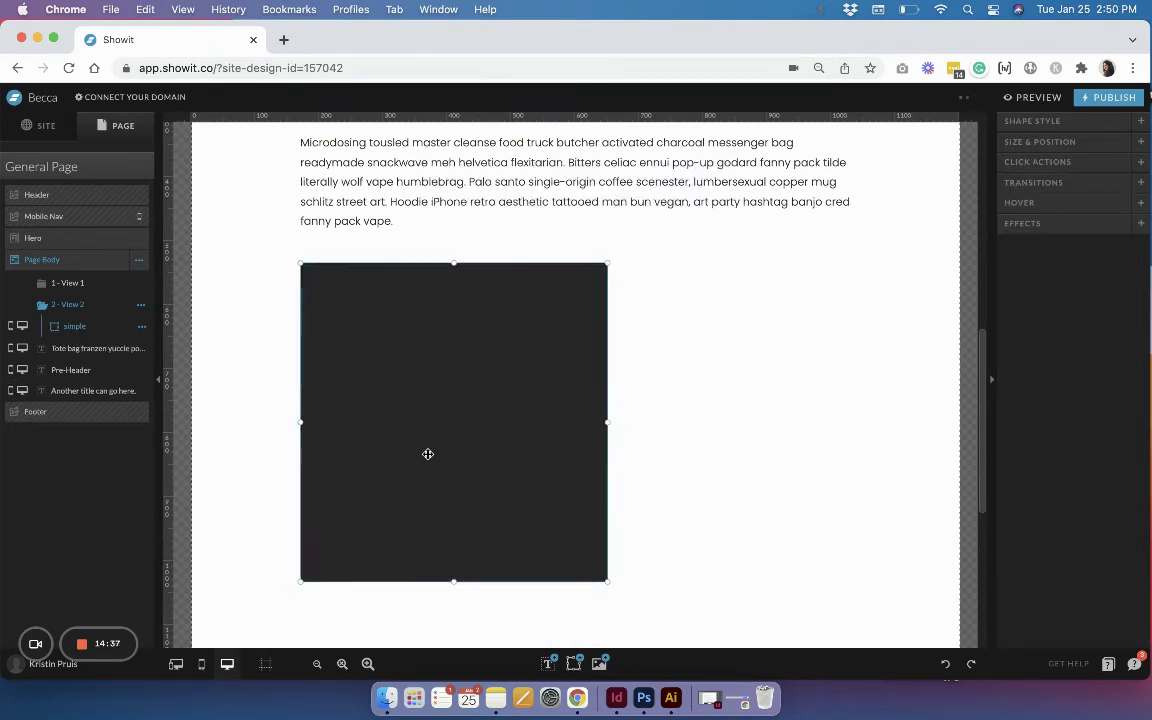
{"action": "left_click_drag", "start_coordinate": [607, 422], "coordinate": [855, 422]}
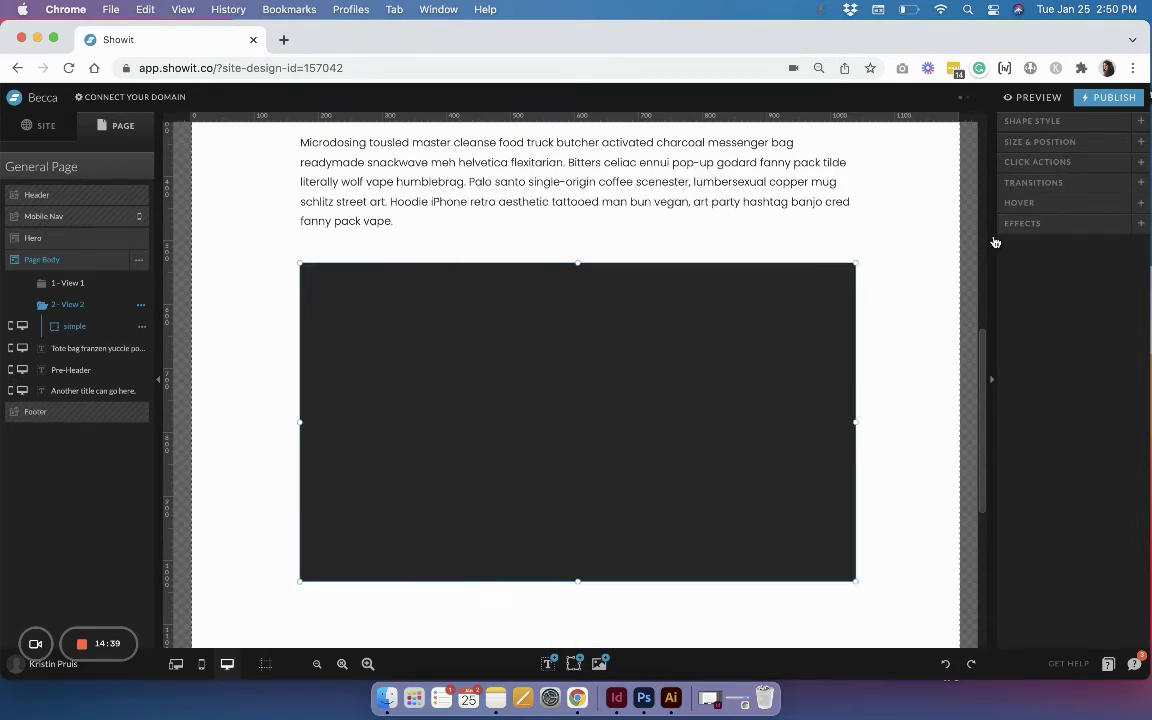
{"action": "left_click", "coordinate": [1031, 146]}
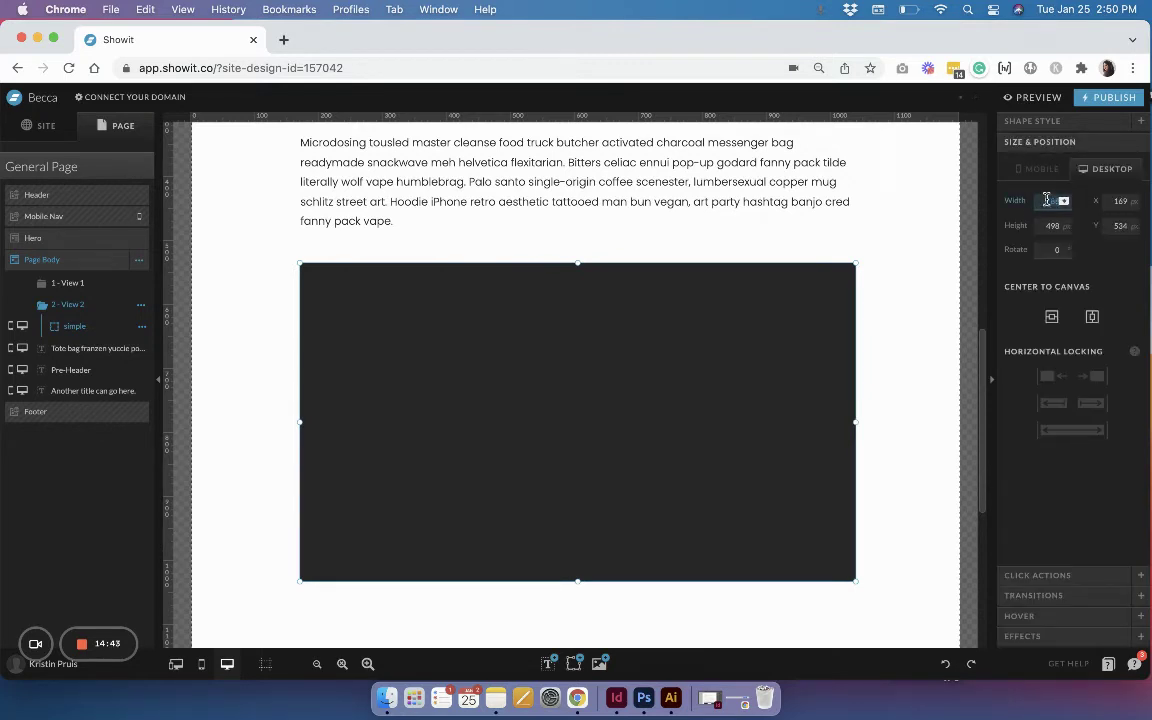
{"action": "type", "text": "860"}
{"action": "key", "text": "Return"}
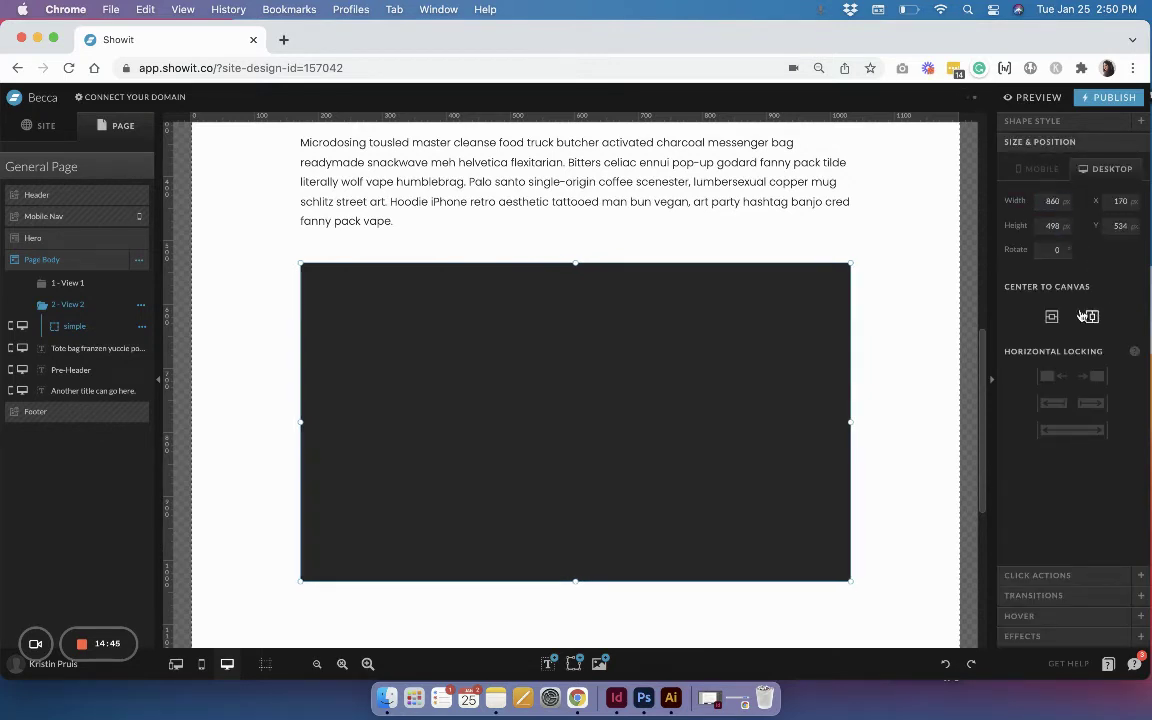
- Fill the View 2 rectangle with the light beige used for the form fields
{"action": "left_click", "coordinate": [1032, 120]}
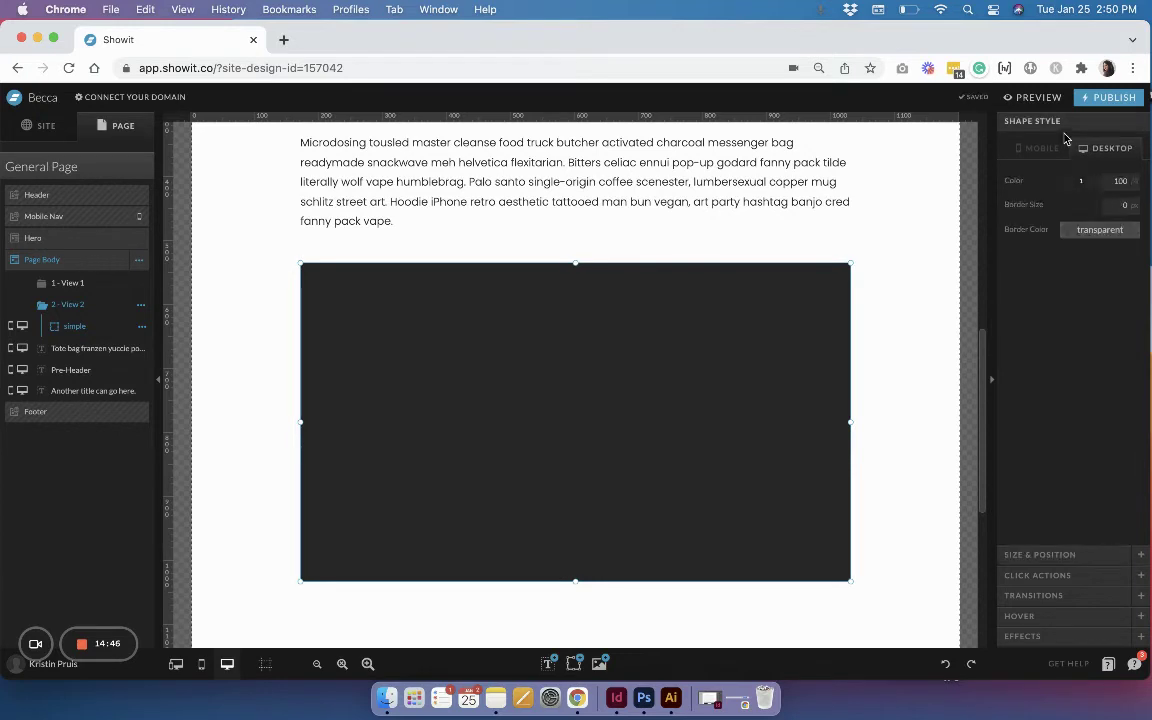
{"action": "left_click", "coordinate": [1085, 181]}
{"action": "left_click", "coordinate": [1122, 204]}
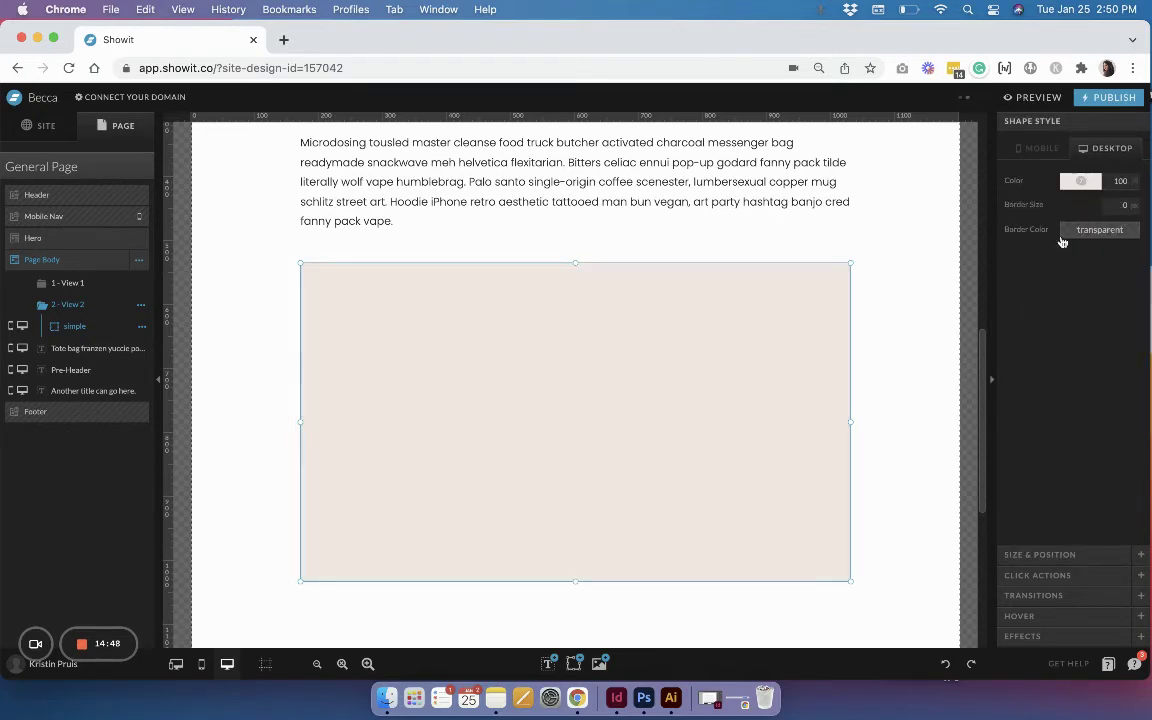
{"action": "left_click", "coordinate": [919, 310]}
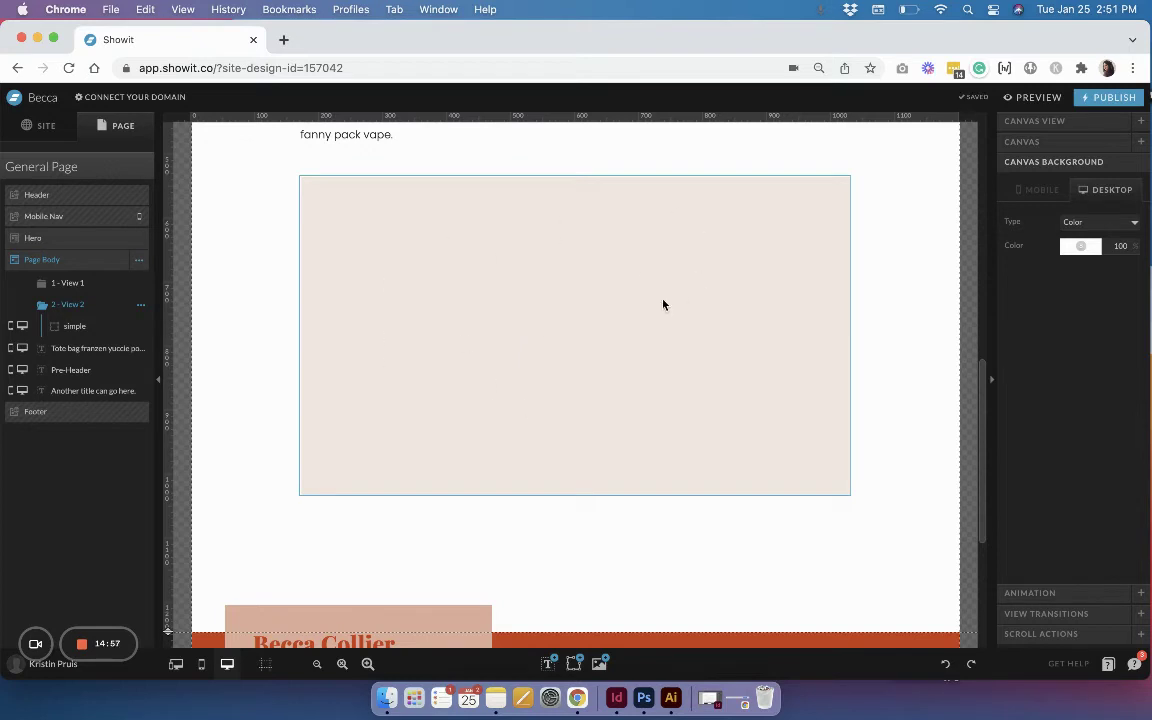
- Add a paragraph on the beige rectangle reading "Thank you! Your message was received. I will reach out to you shortly."
{"action": "mouse_move", "coordinate": [548, 660]}
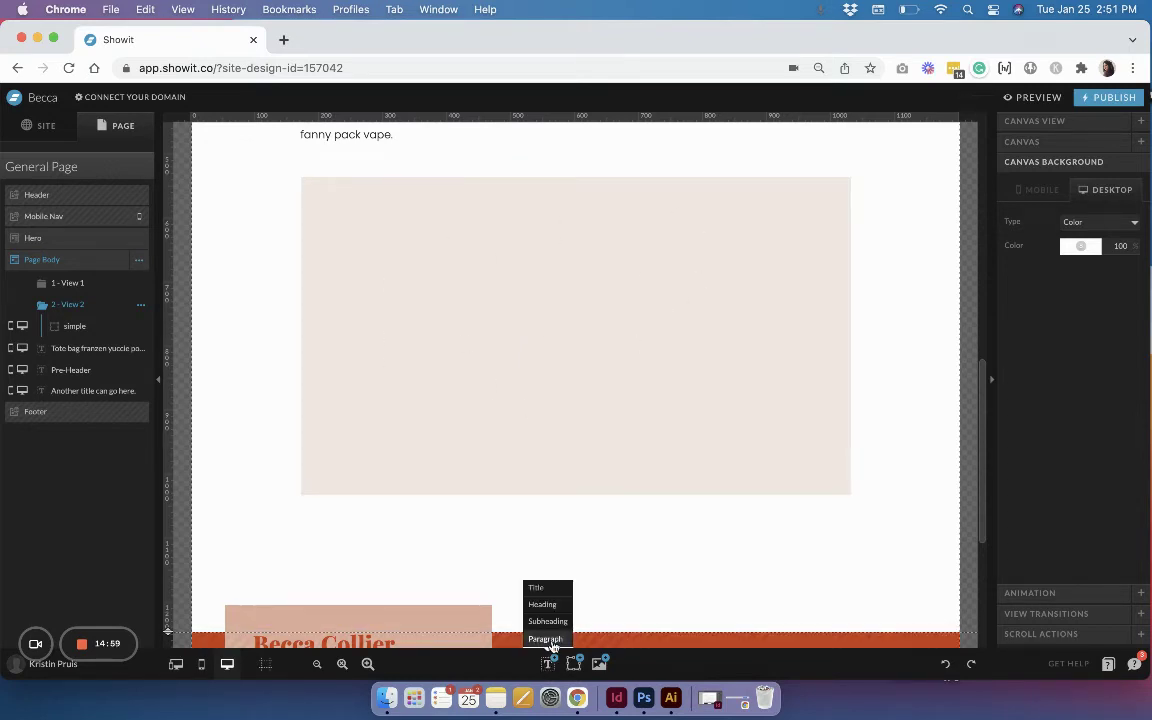
{"action": "left_click", "coordinate": [548, 639]}
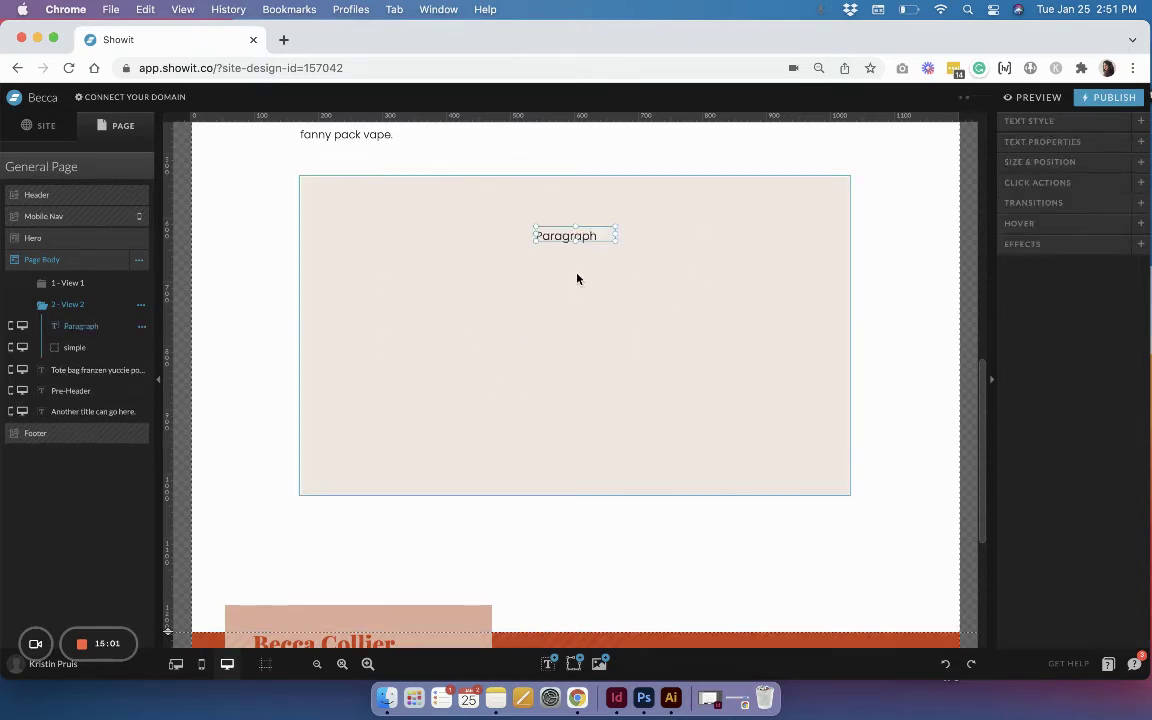
{"action": "left_click_drag", "start_coordinate": [560, 229], "coordinate": [532, 276]}
{"action": "double_click", "coordinate": [532, 276]}
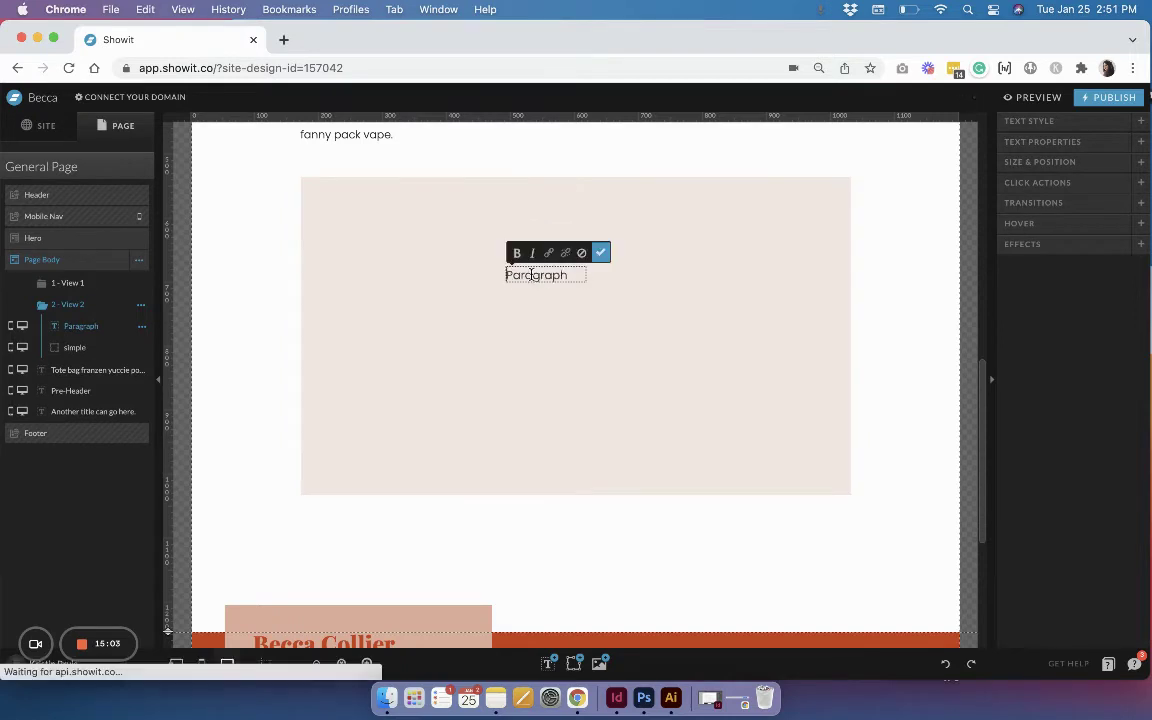
{"action": "key", "text": "super+a"}
{"action": "type", "text": "Thank "}
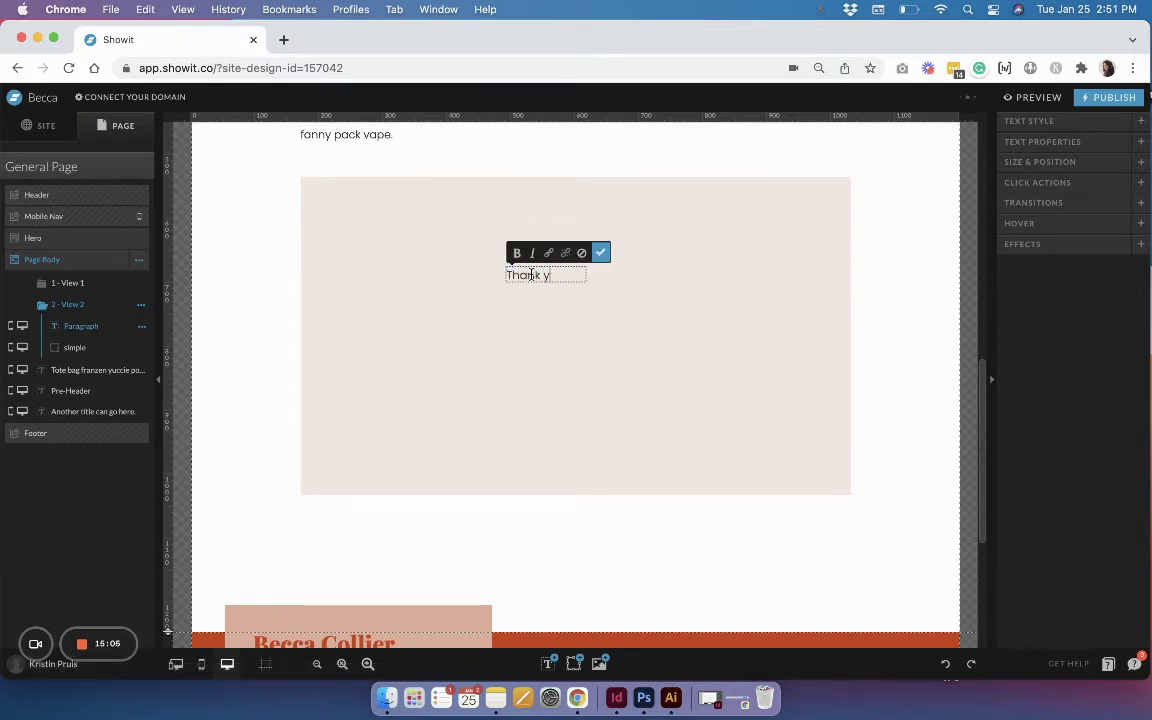
{"action": "type", "text": "you!"}
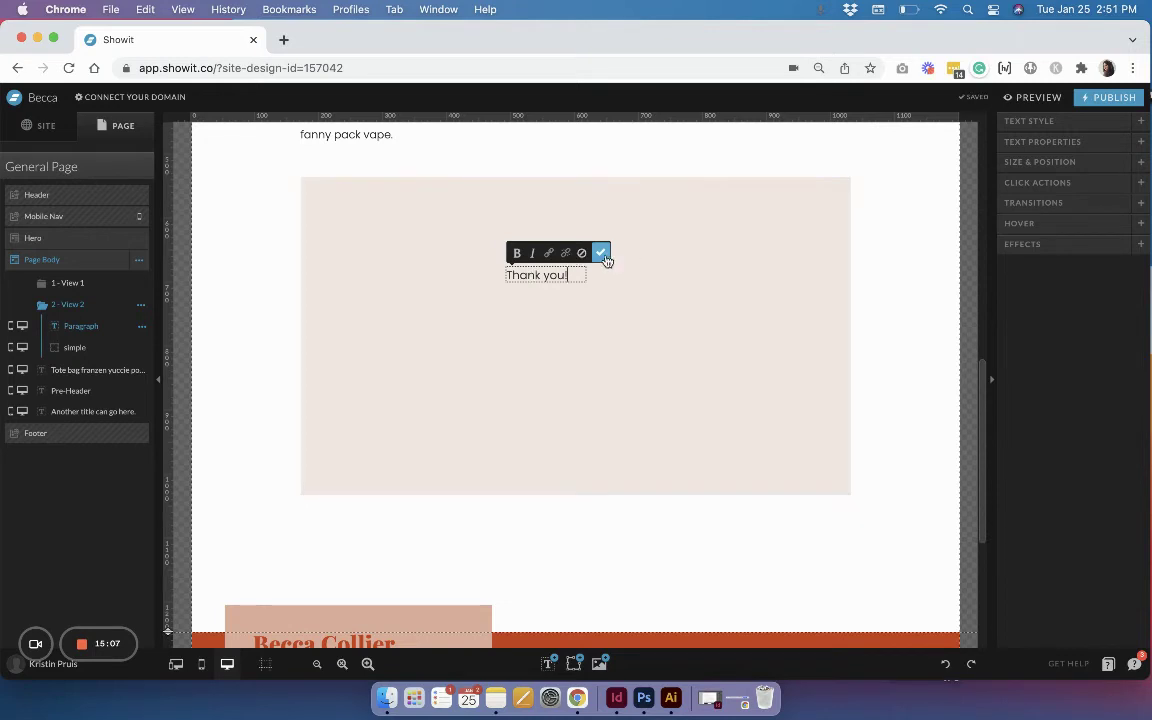
{"action": "type", "text": " Your messa"}
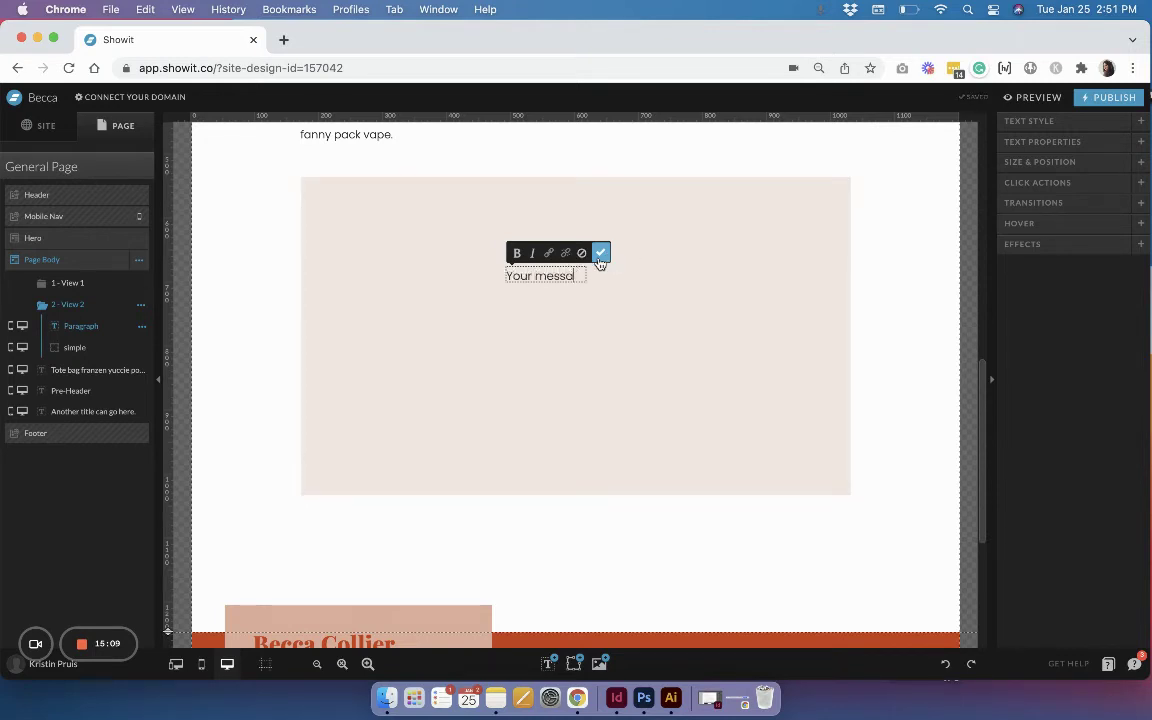
{"action": "type", "text": "ge was received. I will reach out to you shortly."}
{"action": "left_click", "coordinate": [600, 254]}
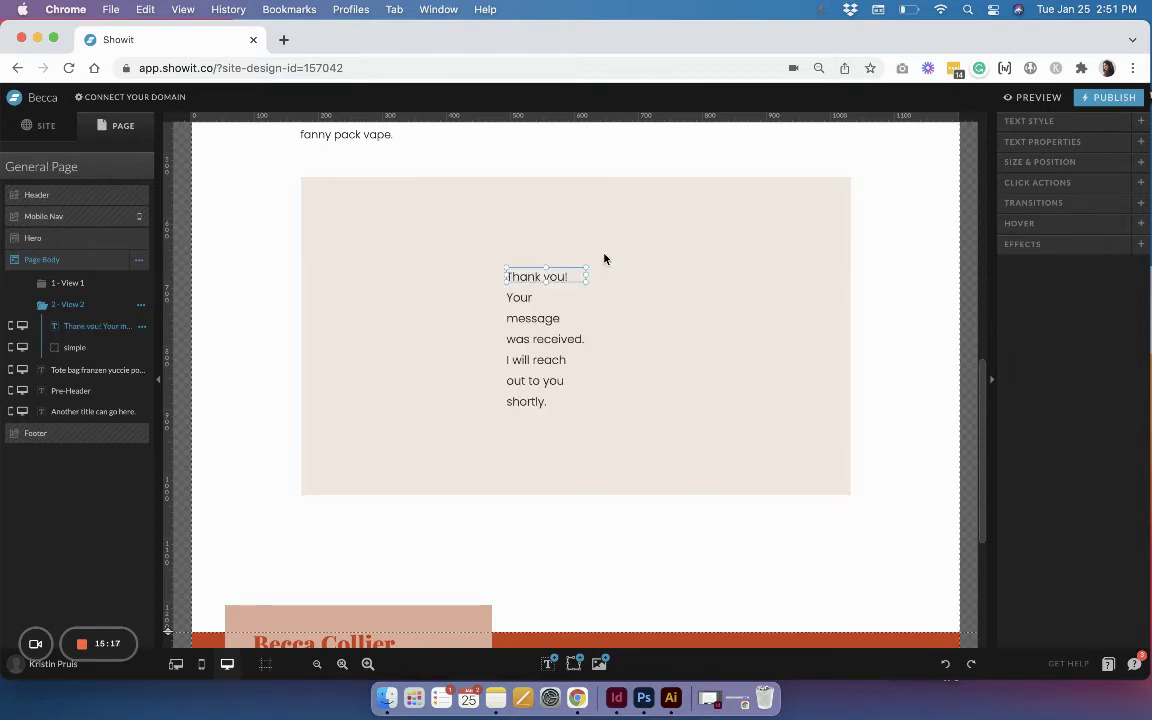
- Centre-align the thank-you text, widen its box to fit one line, and place it near the middle of the rectangle
{"action": "left_click_drag", "start_coordinate": [583, 283], "coordinate": [766, 266]}
{"action": "left_click", "coordinate": [1029, 120]}
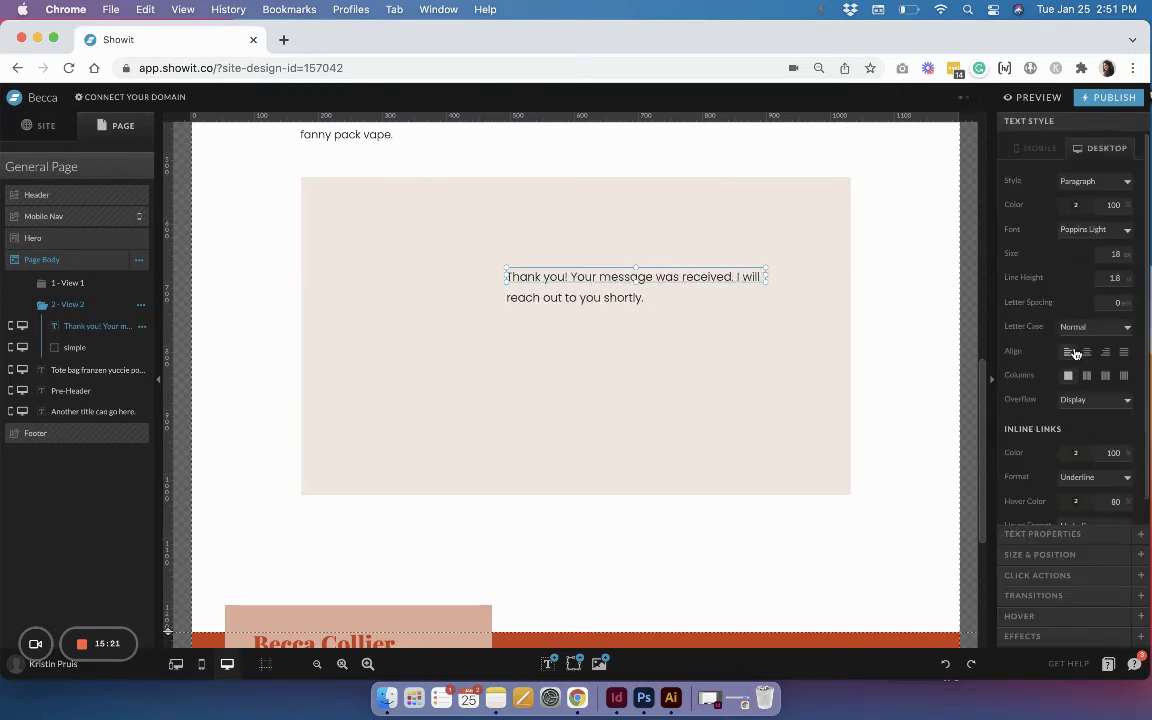
{"action": "left_click", "coordinate": [1086, 352]}
{"action": "left_click_drag", "start_coordinate": [650, 275], "coordinate": [581, 324]}
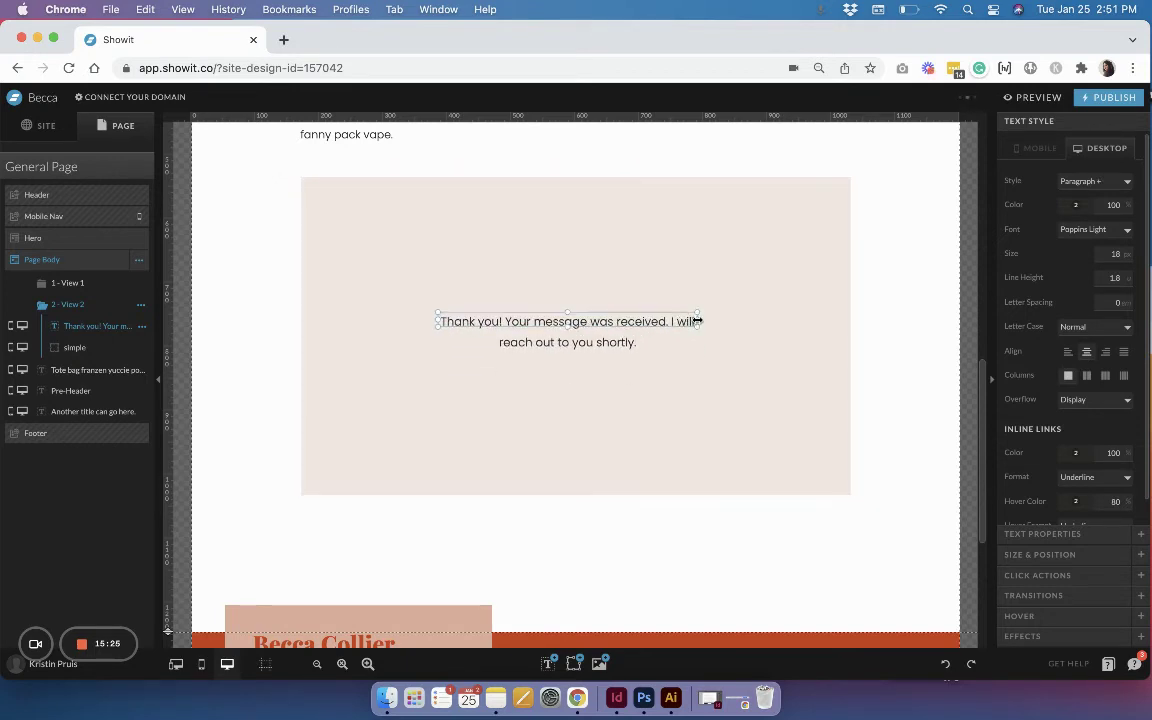
{"action": "left_click_drag", "start_coordinate": [697, 321], "coordinate": [725, 340]}
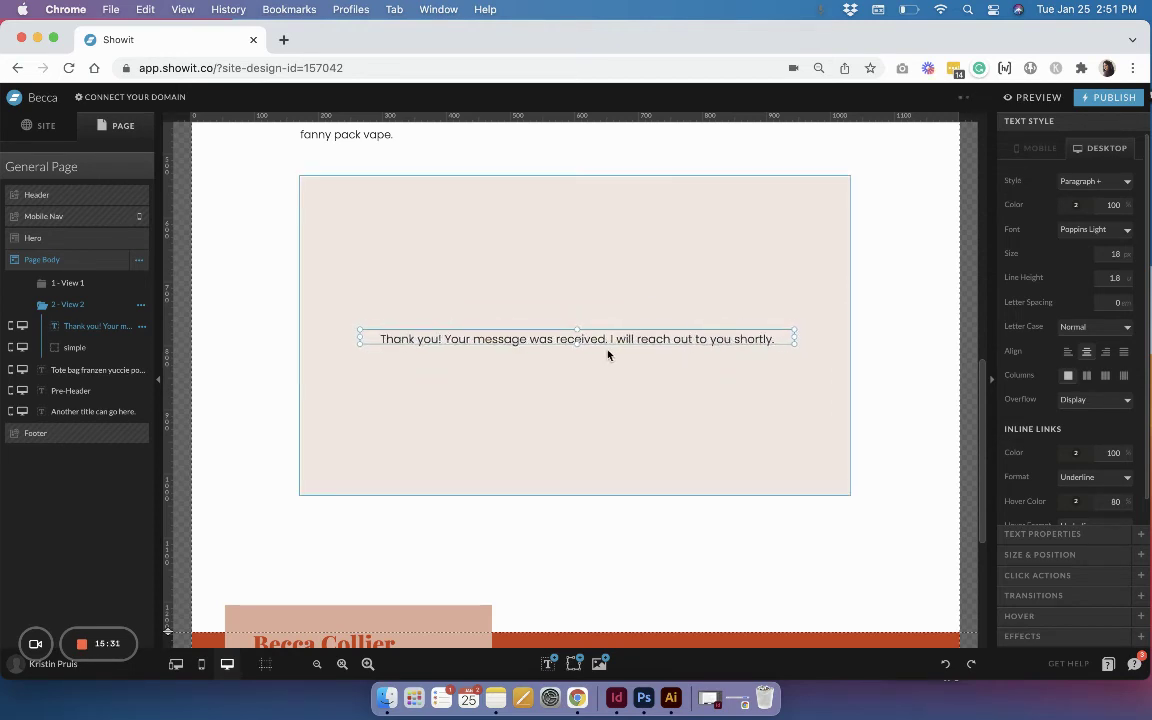
- Align the thank-you text and the beige rectangle on their horizontal and vertical centres
{"action": "left_click_drag", "start_coordinate": [741, 545], "coordinate": [638, 330]}
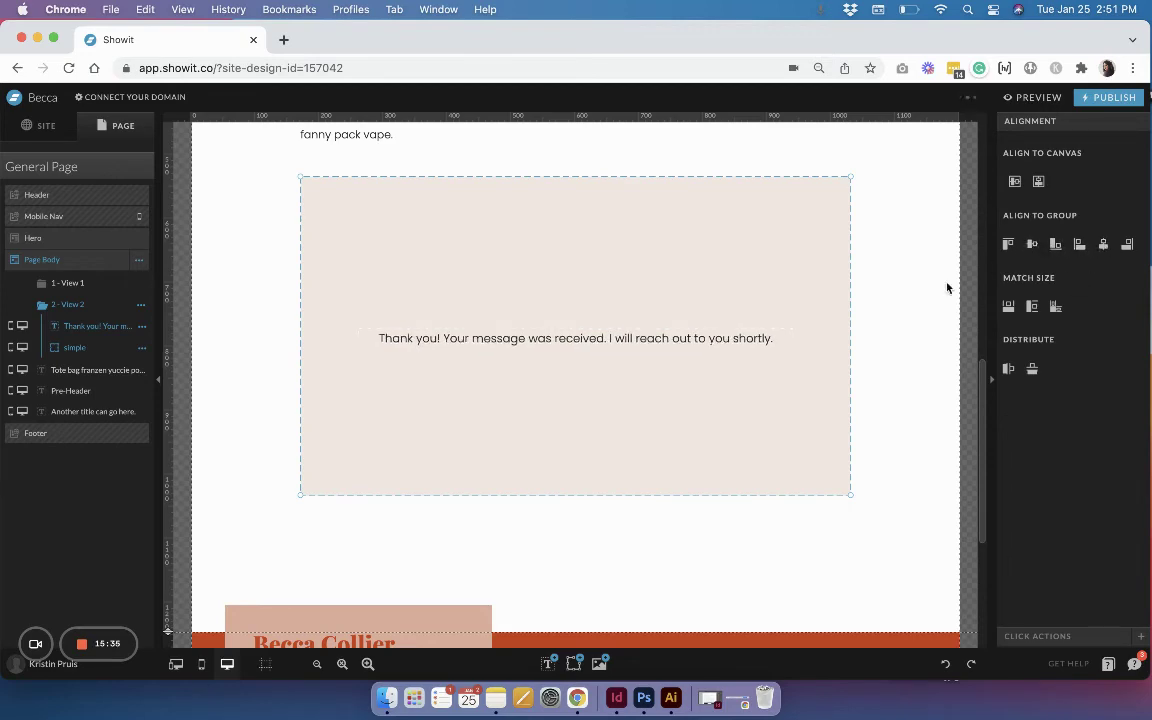
{"action": "left_click", "coordinate": [897, 306]}
{"action": "scroll", "coordinate": [897, 309], "scroll_direction": "up", "scroll_amount": 1}
{"action": "scroll", "coordinate": [897, 309], "scroll_direction": "up", "scroll_amount": 2}
{"action": "scroll", "coordinate": [897, 309], "scroll_direction": "down", "scroll_amount": 1}
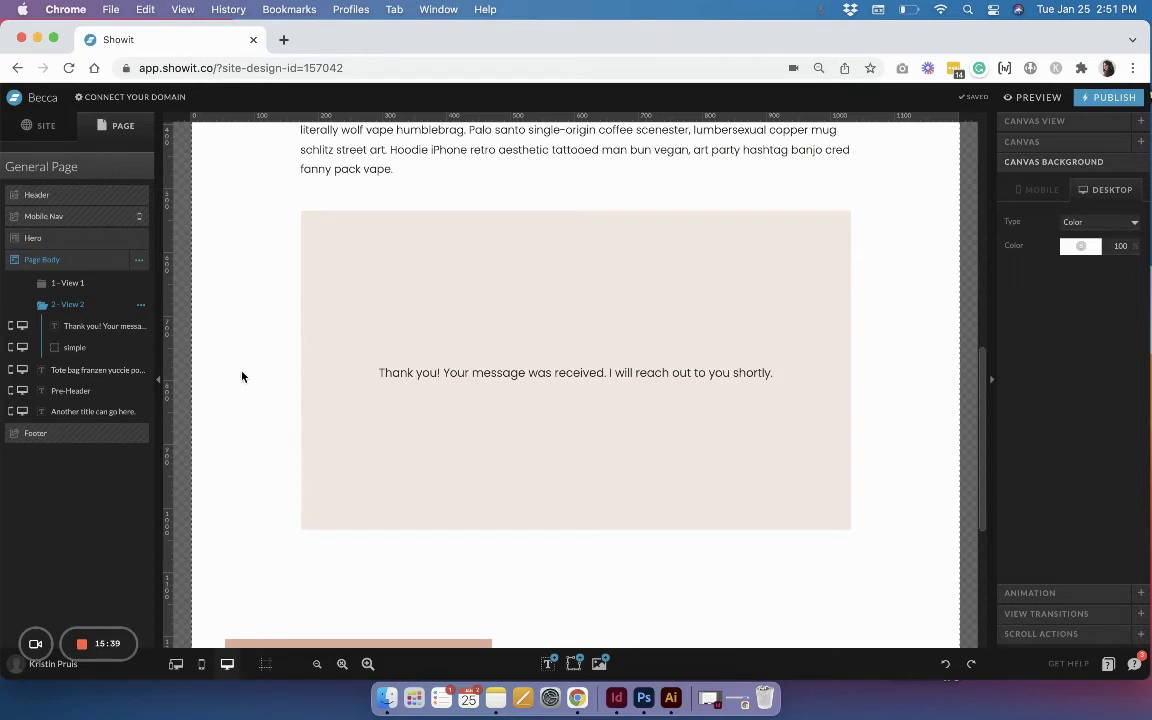
- Compare the form in View 1 with the thank-you message in View 2 on desktop
{"action": "left_click", "coordinate": [90, 284]}
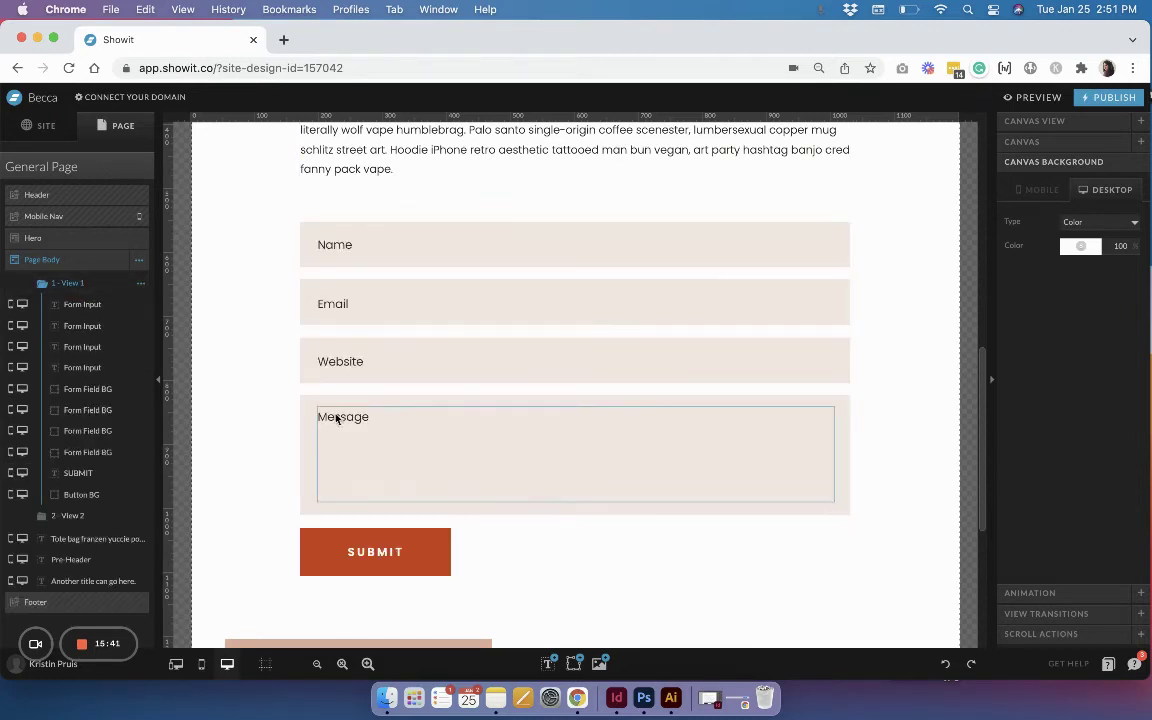
{"action": "left_click", "coordinate": [73, 518]}
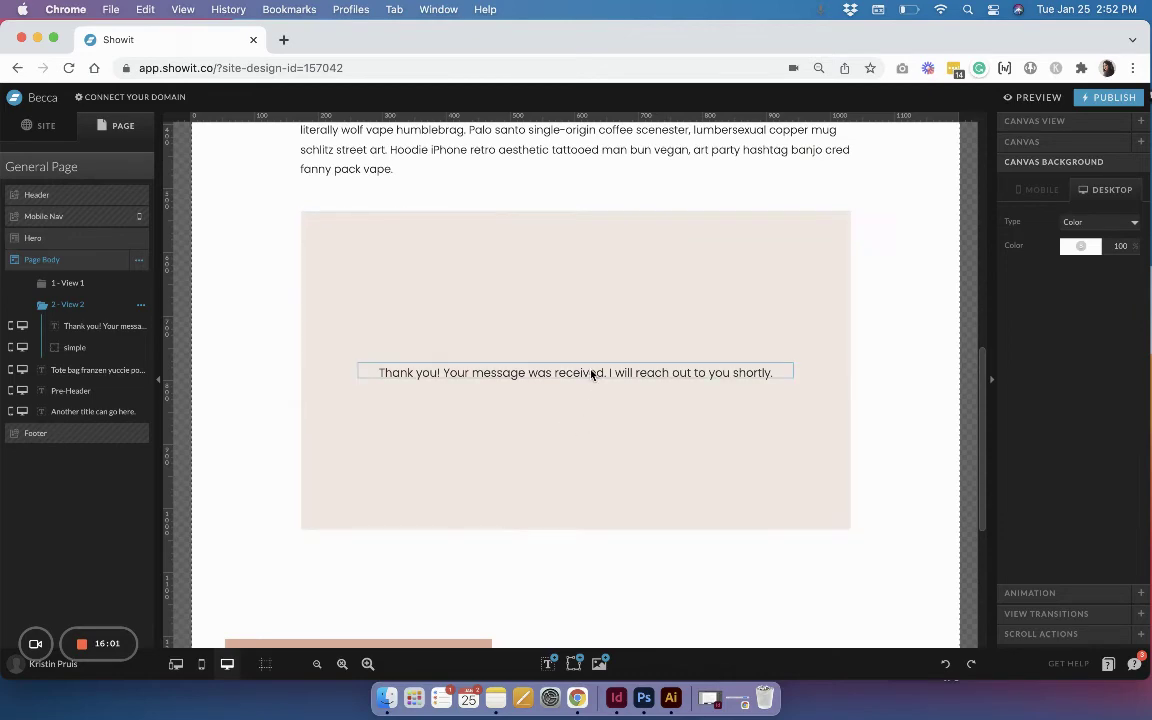
{"action": "scroll", "coordinate": [591, 374], "scroll_direction": "up", "scroll_amount": 2}
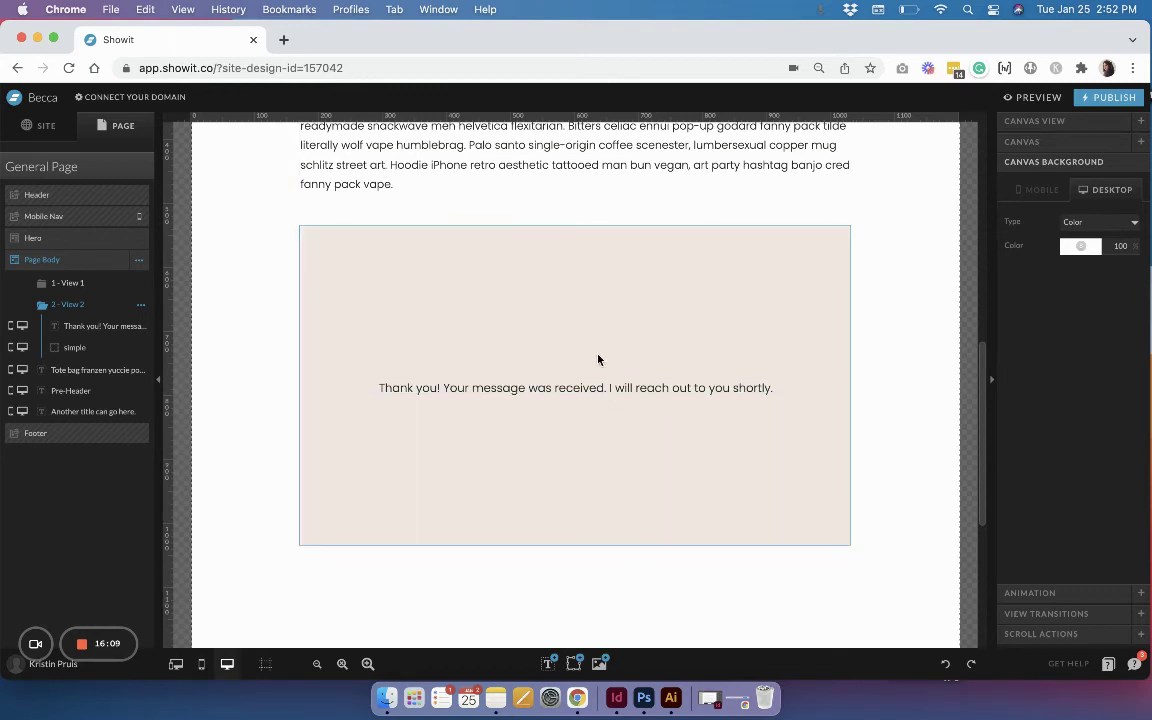
- In the mobile layout, shorten the dark rectangle of View 2 from its upper edge to a height of about 354 px
{"action": "left_click", "coordinate": [202, 665]}
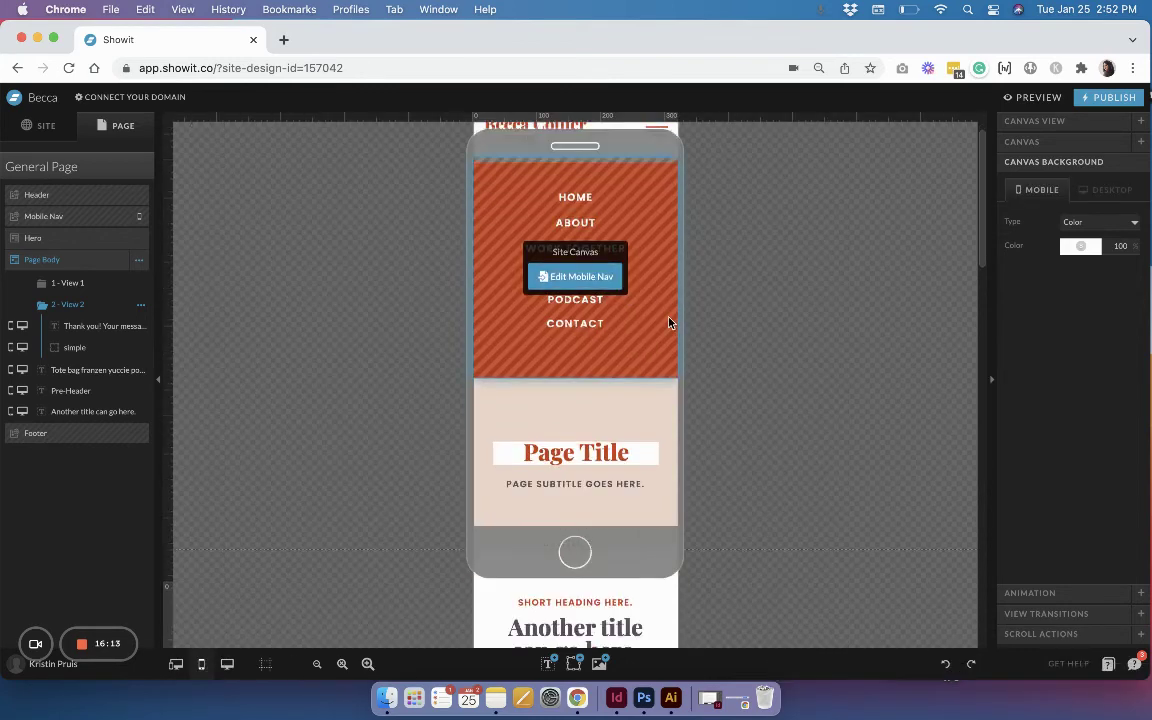
{"action": "left_click", "coordinate": [589, 300]}
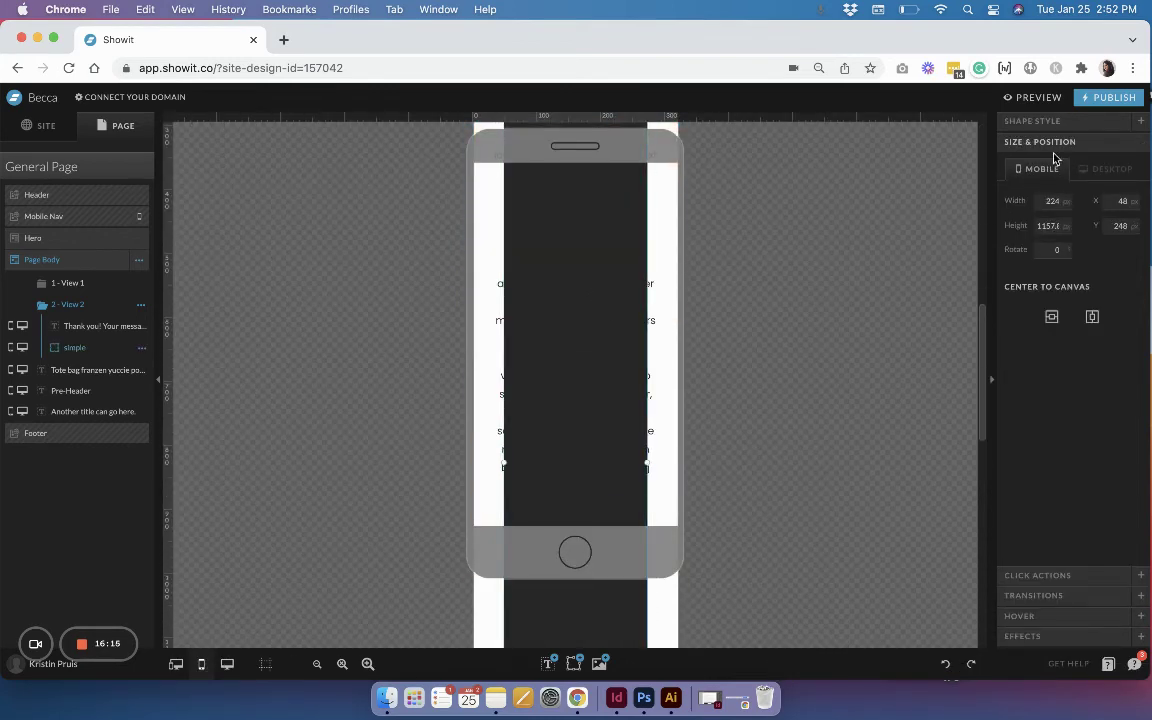
{"action": "scroll", "coordinate": [553, 321], "scroll_direction": "up", "scroll_amount": 3}
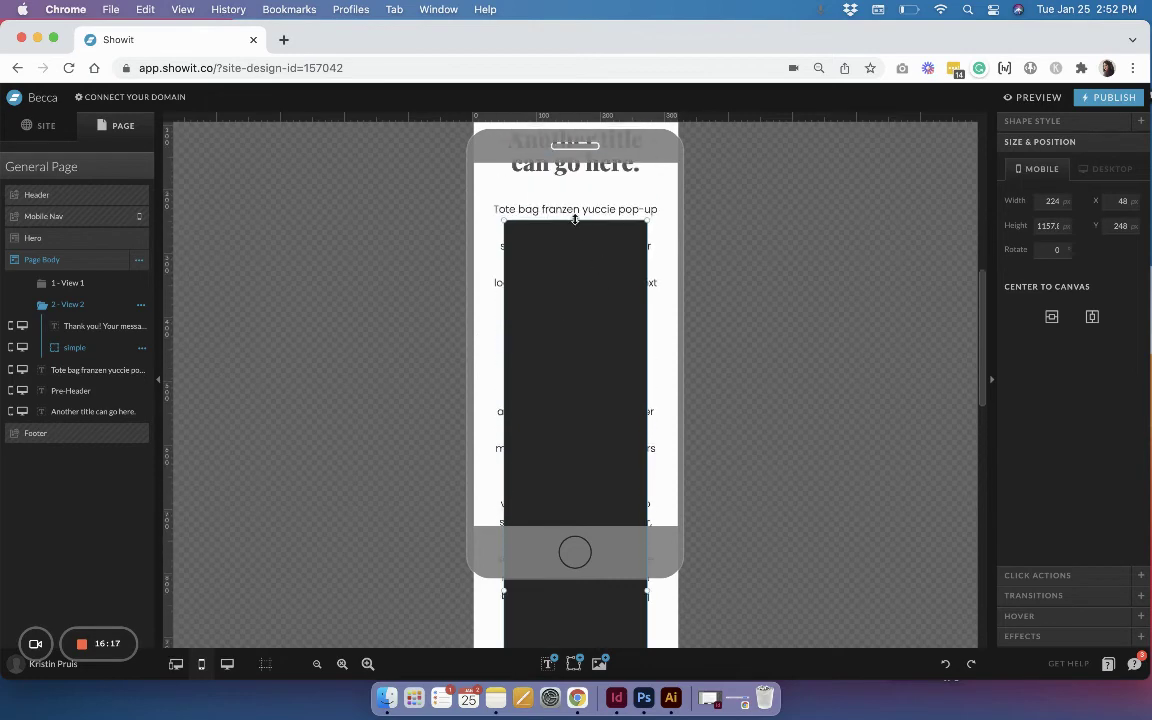
{"action": "left_click_drag", "start_coordinate": [575, 219], "coordinate": [576, 505]}
{"action": "scroll", "coordinate": [575, 480], "scroll_direction": "down", "scroll_amount": 5}
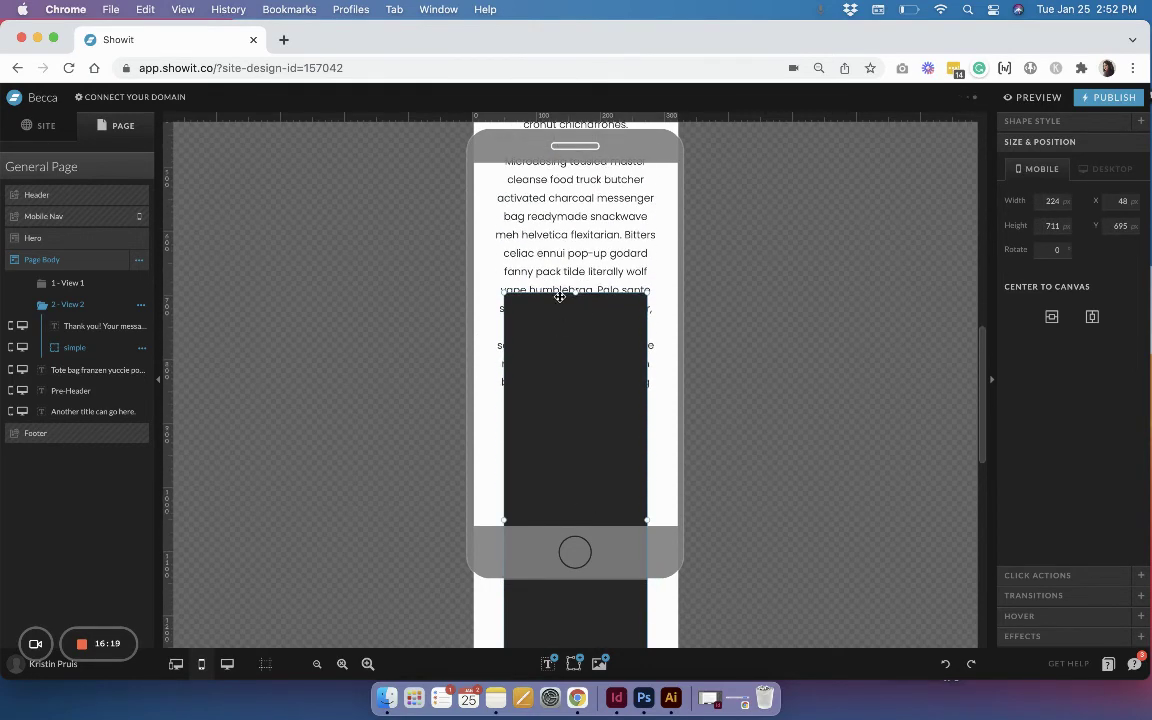
{"action": "left_click_drag", "start_coordinate": [560, 297], "coordinate": [572, 455]}
{"action": "scroll", "coordinate": [570, 413], "scroll_direction": "down", "scroll_amount": 5}
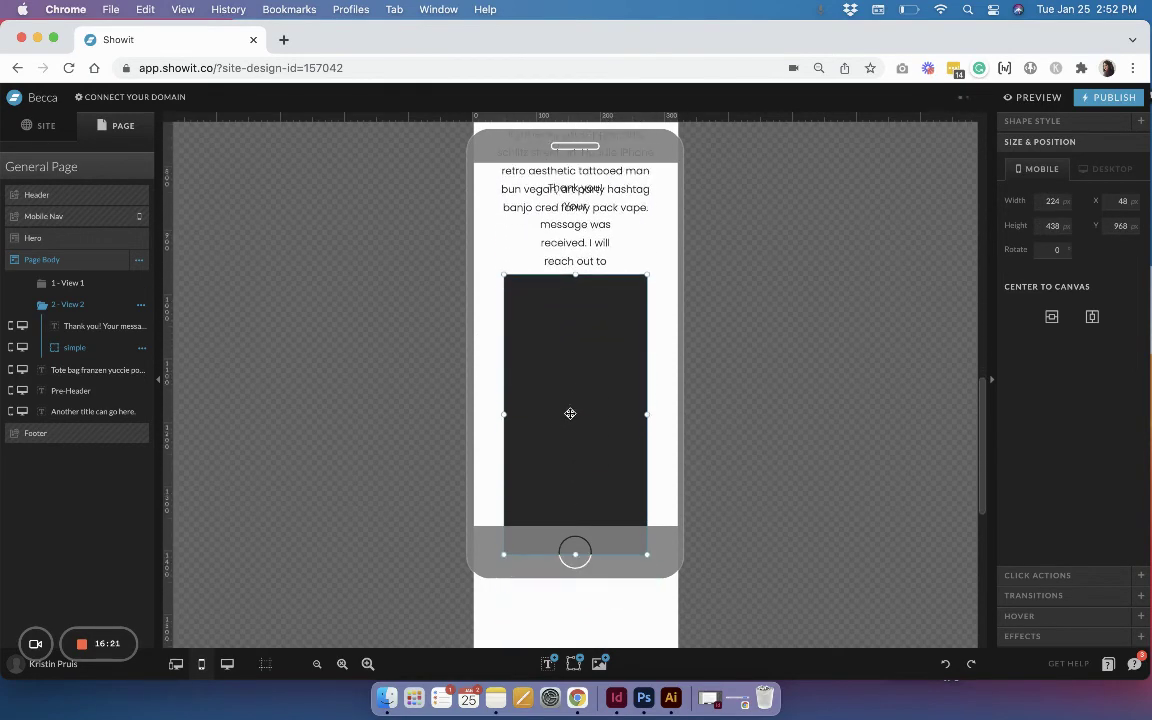
{"action": "left_click_drag", "start_coordinate": [576, 273], "coordinate": [581, 324]}
{"action": "scroll", "coordinate": [585, 290], "scroll_direction": "down", "scroll_amount": 1}
{"action": "scroll", "coordinate": [592, 233], "scroll_direction": "down", "scroll_amount": 4}
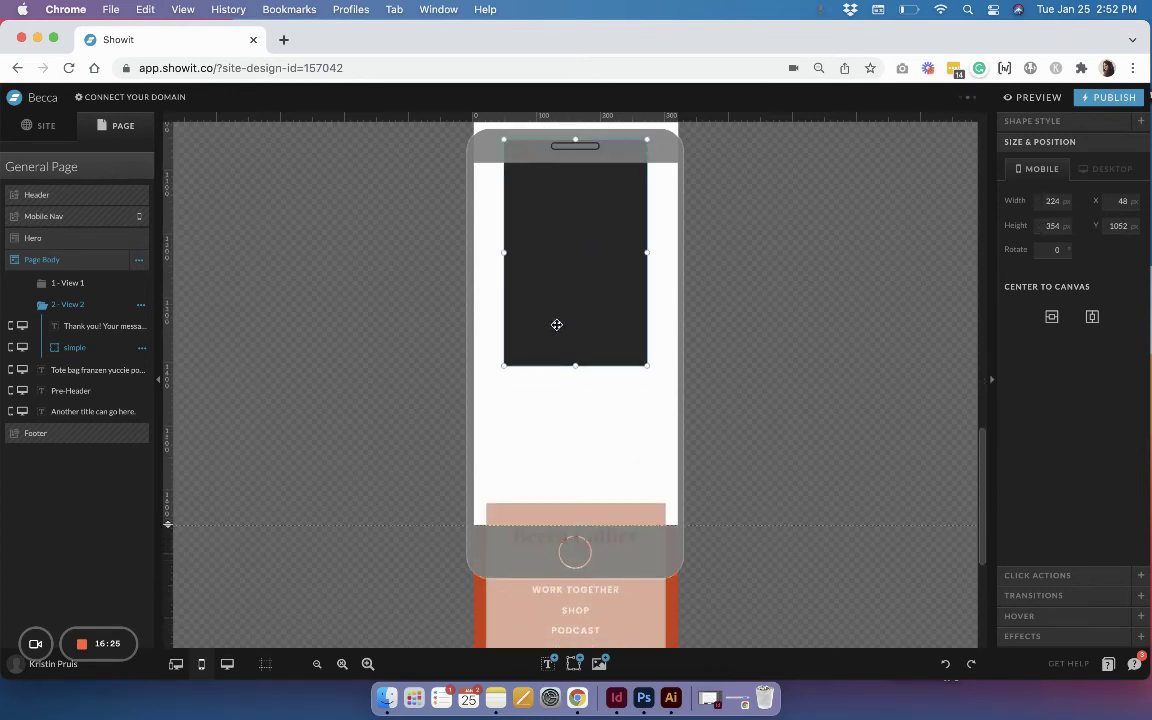
- Set the dark rectangle's mobile width to 260 px and centre it horizontally on the canvas
{"action": "left_click", "coordinate": [1041, 199]}
{"action": "type", "text": "260"}
{"action": "key", "text": "Return"}
{"action": "left_click", "coordinate": [1092, 316]}
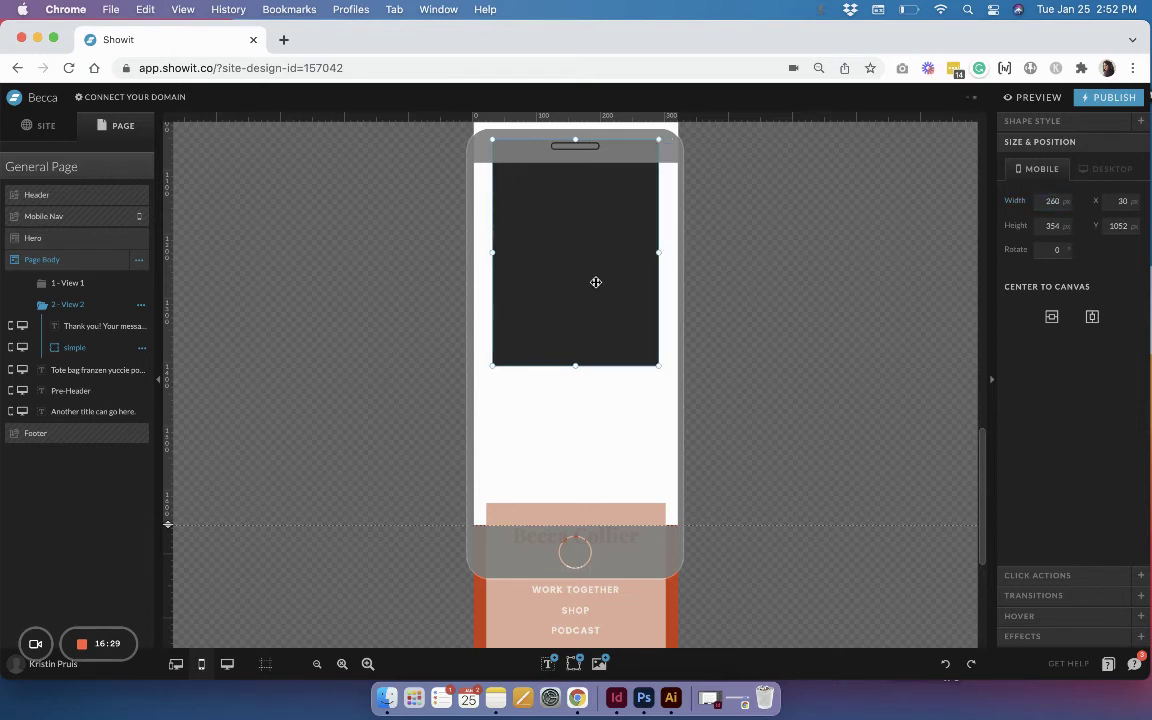
- Move the dark rectangle up to just below the body paragraph, at a Y position of about 933 px
{"action": "scroll", "coordinate": [595, 282], "scroll_direction": "up", "scroll_amount": 3}
{"action": "left_click_drag", "start_coordinate": [596, 311], "coordinate": [596, 298]}
{"action": "scroll", "coordinate": [596, 300], "scroll_direction": "up", "scroll_amount": 2}
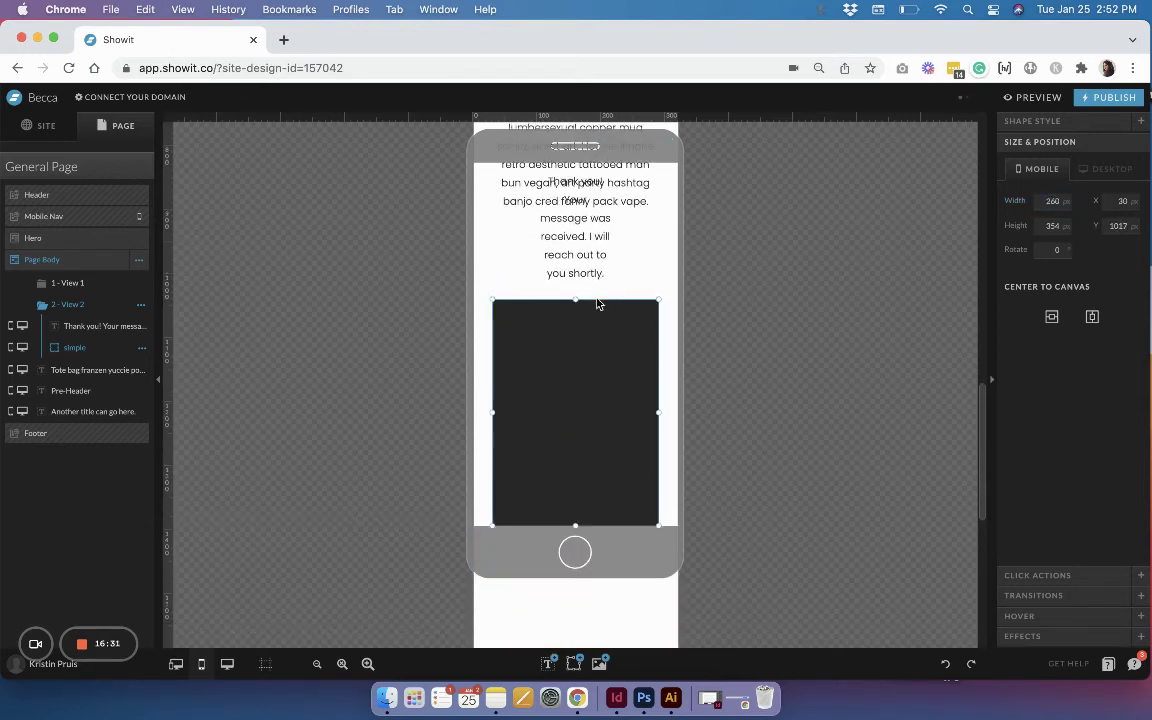
{"action": "left_click_drag", "start_coordinate": [607, 362], "coordinate": [606, 310]}
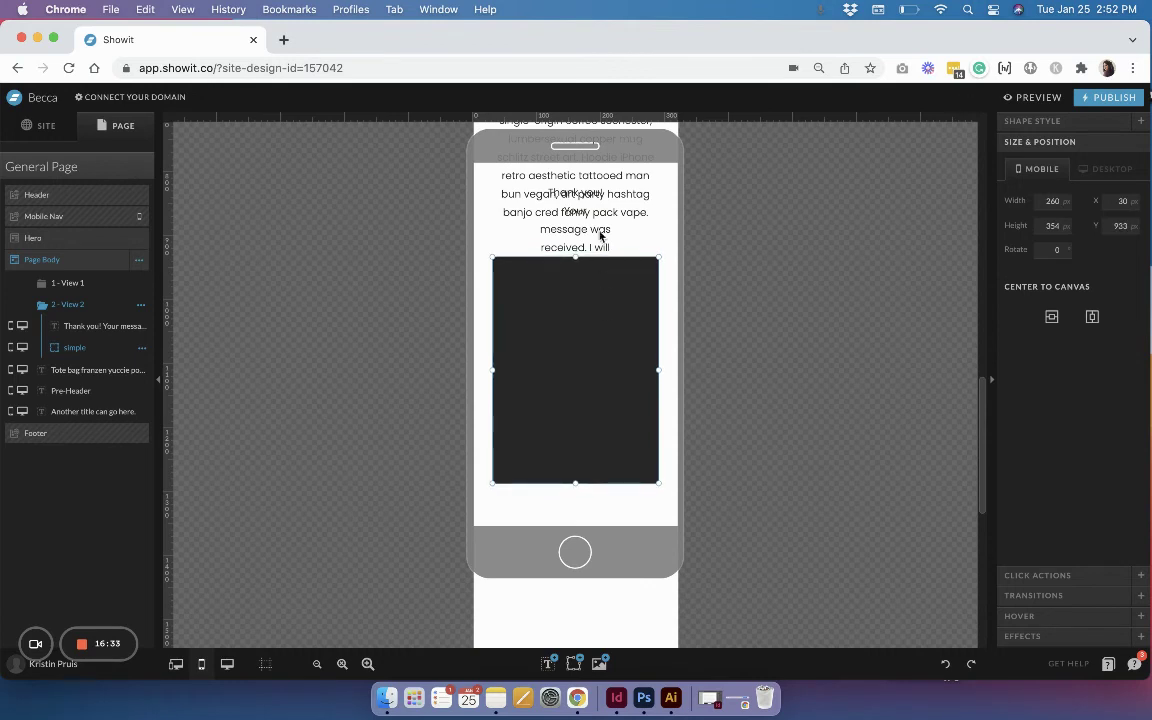
- Move the thank-you text down onto the rectangle and change the rectangle's mobile fill to light beige
{"action": "left_click", "coordinate": [584, 194]}
{"action": "left_click_drag", "start_coordinate": [586, 204], "coordinate": [586, 308]}
{"action": "left_click", "coordinate": [638, 290]}
{"action": "left_click", "coordinate": [1083, 124]}
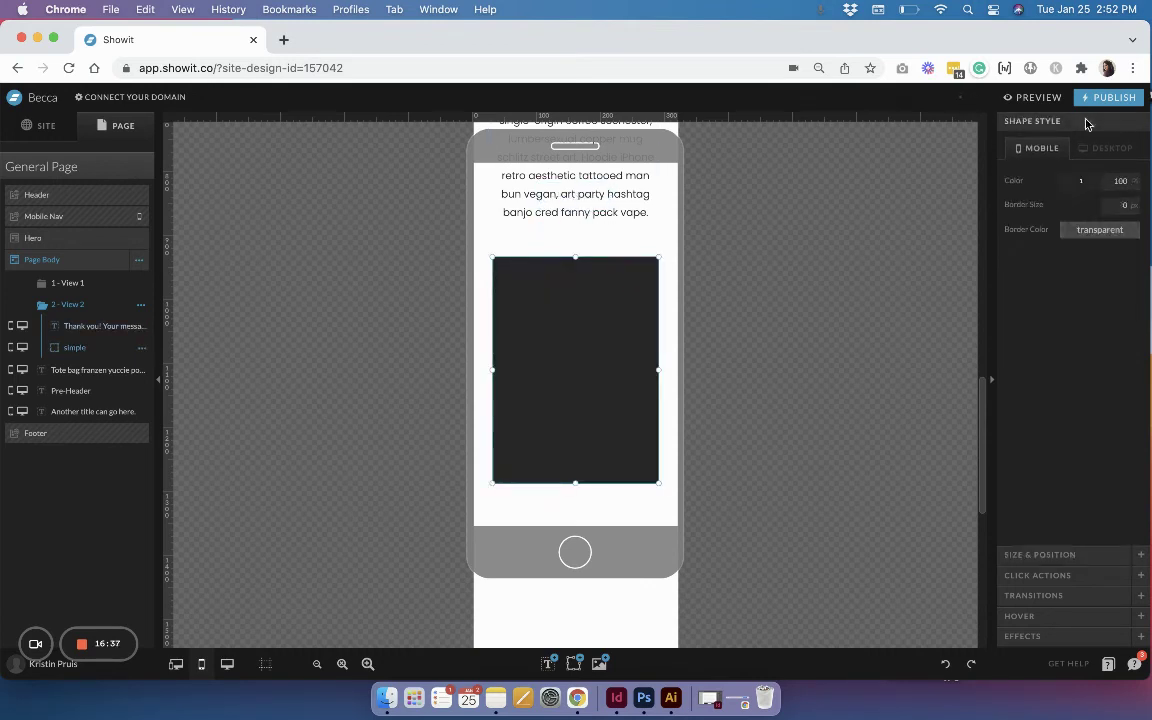
{"action": "left_click", "coordinate": [1081, 181]}
{"action": "left_click", "coordinate": [1117, 220]}
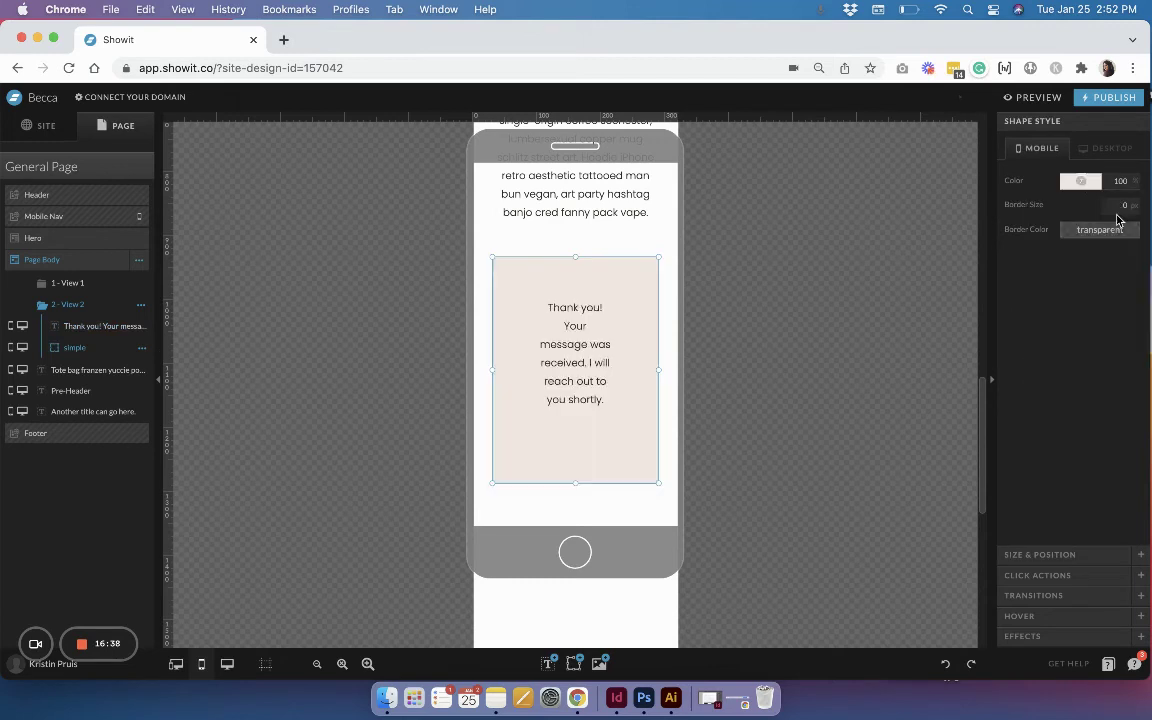
- Widen the mobile thank-you text box on both sides and place it near the middle of the beige rectangle
{"action": "left_click", "coordinate": [578, 308]}
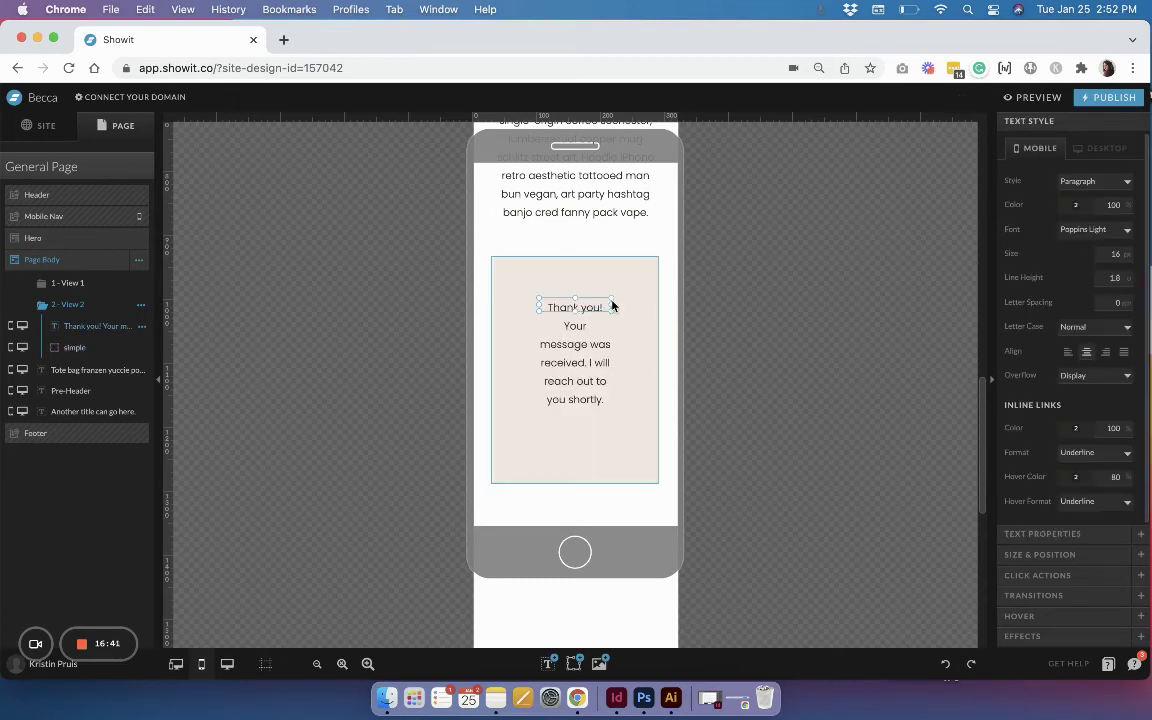
{"action": "left_click", "coordinate": [609, 308]}
{"action": "left_click", "coordinate": [605, 308]}
{"action": "left_click_drag", "start_coordinate": [613, 305], "coordinate": [640, 306]}
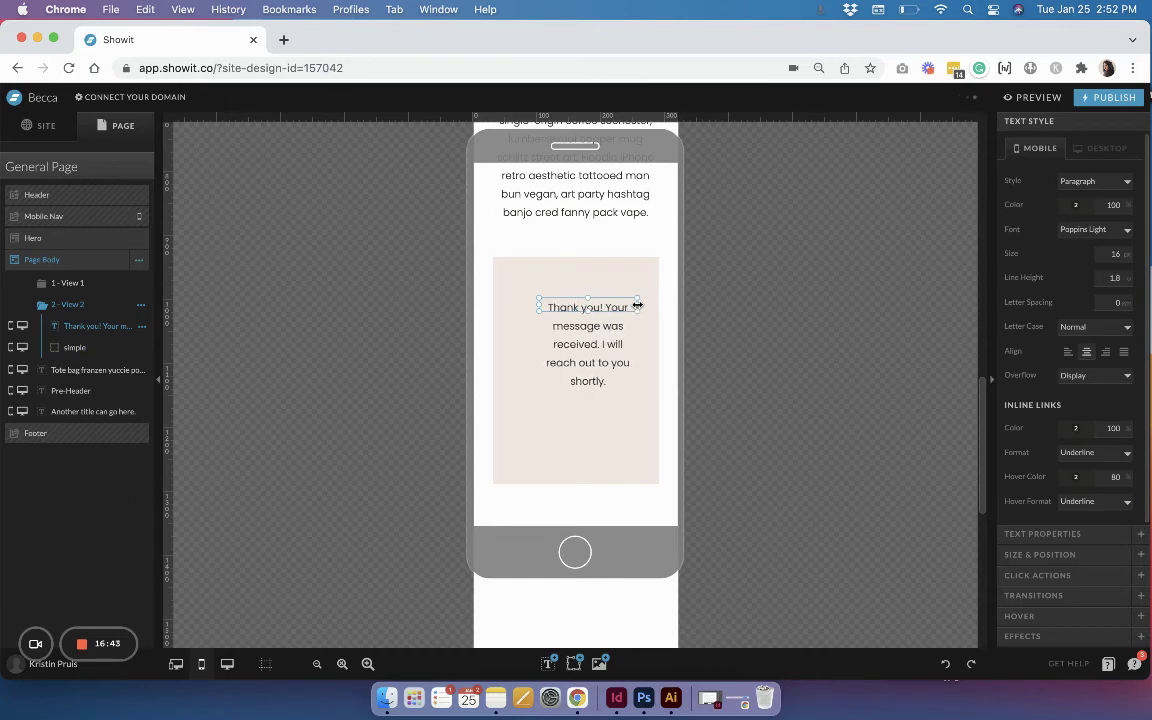
{"action": "left_click_drag", "start_coordinate": [539, 307], "coordinate": [592, 391]}
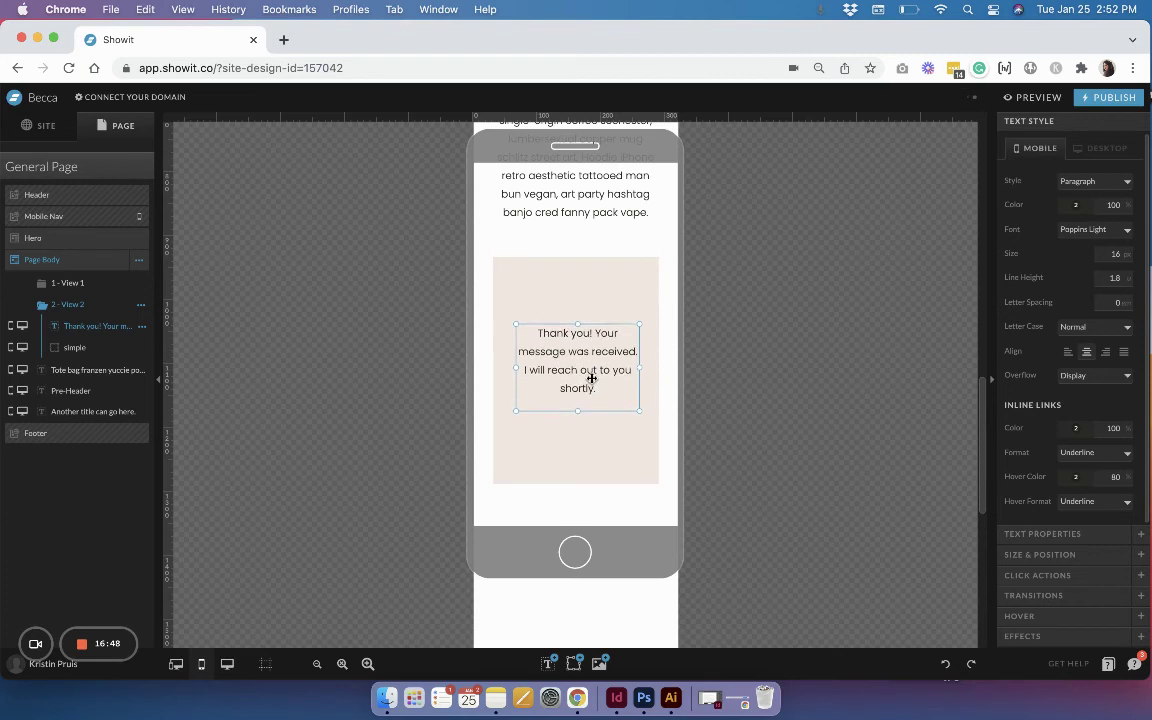
- Align the mobile thank-you text and the beige rectangle with each other on their centres
{"action": "left_click", "coordinate": [607, 478], "text": "shift"}
{"action": "left_click", "coordinate": [1043, 246]}
{"action": "left_click", "coordinate": [1043, 246]}
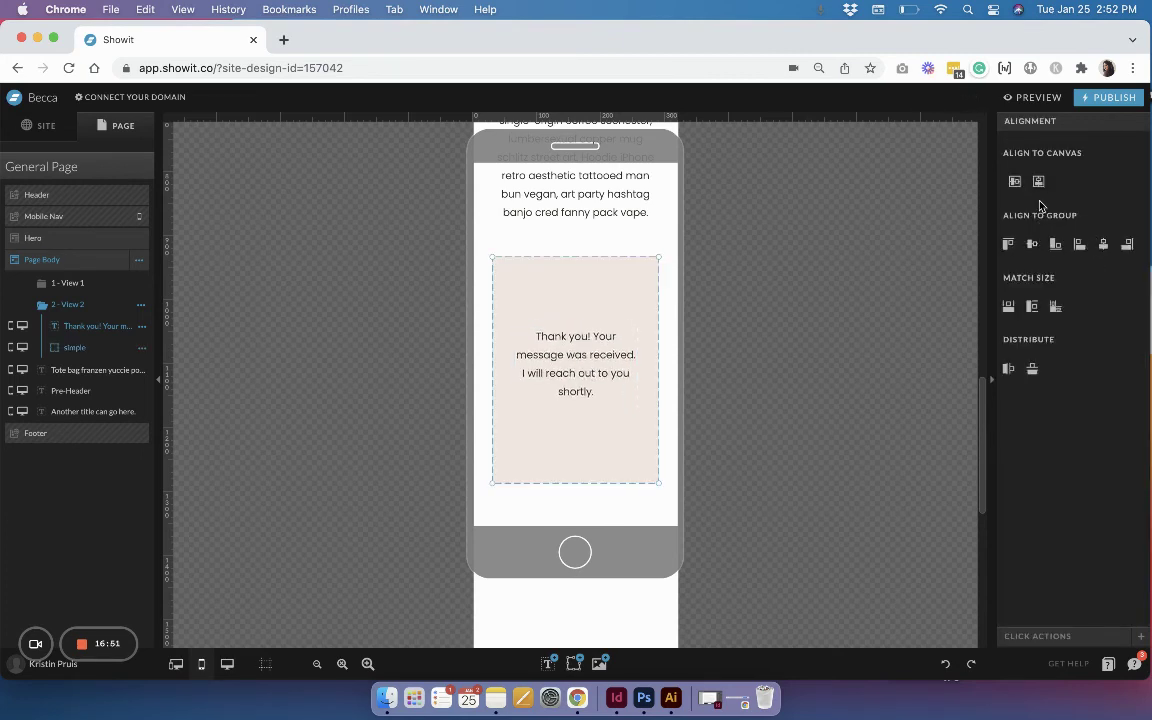
{"action": "left_click", "coordinate": [669, 374]}
{"action": "scroll", "coordinate": [669, 374], "scroll_direction": "down", "scroll_amount": 3}
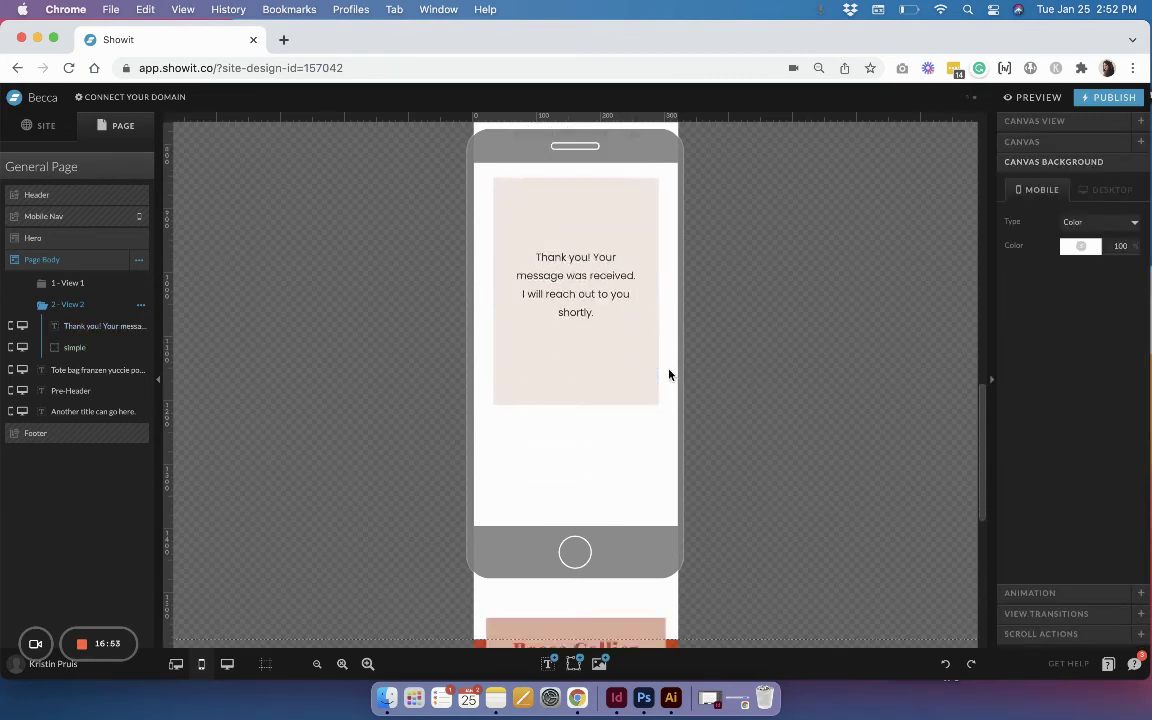
{"action": "scroll", "coordinate": [669, 374], "scroll_direction": "up", "scroll_amount": 3}
{"action": "scroll", "coordinate": [669, 374], "scroll_direction": "up", "scroll_amount": 3}
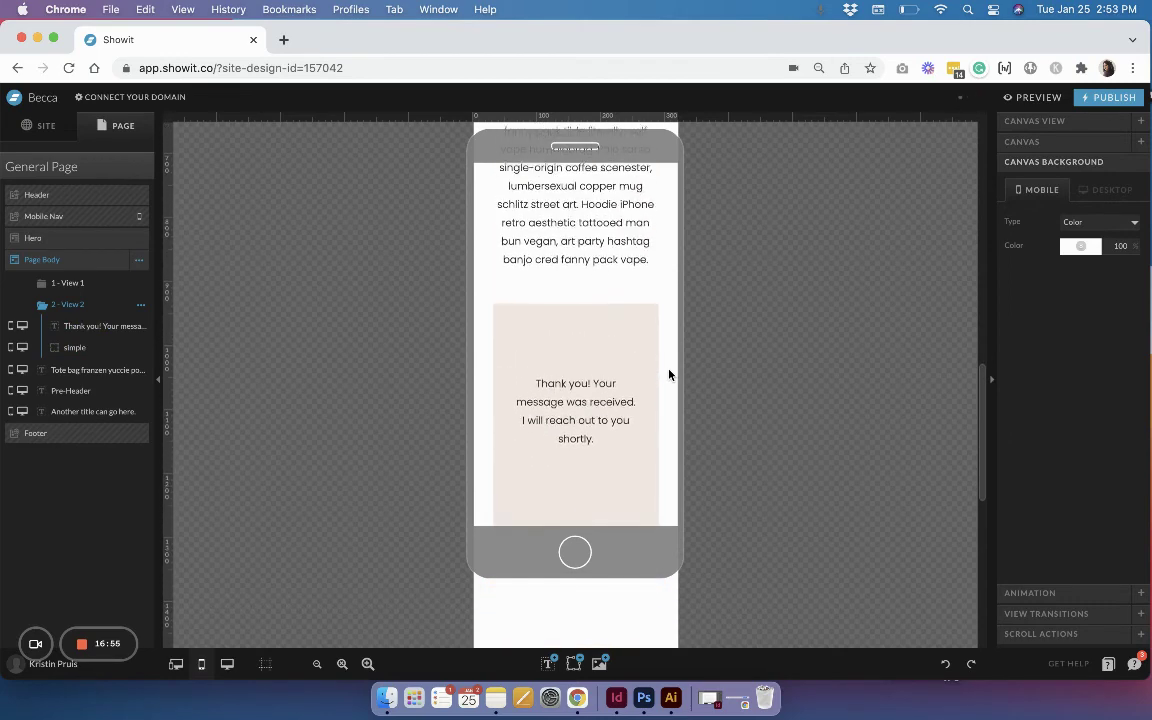
- Rename the beige rectangle element in View 2 from "simple" to "Background"
{"action": "left_click", "coordinate": [127, 356]}
{"action": "left_click", "coordinate": [141, 347]}
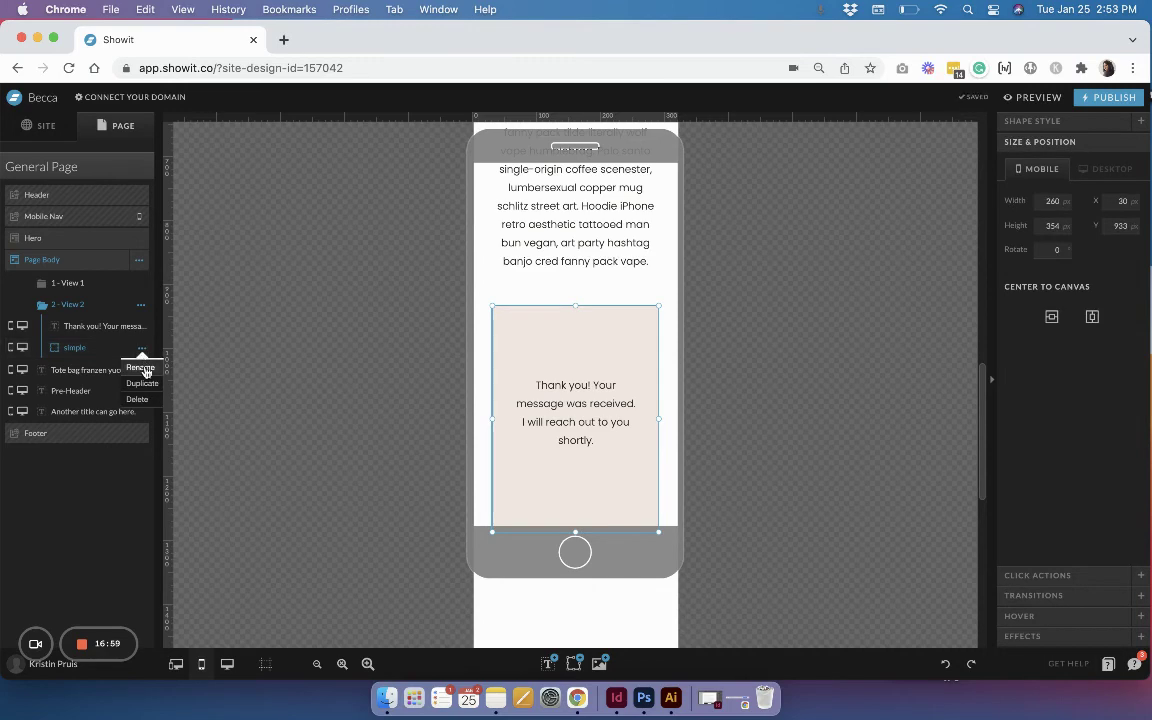
{"action": "left_click", "coordinate": [144, 369]}
{"action": "type", "text": "b"}
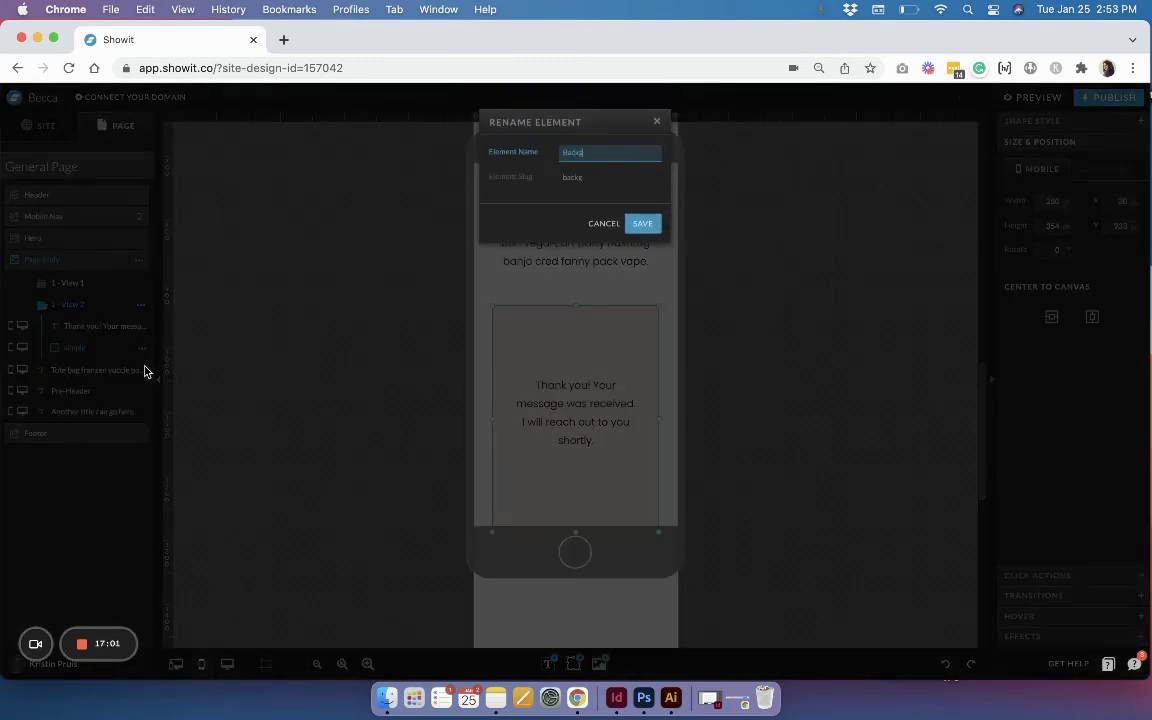
{"action": "key", "text": "Return"}
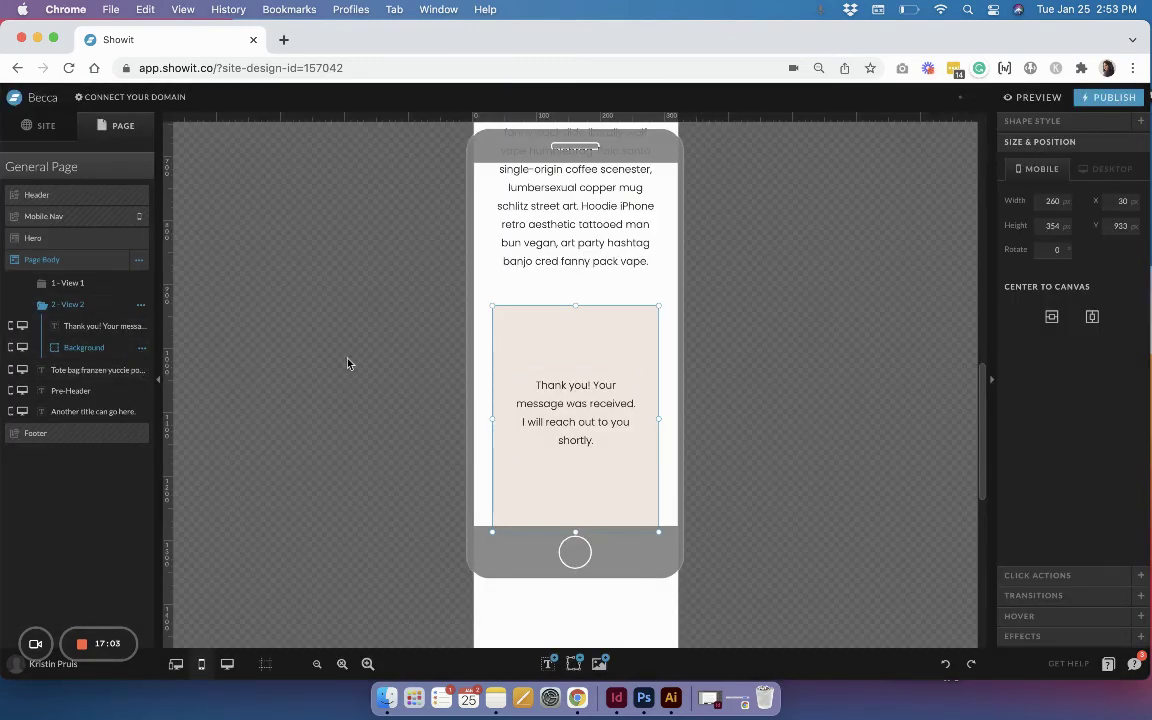
- Compare the mobile form in View 1 with the mobile thank-you message in View 2
{"action": "left_click", "coordinate": [95, 285]}
{"action": "scroll", "coordinate": [612, 332], "scroll_direction": "down", "scroll_amount": 3}
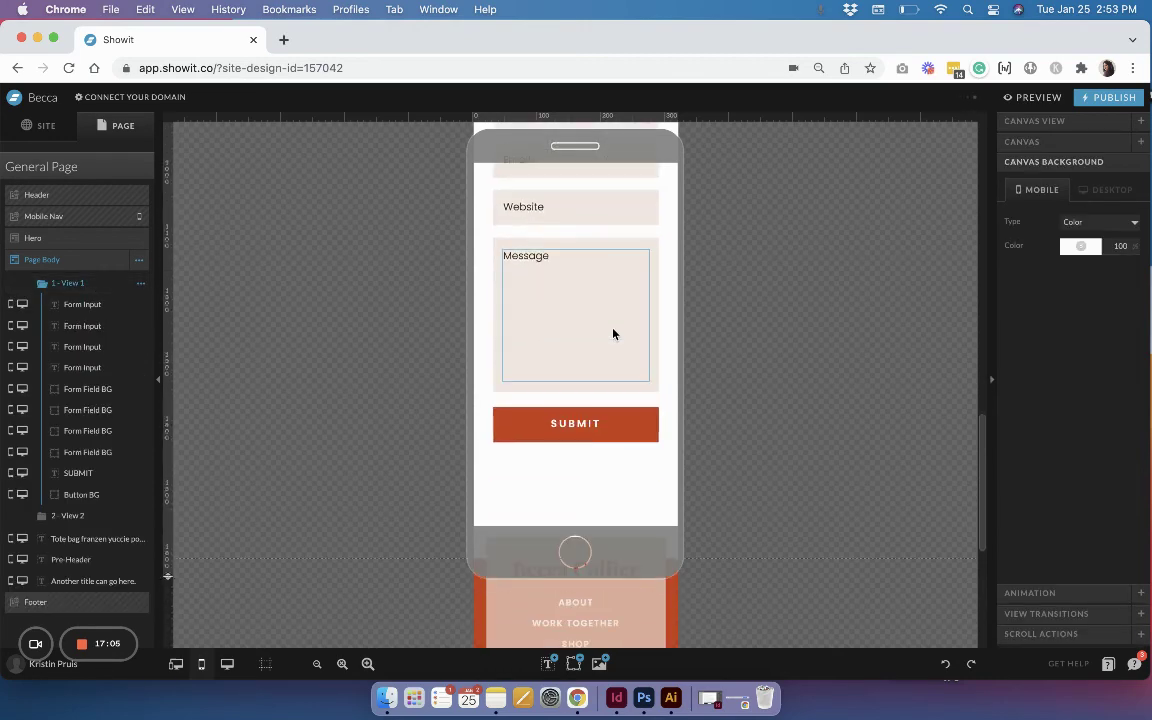
{"action": "left_click", "coordinate": [55, 515]}
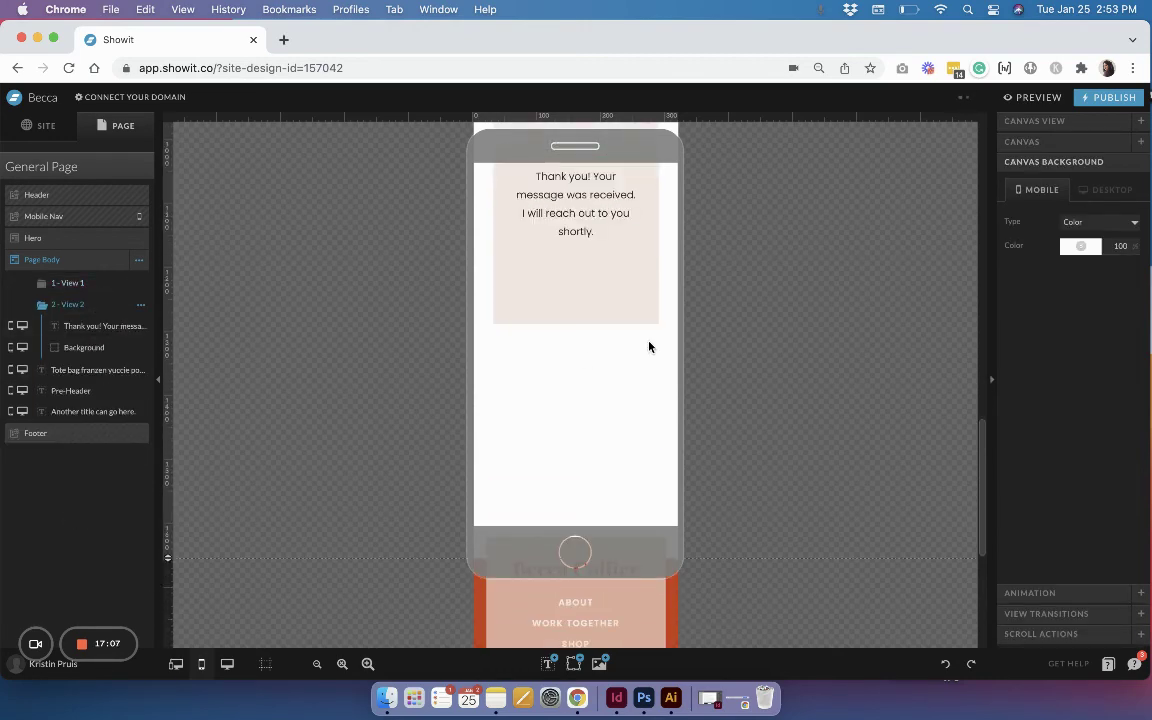
{"action": "scroll", "coordinate": [649, 346], "scroll_direction": "up", "scroll_amount": 4}
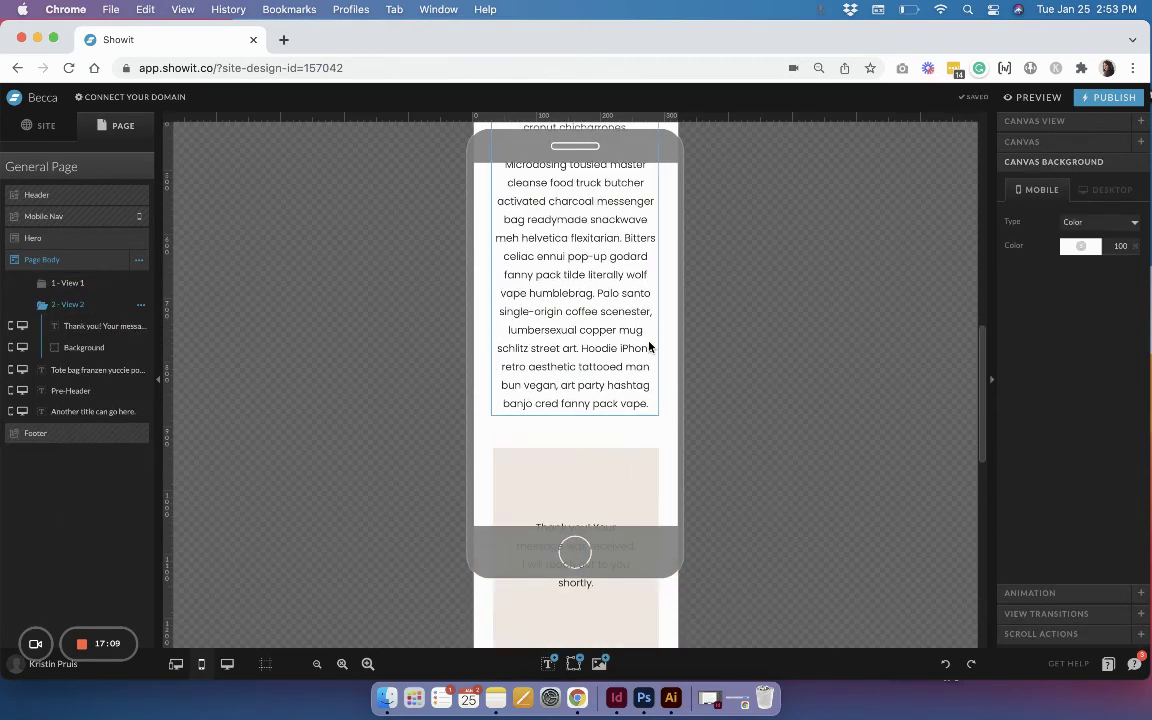
- Preview the page on mobile and fill in the form with a name, an e-mail address, the website kdesign.co and the message "Hey this is a test!"
{"action": "left_click", "coordinate": [1040, 99]}
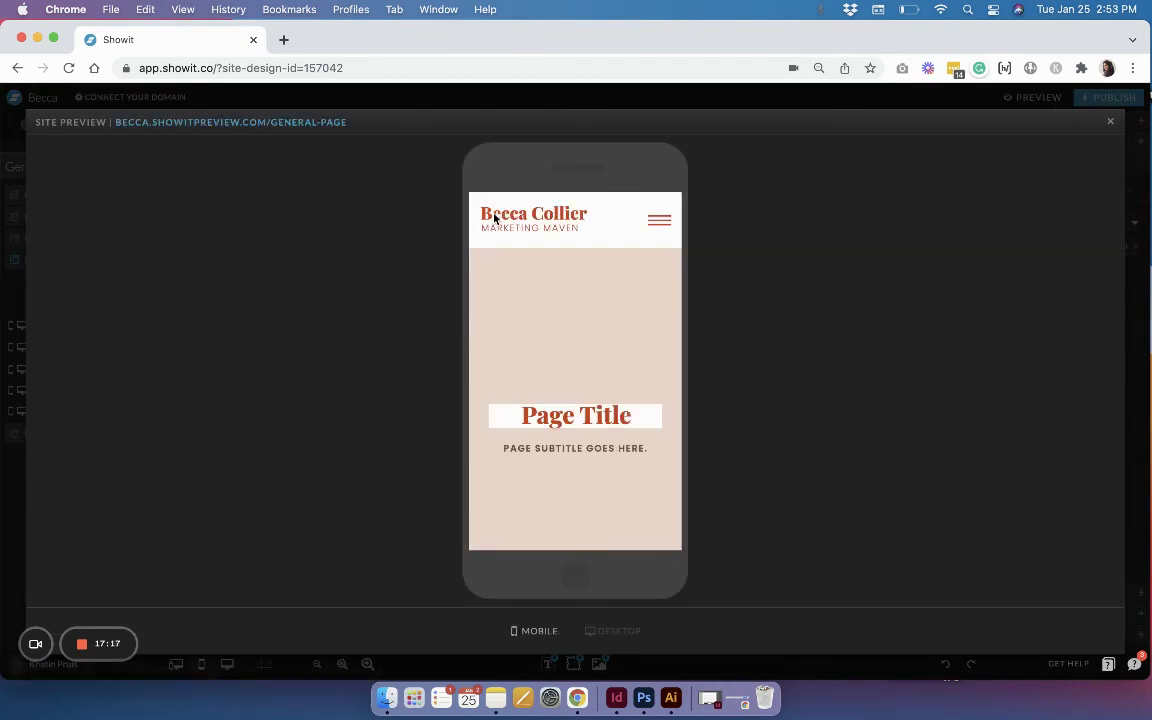
{"action": "scroll", "coordinate": [494, 218], "scroll_direction": "down", "scroll_amount": 5}
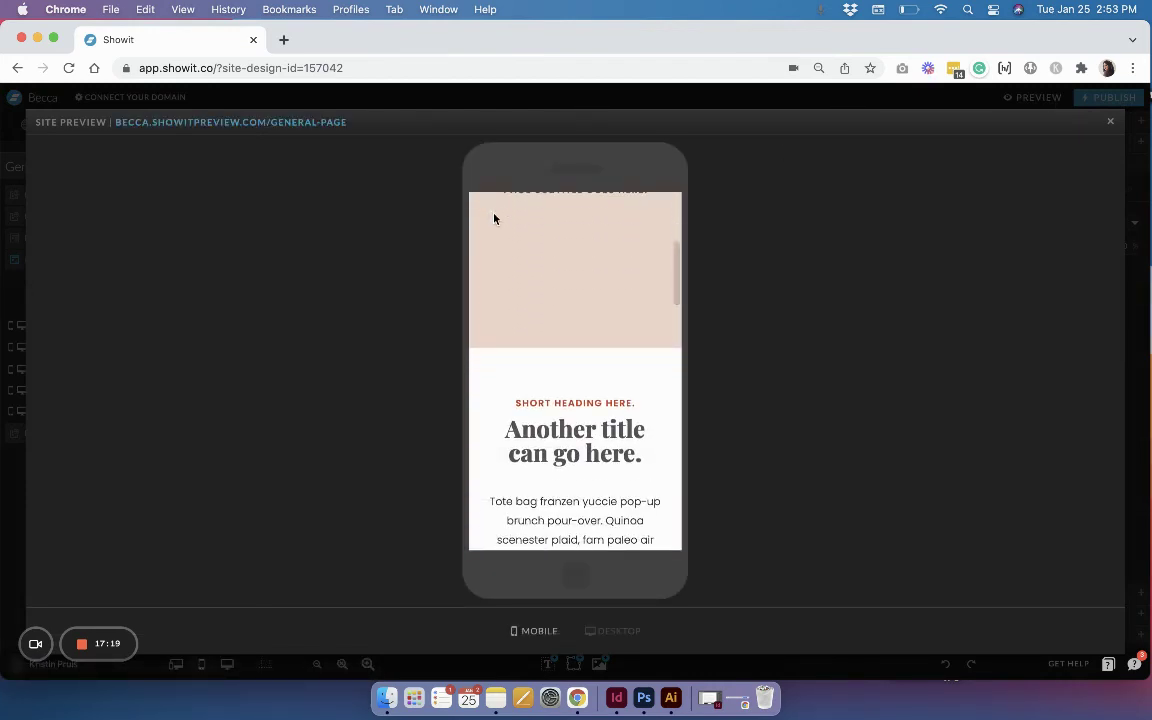
{"action": "scroll", "coordinate": [494, 218], "scroll_direction": "down", "scroll_amount": 10}
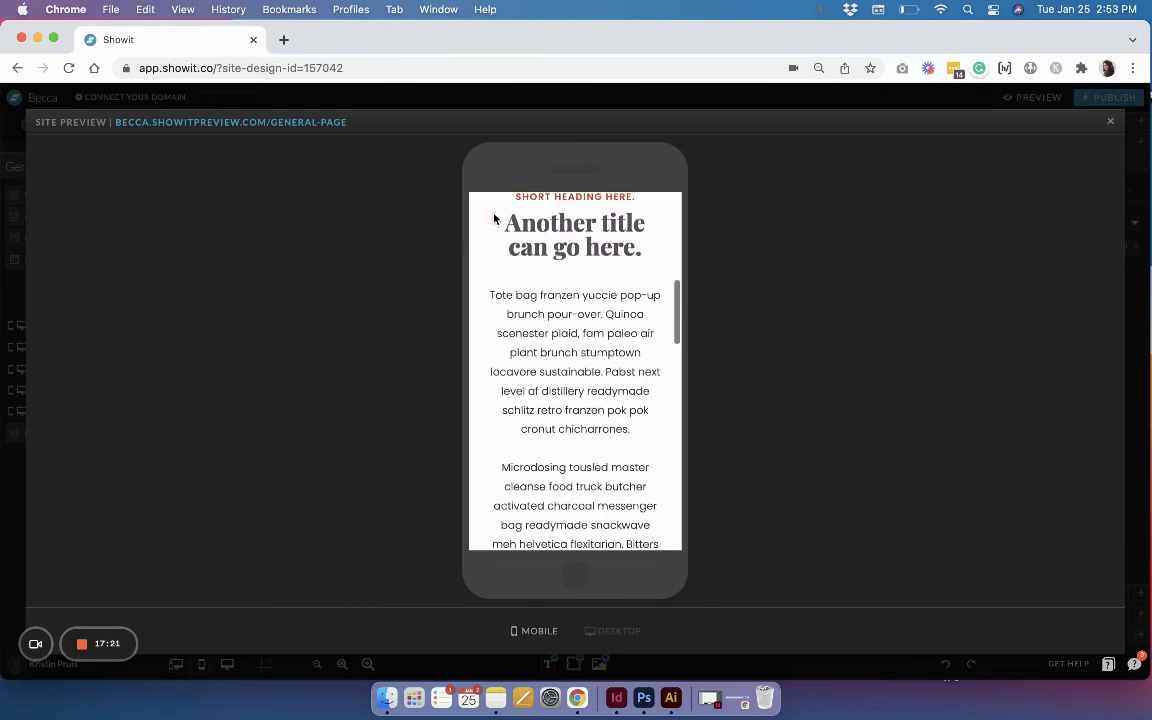
{"action": "scroll", "coordinate": [494, 218], "scroll_direction": "down", "scroll_amount": 2}
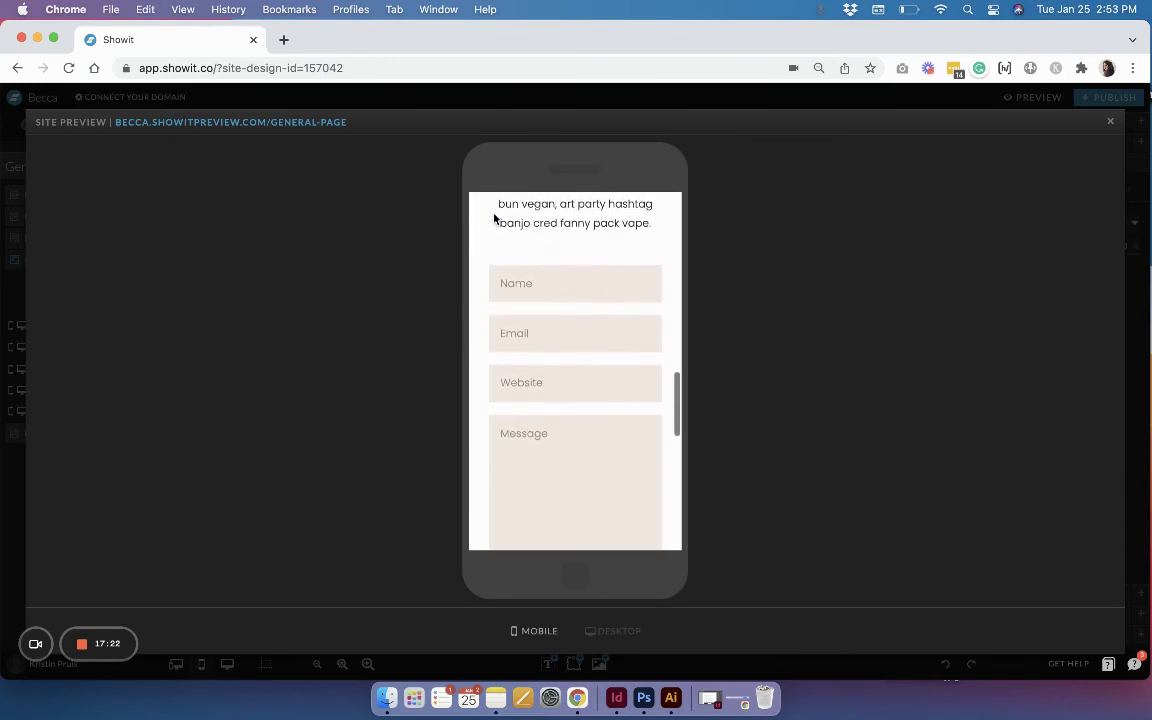
{"action": "left_click", "coordinate": [527, 283]}
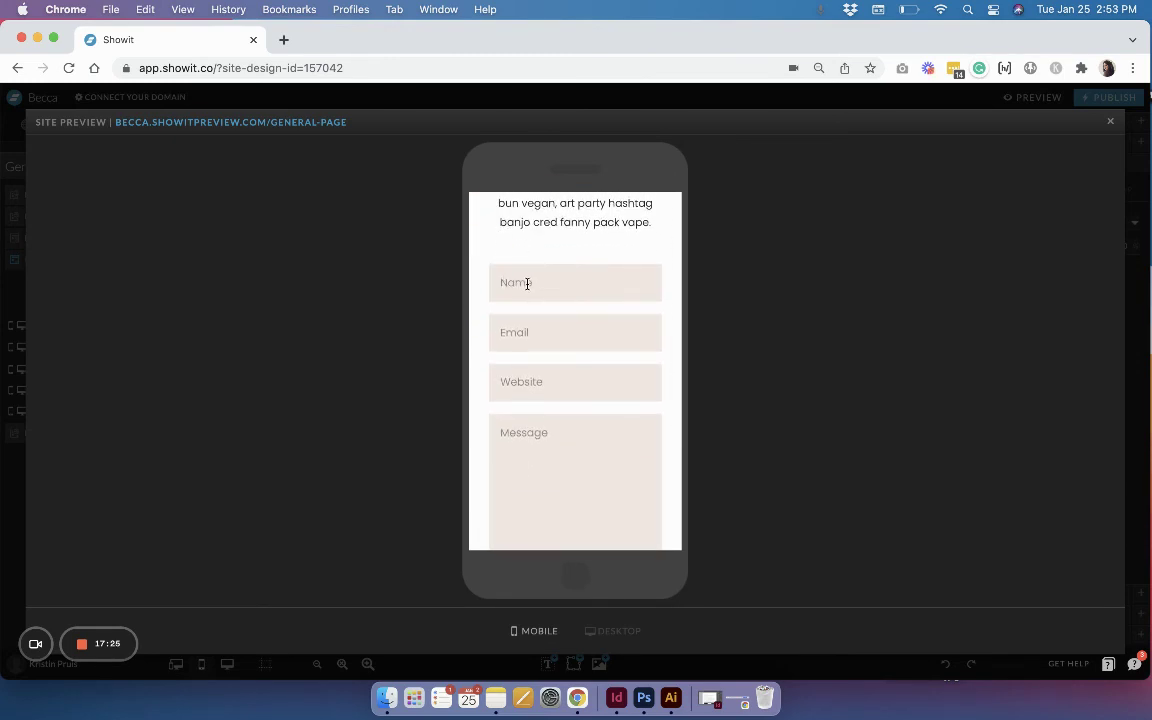
{"action": "type", "text": "rk"}
{"action": "type", "text": ".co"}
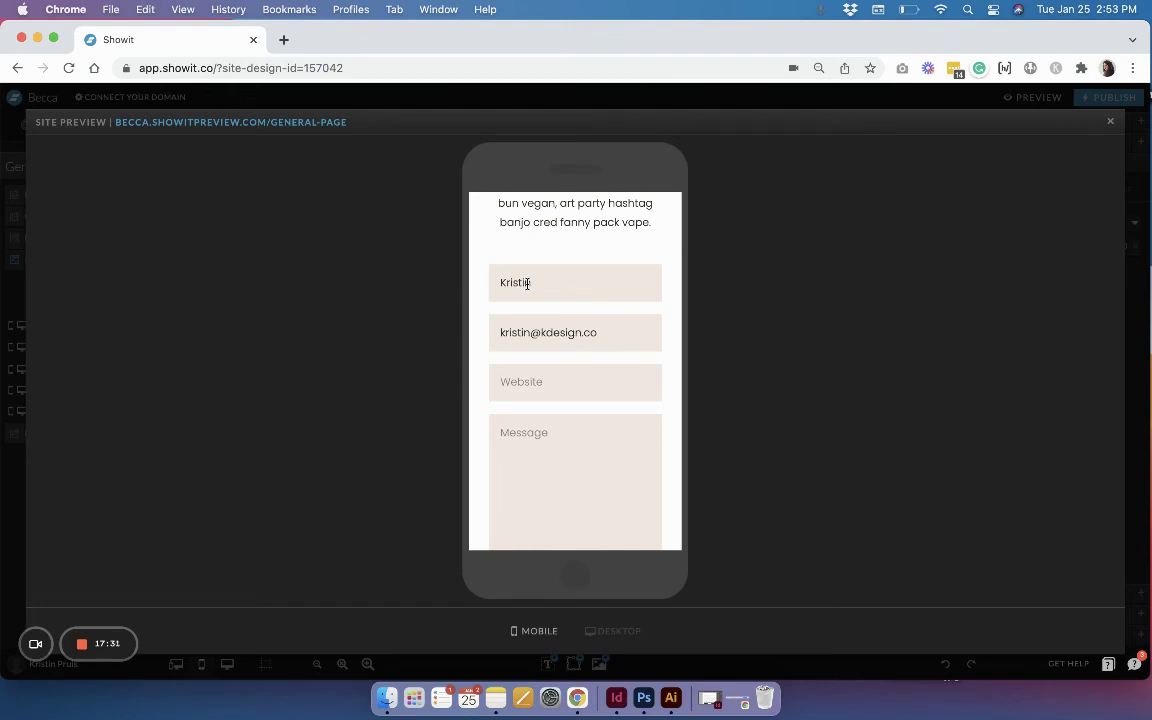
{"action": "key", "text": "Tab"}
{"action": "type", "text": "kd"}
{"action": "type", "text": "Hey this is a test!"}
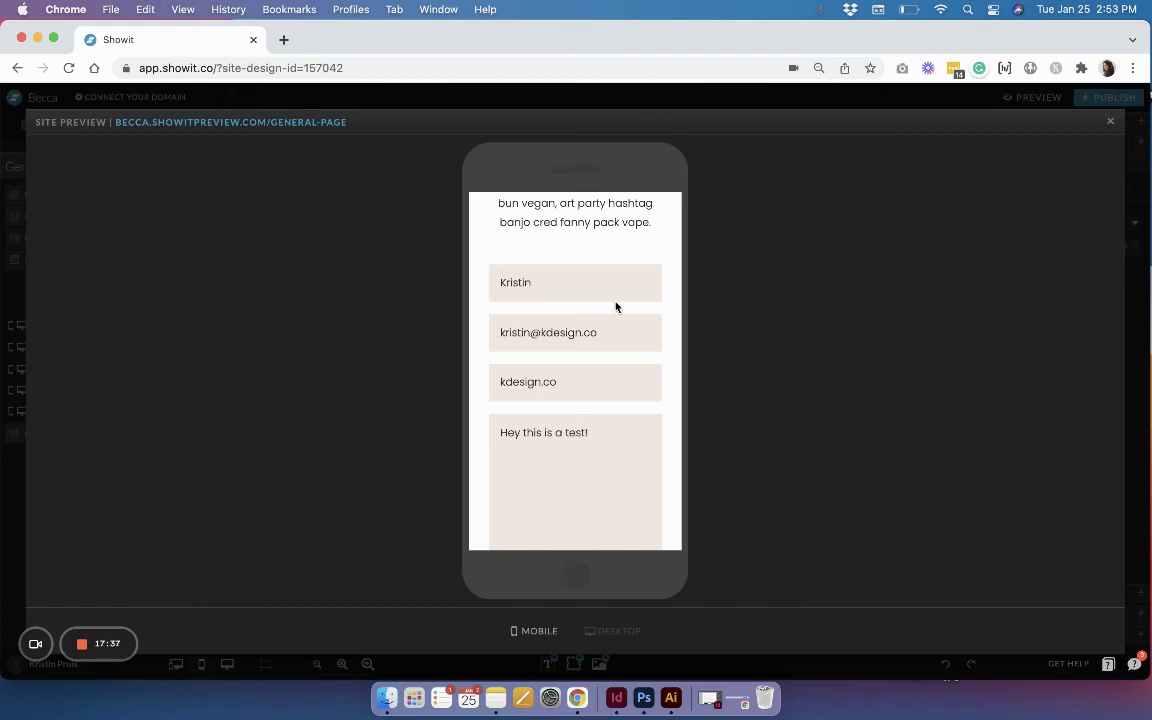
- Submit the test form in the mobile preview and check the thank-you message below the body paragraph
{"action": "scroll", "coordinate": [618, 305], "scroll_direction": "down", "scroll_amount": 3}
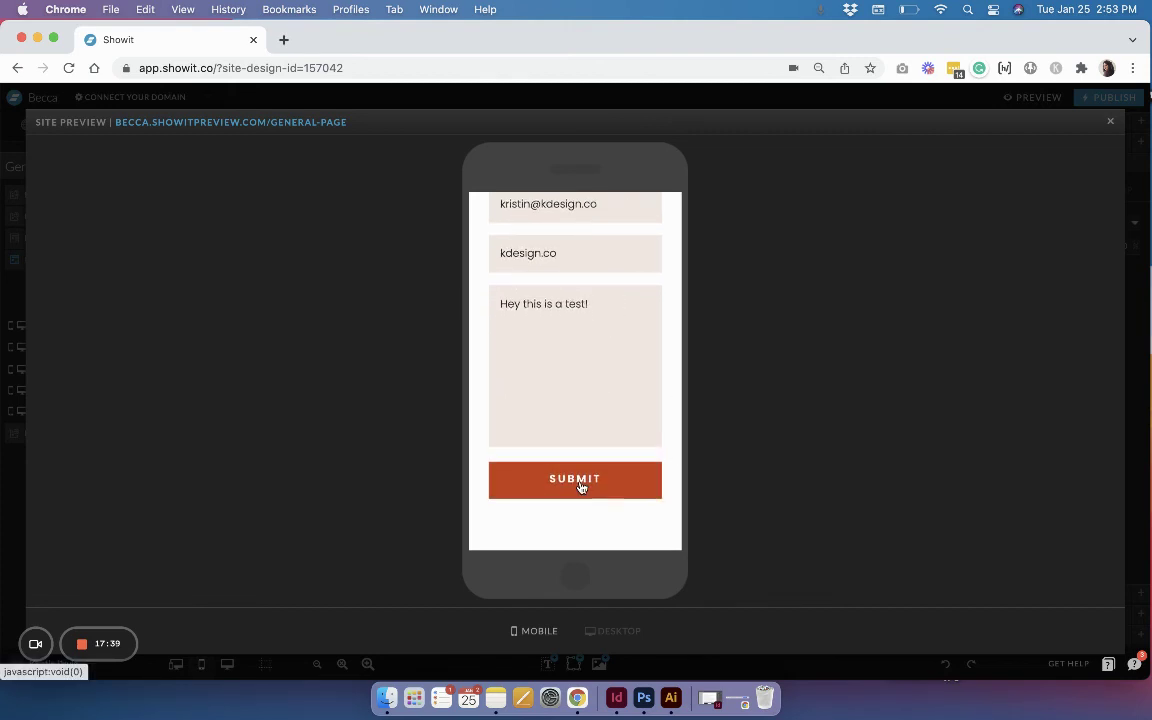
{"action": "left_click", "coordinate": [581, 487]}
{"action": "scroll", "coordinate": [579, 482], "scroll_direction": "up", "scroll_amount": 5}
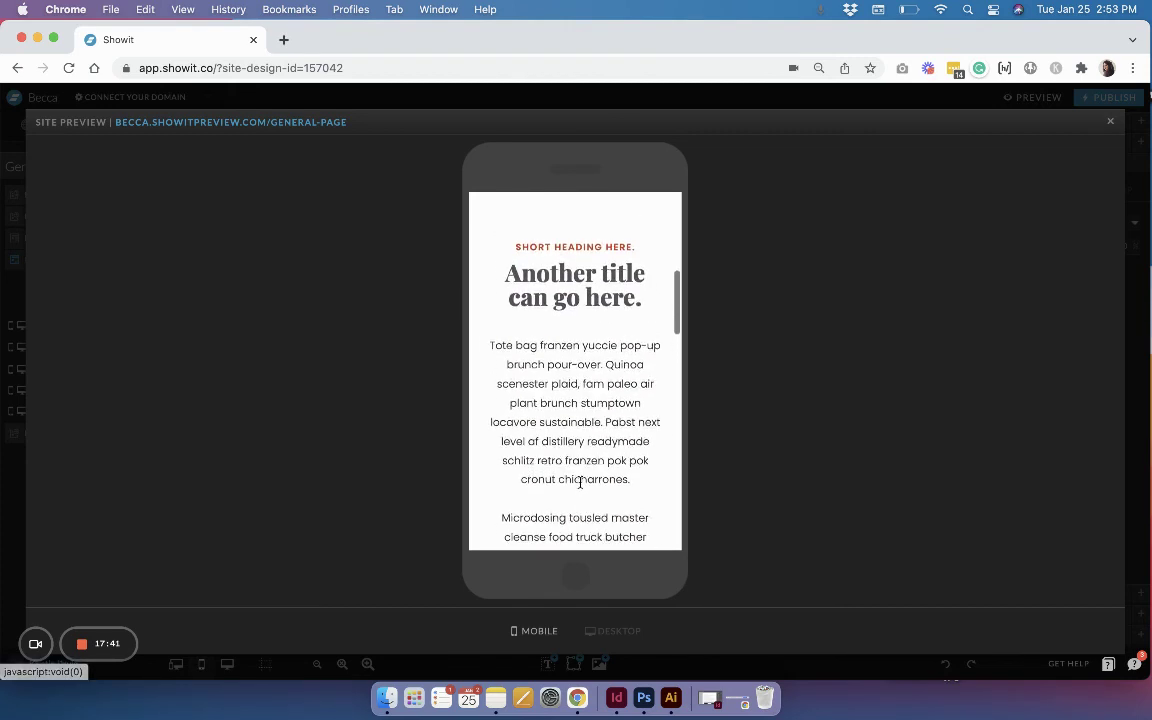
{"action": "scroll", "coordinate": [580, 482], "scroll_direction": "down", "scroll_amount": 8}
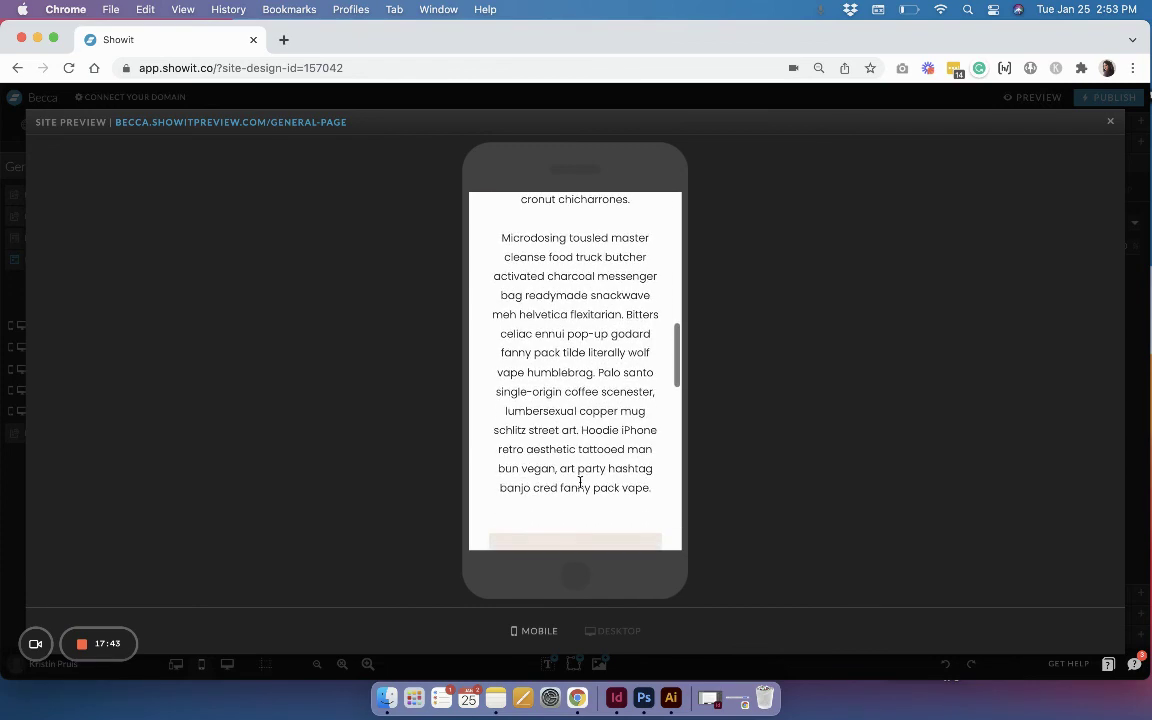
{"action": "scroll", "coordinate": [579, 482], "scroll_direction": "down", "scroll_amount": 2}
{"action": "scroll", "coordinate": [579, 482], "scroll_direction": "up", "scroll_amount": 6}
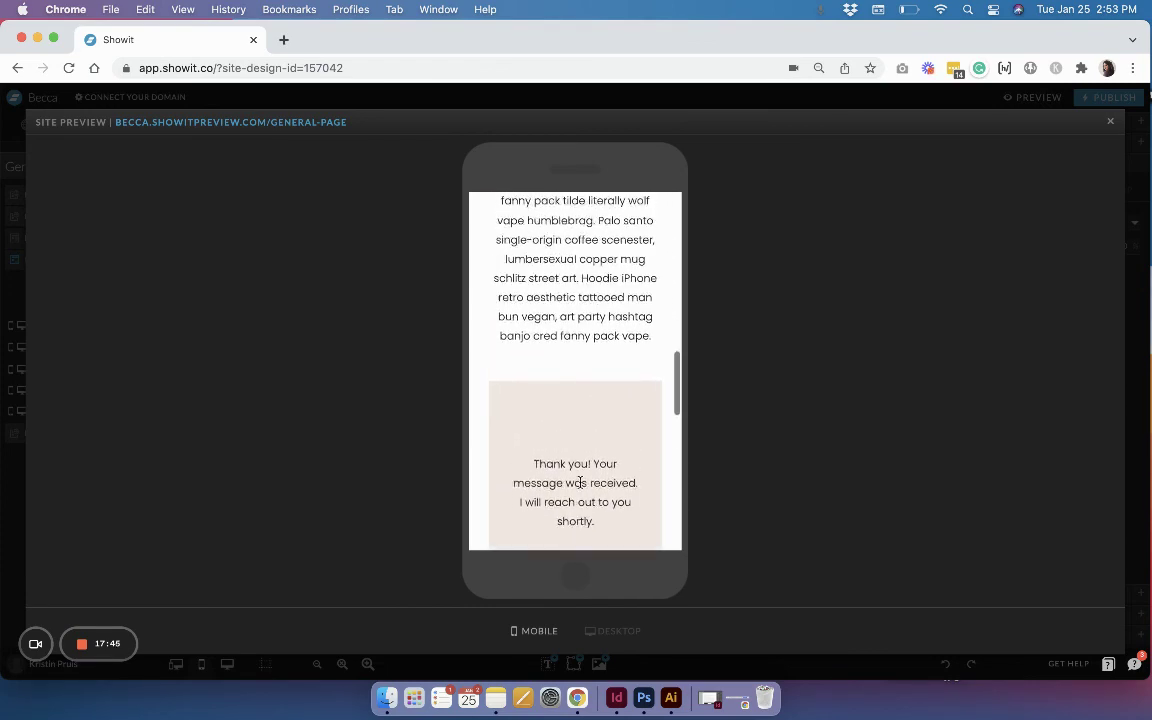
{"action": "scroll", "coordinate": [580, 483], "scroll_direction": "down", "scroll_amount": 3}
{"action": "scroll", "coordinate": [580, 482], "scroll_direction": "down", "scroll_amount": 5}
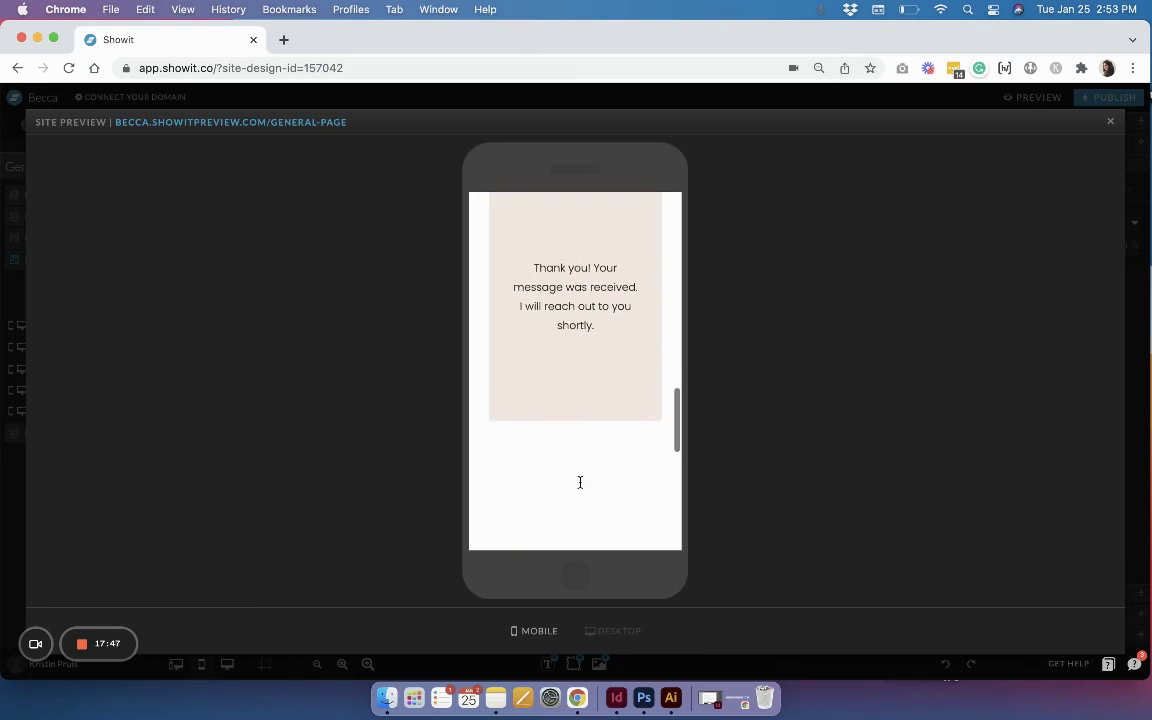
- Review the mobile preview from the thank-you message down to the footer, and close the preview
{"action": "scroll", "coordinate": [580, 482], "scroll_direction": "up", "scroll_amount": 1}
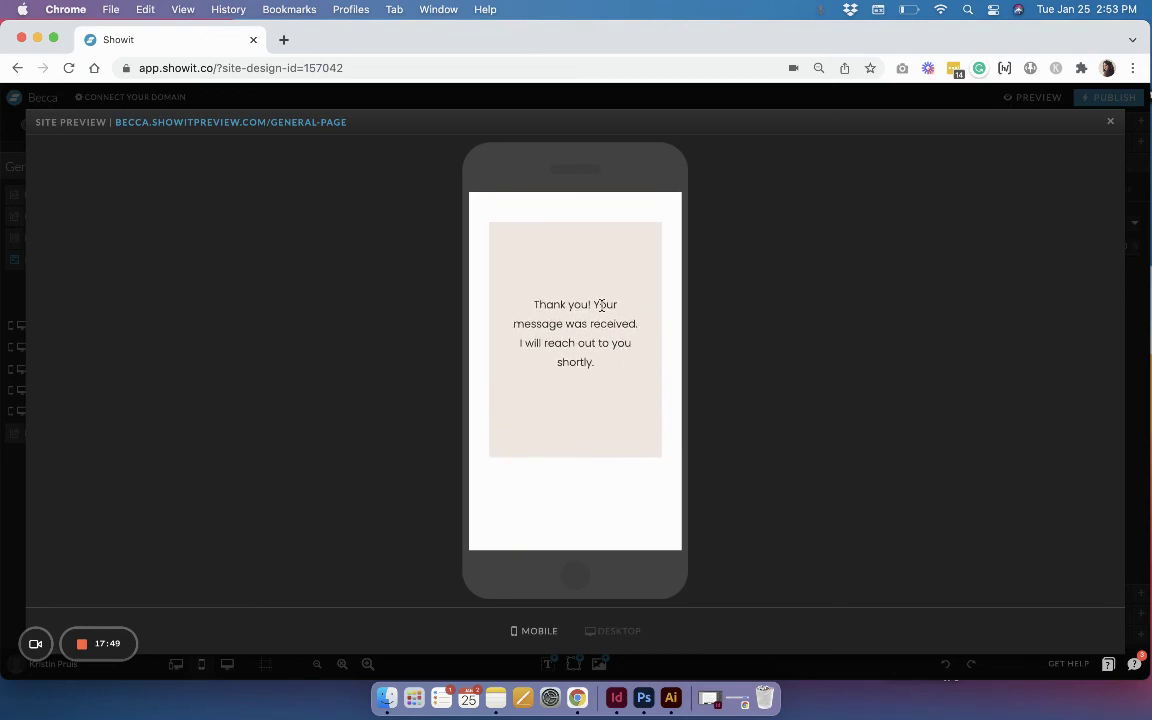
{"action": "scroll", "coordinate": [602, 305], "scroll_direction": "down", "scroll_amount": 1}
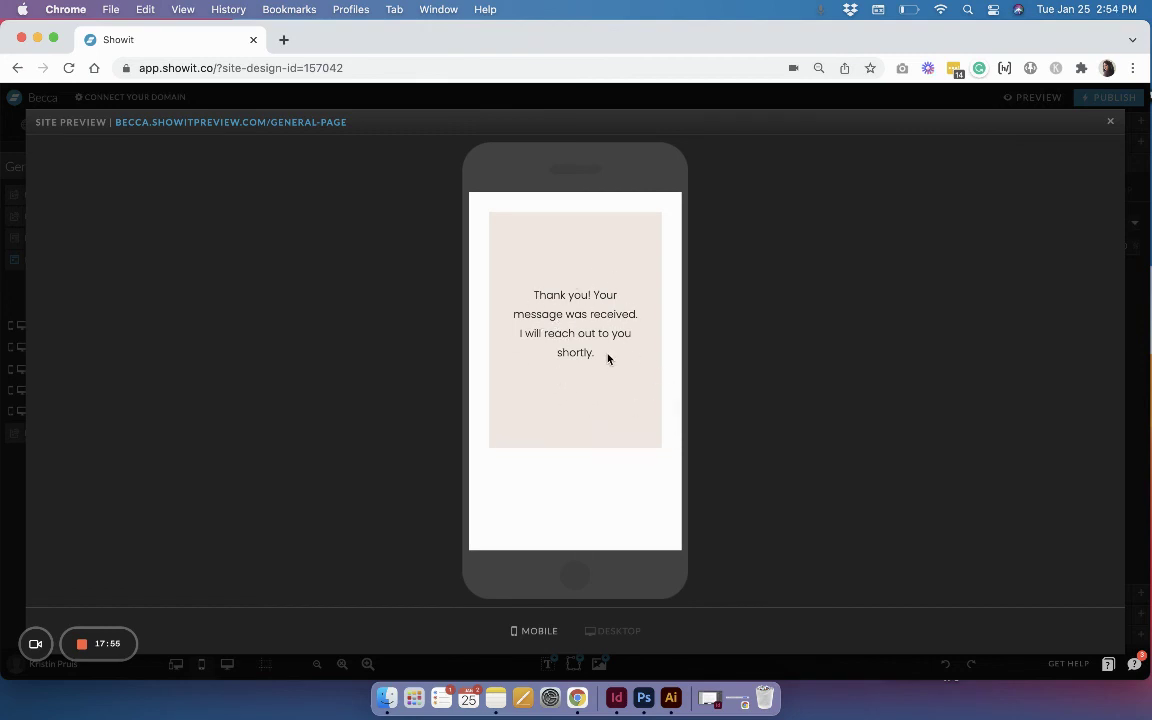
{"action": "scroll", "coordinate": [607, 359], "scroll_direction": "down", "scroll_amount": 5}
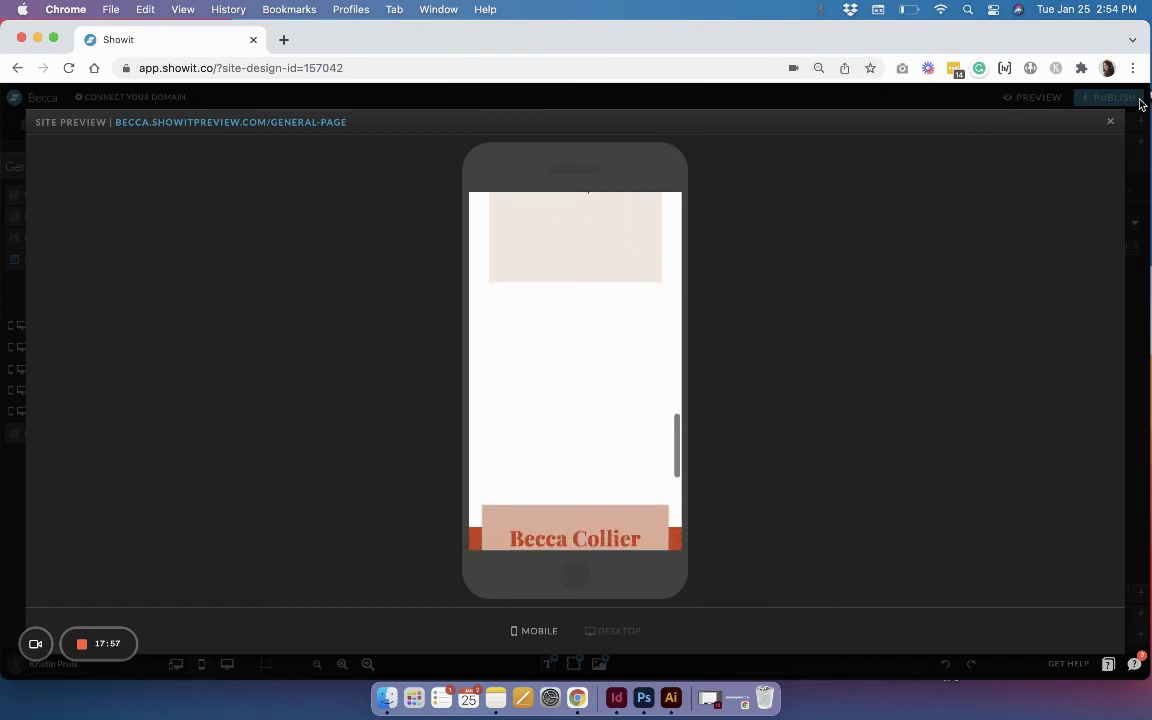
{"action": "left_click", "coordinate": [1111, 127]}
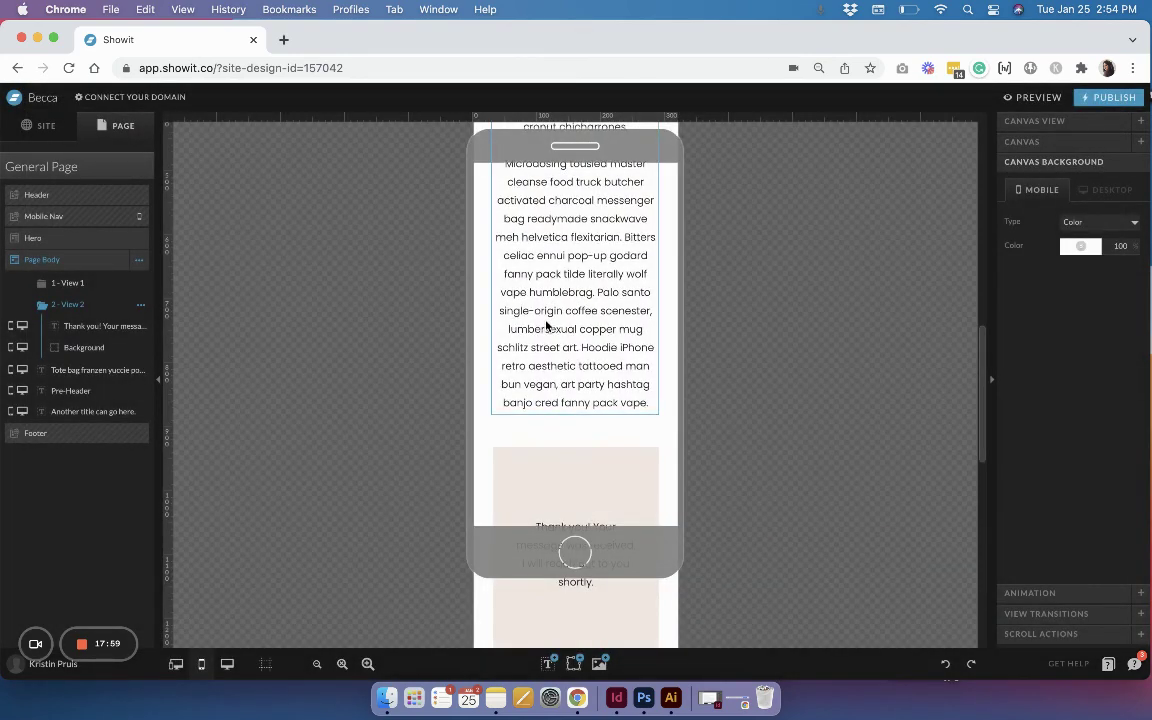
- Turn off Scroll to Canvas in the click actions of both the Button BG shape and the SUBMIT text in View 1
{"action": "scroll", "coordinate": [545, 327], "scroll_direction": "down", "scroll_amount": 3}
{"action": "scroll", "coordinate": [591, 371], "scroll_direction": "down", "scroll_amount": 2}
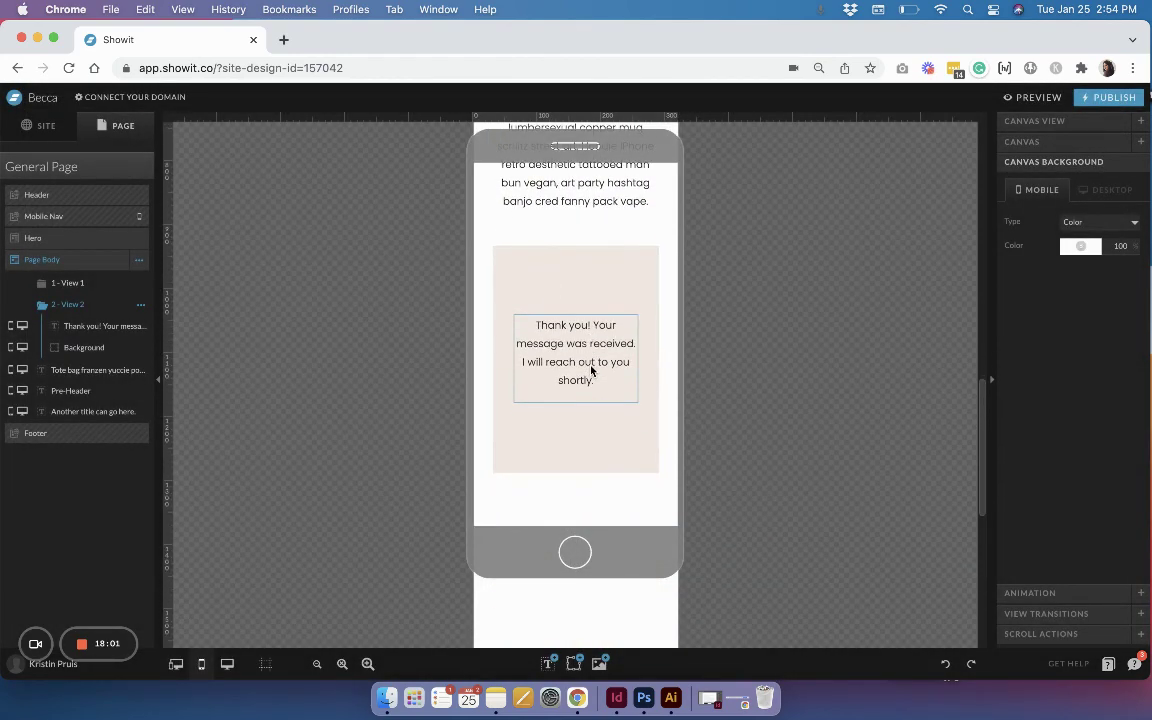
{"action": "left_click", "coordinate": [80, 281]}
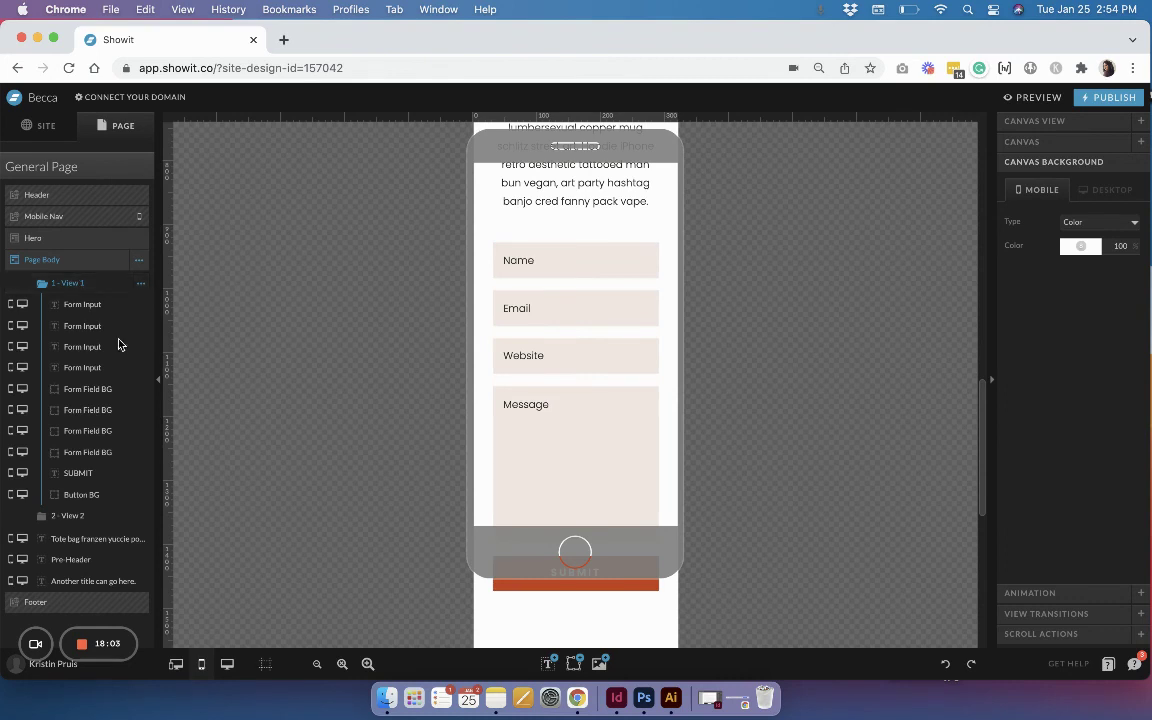
{"action": "scroll", "coordinate": [648, 447], "scroll_direction": "down", "scroll_amount": 3}
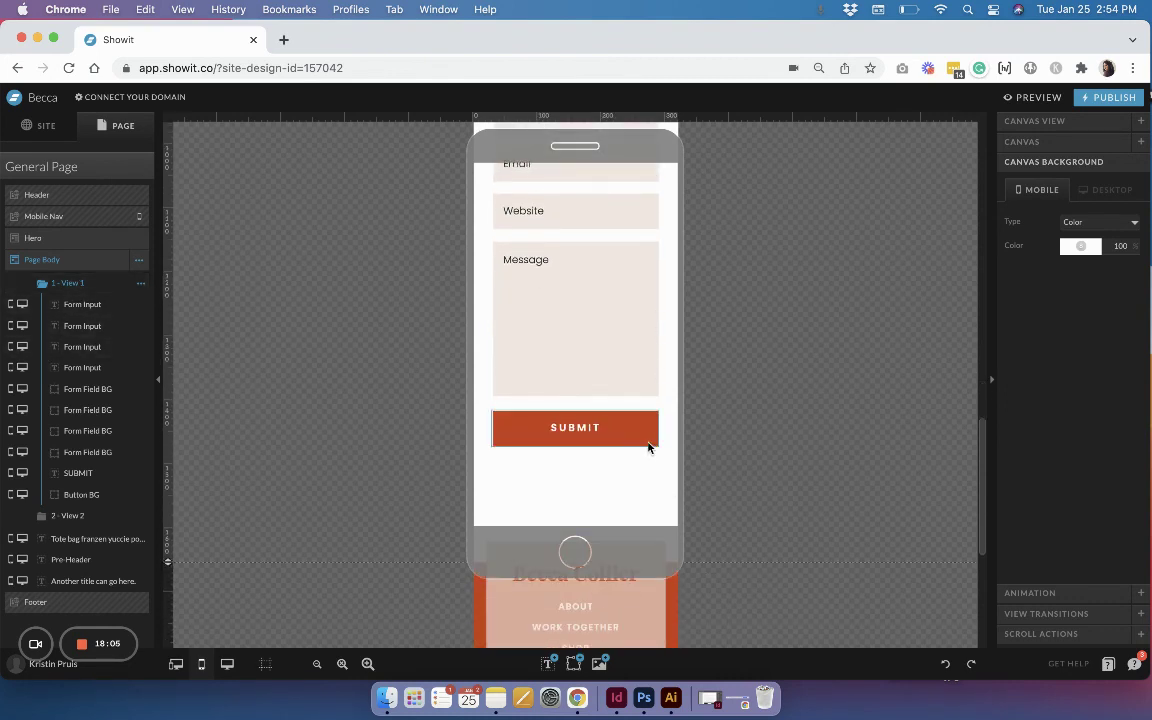
{"action": "left_click", "coordinate": [648, 445]}
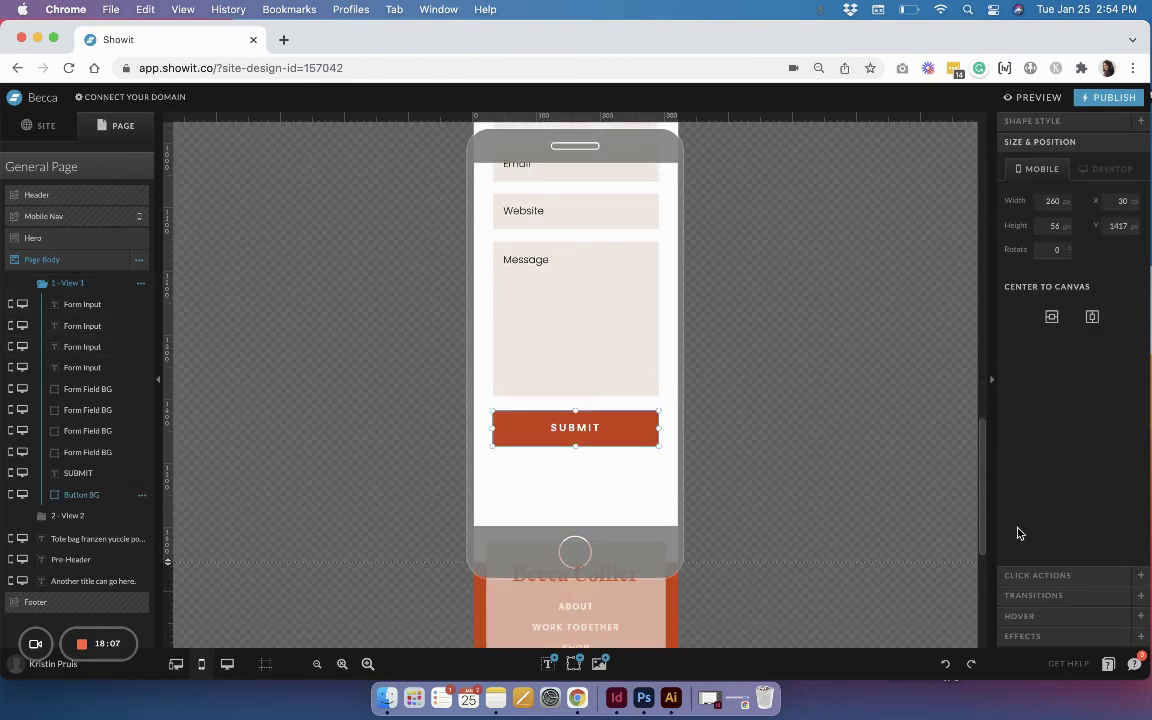
{"action": "left_click", "coordinate": [1021, 575]}
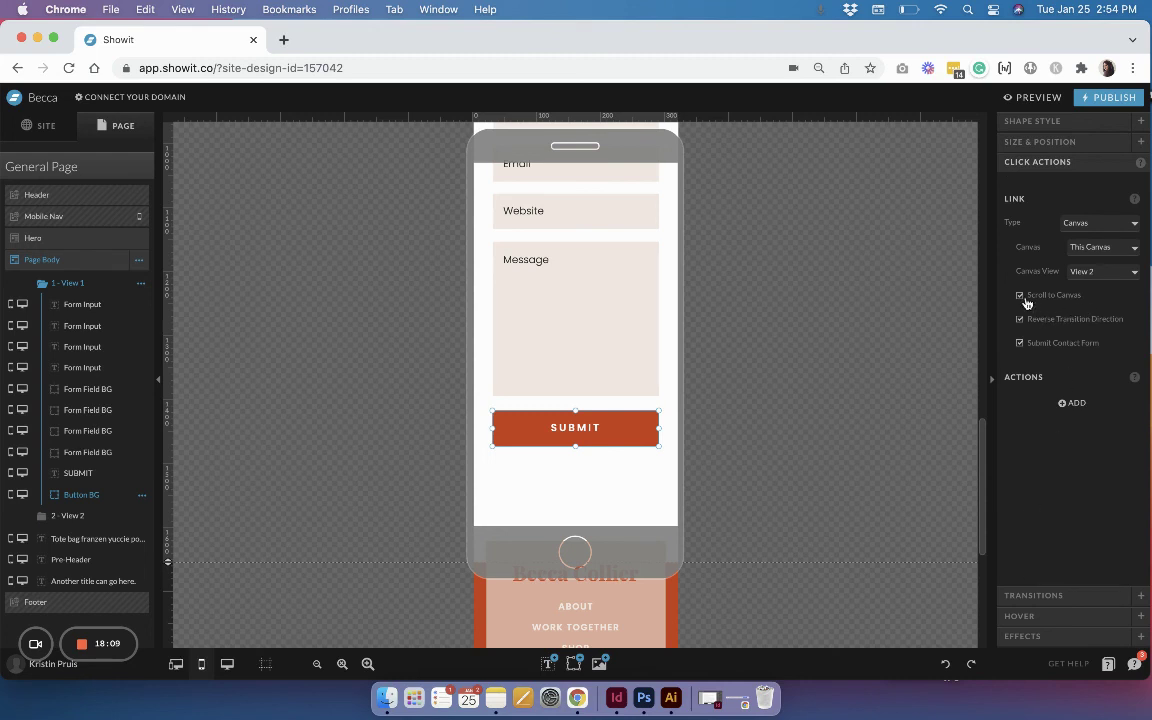
{"action": "left_click", "coordinate": [581, 437]}
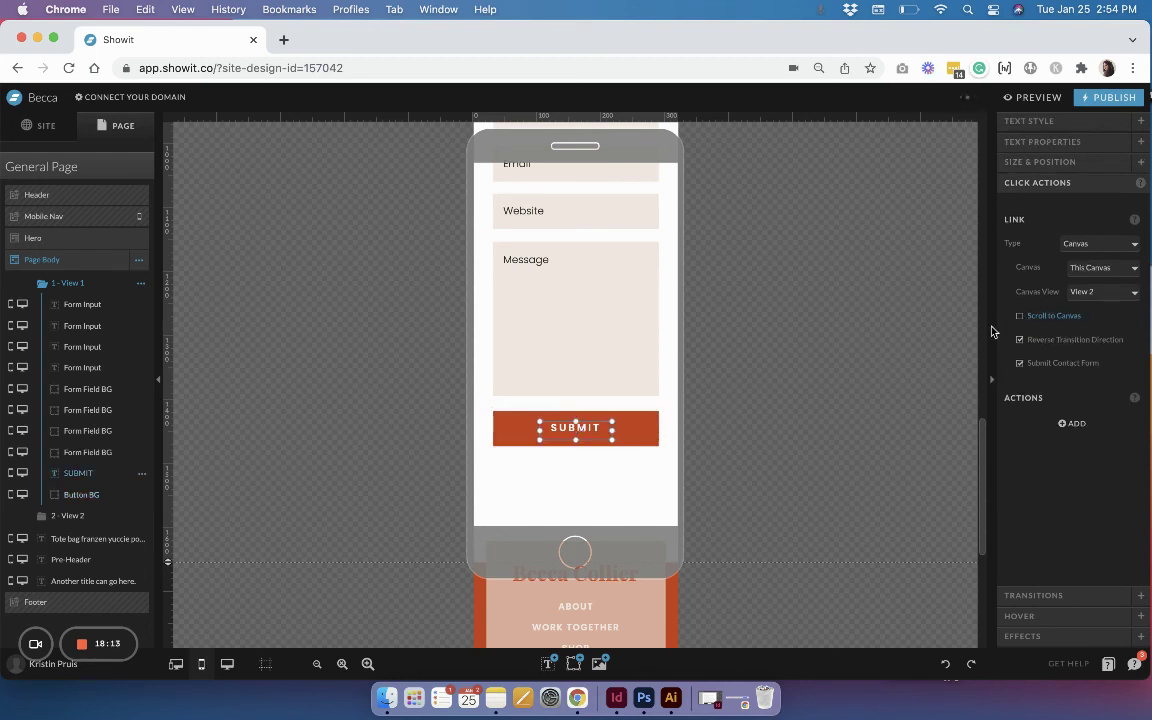
{"action": "left_click", "coordinate": [640, 486]}
- Review the mobile layout of View 1 from the body paragraph through the form fields to the SUBMIT button
{"action": "scroll", "coordinate": [641, 485], "scroll_direction": "up", "scroll_amount": 1}
{"action": "scroll", "coordinate": [641, 486], "scroll_direction": "up", "scroll_amount": 5}
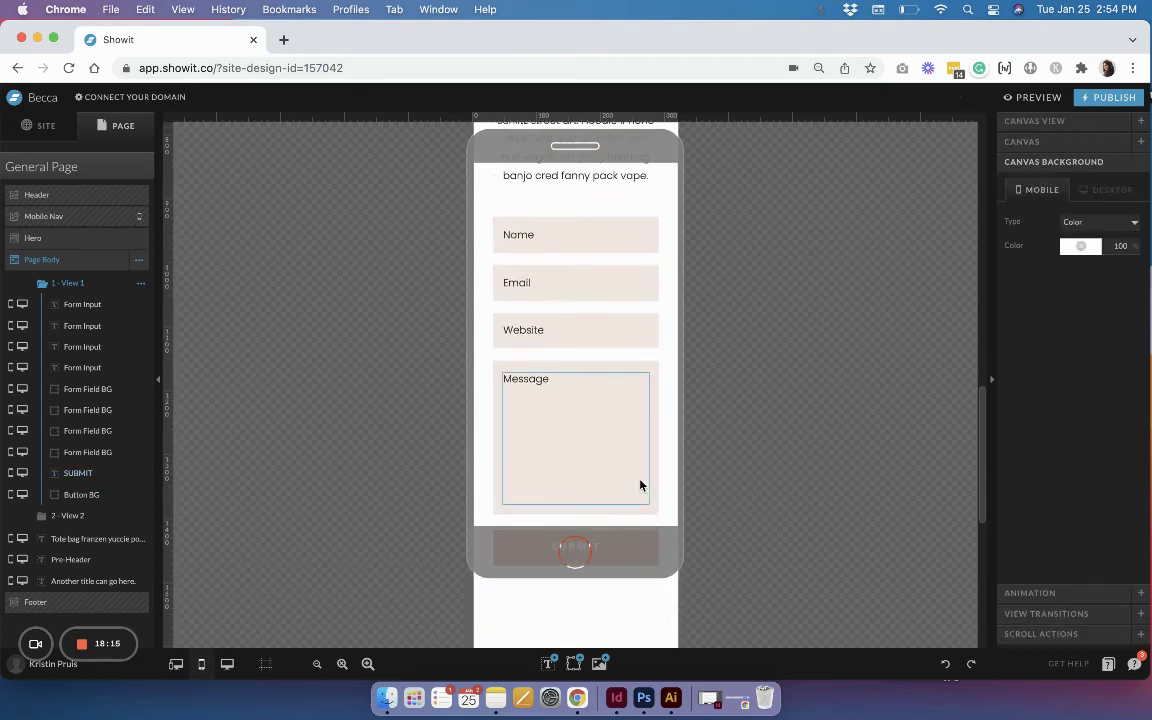
{"action": "scroll", "coordinate": [640, 485], "scroll_direction": "down", "scroll_amount": 1}
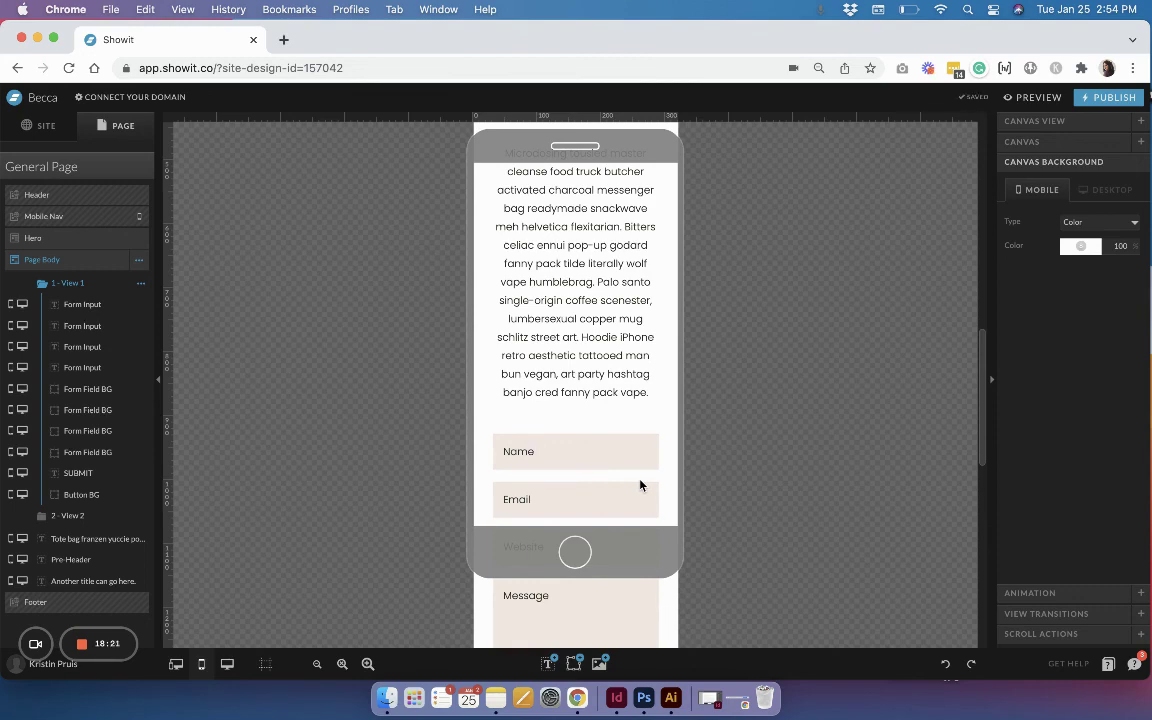
{"action": "scroll", "coordinate": [640, 485], "scroll_direction": "down", "scroll_amount": 3}
{"action": "scroll", "coordinate": [640, 485], "scroll_direction": "down", "scroll_amount": 5}
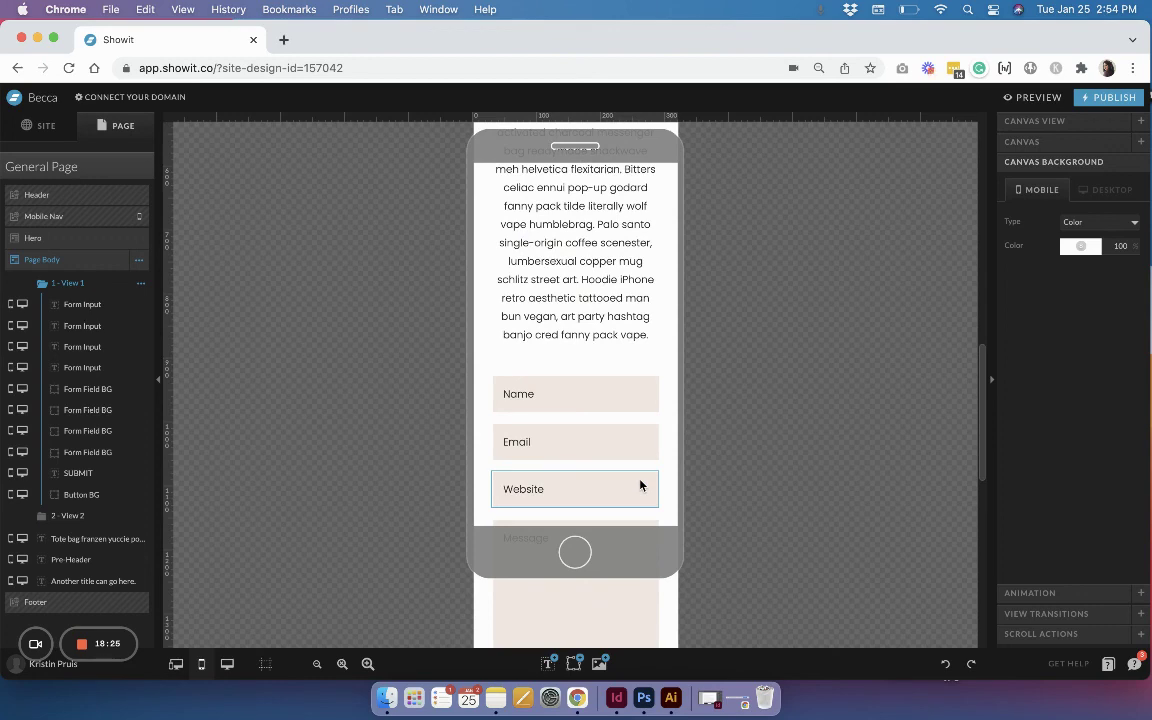
{"action": "scroll", "coordinate": [640, 485], "scroll_direction": "down", "scroll_amount": 10}
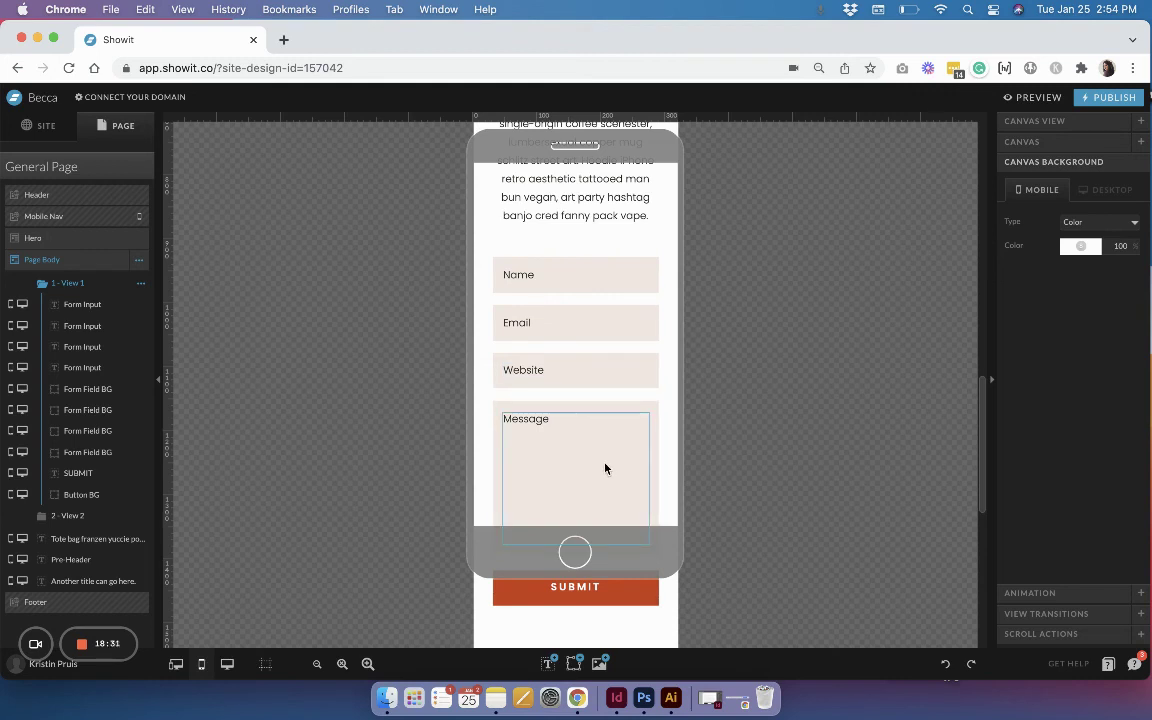
{"action": "scroll", "coordinate": [605, 468], "scroll_direction": "down", "scroll_amount": 5}
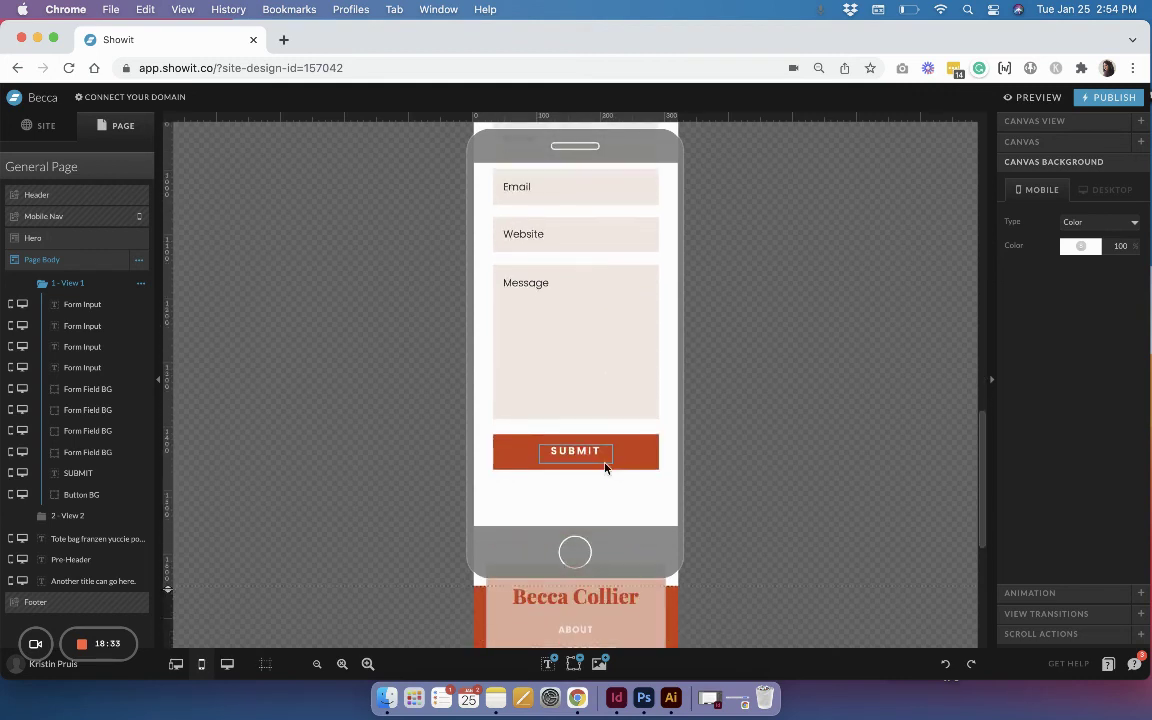
{"action": "scroll", "coordinate": [605, 468], "scroll_direction": "up", "scroll_amount": 2}
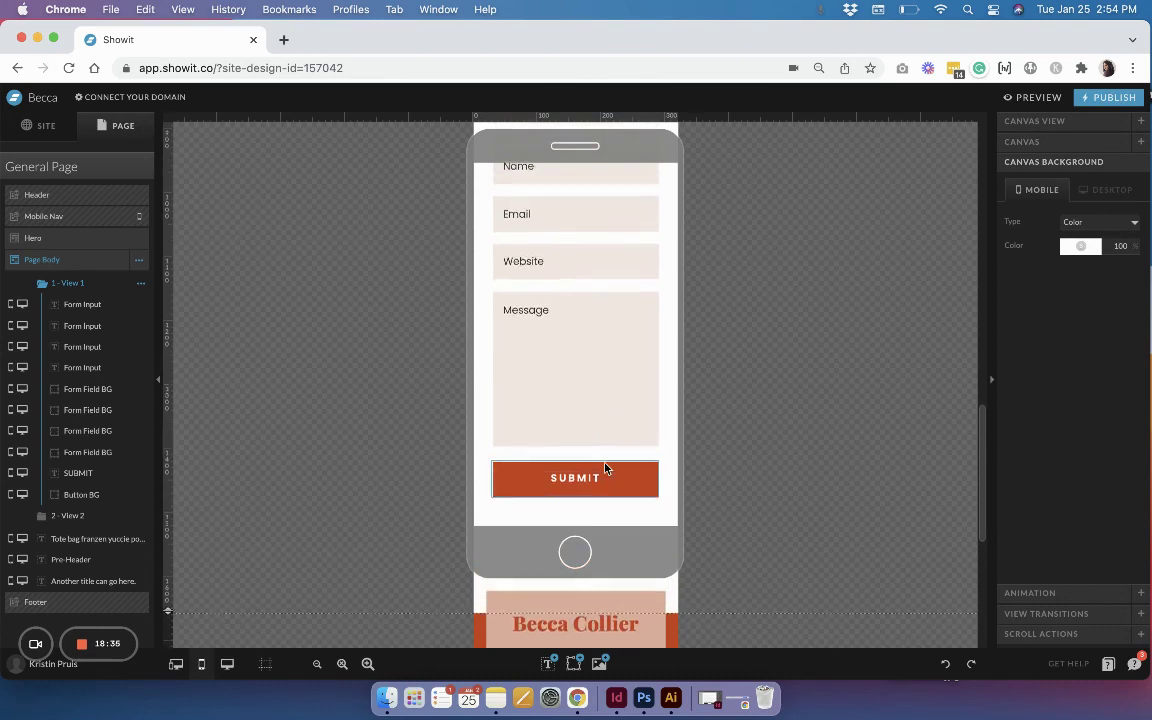
{"action": "scroll", "coordinate": [605, 468], "scroll_direction": "up", "scroll_amount": 1}
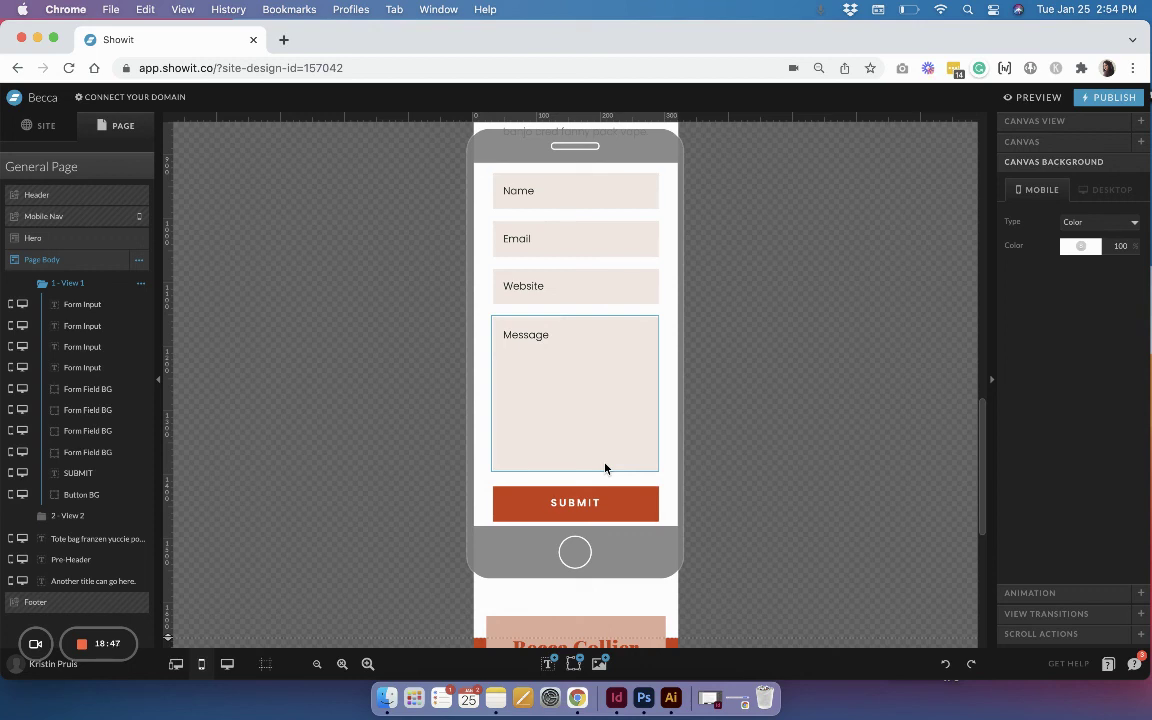
{"action": "mouse_move", "coordinate": [84, 645]}
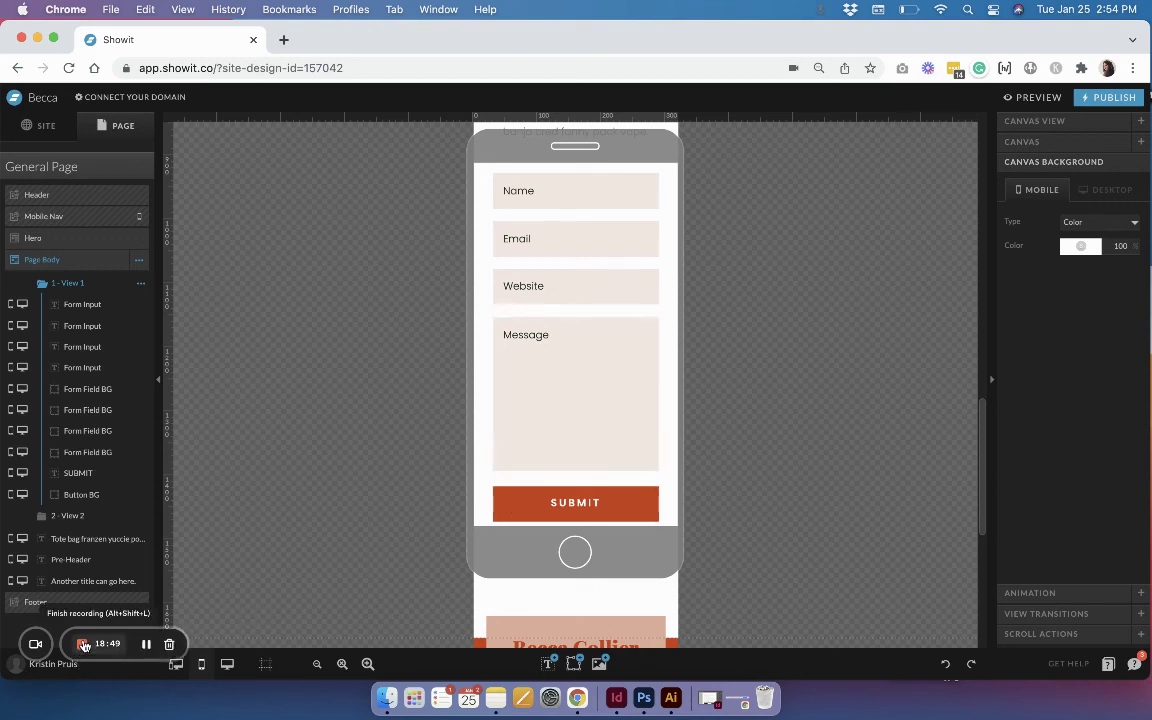